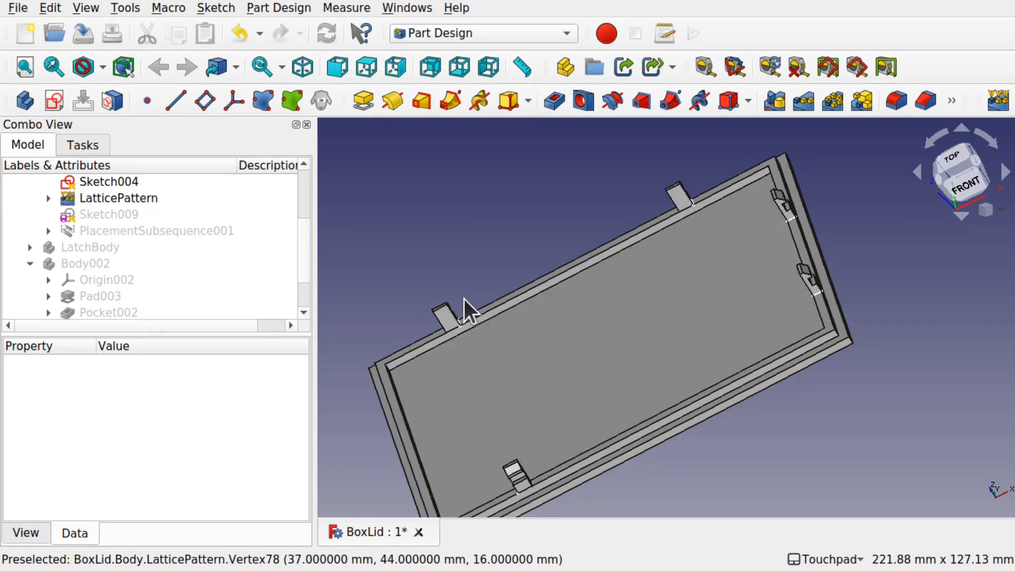
Make LatchBody visible beside the lid and its patterned latches
{"action": "left_click", "coordinate": [123, 245]}
{"action": "key", "text": "space"}
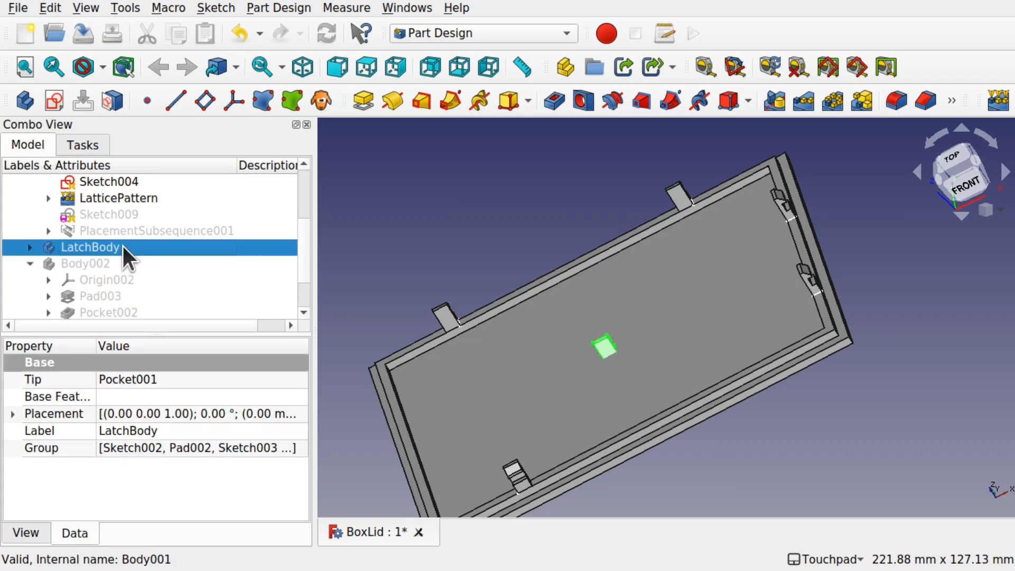
{"action": "left_click_drag", "start_coordinate": [577, 349], "coordinate": [699, 364], "text": "shift"}
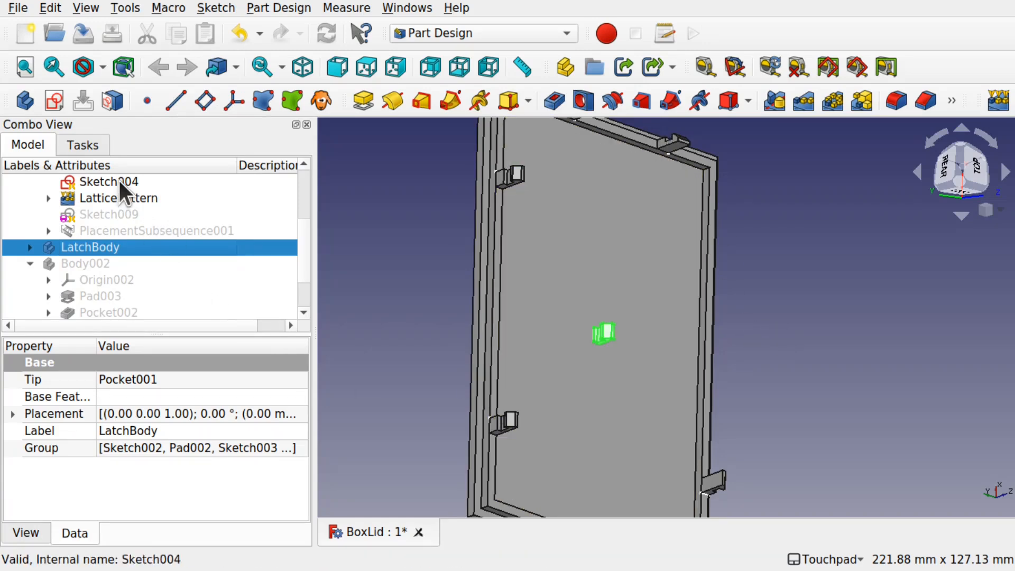
Open Sketch004 for editing and examine the short placement lines that position the latches around the lid's rim
{"action": "left_click", "coordinate": [119, 181]}
{"action": "double_click", "coordinate": [119, 183]}
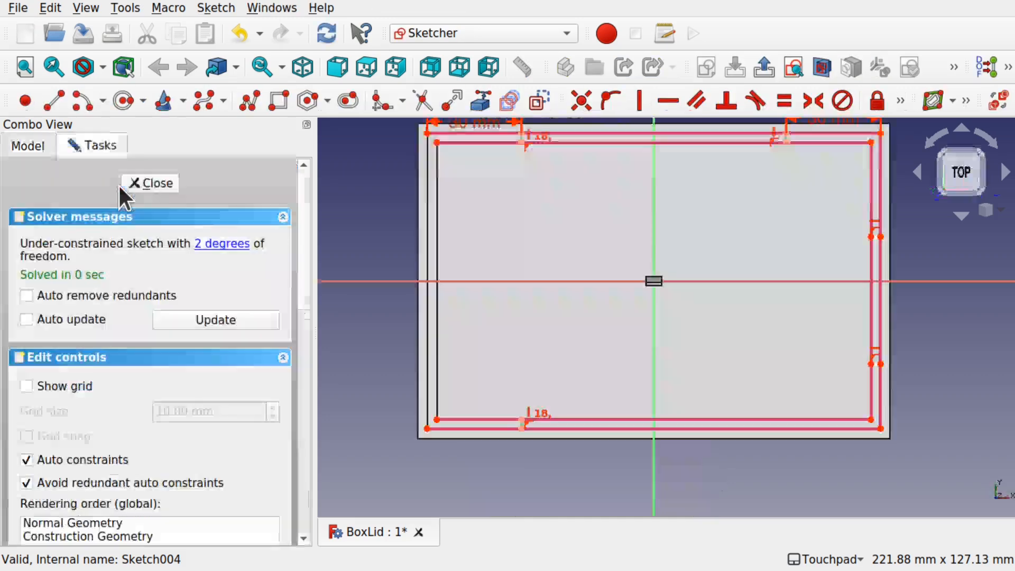
{"action": "scroll", "coordinate": [778, 151], "scroll_direction": "up", "scroll_amount": 5}
{"action": "mouse_move", "coordinate": [777, 163]}
{"action": "middle_mouse_down"}
{"action": "mouse_move", "coordinate": [776, 265]}
{"action": "mouse_move", "coordinate": [944, 246]}
{"action": "mouse_move", "coordinate": [872, 224]}
{"action": "middle_mouse_up"}
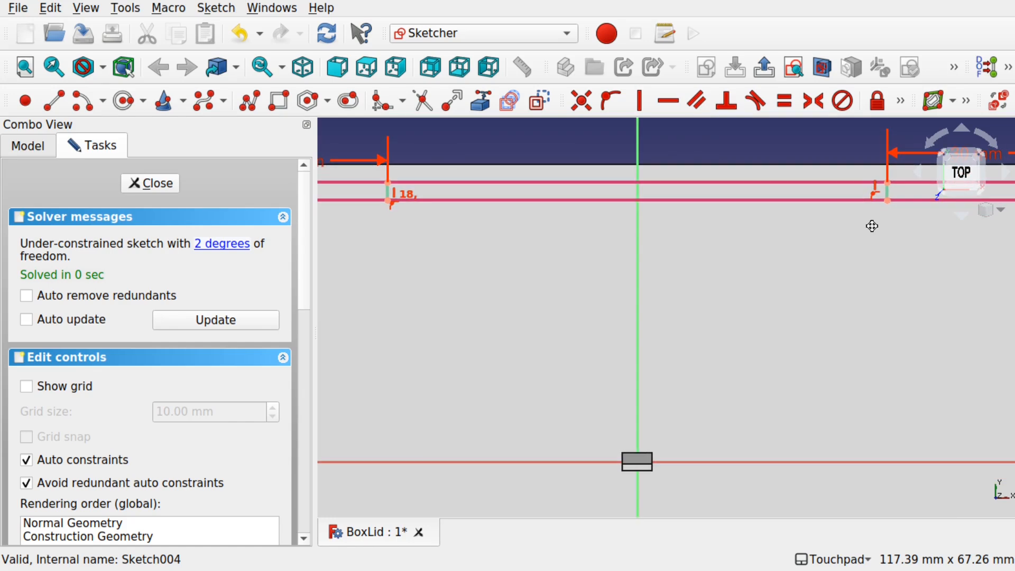
{"action": "scroll", "coordinate": [871, 224], "scroll_direction": "down", "scroll_amount": 5}
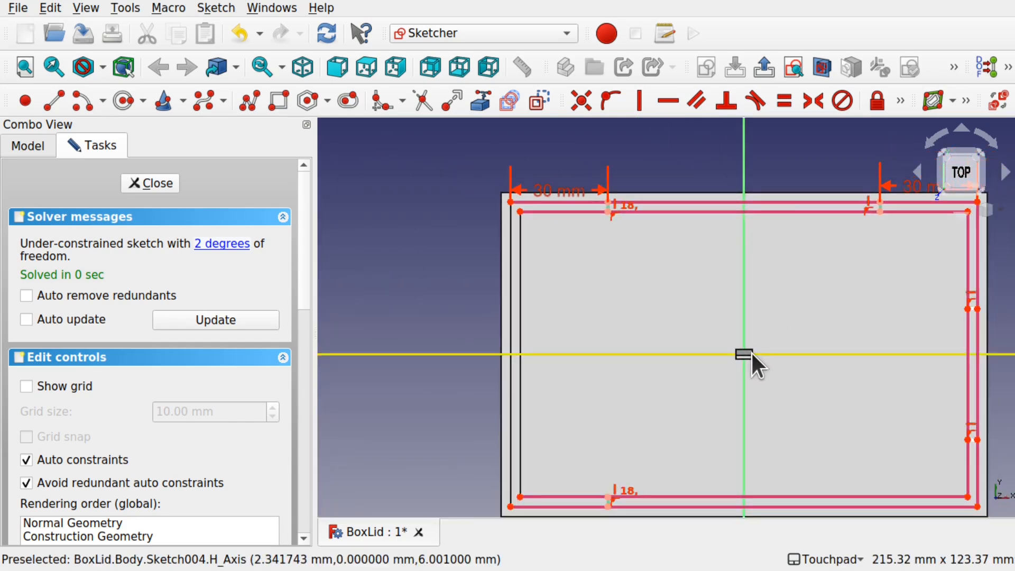
{"action": "middle_click_drag", "start_coordinate": [991, 454], "coordinate": [884, 430]}
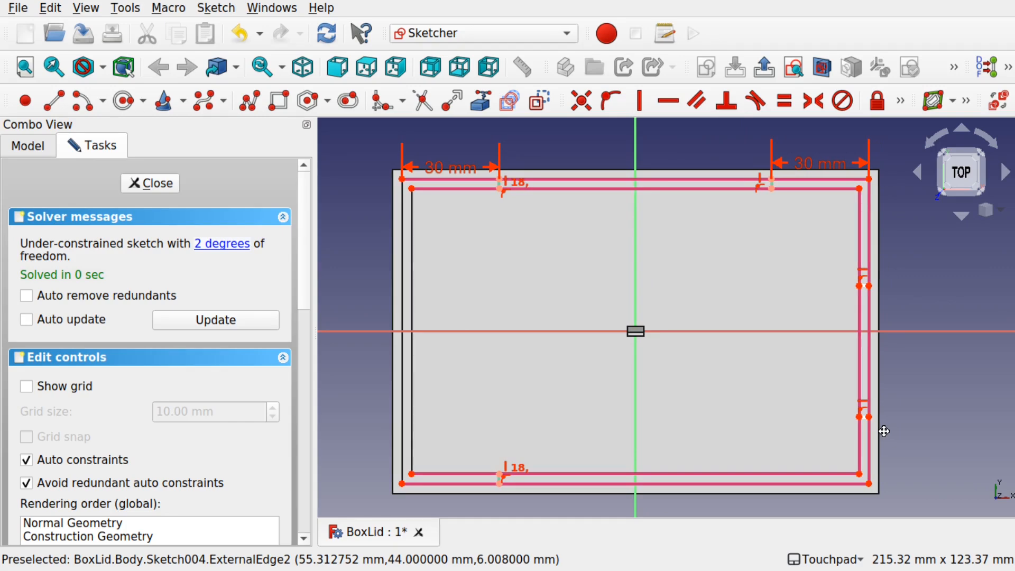
{"action": "scroll", "coordinate": [861, 431], "scroll_direction": "up", "scroll_amount": 5}
{"action": "scroll", "coordinate": [857, 421], "scroll_direction": "up", "scroll_amount": 3}
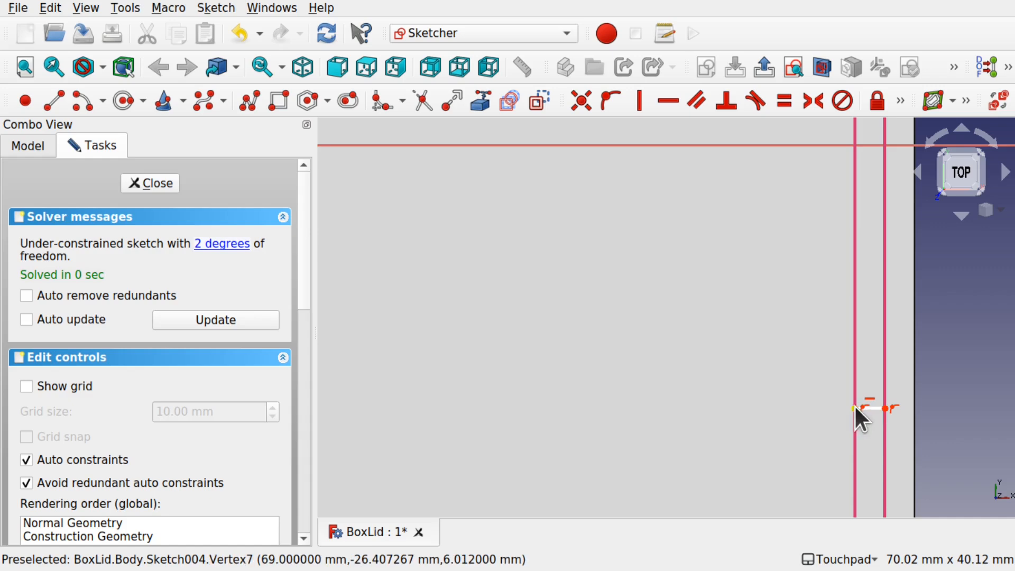
{"action": "scroll", "coordinate": [944, 411], "scroll_direction": "down", "scroll_amount": 8}
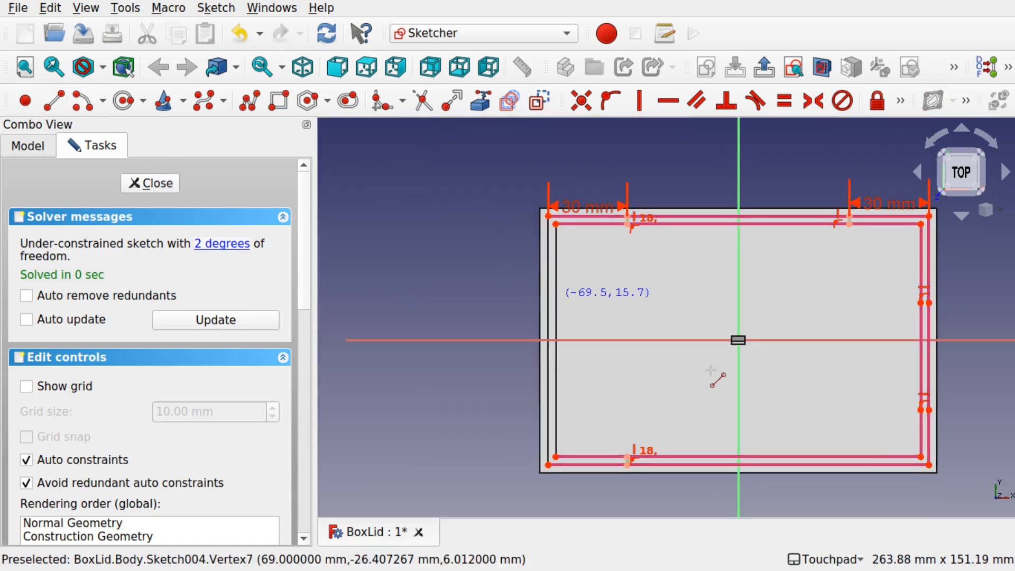
Draw a short line between the two lower rim edges about 36 mm right of the vertical axis, constrain it vertical and close the sketch
{"action": "left_click", "coordinate": [832, 457]}
{"action": "left_click", "coordinate": [833, 464]}
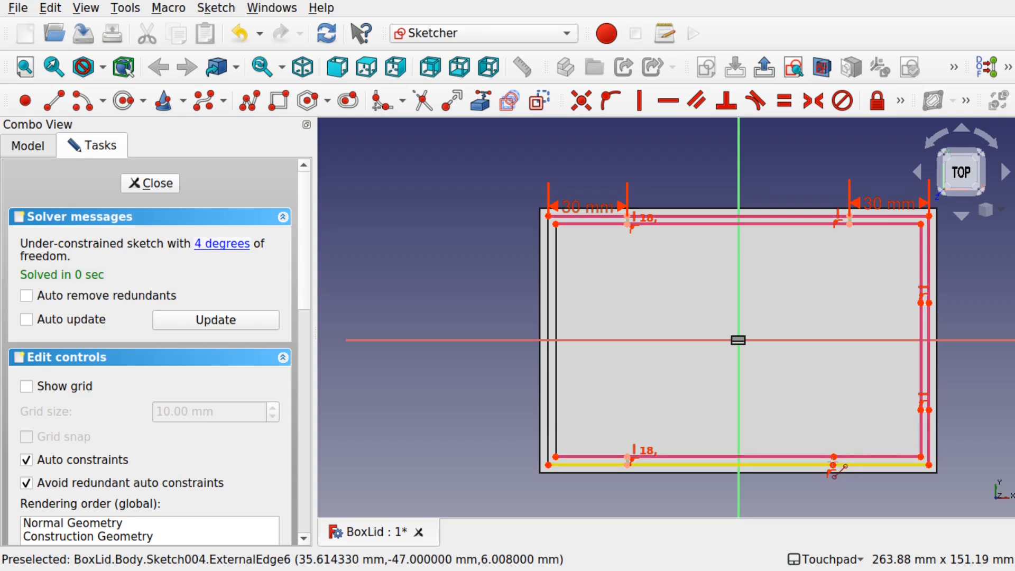
{"action": "scroll", "coordinate": [832, 463], "scroll_direction": "up", "scroll_amount": 6}
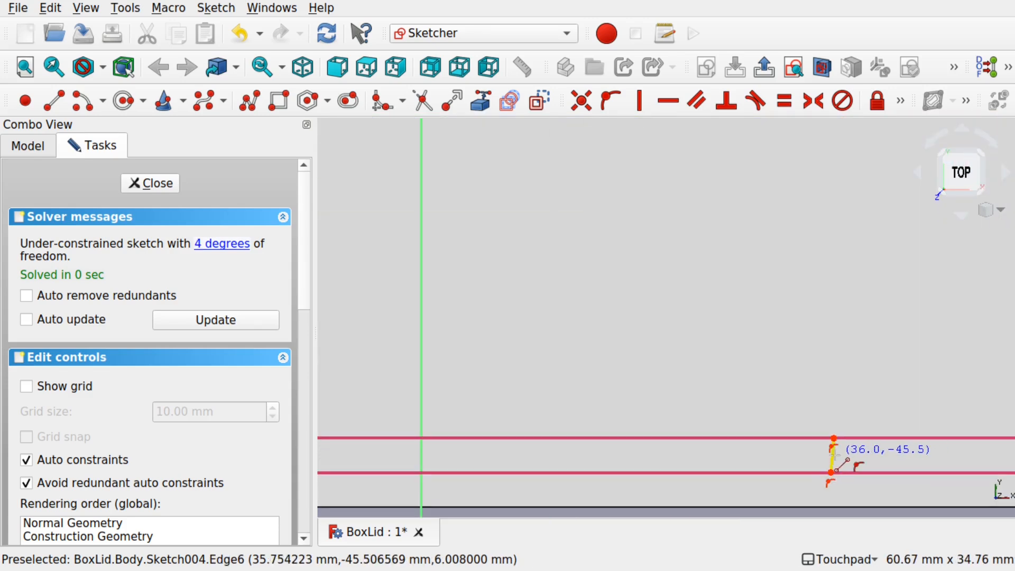
{"action": "right_click", "coordinate": [833, 453]}
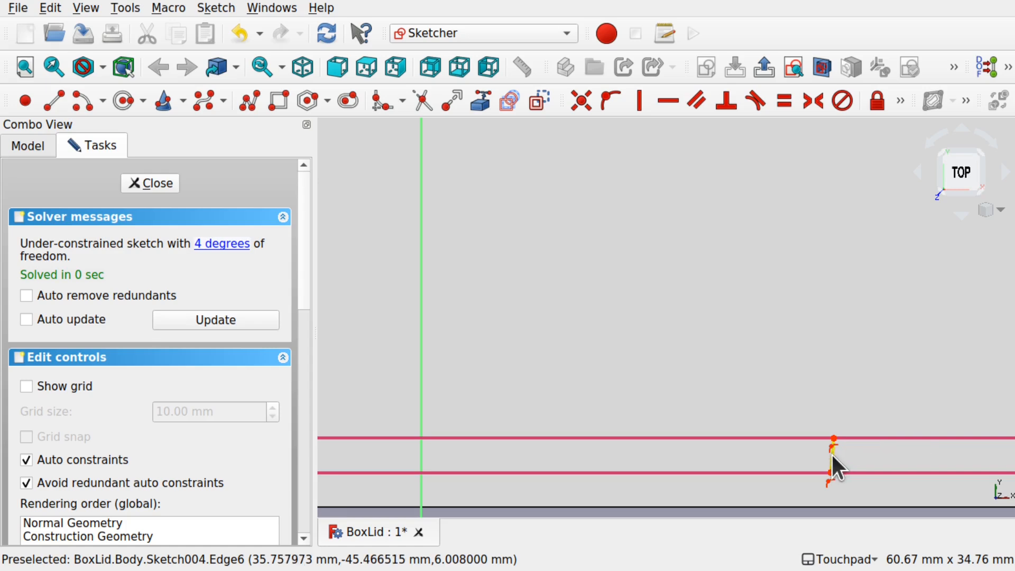
{"action": "left_click", "coordinate": [638, 105]}
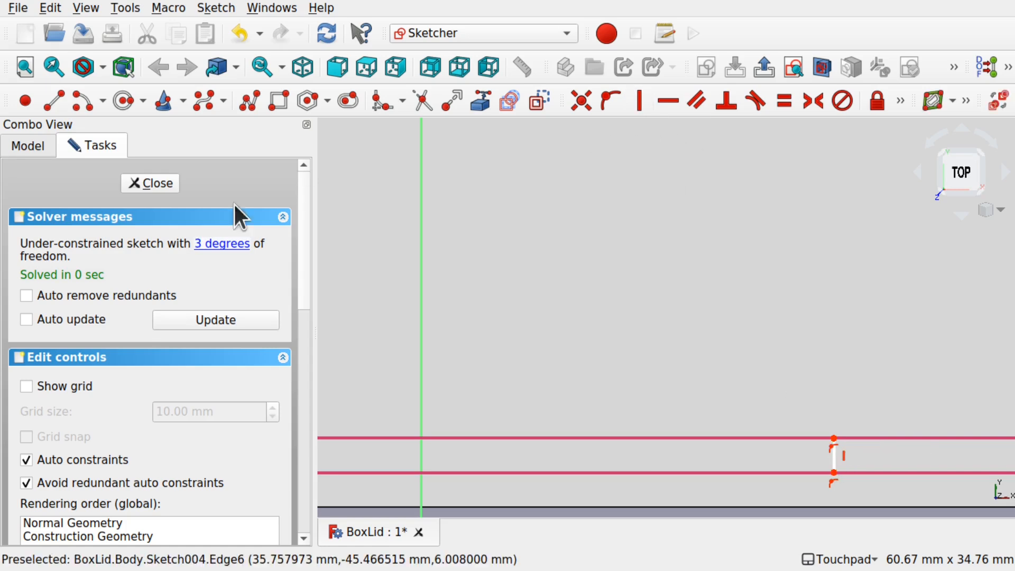
{"action": "key", "text": "Escape"}
{"action": "mouse_move", "coordinate": [727, 449]}
{"action": "left_mouse_down", "text": "shift"}
{"action": "mouse_move", "coordinate": [710, 450]}
{"action": "mouse_move", "coordinate": [659, 395]}
{"action": "left_mouse_up", "text": "shift"}
{"action": "left_click_drag", "start_coordinate": [829, 459], "coordinate": [671, 411], "text": "shift"}
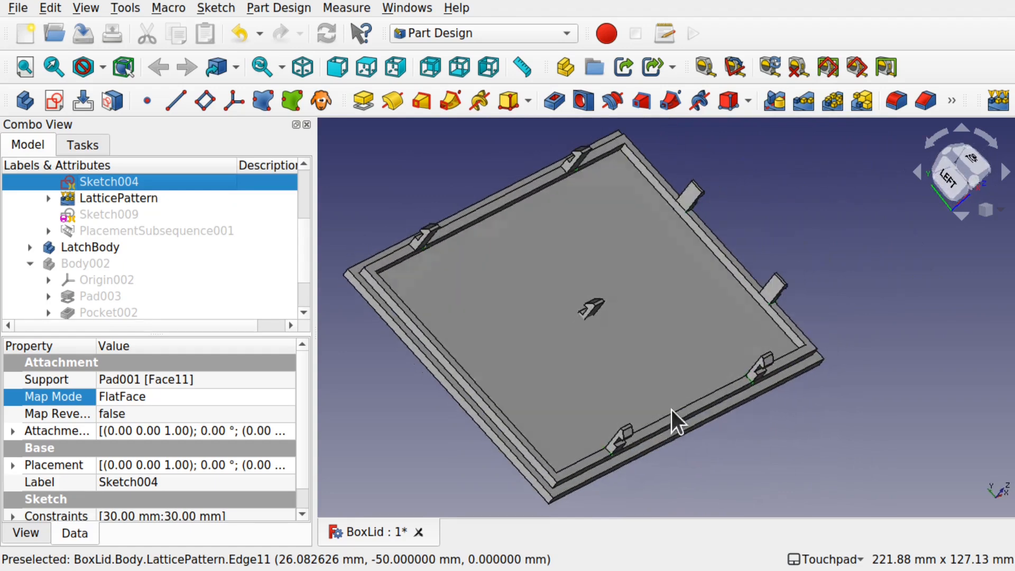
Reopen Sketch004 and link the lid's outer and inner left rim edges as external geometry
{"action": "double_click", "coordinate": [110, 182]}
{"action": "left_click_drag", "start_coordinate": [591, 247], "coordinate": [570, 326], "text": "shift"}
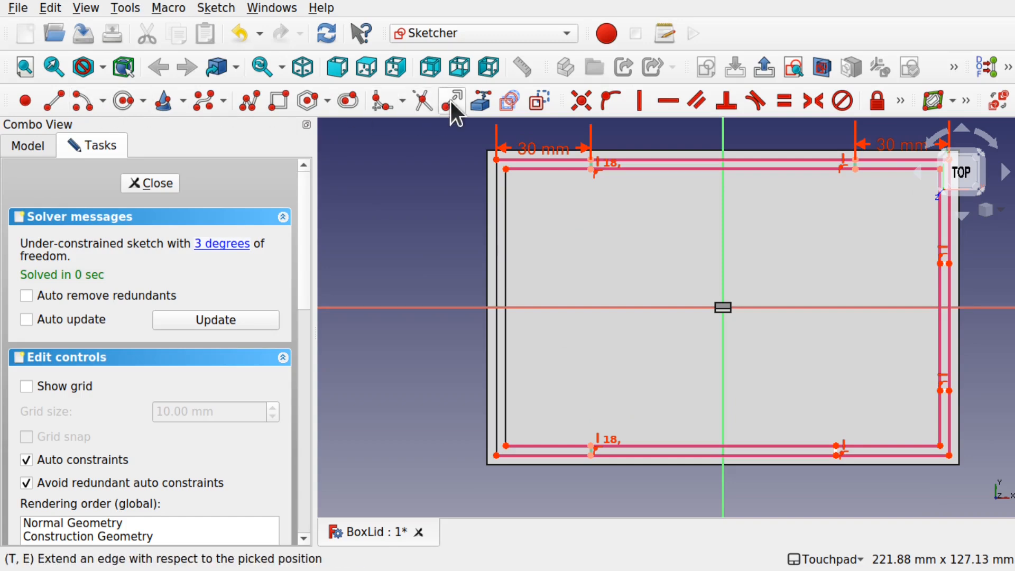
{"action": "left_click", "coordinate": [478, 100]}
{"action": "left_click", "coordinate": [497, 238]}
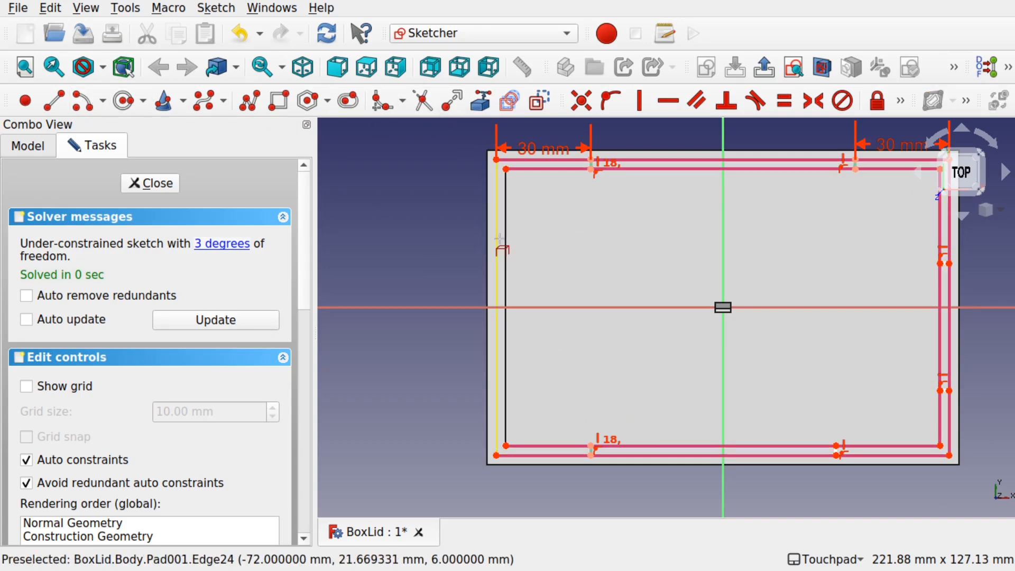
{"action": "left_click", "coordinate": [505, 240]}
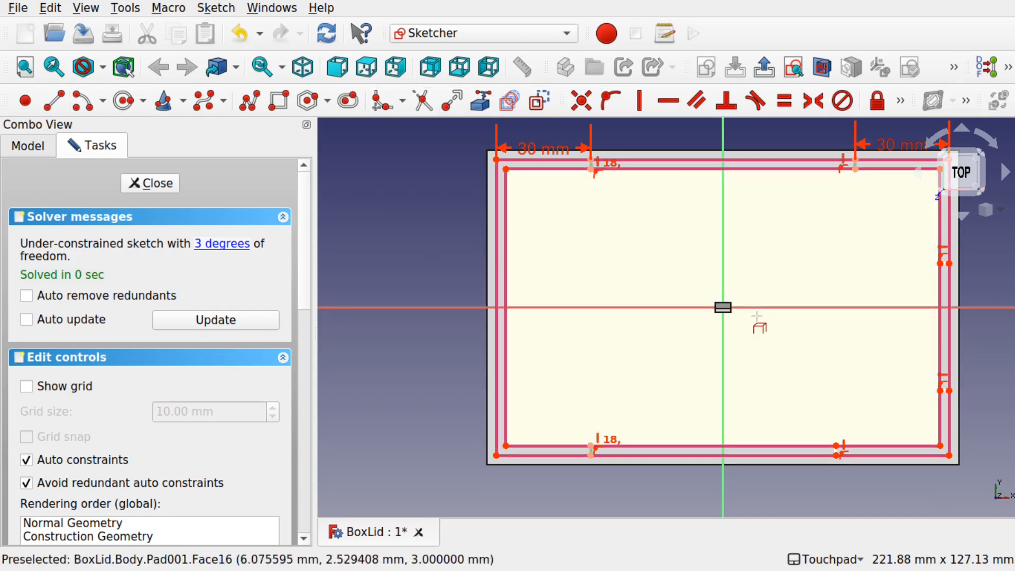
Draw two short lines from the inner to the outer left rim edge, about 17 mm above and 25 mm below the horizontal axis
{"action": "scroll", "coordinate": [553, 299], "scroll_direction": "up", "scroll_amount": 3}
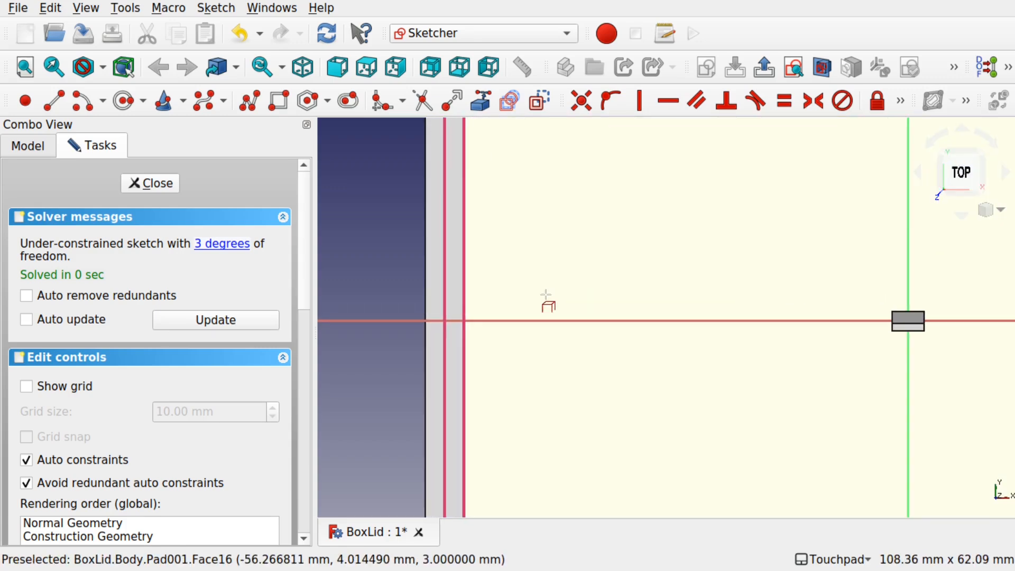
{"action": "left_click", "coordinate": [53, 102]}
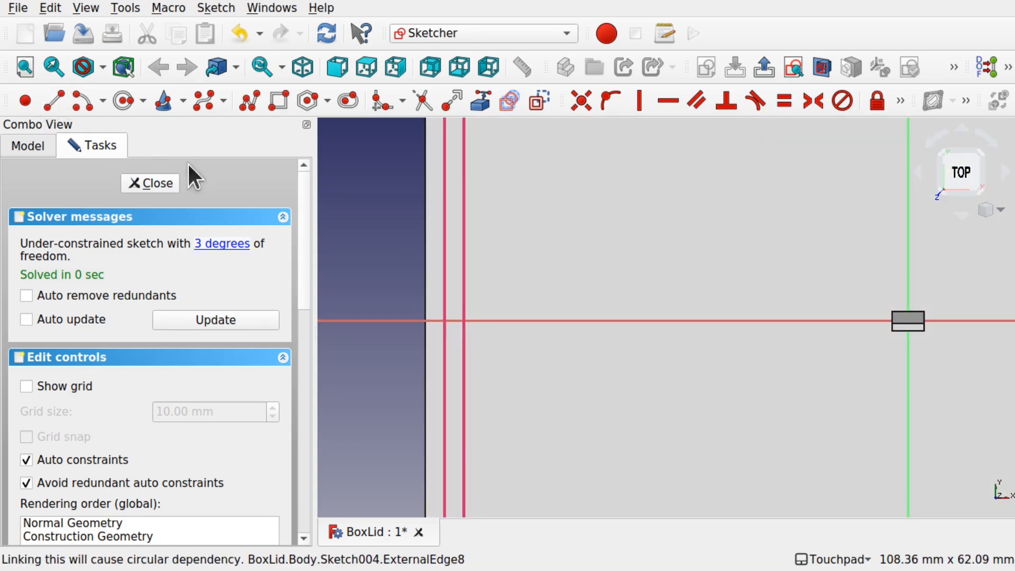
{"action": "left_click", "coordinate": [464, 212]}
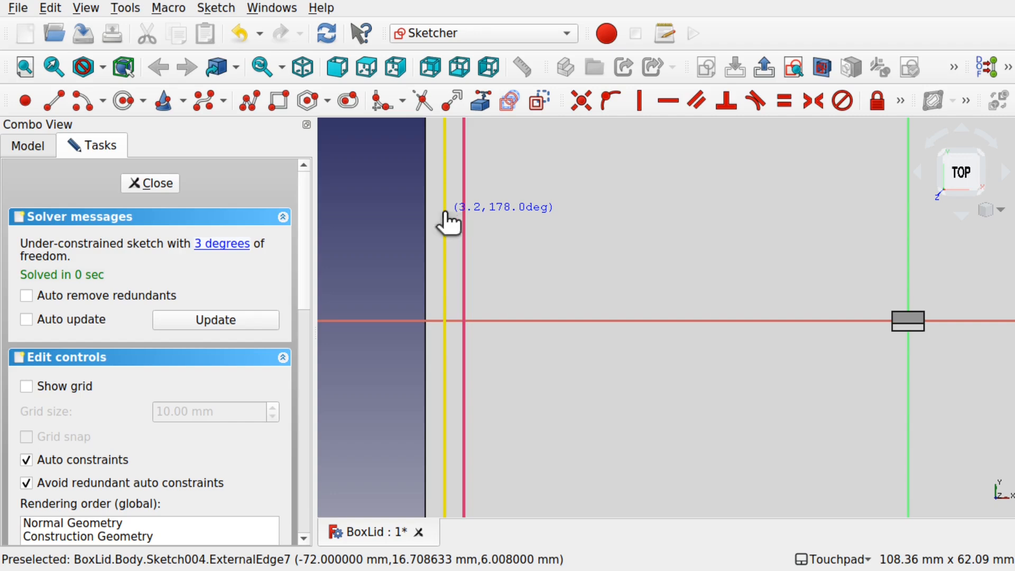
{"action": "left_click", "coordinate": [443, 212]}
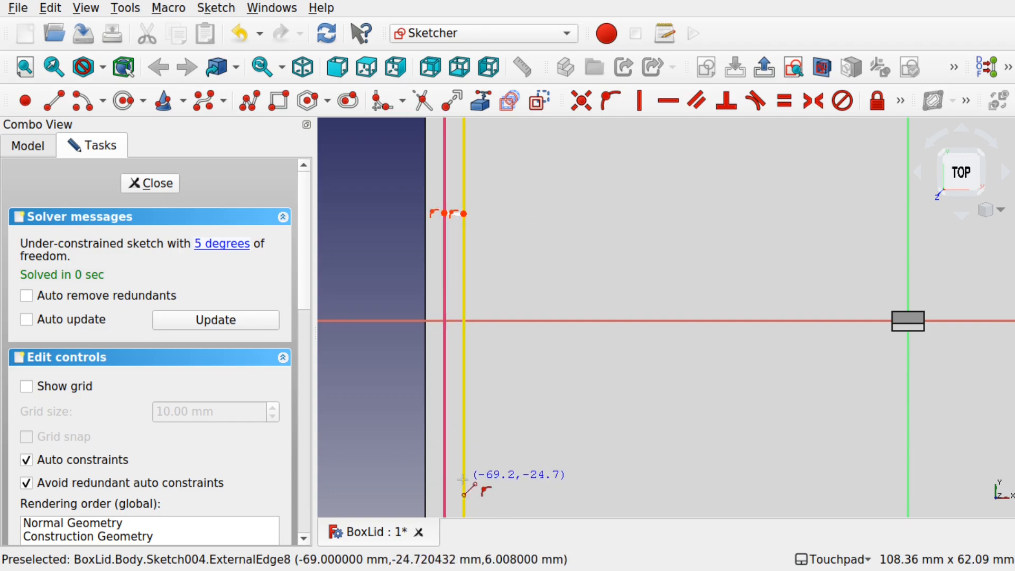
{"action": "left_click", "coordinate": [463, 478]}
{"action": "left_click", "coordinate": [444, 479]}
{"action": "right_click", "coordinate": [511, 316]}
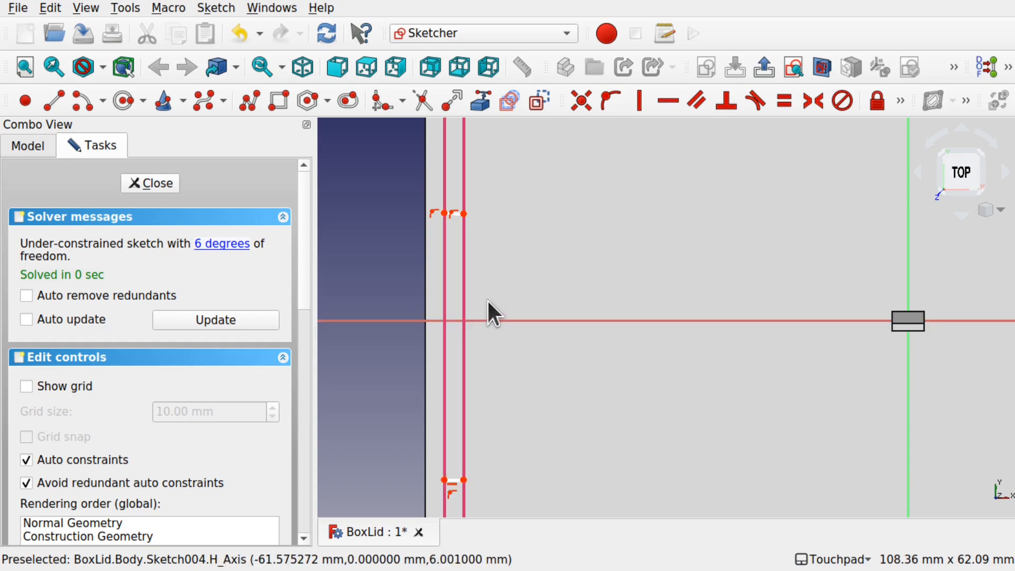
Constrain the upper line on the left rim horizontal and close the sketch
{"action": "scroll", "coordinate": [452, 214], "scroll_direction": "up", "scroll_amount": 2}
{"action": "scroll", "coordinate": [458, 217], "scroll_direction": "up", "scroll_amount": 3}
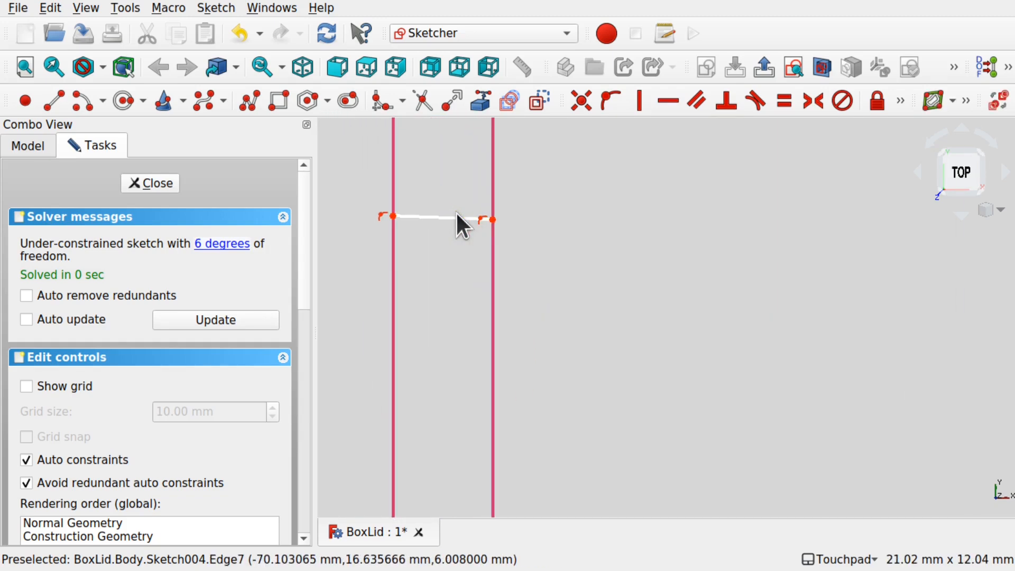
{"action": "left_click", "coordinate": [438, 217]}
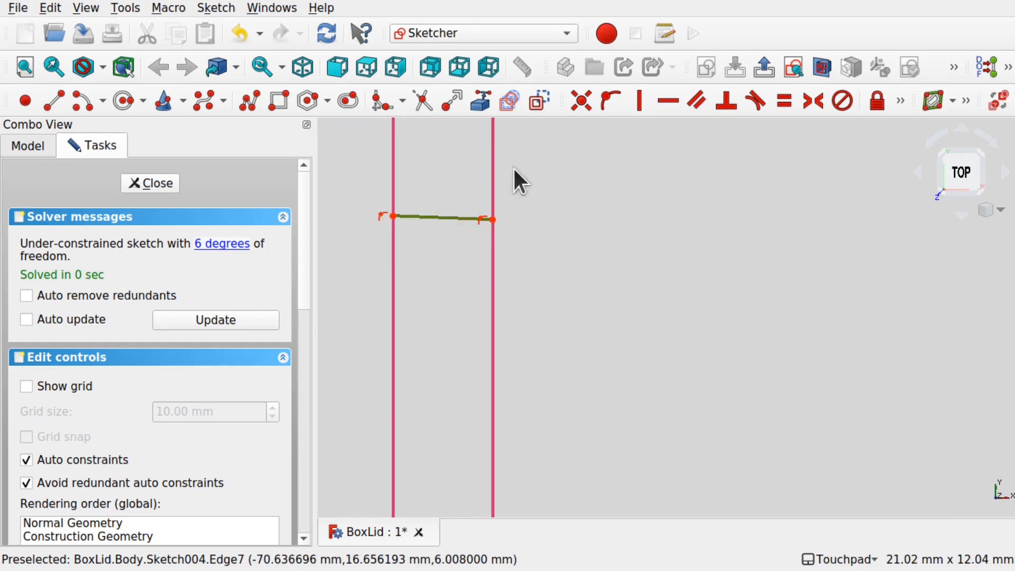
{"action": "left_click", "coordinate": [661, 95]}
{"action": "left_click", "coordinate": [148, 179]}
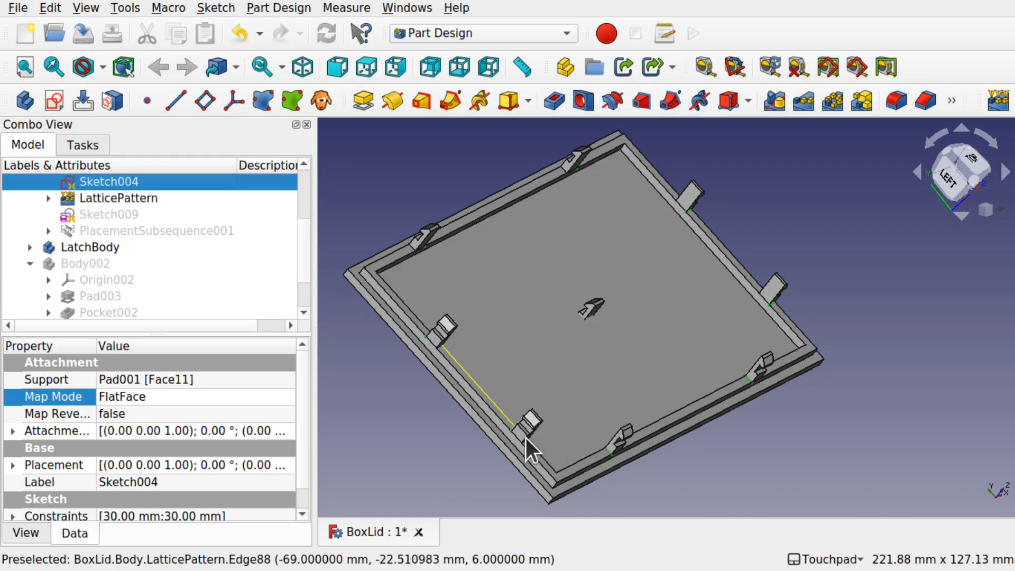
Reopen Sketch004 and align the upper latch lines on the left and right rims with a horizontal constraint between their endpoints
{"action": "double_click", "coordinate": [122, 185]}
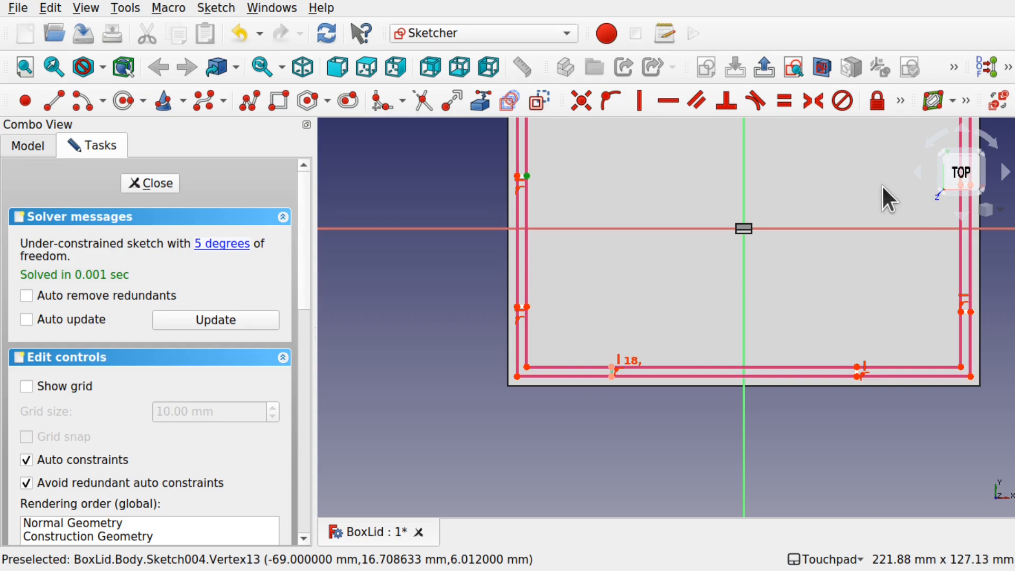
{"action": "left_click_drag", "start_coordinate": [881, 185], "coordinate": [716, 294], "text": "shift"}
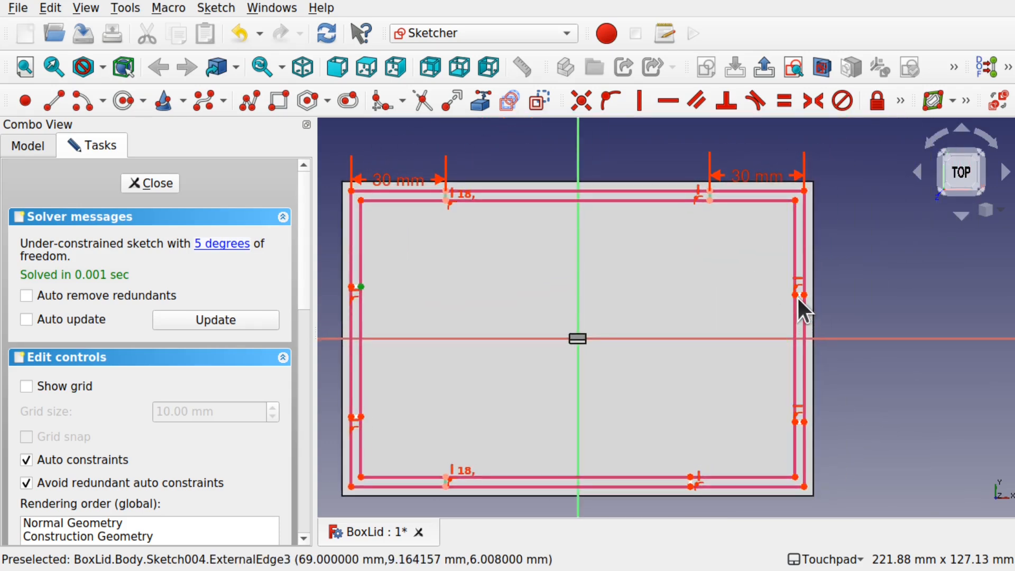
{"action": "left_click", "coordinate": [667, 100]}
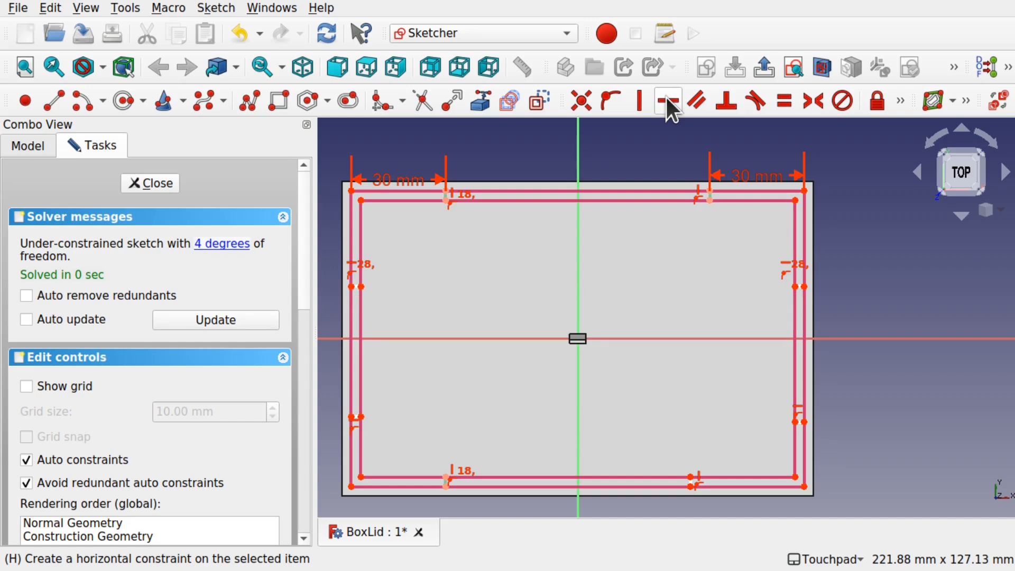
Set a 30 mm vertical distance from the upper right latch line to the outer rim's upper-right corner and close the sketch
{"action": "left_click", "coordinate": [806, 287]}
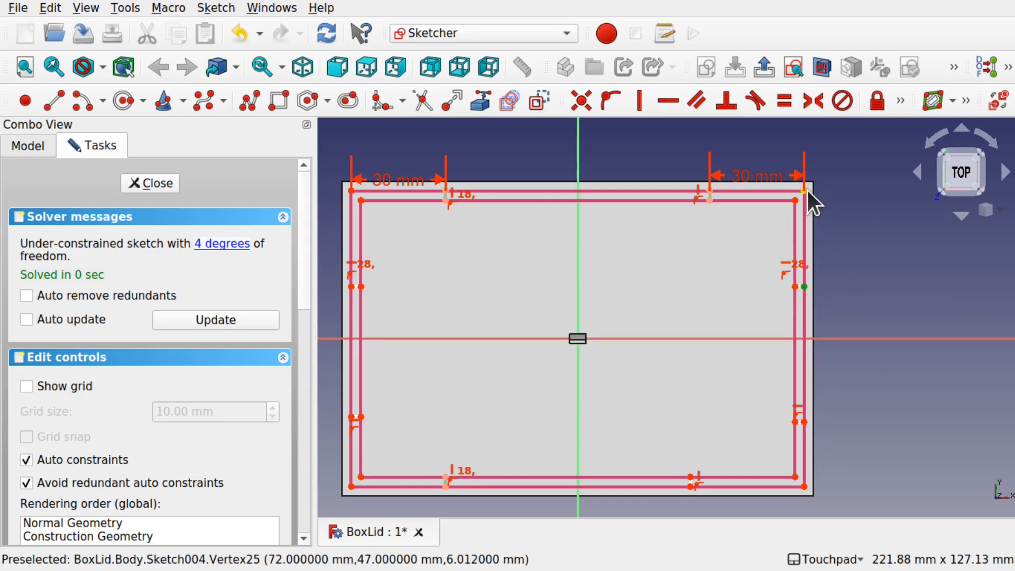
{"action": "left_click", "coordinate": [805, 191]}
{"action": "left_click", "coordinate": [900, 101]}
{"action": "left_click", "coordinate": [611, 129]}
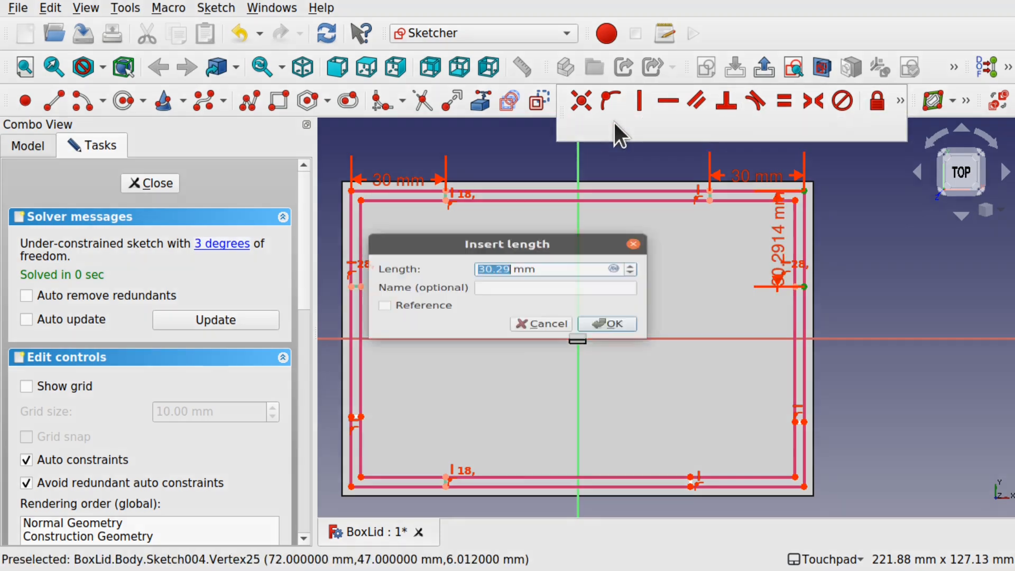
{"action": "type", "text": "30"}
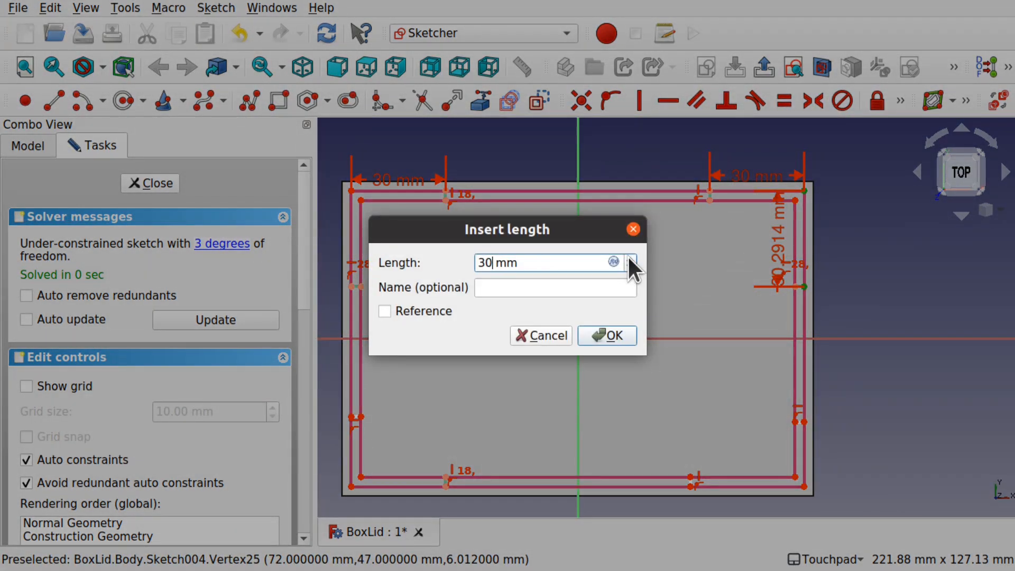
{"action": "key", "text": "Return"}
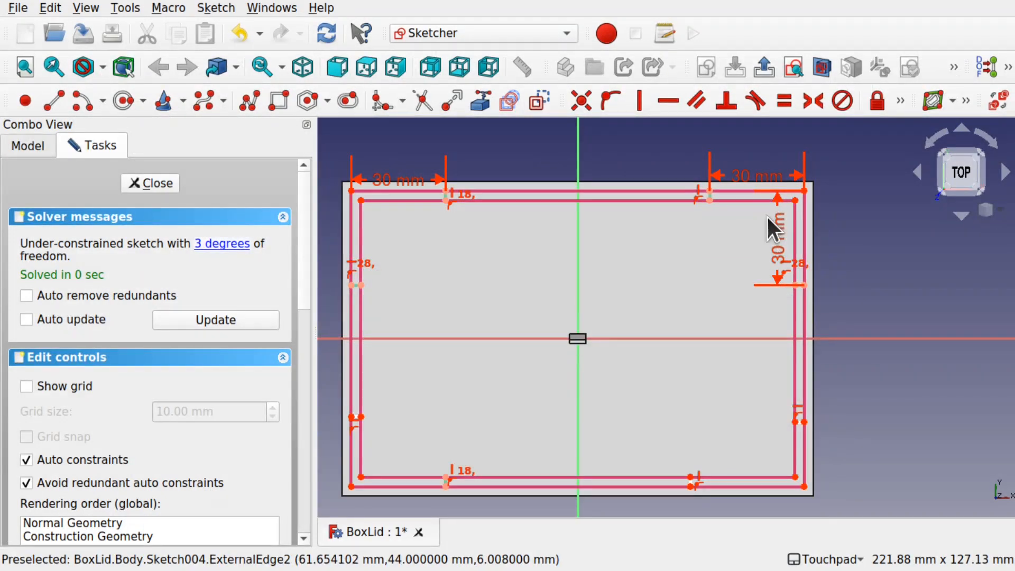
{"action": "scroll", "coordinate": [767, 215], "scroll_direction": "up", "scroll_amount": 5}
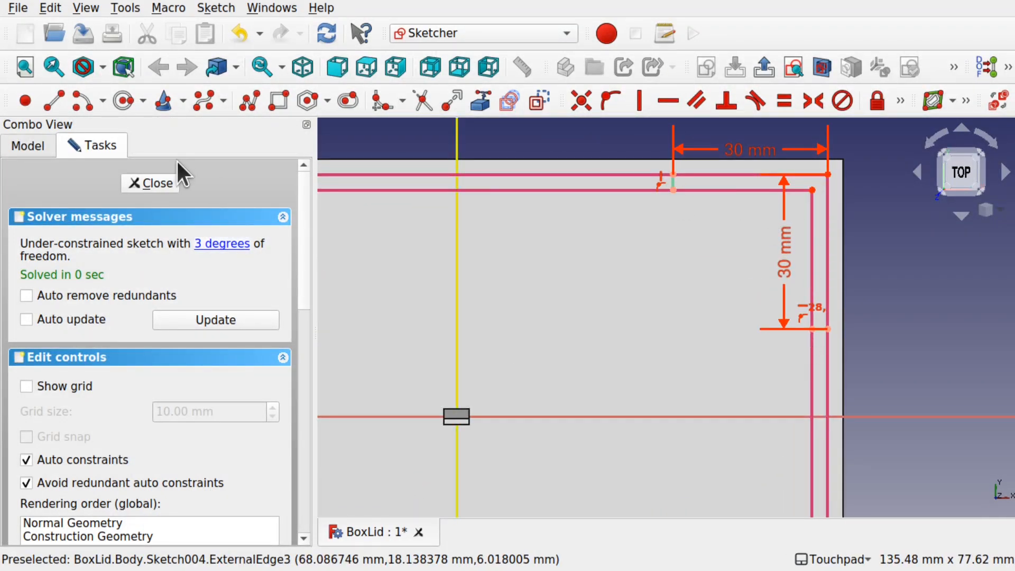
{"action": "left_click", "coordinate": [146, 180]}
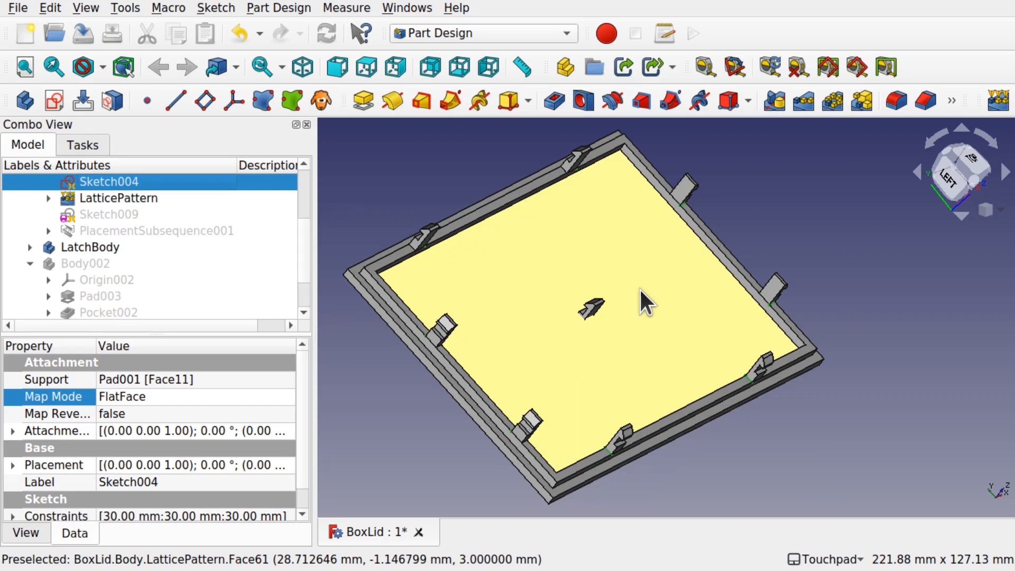
{"action": "middle_click_drag", "start_coordinate": [639, 288], "coordinate": [601, 322]}
{"action": "left_click", "coordinate": [601, 323]}
{"action": "mouse_move", "coordinate": [792, 401]}
{"action": "middle_mouse_down"}
{"action": "mouse_move", "coordinate": [801, 314]}
{"action": "mouse_move", "coordinate": [629, 369]}
{"action": "mouse_move", "coordinate": [659, 401]}
{"action": "mouse_move", "coordinate": [735, 396]}
{"action": "mouse_move", "coordinate": [763, 372]}
{"action": "middle_mouse_up"}
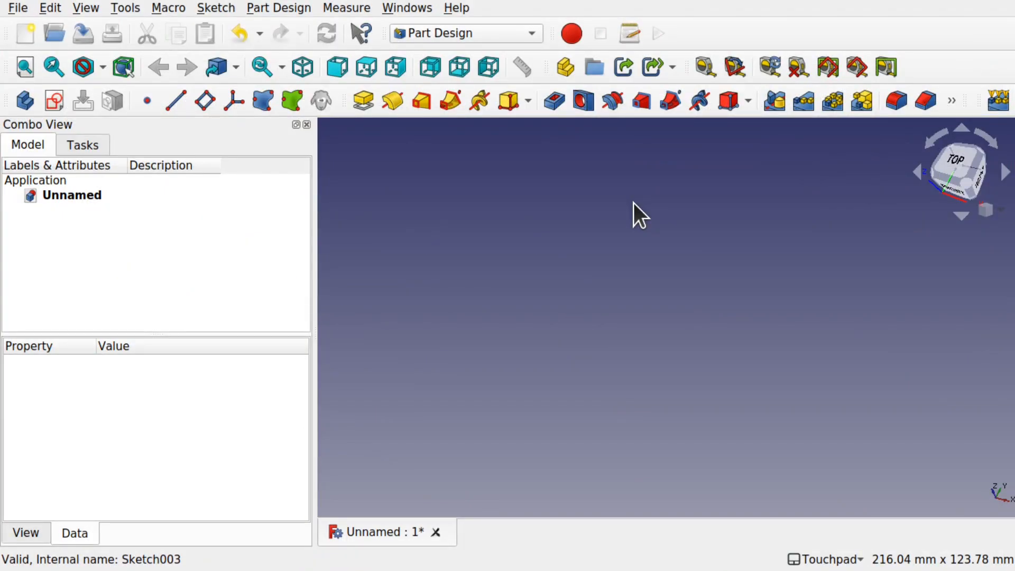
Check the Addon Manager's workbench list for lattice2 and close the manager
{"action": "left_click", "coordinate": [128, 6]}
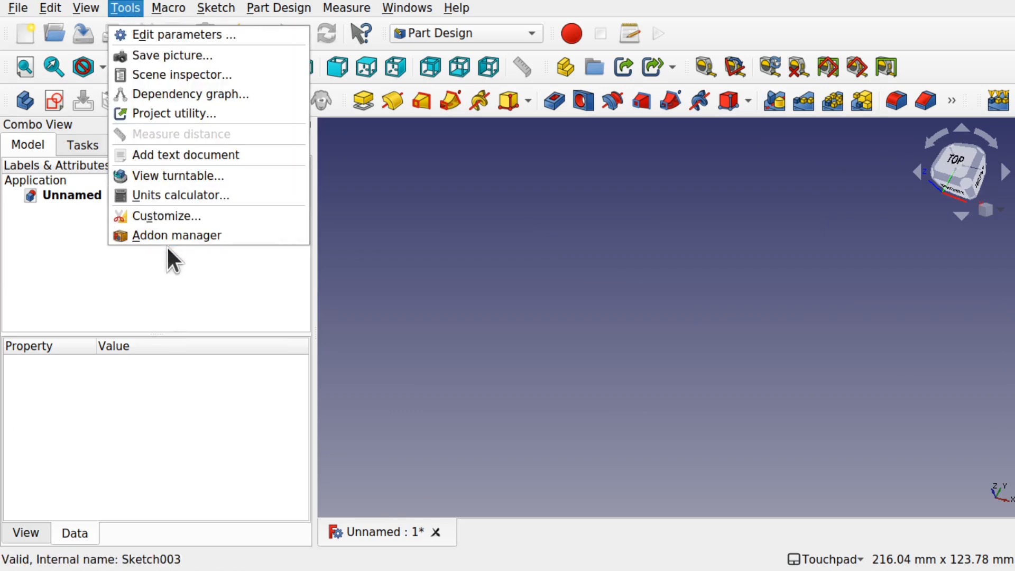
{"action": "left_click", "coordinate": [203, 244]}
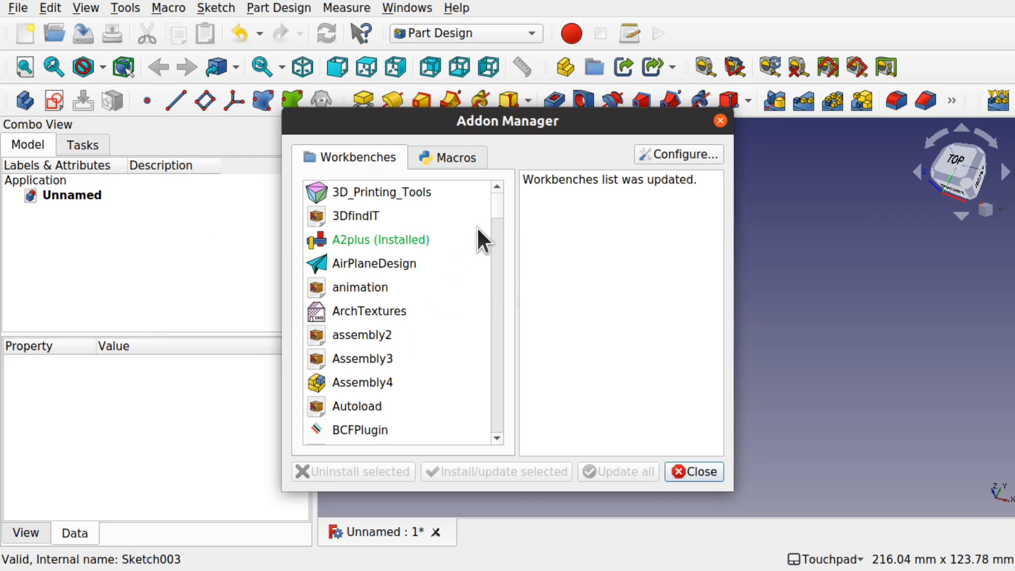
{"action": "left_click_drag", "start_coordinate": [497, 213], "coordinate": [494, 311]}
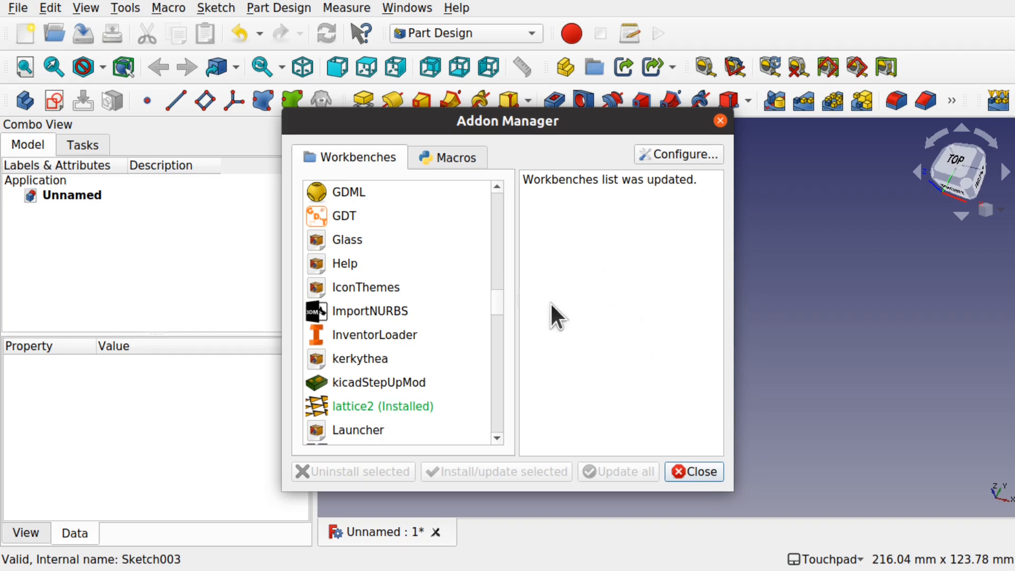
{"action": "left_click", "coordinate": [720, 121]}
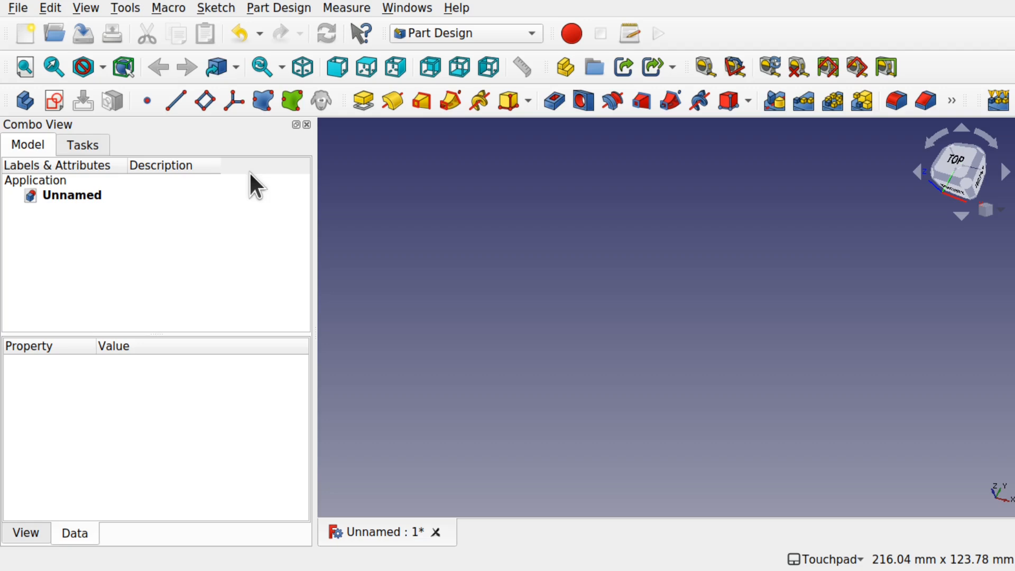
Create a new body and start a sketch on its XY plane
{"action": "left_click", "coordinate": [29, 108]}
{"action": "left_click", "coordinate": [53, 102]}
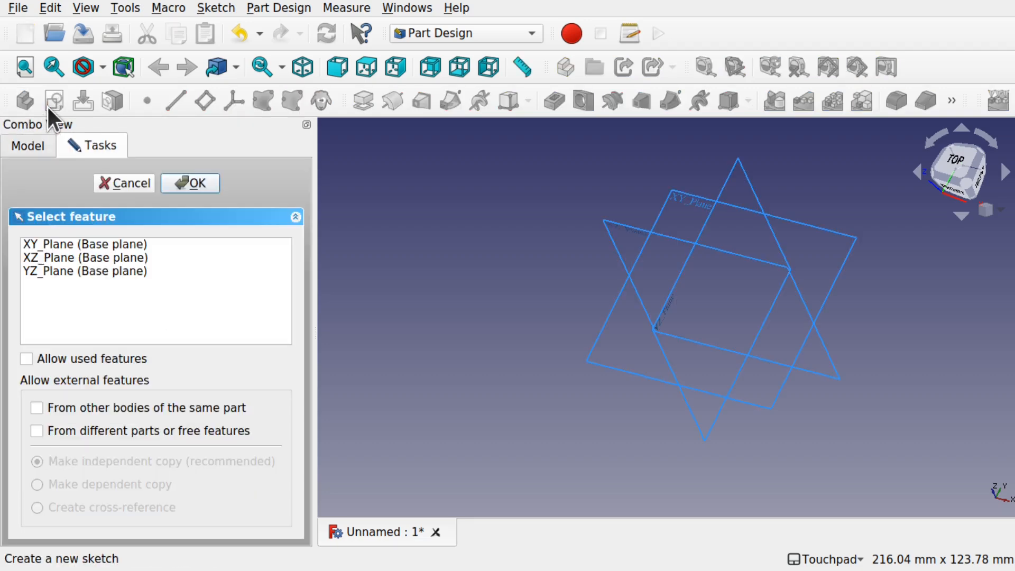
{"action": "left_click", "coordinate": [63, 245]}
{"action": "left_click", "coordinate": [194, 184]}
{"action": "mouse_move", "coordinate": [731, 267]}
{"action": "left_mouse_down", "text": "shift"}
{"action": "mouse_move", "coordinate": [747, 395]}
{"action": "mouse_move", "coordinate": [680, 367]}
{"action": "mouse_move", "coordinate": [702, 392]}
{"action": "mouse_move", "coordinate": [689, 382]}
{"action": "left_mouse_up", "text": "shift"}
{"action": "scroll", "coordinate": [747, 394], "scroll_direction": "down", "scroll_amount": 3}
{"action": "scroll", "coordinate": [747, 394], "scroll_direction": "down", "scroll_amount": 2}
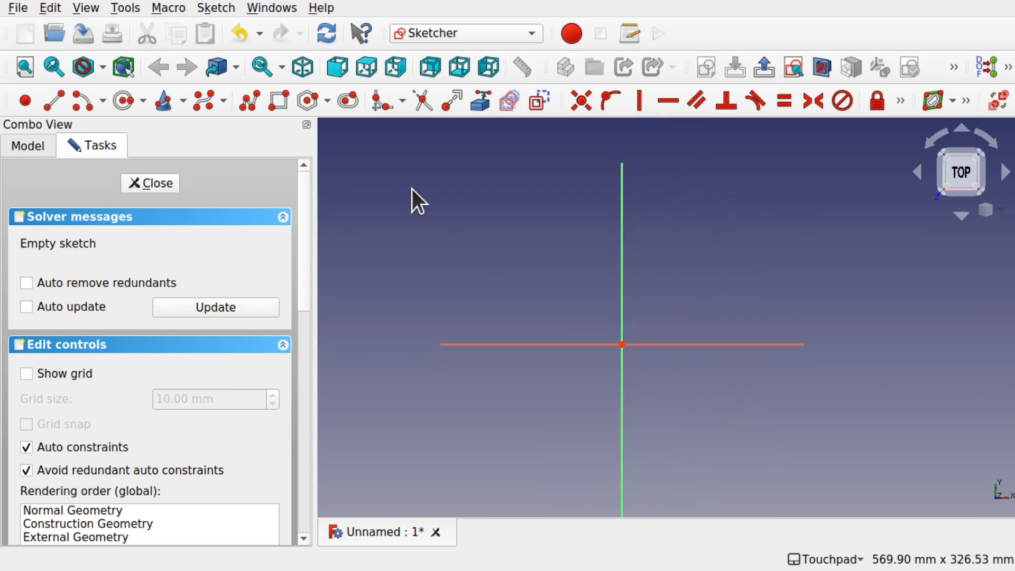
Draw a rectangle around the origin and constrain its upper-right and lower-left corners symmetric about the origin
{"action": "left_click", "coordinate": [278, 104]}
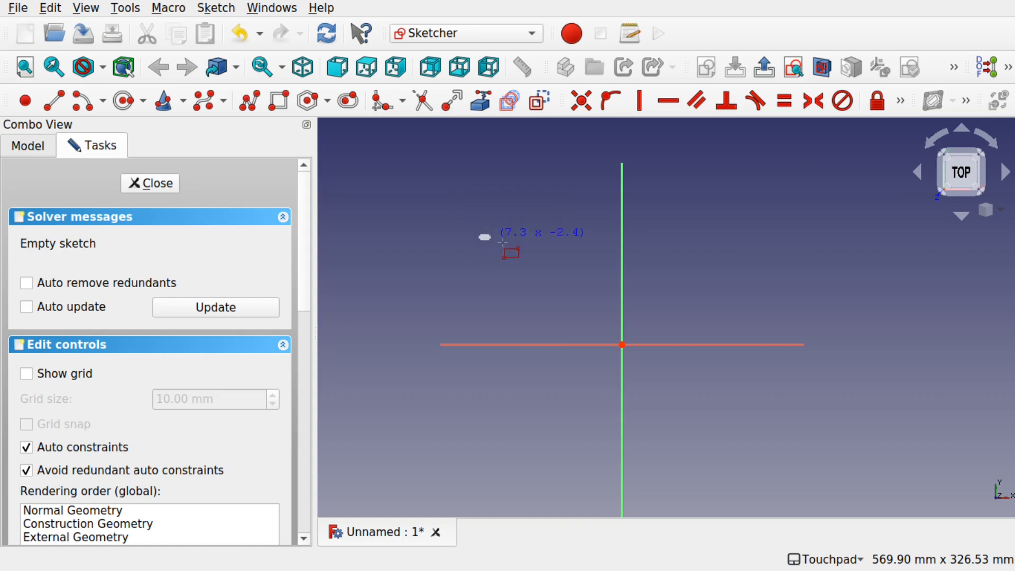
{"action": "left_click", "coordinate": [480, 235]}
{"action": "left_click", "coordinate": [775, 431]}
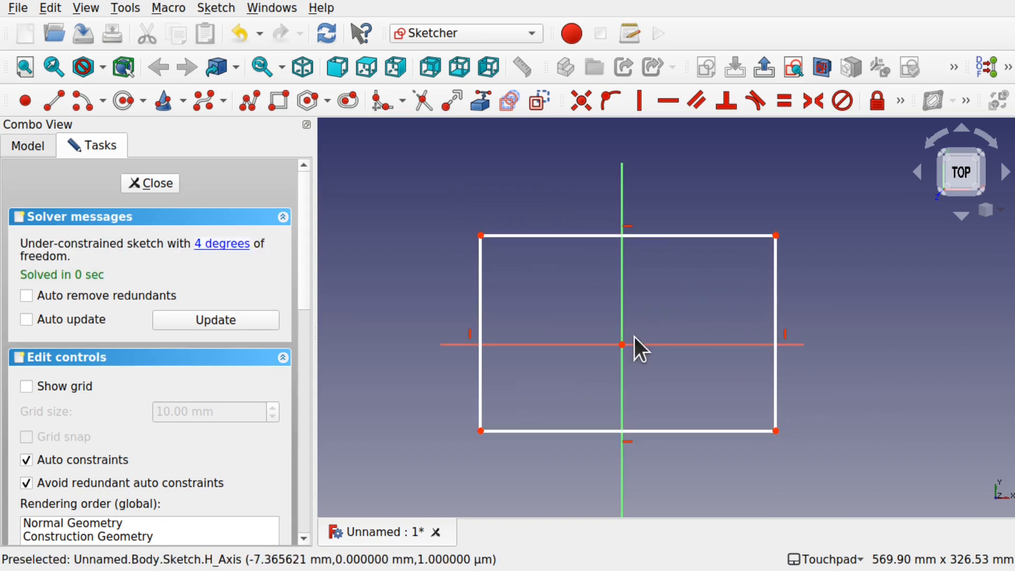
{"action": "left_click", "coordinate": [776, 236]}
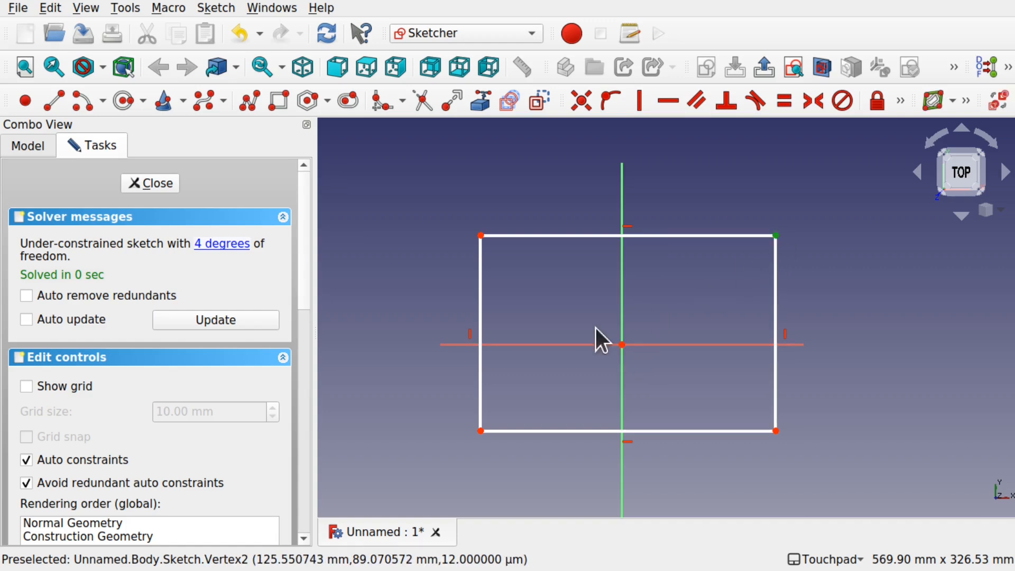
{"action": "left_click", "coordinate": [481, 431]}
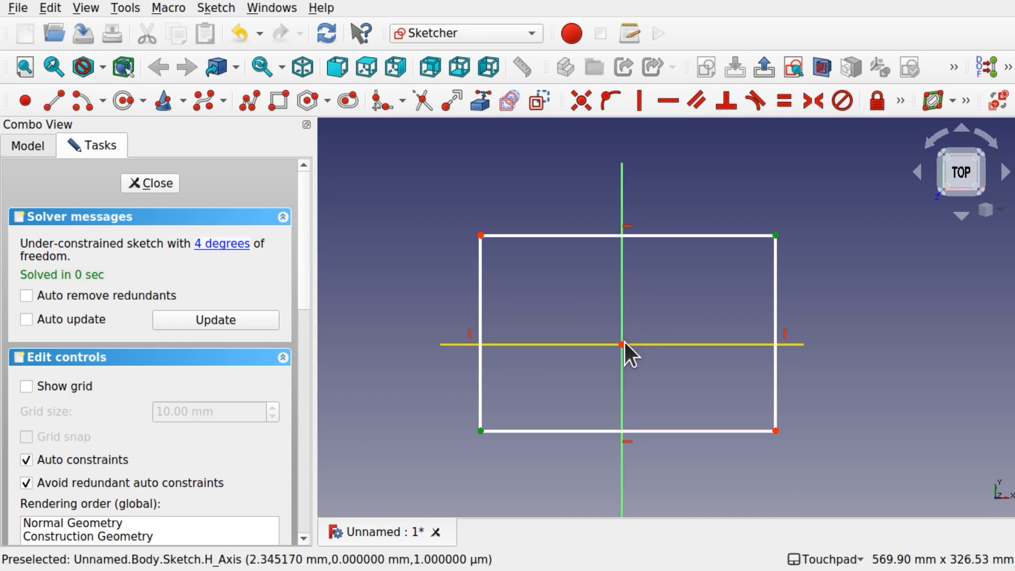
{"action": "left_click", "coordinate": [814, 106]}
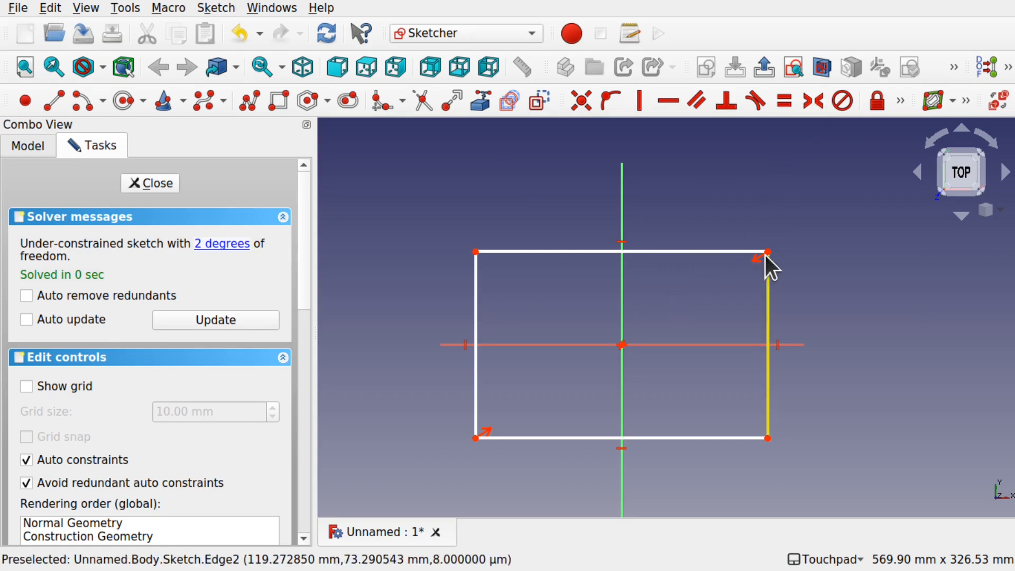
{"action": "mouse_move", "coordinate": [768, 252]}
{"action": "left_mouse_down"}
{"action": "mouse_move", "coordinate": [677, 299]}
{"action": "mouse_move", "coordinate": [770, 260]}
{"action": "left_mouse_up"}
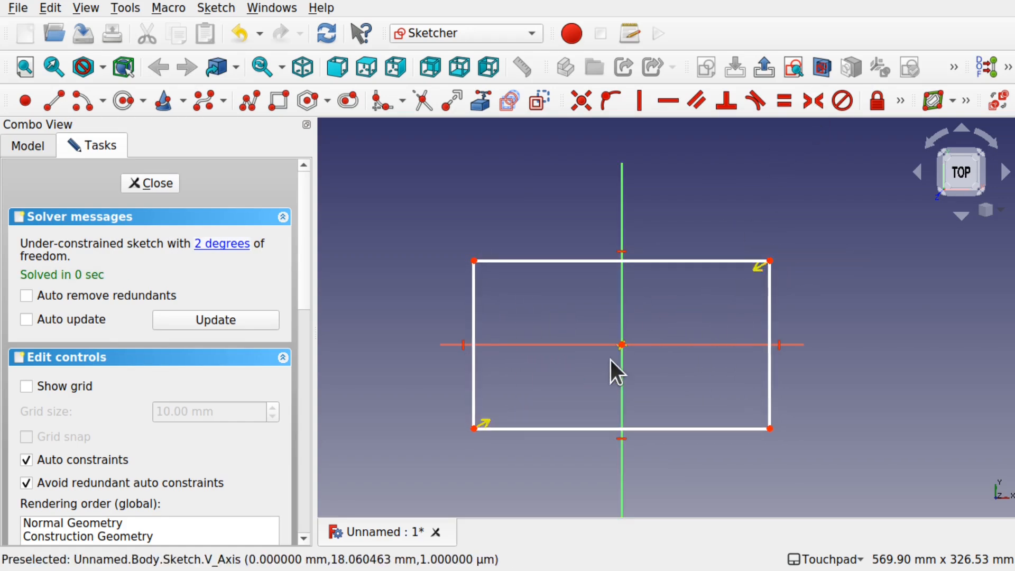
Constrain the rectangle's upper edge to a horizontal length of 150 mm
{"action": "left_click", "coordinate": [686, 265]}
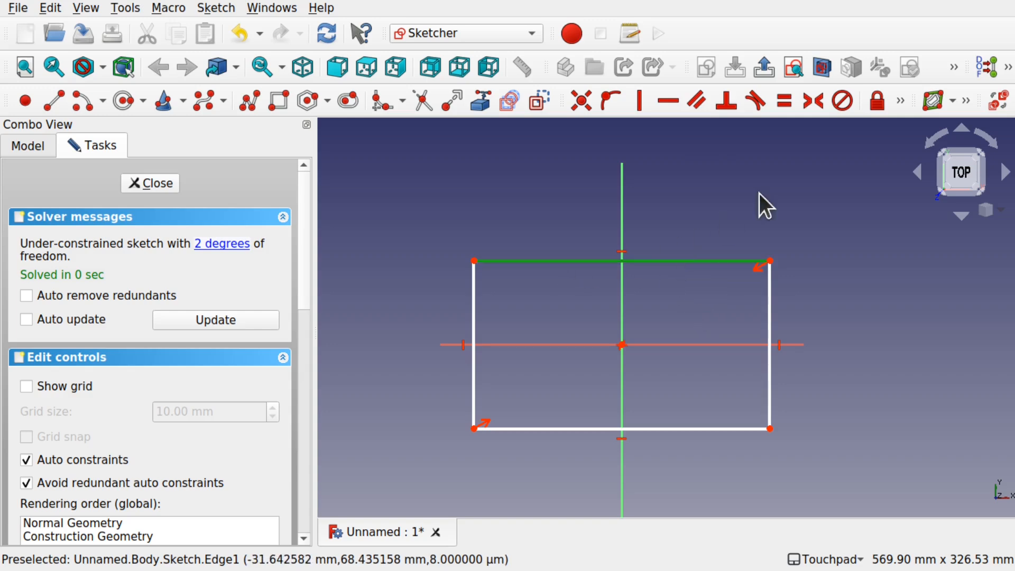
{"action": "left_click", "coordinate": [899, 100]}
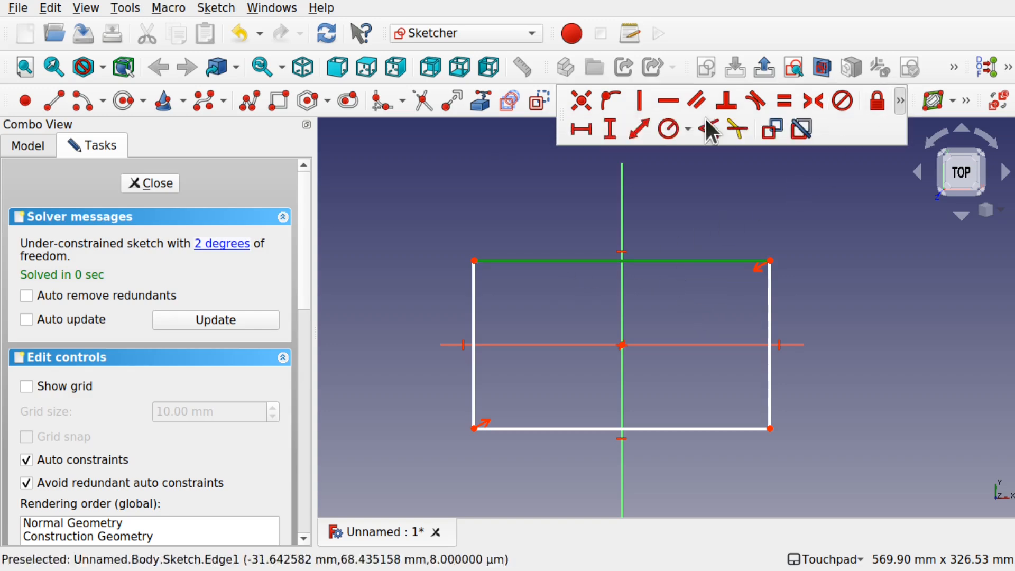
{"action": "left_click", "coordinate": [579, 130]}
{"action": "type", "text": "150"}
{"action": "key", "text": "Return"}
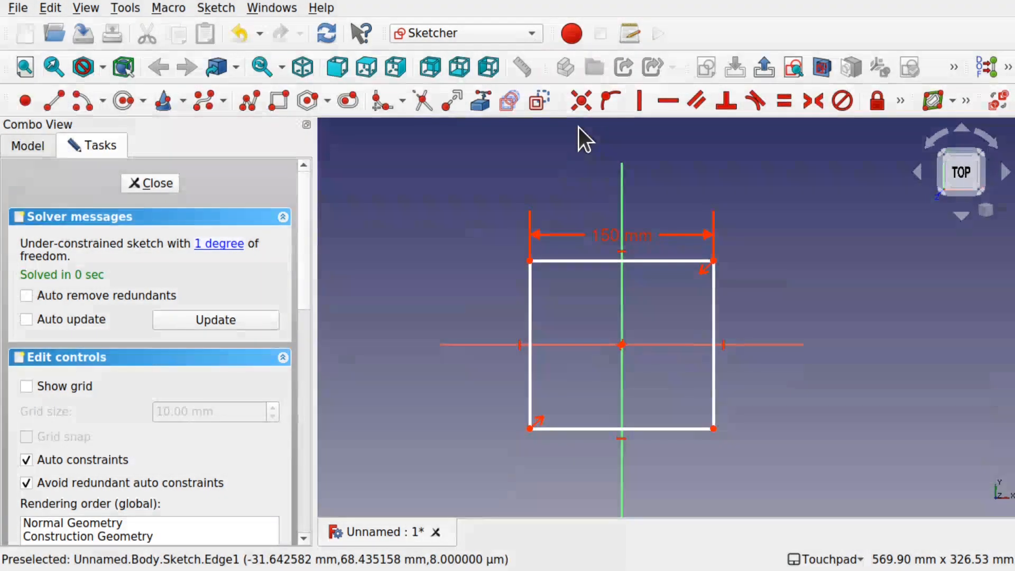
Constrain the rectangle's right edge to a vertical length of 100 mm and place the dimension outside the profile
{"action": "scroll", "coordinate": [651, 299], "scroll_direction": "up", "scroll_amount": 3}
{"action": "scroll", "coordinate": [652, 299], "scroll_direction": "down", "scroll_amount": 1}
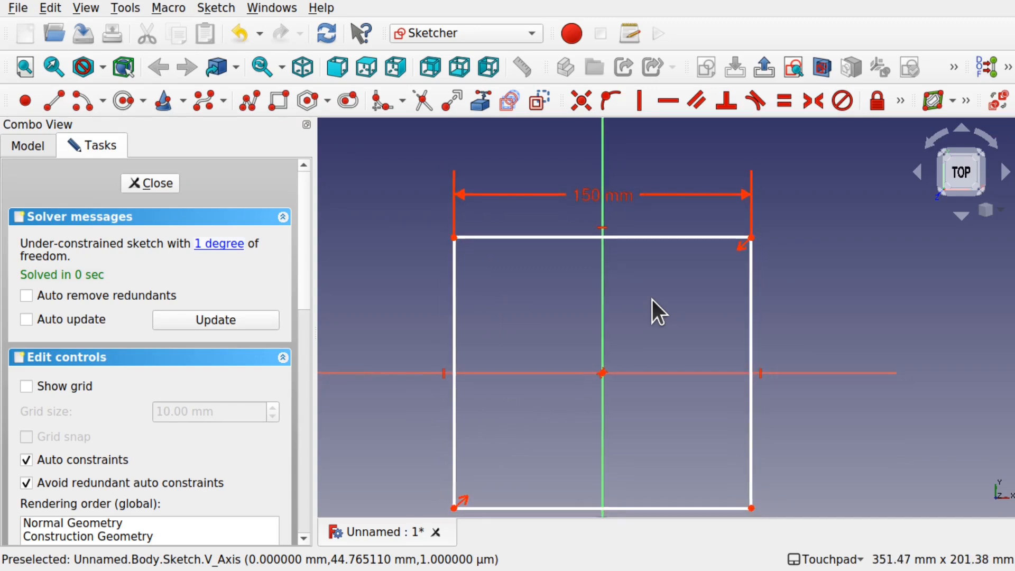
{"action": "left_click", "coordinate": [744, 333]}
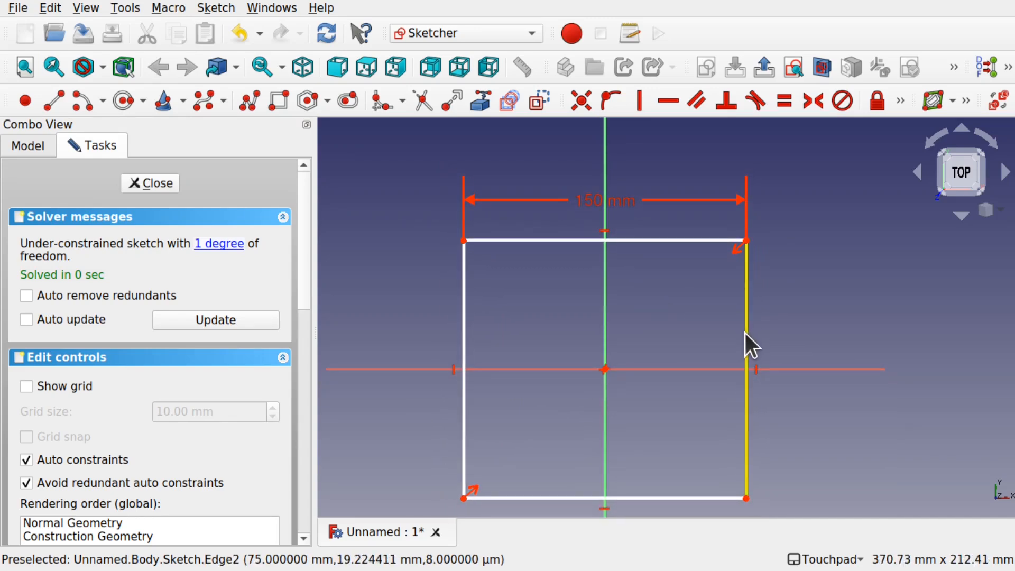
{"action": "left_click", "coordinate": [900, 100]}
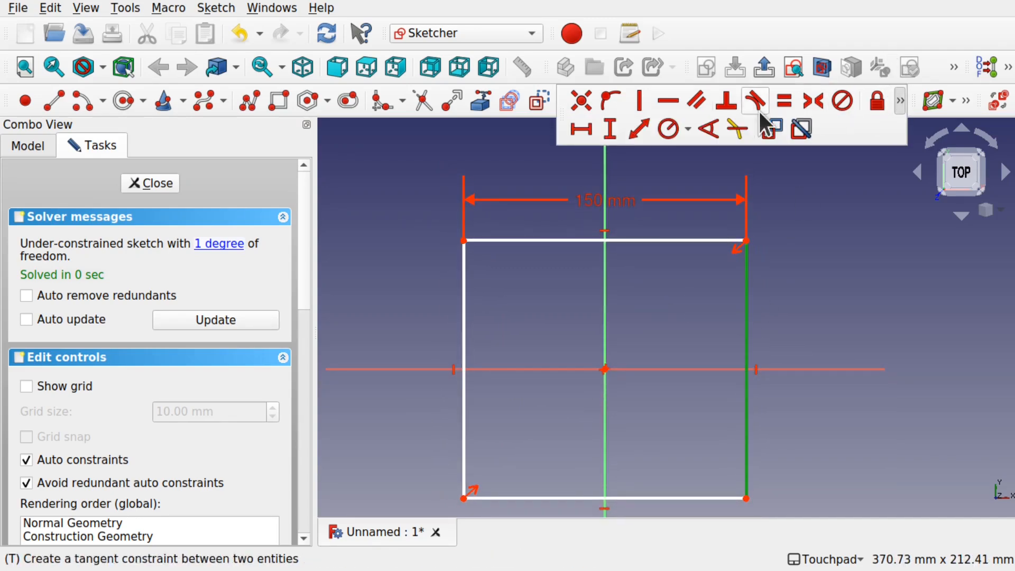
{"action": "left_click", "coordinate": [609, 129]}
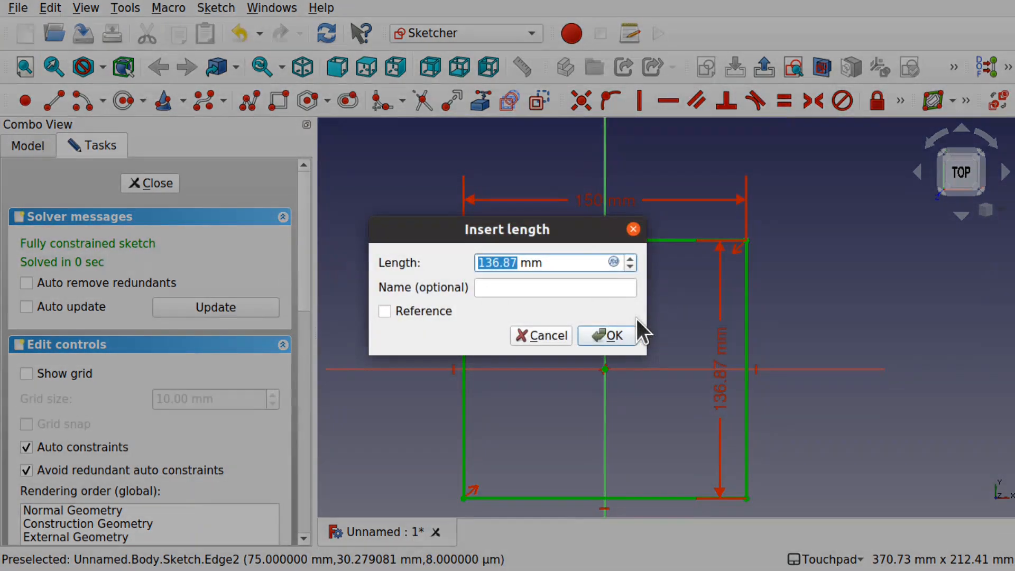
{"action": "type", "text": "100"}
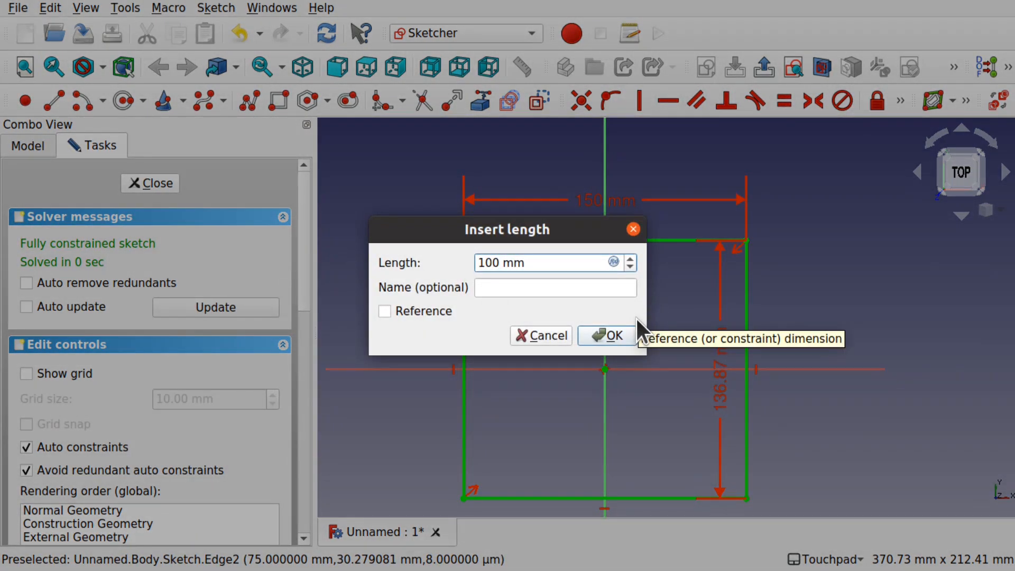
{"action": "key", "text": "Return"}
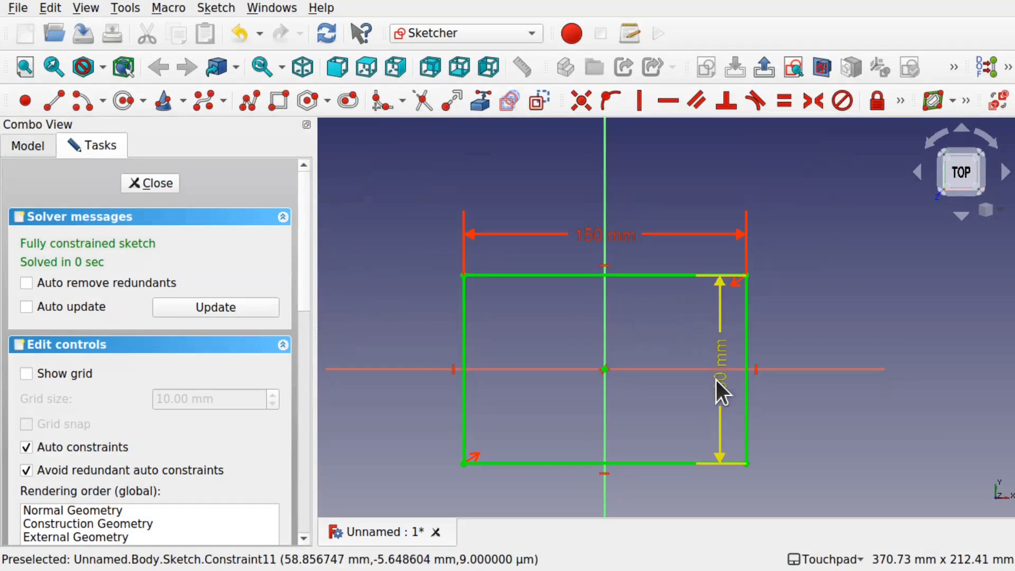
{"action": "left_click_drag", "start_coordinate": [799, 367], "coordinate": [795, 370]}
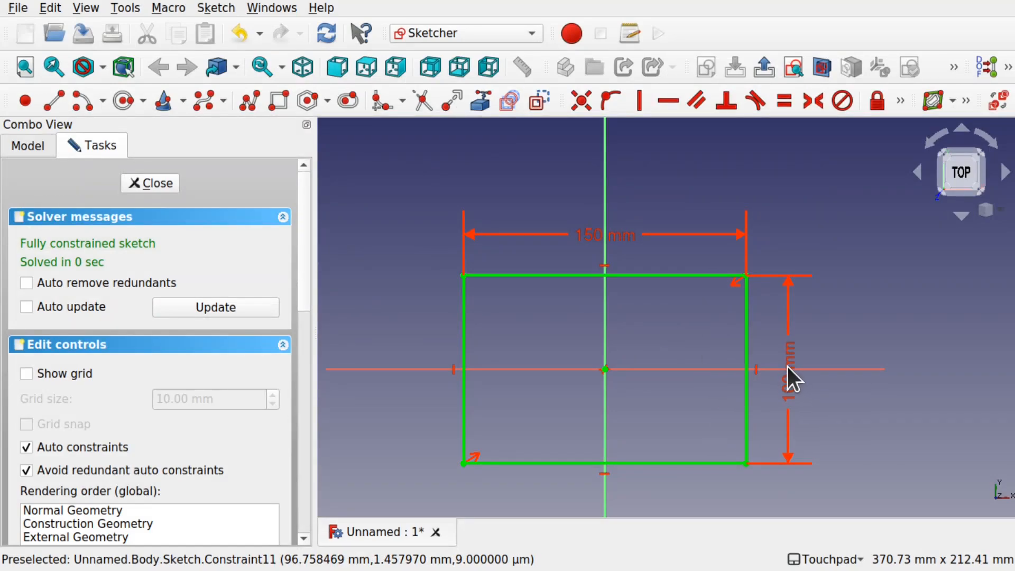
Close the rectangle sketch and pad it to a length of 3 mm
{"action": "left_click", "coordinate": [157, 183]}
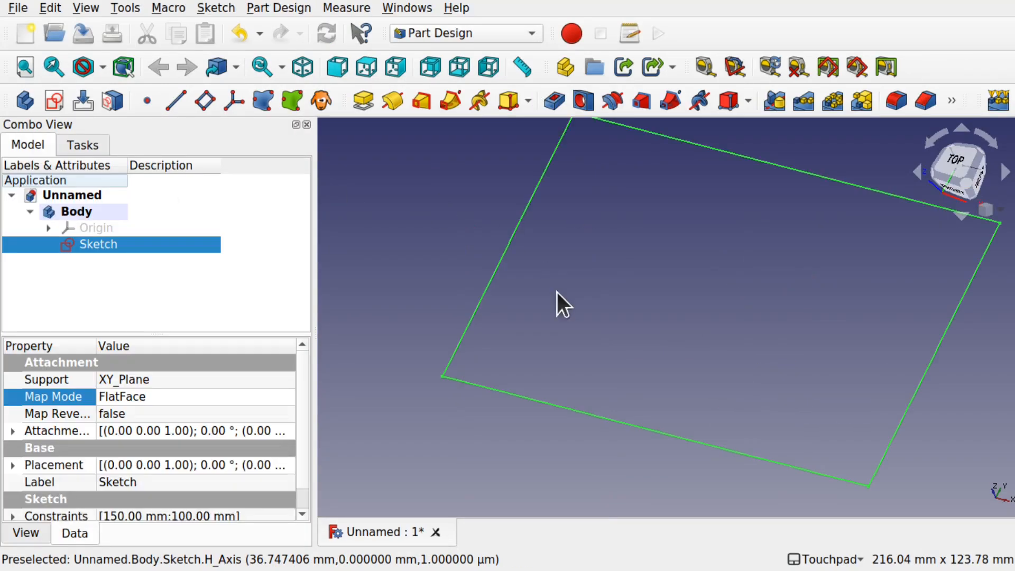
{"action": "left_click", "coordinate": [363, 101]}
{"action": "type", "text": "3"}
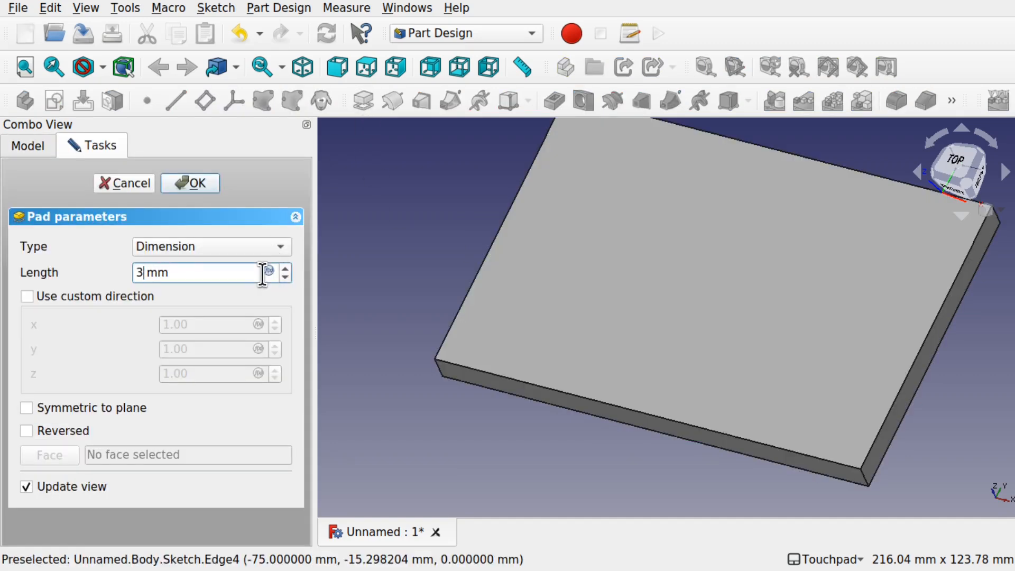
{"action": "left_click", "coordinate": [191, 183]}
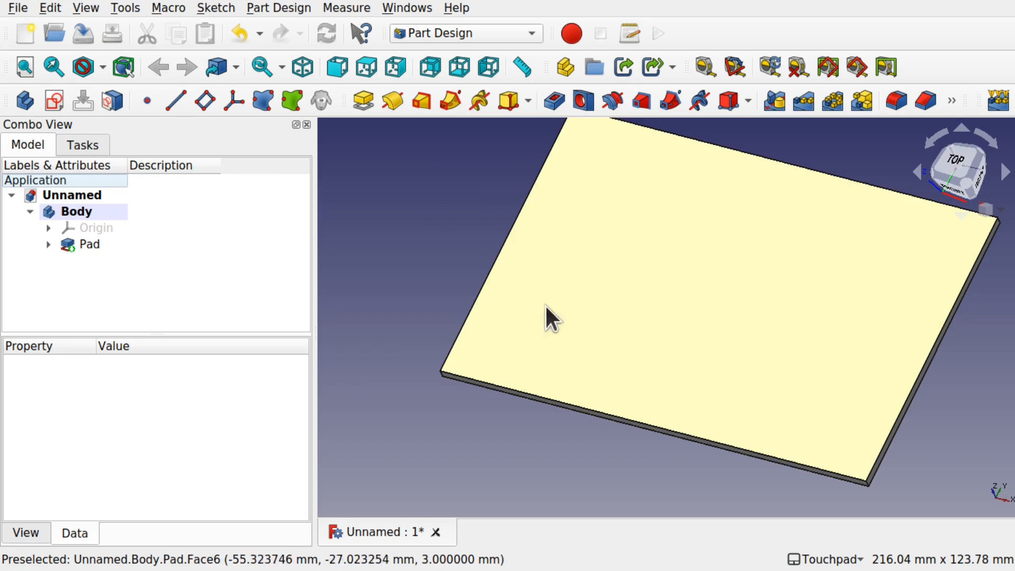
{"action": "scroll", "coordinate": [614, 280], "scroll_direction": "down", "scroll_amount": 3}
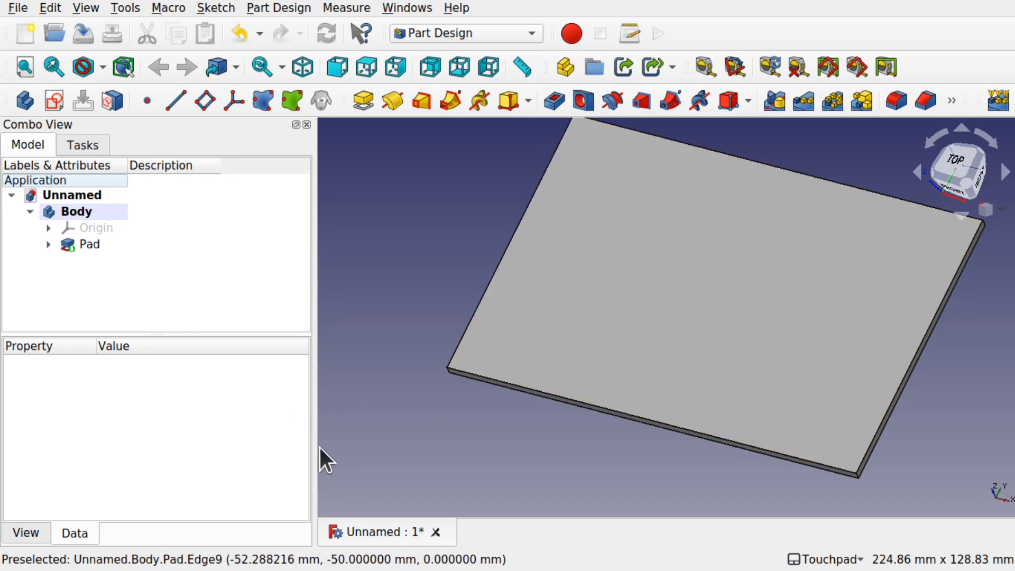
{"action": "left_click", "coordinate": [698, 305]}
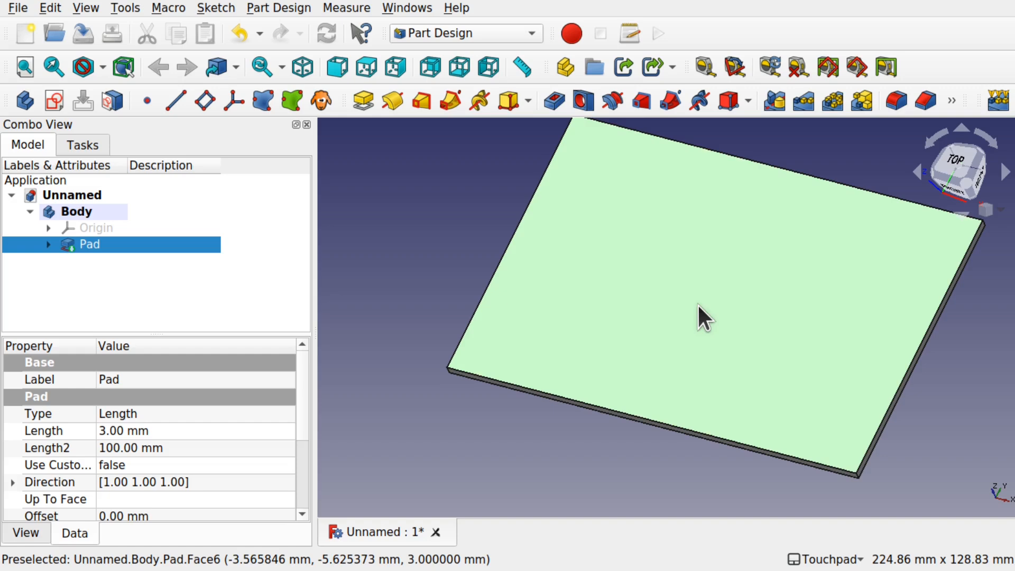
{"action": "left_click", "coordinate": [391, 285]}
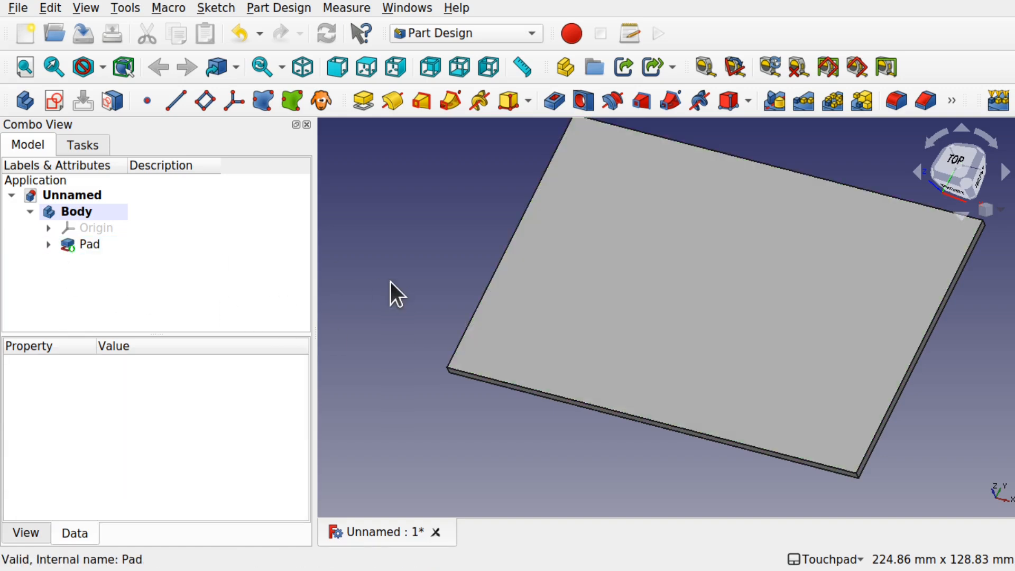
{"action": "double_click", "coordinate": [650, 255]}
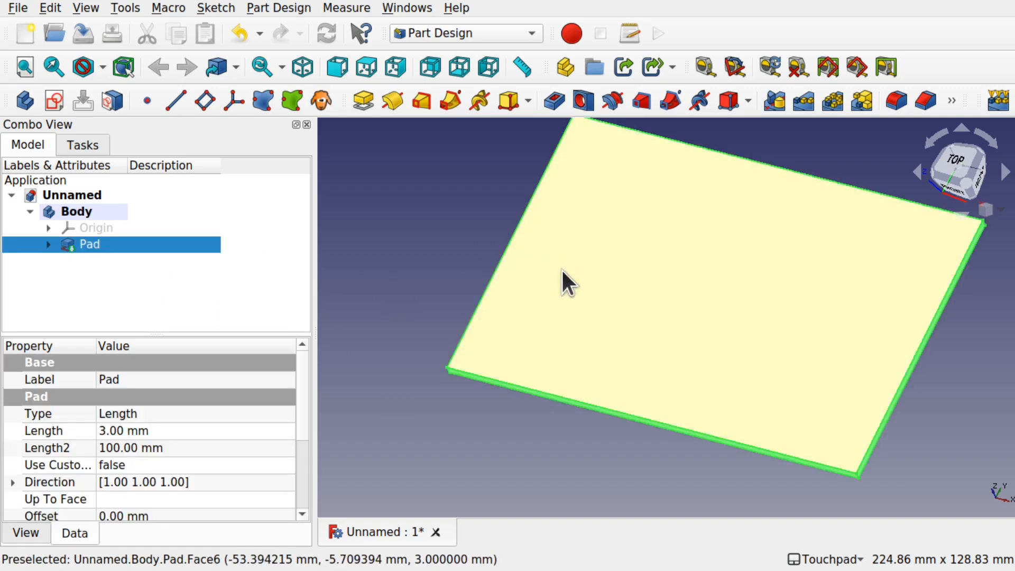
{"action": "left_click_drag", "start_coordinate": [532, 336], "coordinate": [536, 389], "text": "alt"}
{"action": "left_click", "coordinate": [485, 428]}
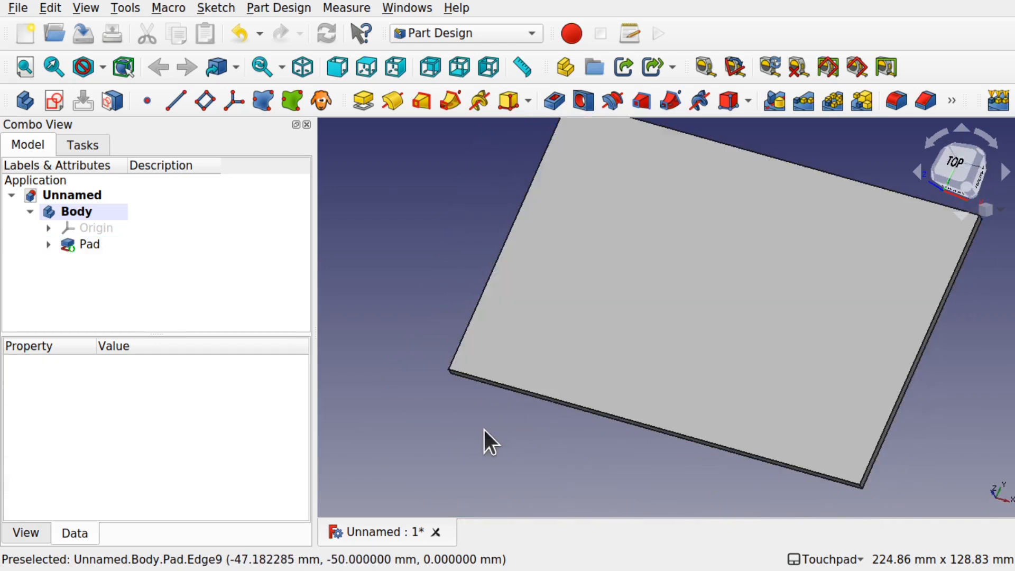
Start a sketch on the plate's top face and draw a rectangle around the origin, slightly inset from the plate's edges
{"action": "left_click", "coordinate": [652, 277]}
{"action": "left_click_drag", "start_coordinate": [652, 277], "coordinate": [638, 329], "text": "shift"}
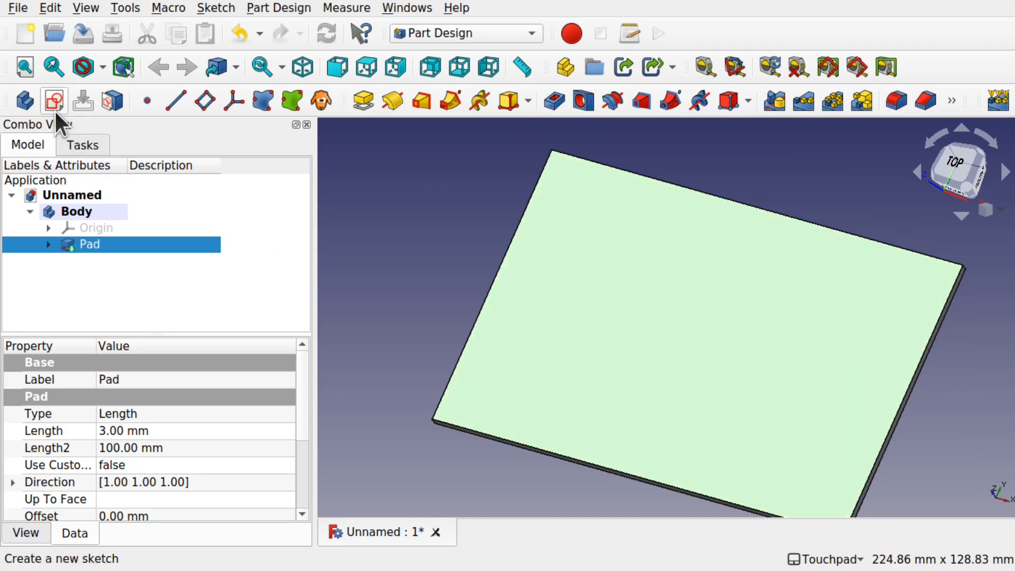
{"action": "left_click", "coordinate": [52, 101]}
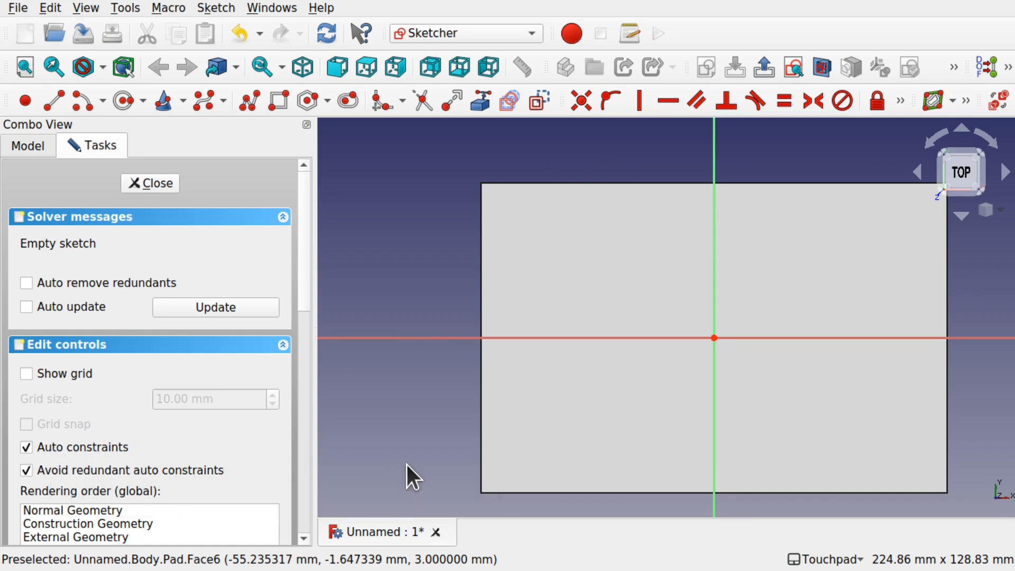
{"action": "left_click", "coordinate": [280, 101]}
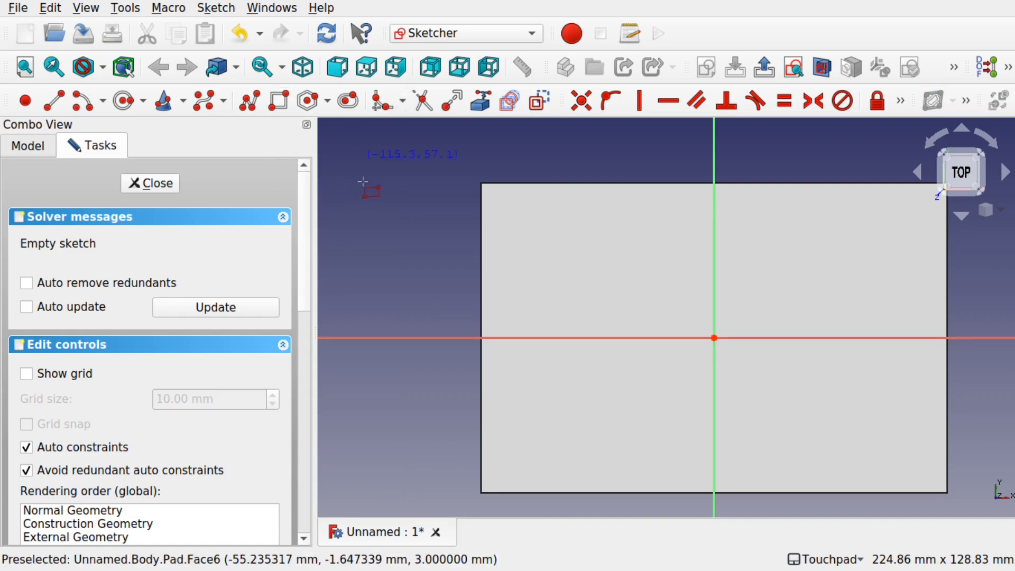
{"action": "left_click", "coordinate": [510, 206]}
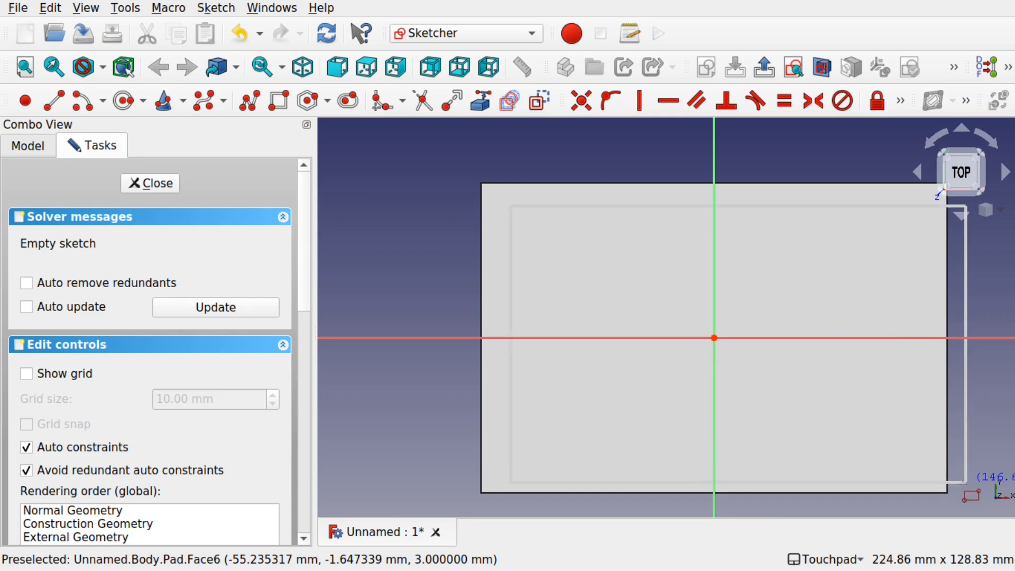
{"action": "left_click", "coordinate": [922, 468]}
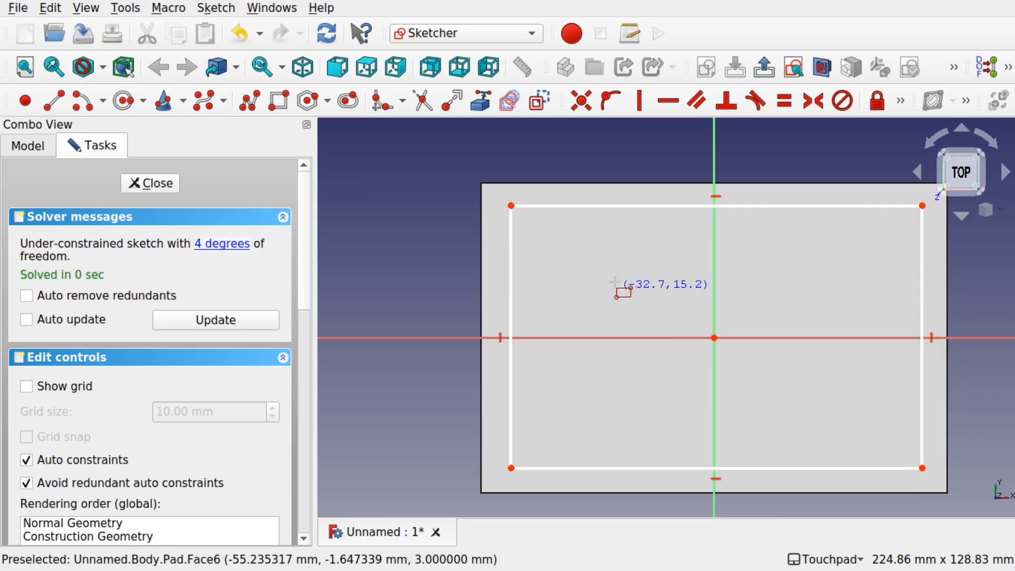
Draw a second rectangle just inside the first and link the plate's upper-left and lower-right corners as external geometry
{"action": "left_click", "coordinate": [521, 213]}
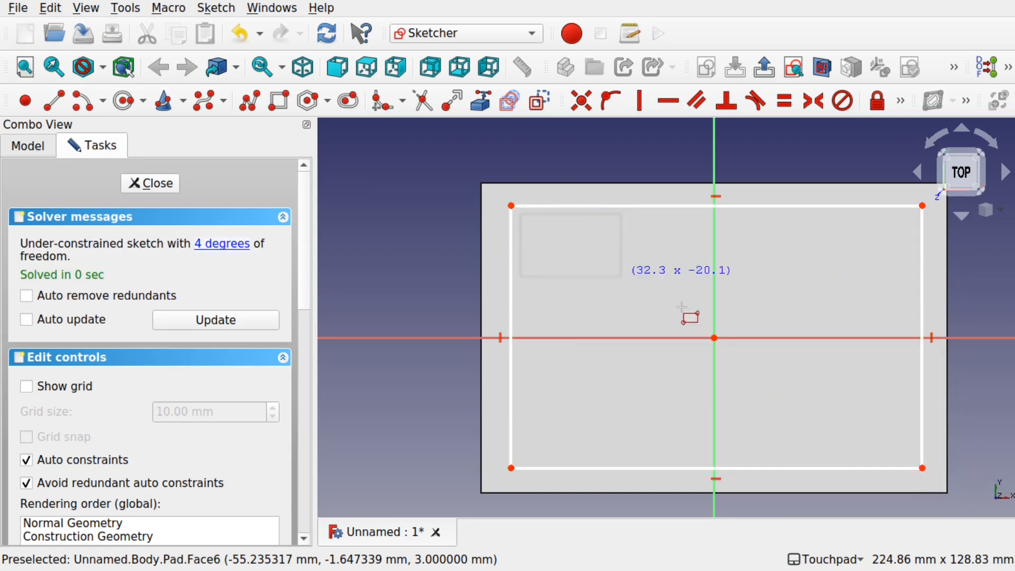
{"action": "left_click", "coordinate": [912, 460]}
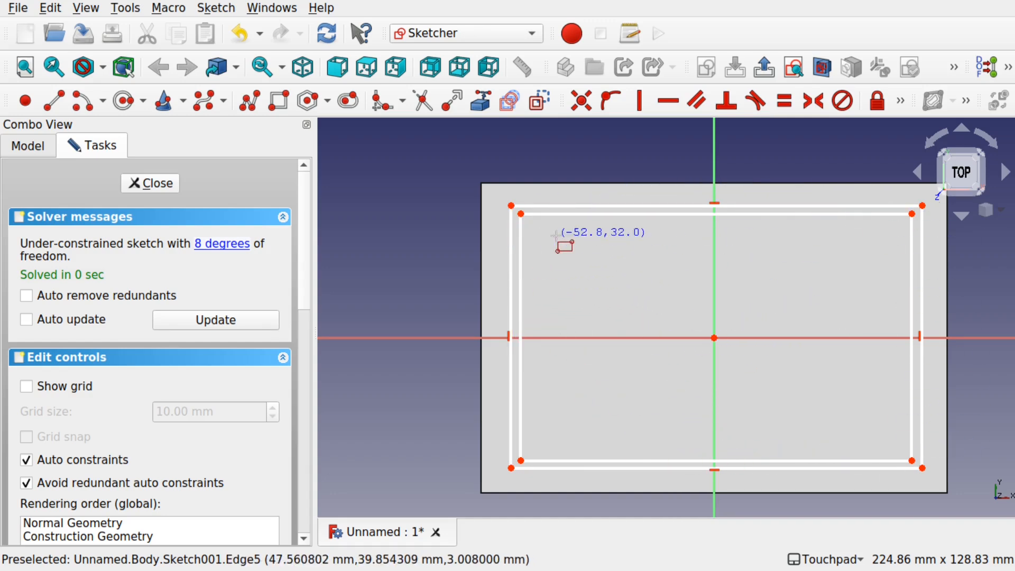
{"action": "left_click", "coordinate": [480, 104]}
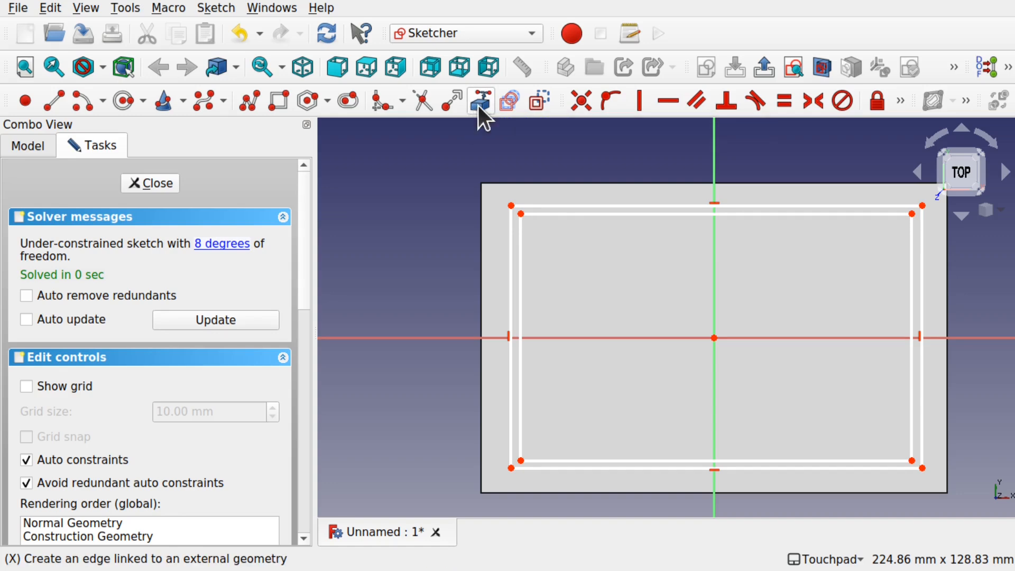
{"action": "left_click", "coordinate": [482, 182]}
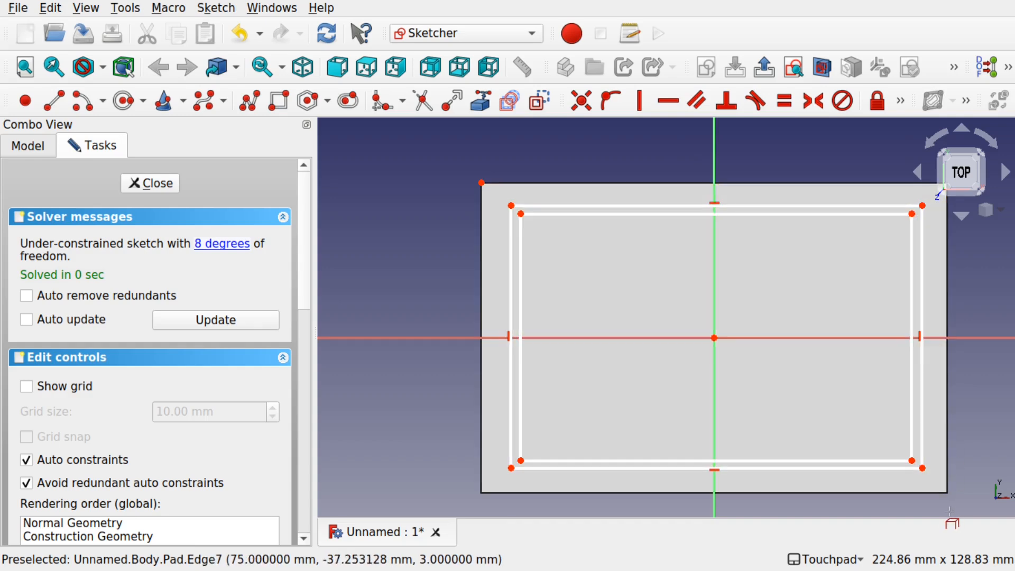
{"action": "left_click", "coordinate": [947, 493]}
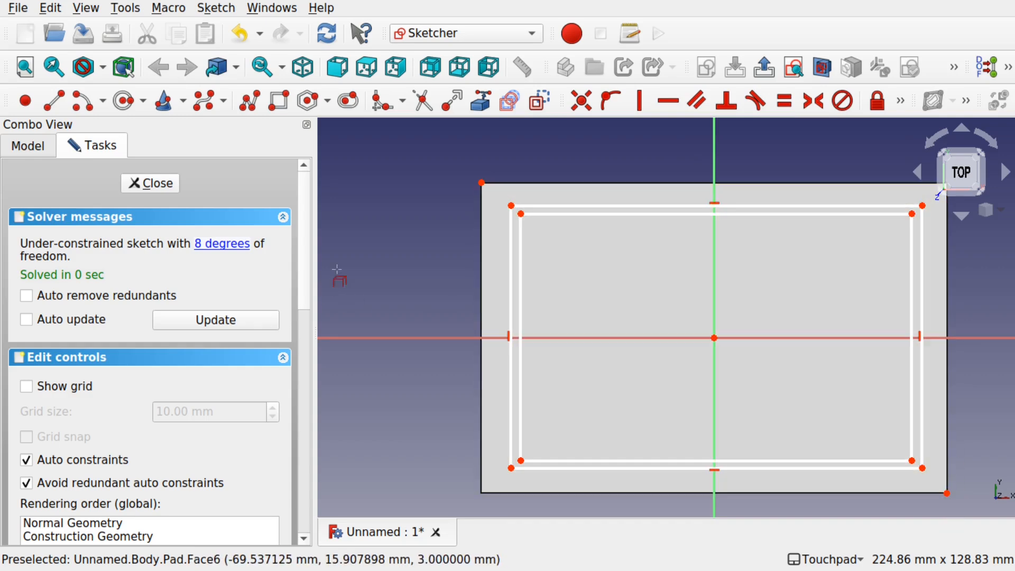
{"action": "right_click", "coordinate": [376, 268]}
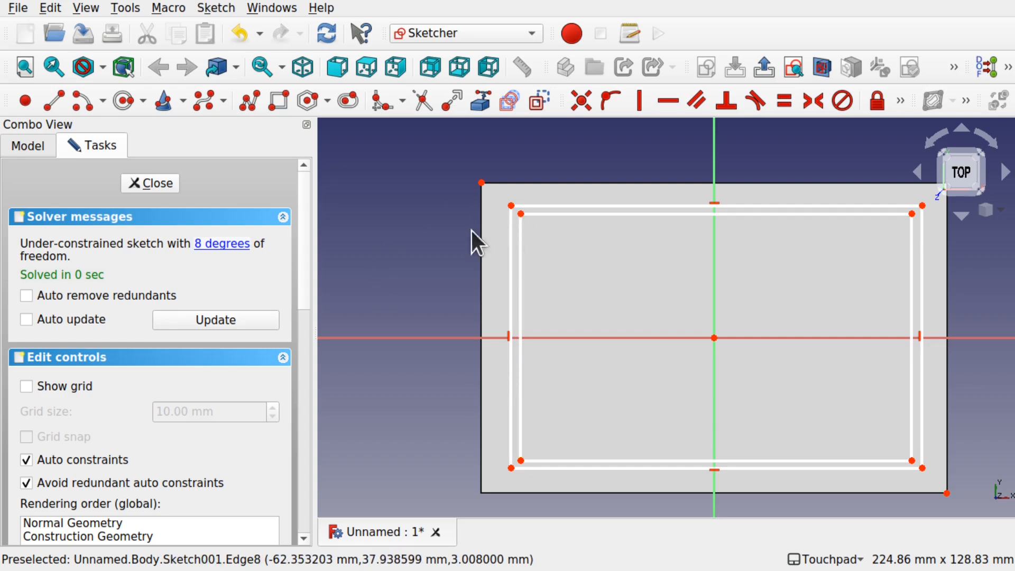
Constrain the vertical distance between the outer rectangle's upper-left corner and the plate's corner to 3 mm
{"action": "left_click", "coordinate": [511, 204]}
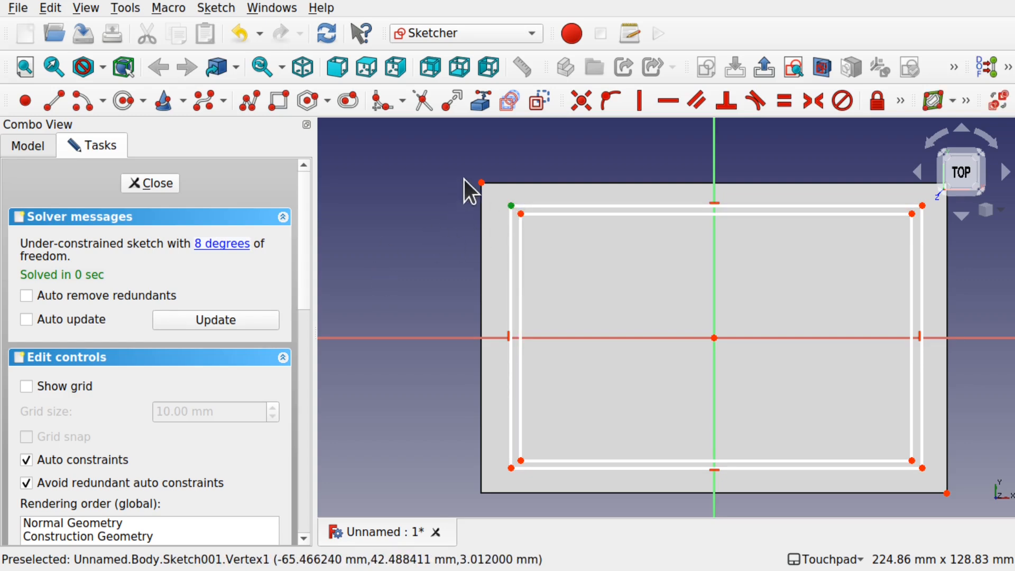
{"action": "left_click", "coordinate": [900, 101]}
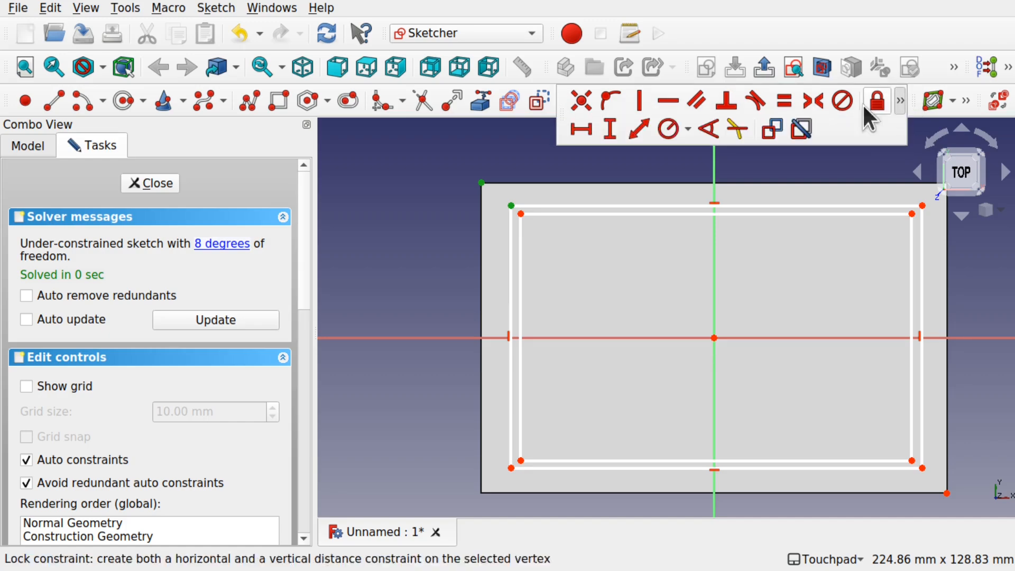
{"action": "left_click", "coordinate": [613, 127]}
{"action": "type", "text": "3"}
{"action": "key", "text": "Return"}
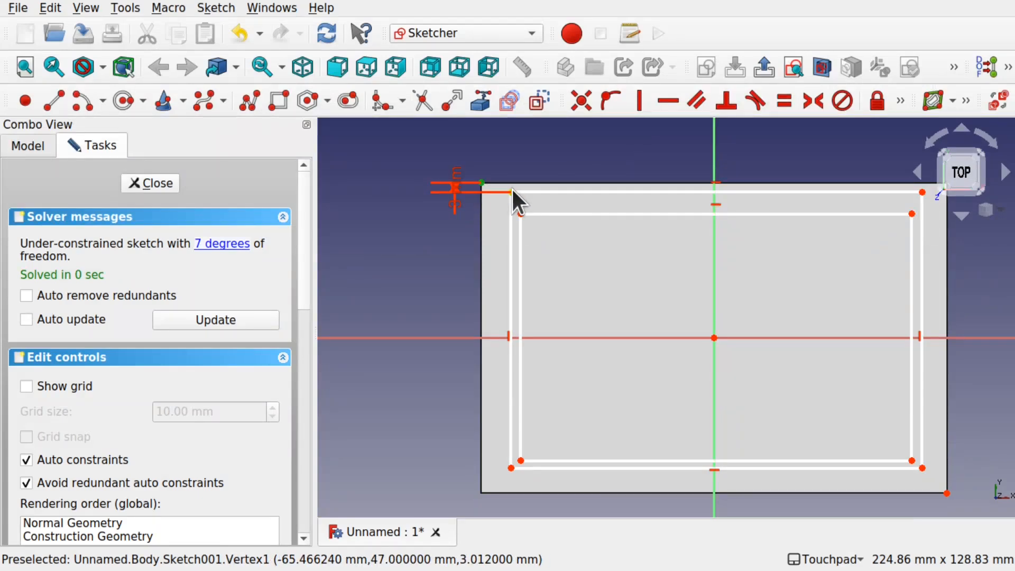
Constrain the horizontal distance between the same two upper-left corners to 3 mm and place both dimensions outside the plate
{"action": "left_click", "coordinate": [511, 190]}
{"action": "left_click", "coordinate": [901, 104]}
{"action": "left_click", "coordinate": [580, 127]}
{"action": "type", "text": "3"}
{"action": "key", "text": "Return"}
{"action": "left_click_drag", "start_coordinate": [494, 168], "coordinate": [362, 157]}
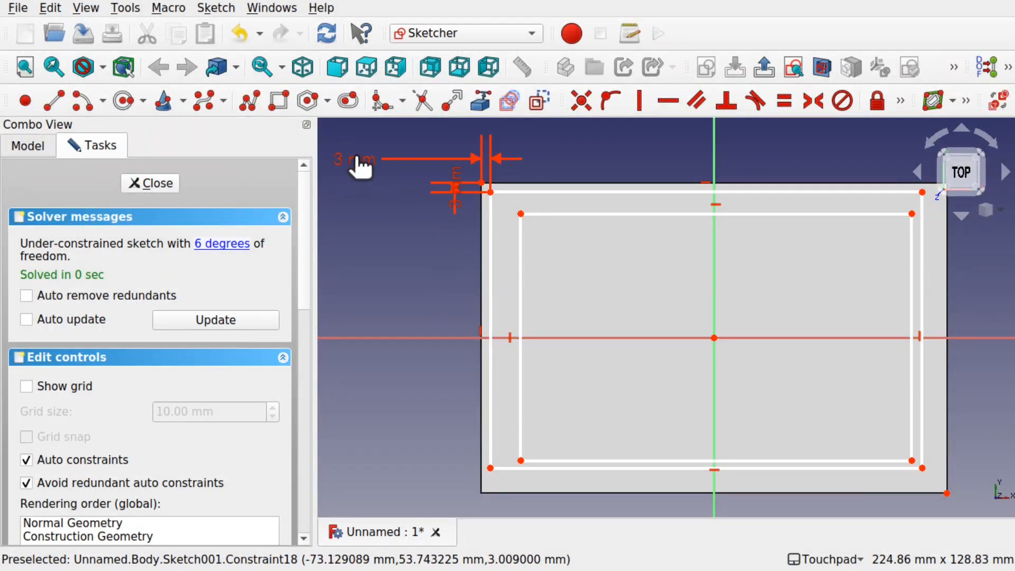
{"action": "left_click_drag", "start_coordinate": [461, 182], "coordinate": [377, 232]}
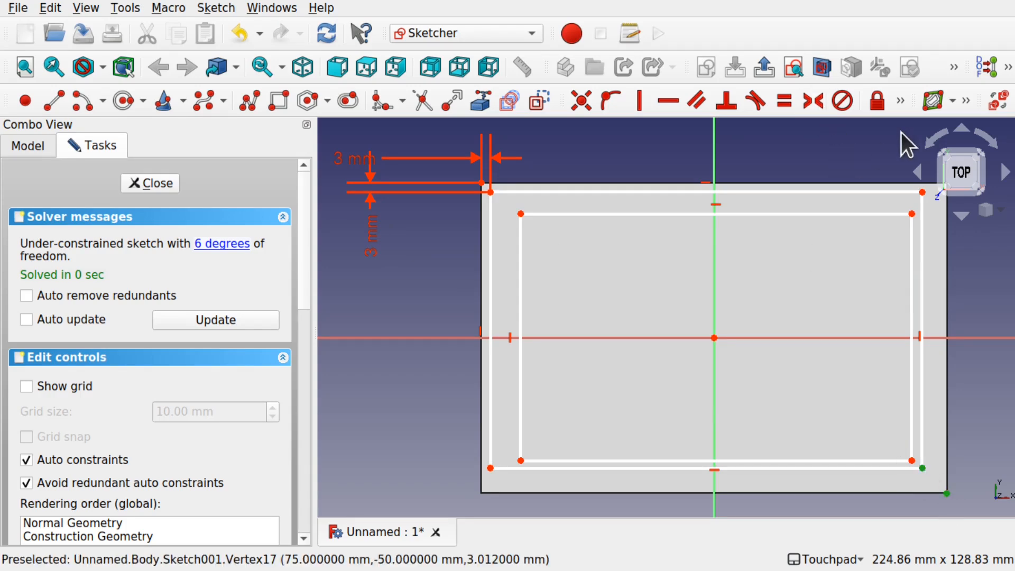
Constrain the outer rectangle's lower-right corner to a horizontal distance of 3 mm from the plate's corner, placing the dimension outside the plate
{"action": "left_click", "coordinate": [901, 104]}
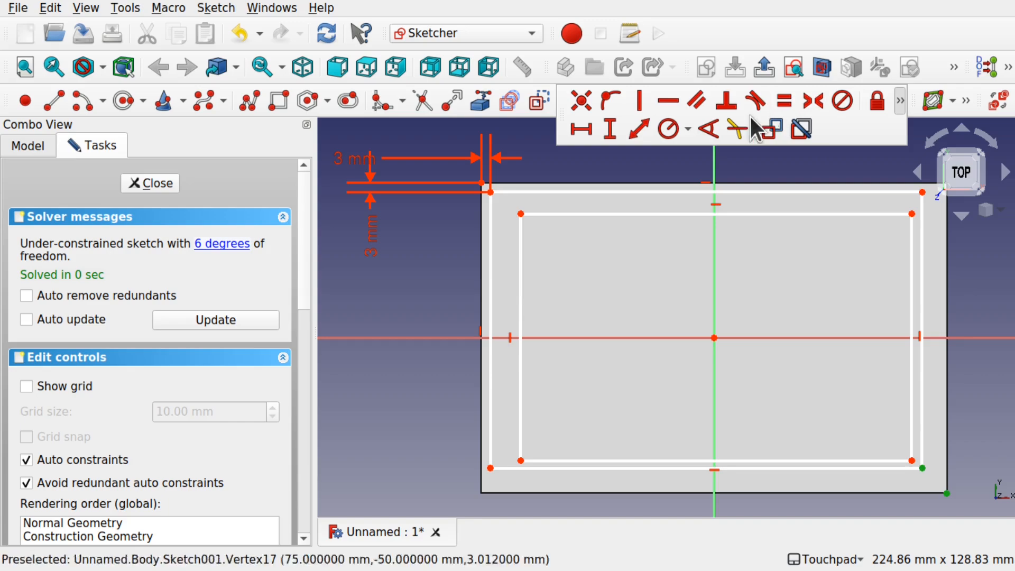
{"action": "left_click", "coordinate": [581, 130]}
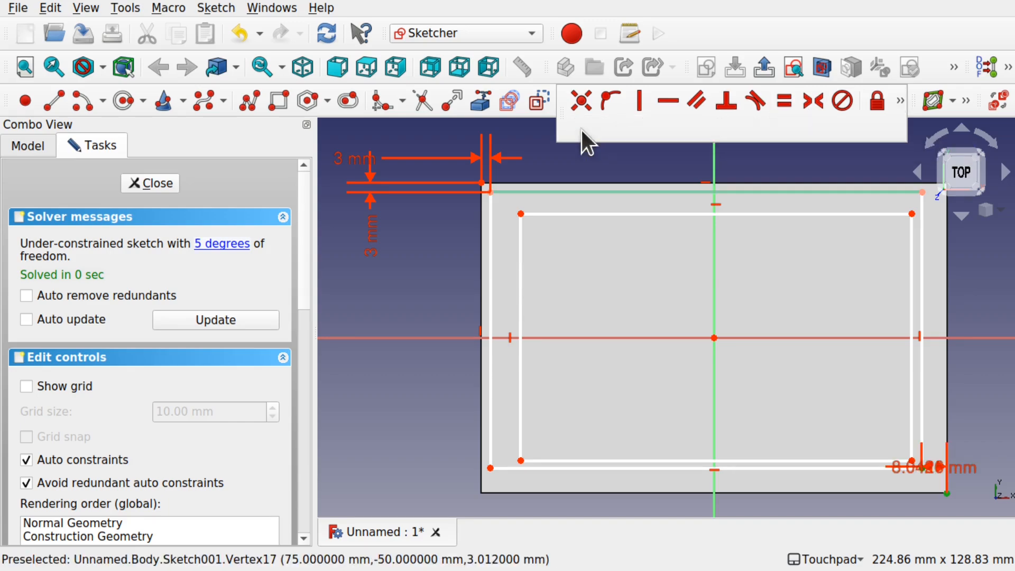
{"action": "key", "text": "Return"}
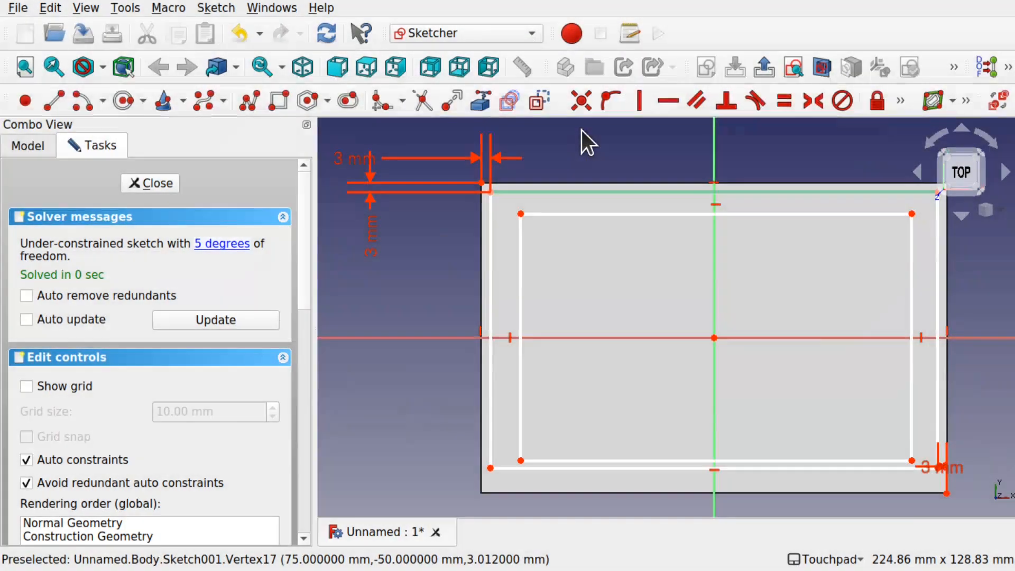
{"action": "left_click_drag", "start_coordinate": [951, 465], "coordinate": [985, 439]}
Constrain the outer rectangle's lower-right corner to a vertical distance of 3 mm from the plate's corner and move the dimension outside the plate
{"action": "left_click", "coordinate": [939, 468]}
{"action": "left_click", "coordinate": [900, 101]}
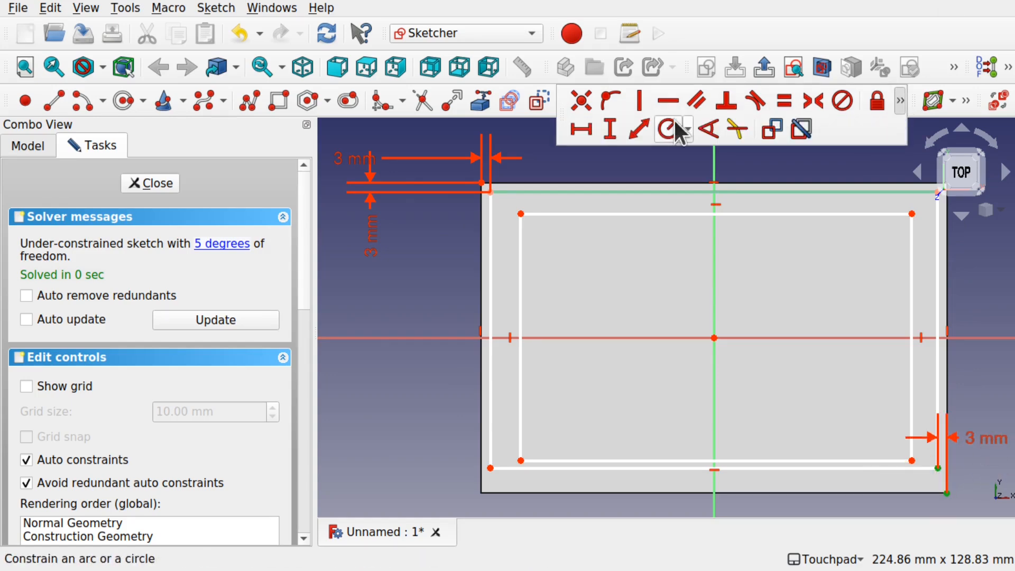
{"action": "left_click", "coordinate": [609, 127]}
{"action": "type", "text": "3"}
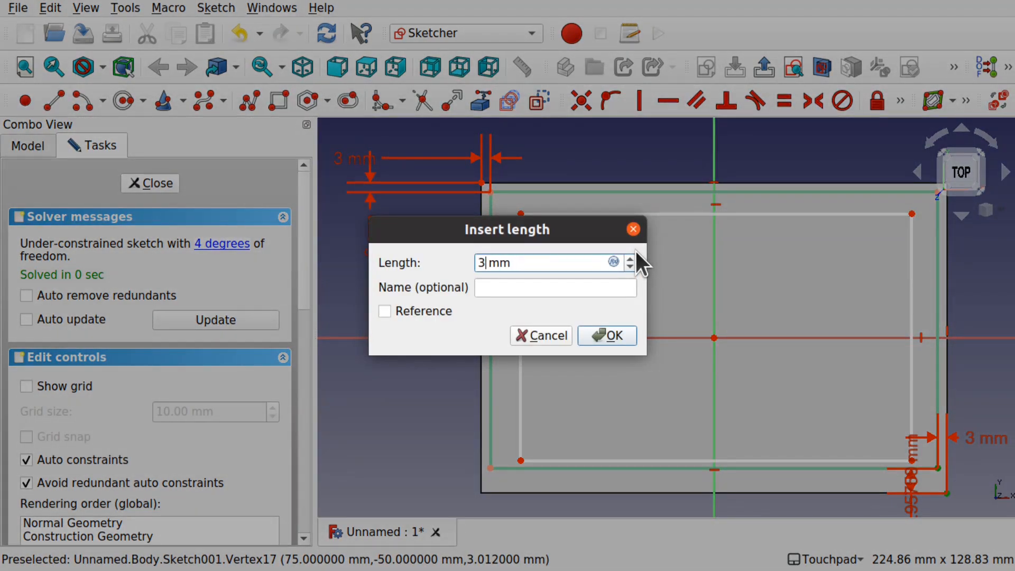
{"action": "key", "text": "Return"}
{"action": "left_click_drag", "start_coordinate": [912, 486], "coordinate": [987, 484]}
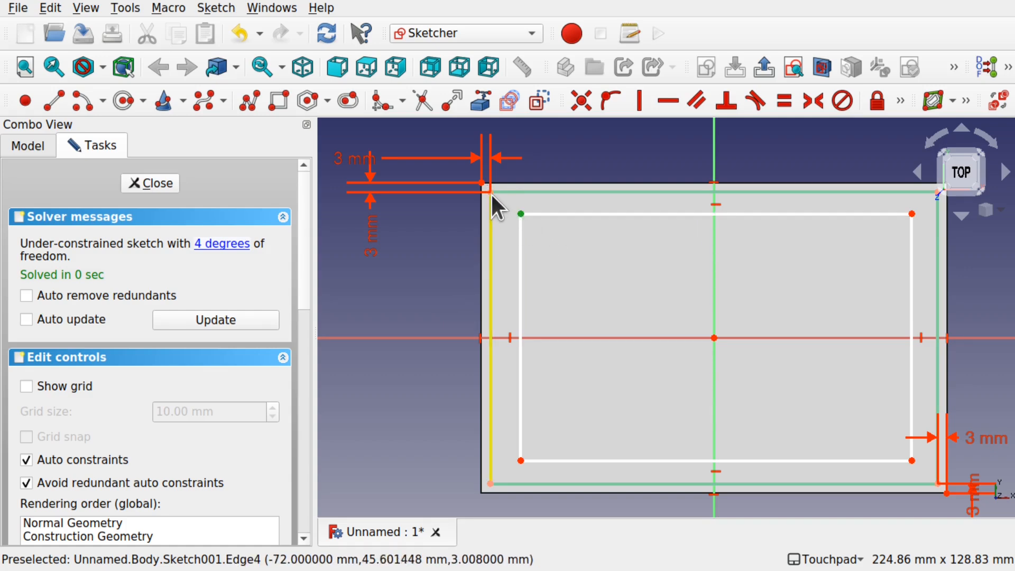
Constrain the horizontal distance between the two rectangles' upper-left corners to 3 mm and place the dimension above the plate
{"action": "left_click", "coordinate": [900, 101]}
{"action": "left_click", "coordinate": [579, 125]}
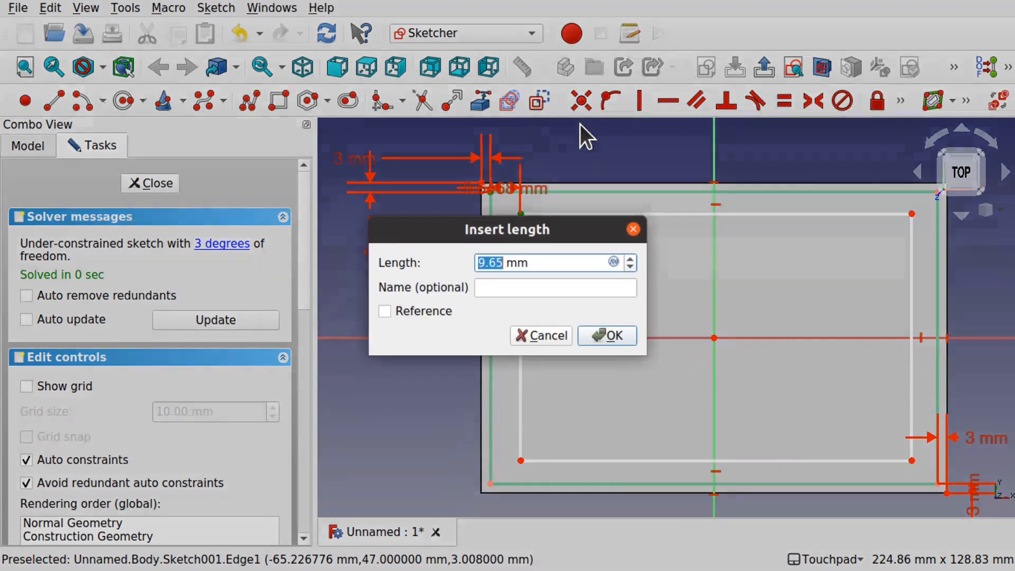
{"action": "type", "text": "3"}
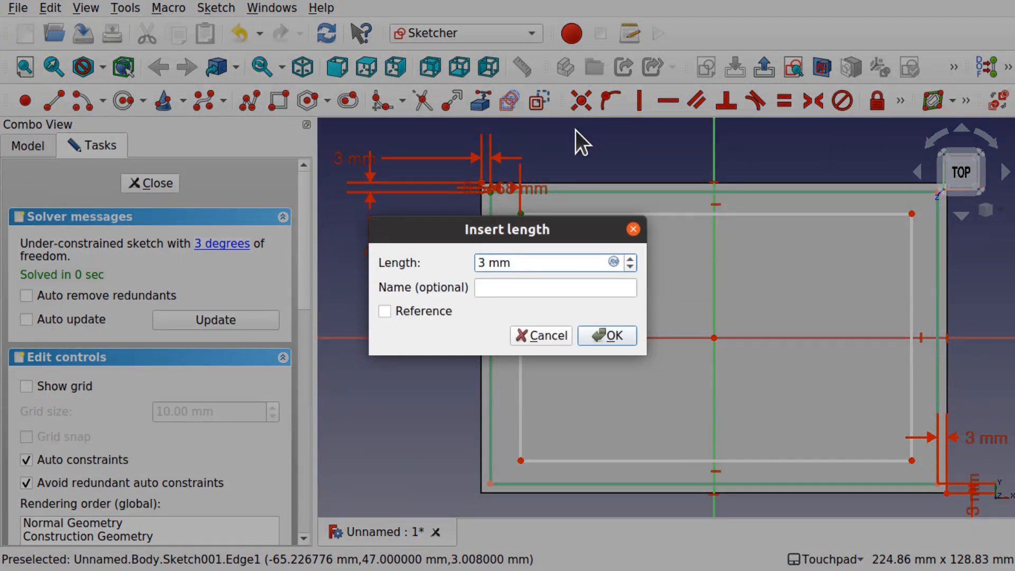
{"action": "left_click", "coordinate": [611, 337]}
{"action": "left_click_drag", "start_coordinate": [494, 191], "coordinate": [575, 153]}
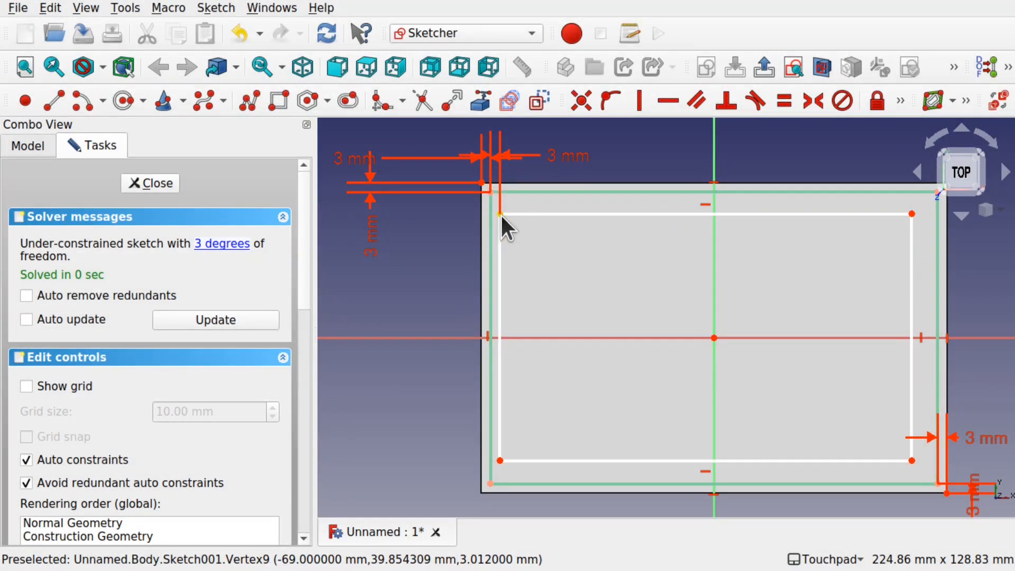
Constrain the vertical distance between the two rectangles' upper-left corners to 3 mm
{"action": "left_click", "coordinate": [494, 191]}
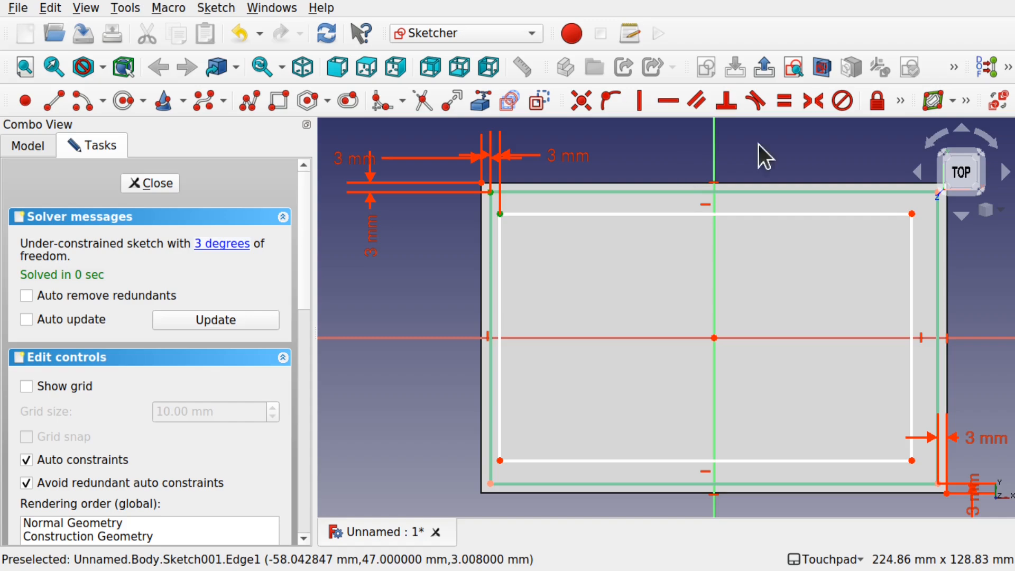
{"action": "left_click", "coordinate": [899, 101]}
{"action": "left_click", "coordinate": [610, 129]}
{"action": "type", "text": "3"}
{"action": "left_click", "coordinate": [612, 333]}
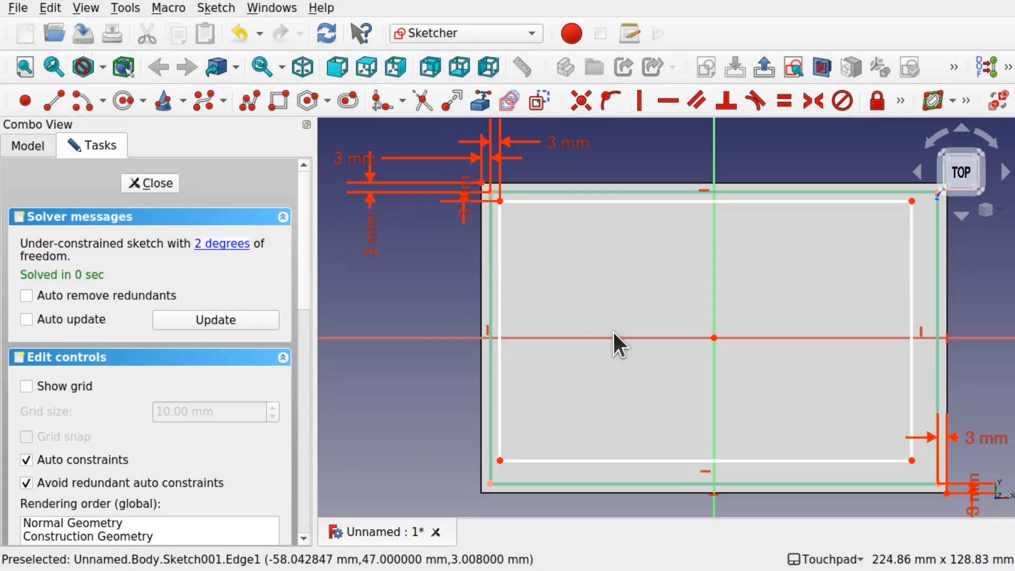
Constrain the vertical distance between the two rectangles' lower-right corners to 3 mm
{"action": "left_click", "coordinate": [934, 480]}
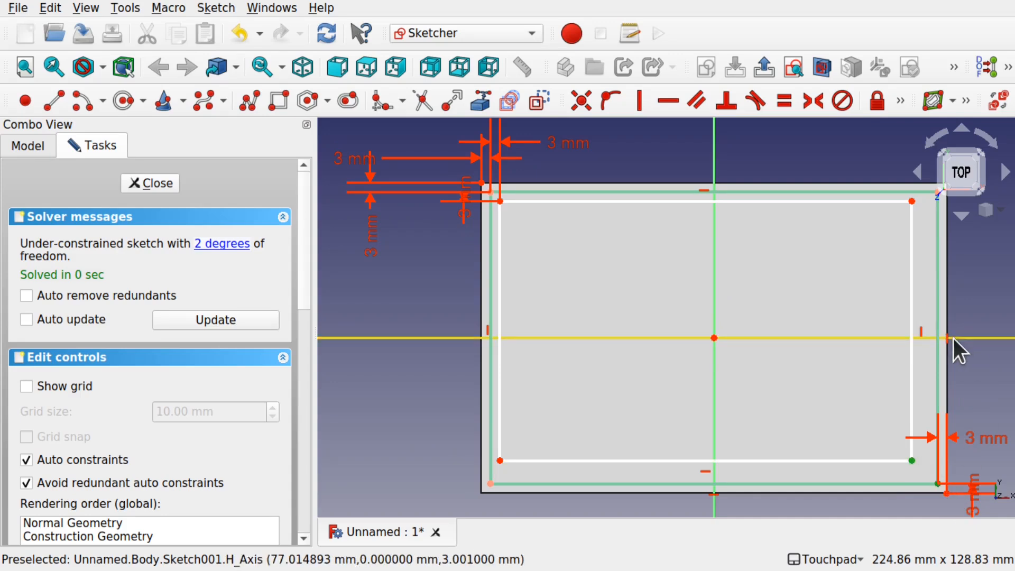
{"action": "left_click", "coordinate": [900, 100]}
{"action": "left_click", "coordinate": [611, 129]}
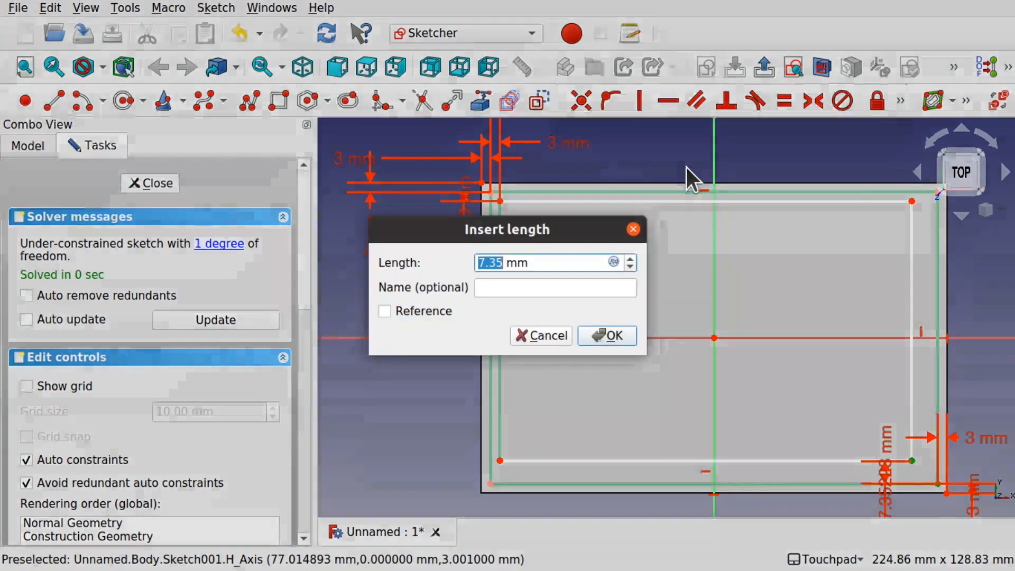
{"action": "type", "text": "3"}
{"action": "left_click", "coordinate": [606, 334]}
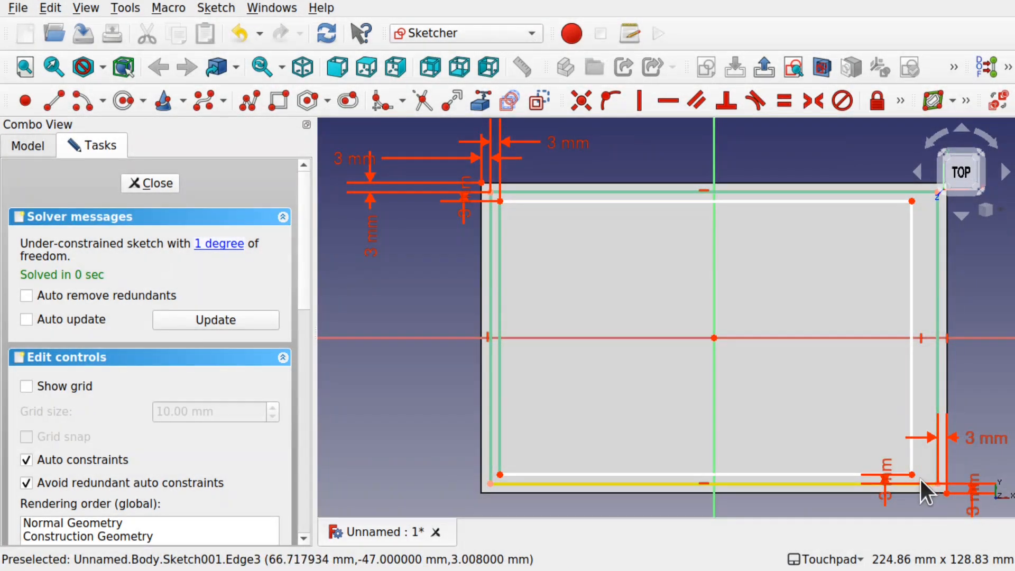
Constrain the horizontal distance between the two rectangles' lower-right corners to 3 mm
{"action": "left_click", "coordinate": [936, 483]}
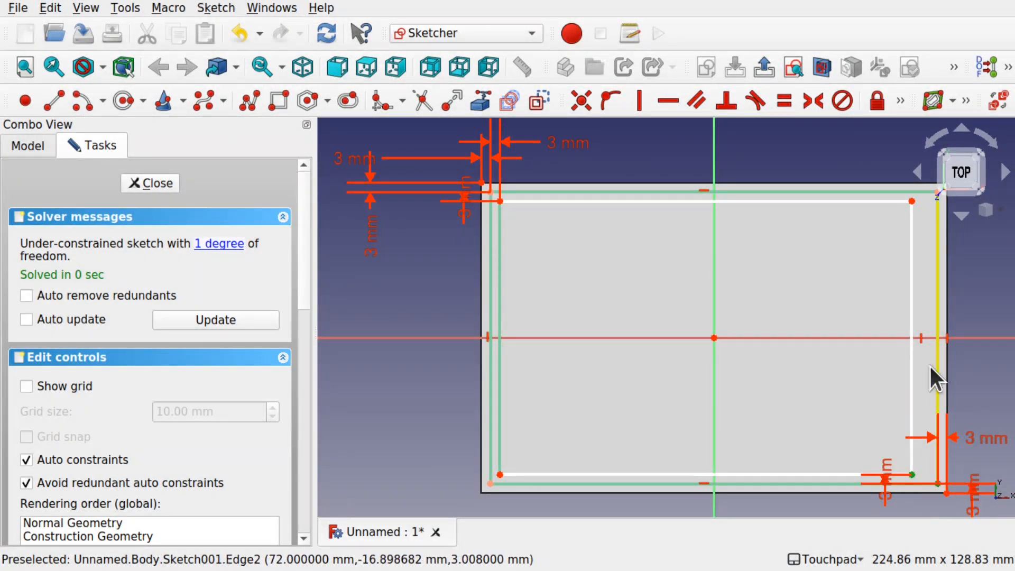
{"action": "left_click", "coordinate": [900, 100]}
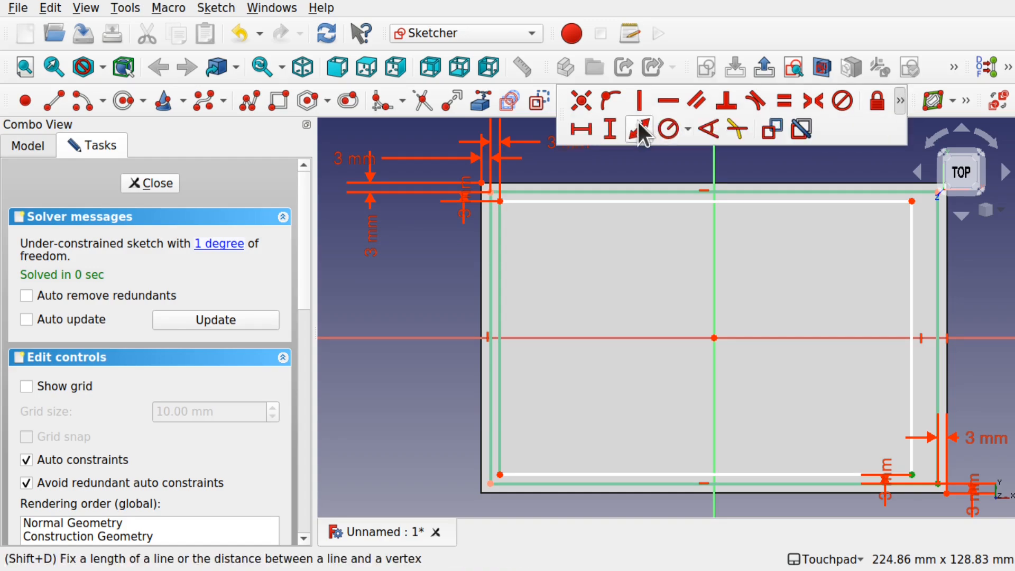
{"action": "left_click", "coordinate": [581, 129]}
{"action": "type", "text": "3"}
{"action": "left_click", "coordinate": [613, 336]}
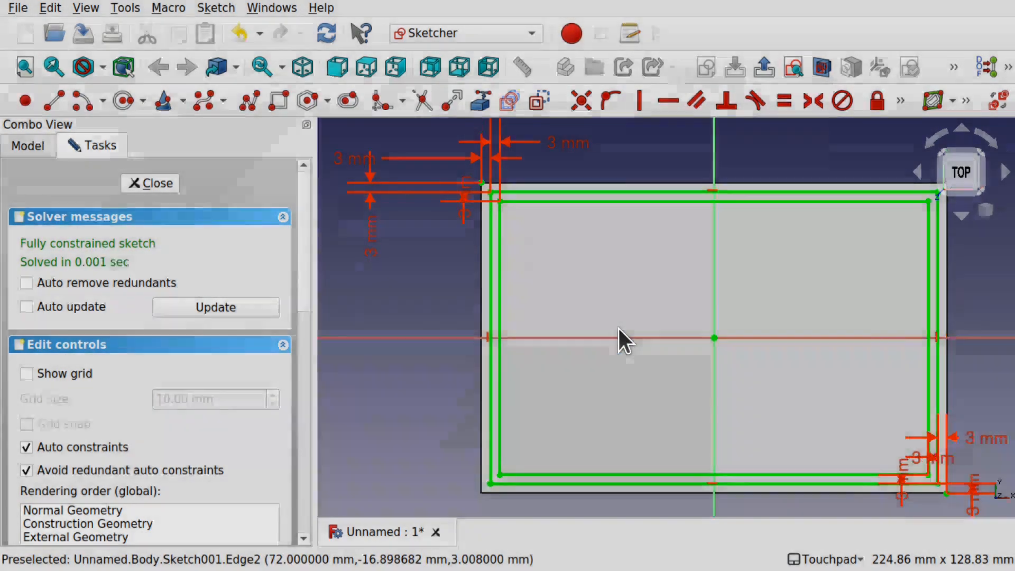
Close the rim sketch and pad it to a length of 3 mm
{"action": "left_click", "coordinate": [132, 183]}
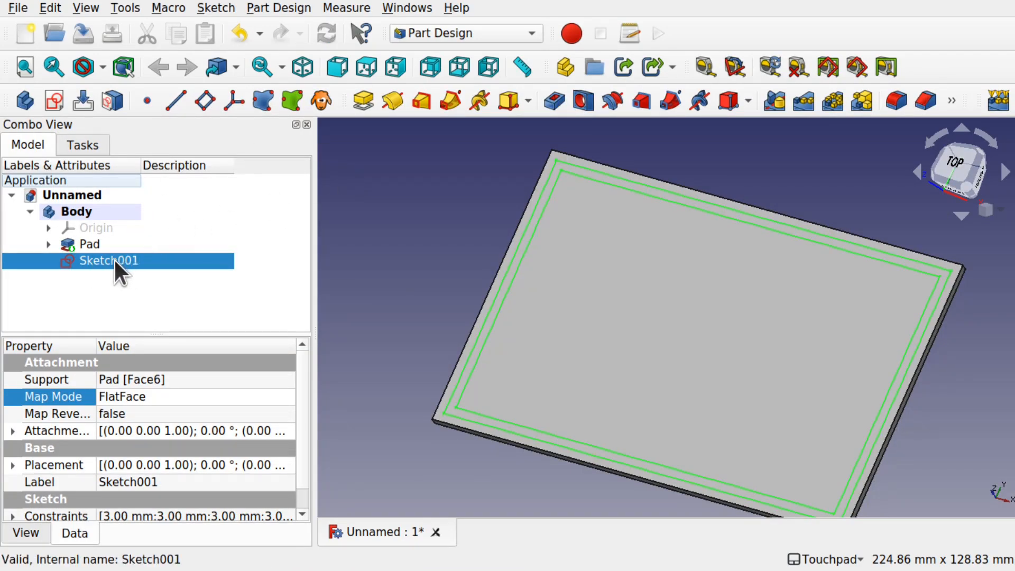
{"action": "left_click", "coordinate": [364, 94]}
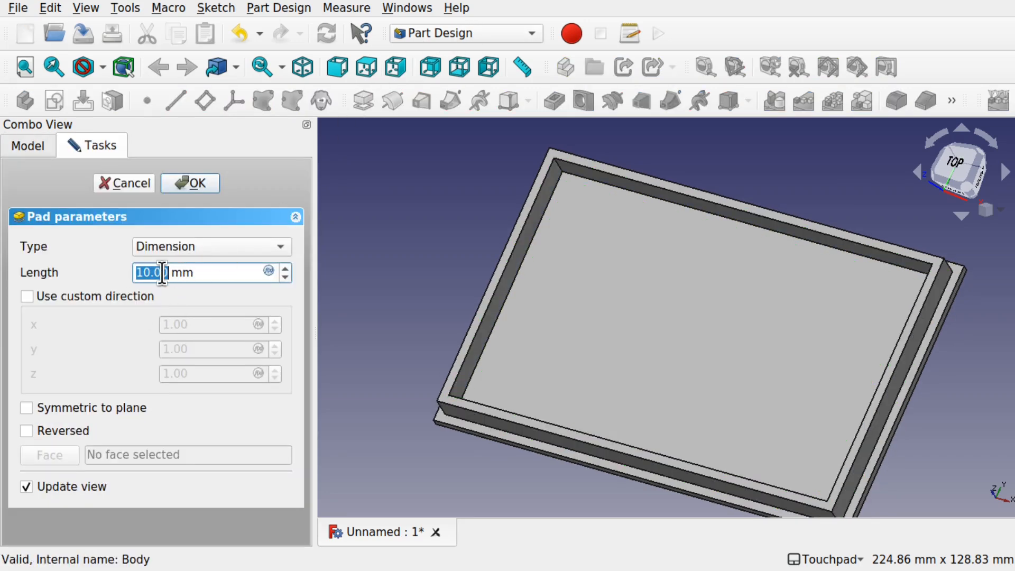
{"action": "type", "text": "3"}
{"action": "left_click", "coordinate": [189, 184]}
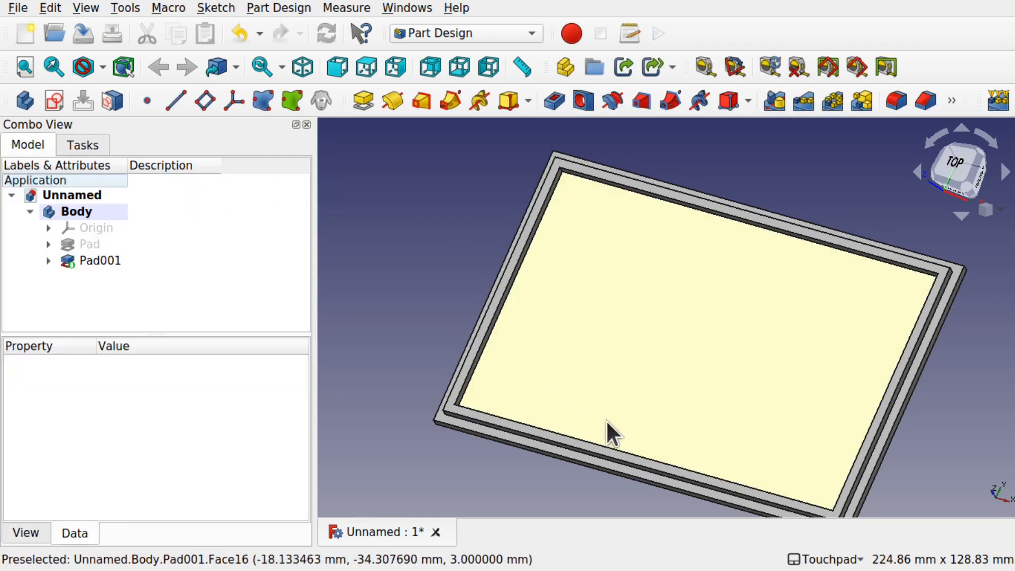
{"action": "left_click_drag", "start_coordinate": [583, 426], "coordinate": [464, 461], "text": "alt"}
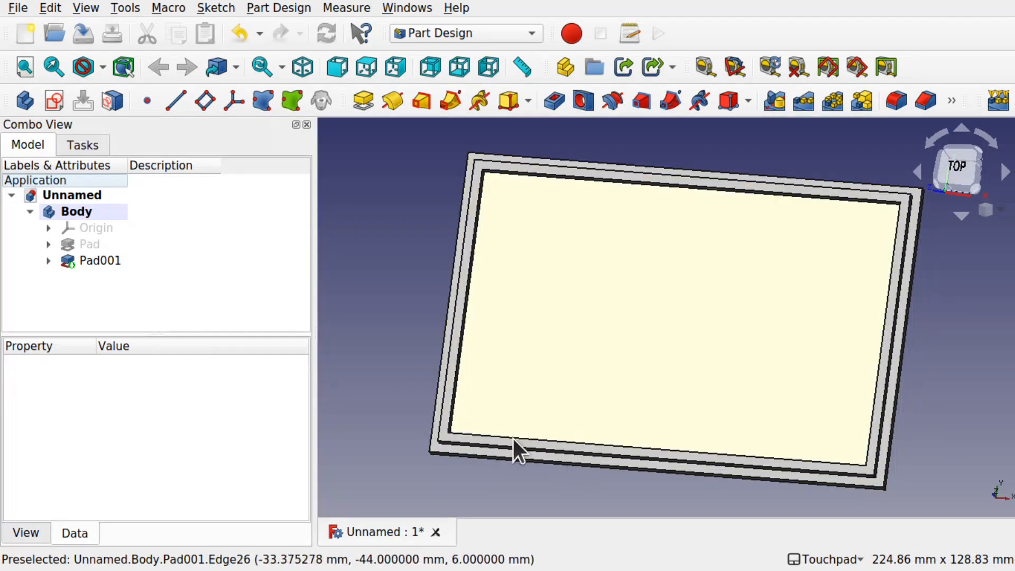
{"action": "left_click_drag", "start_coordinate": [572, 444], "coordinate": [613, 401], "text": "alt"}
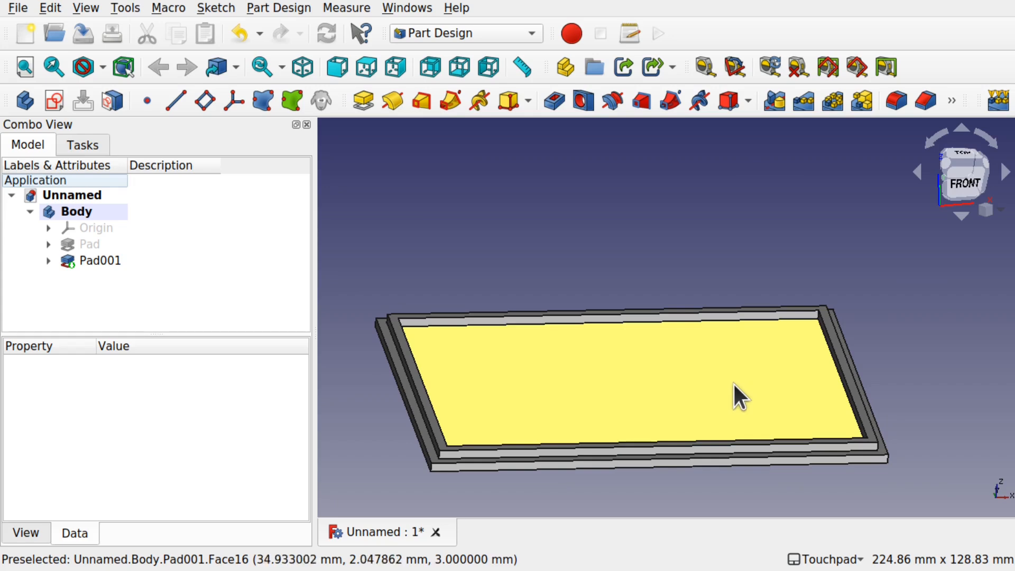
{"action": "left_click_drag", "start_coordinate": [683, 376], "coordinate": [640, 390], "text": "alt"}
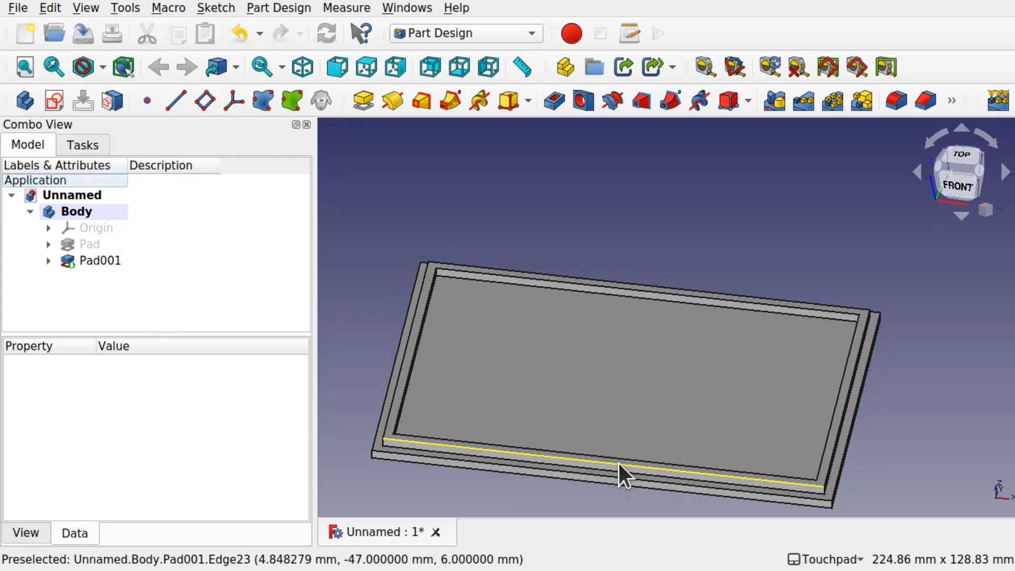
{"action": "left_click_drag", "start_coordinate": [619, 433], "coordinate": [624, 376], "text": "alt"}
{"action": "scroll", "coordinate": [644, 394], "scroll_direction": "down", "scroll_amount": 3}
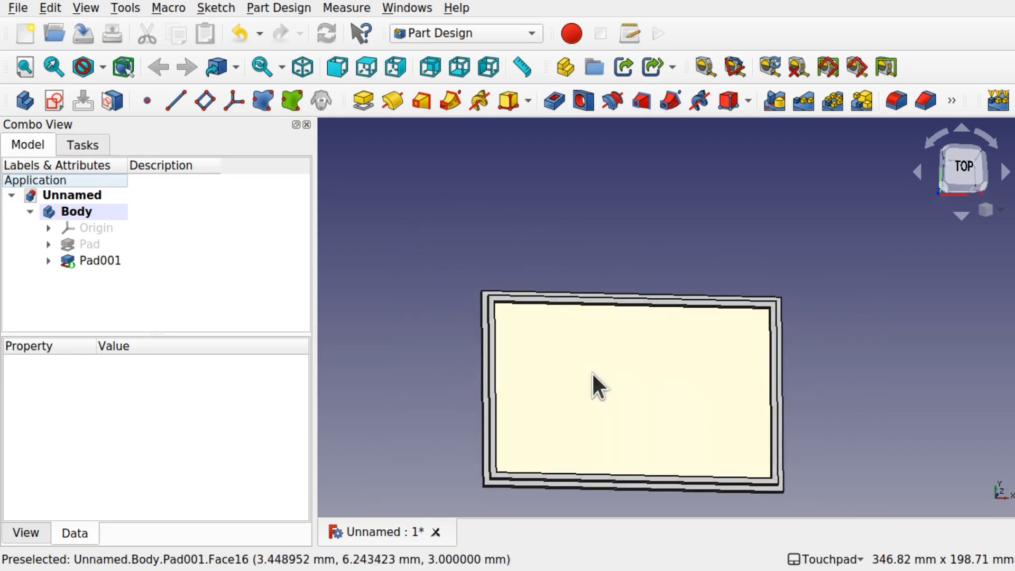
Rename the lid's body as LidBody
{"action": "left_click", "coordinate": [79, 210]}
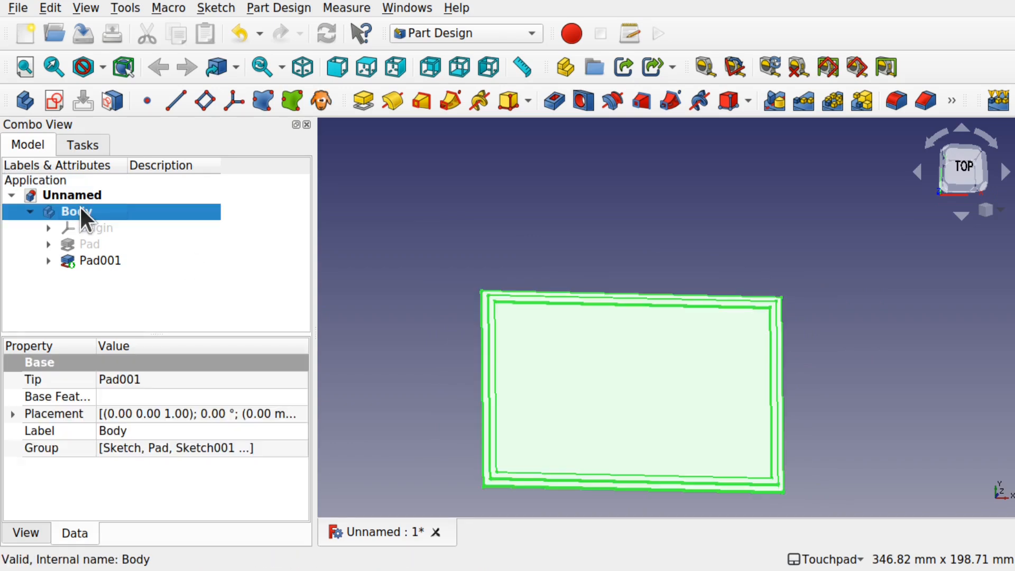
{"action": "right_click", "coordinate": [80, 209]}
{"action": "left_click", "coordinate": [161, 487]}
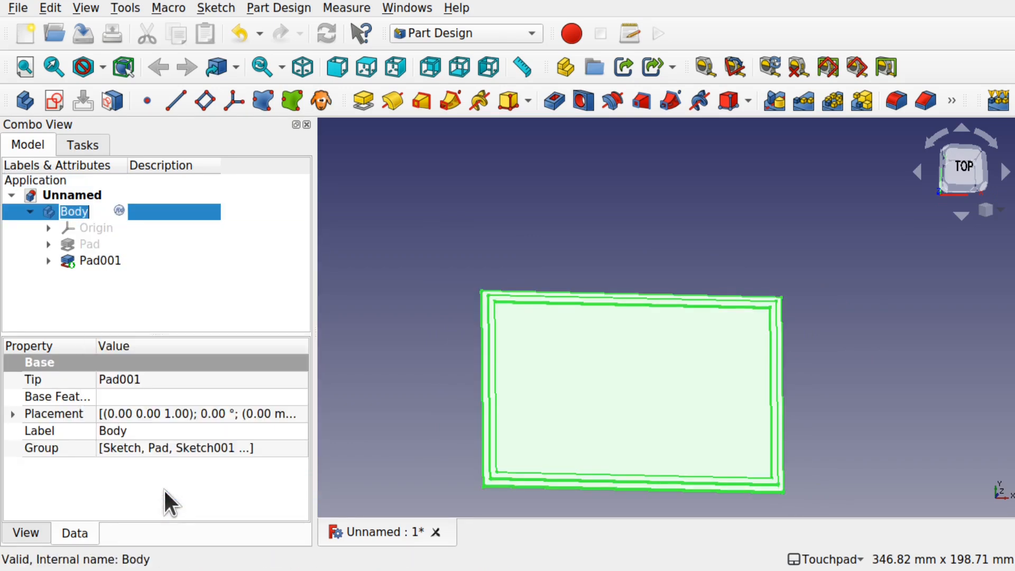
{"action": "key", "text": "Escape"}
{"action": "type", "text": "Lid"}
{"action": "key", "text": "Return"}
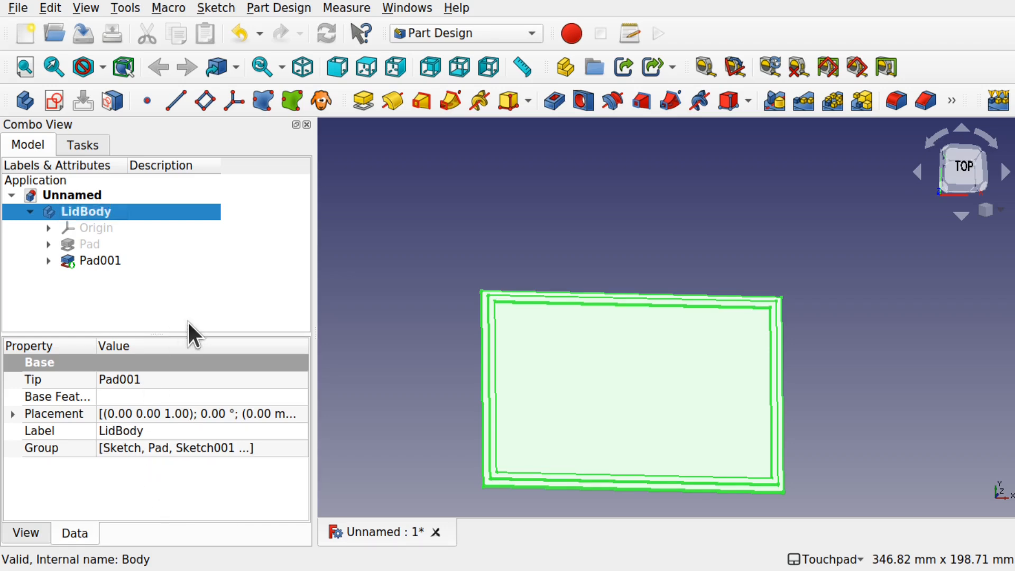
Save the document under the file name BoxLid
{"action": "key", "text": "ctrl+shift+s"}
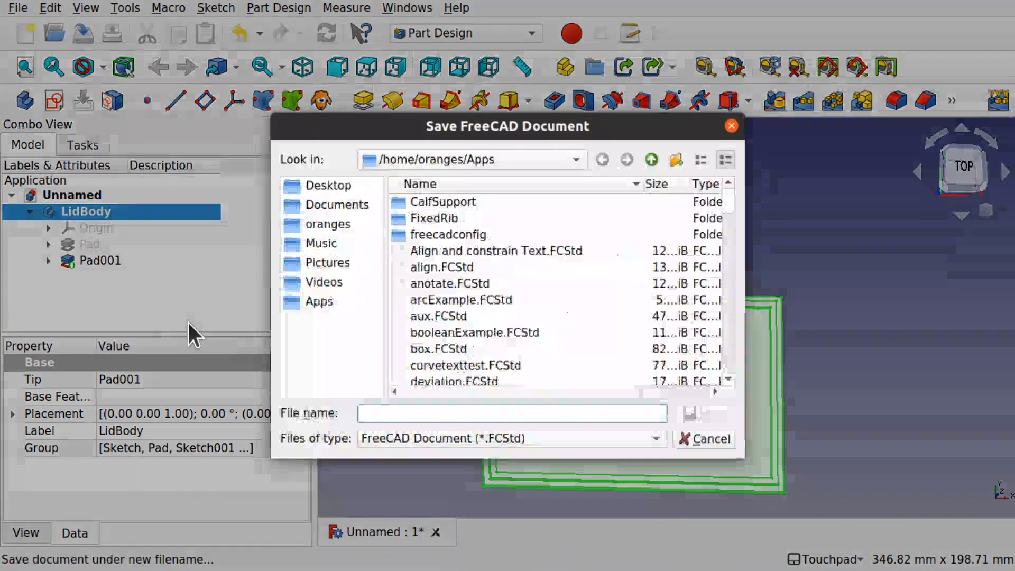
{"action": "type", "text": "BoxLid"}
{"action": "key", "text": "Return"}
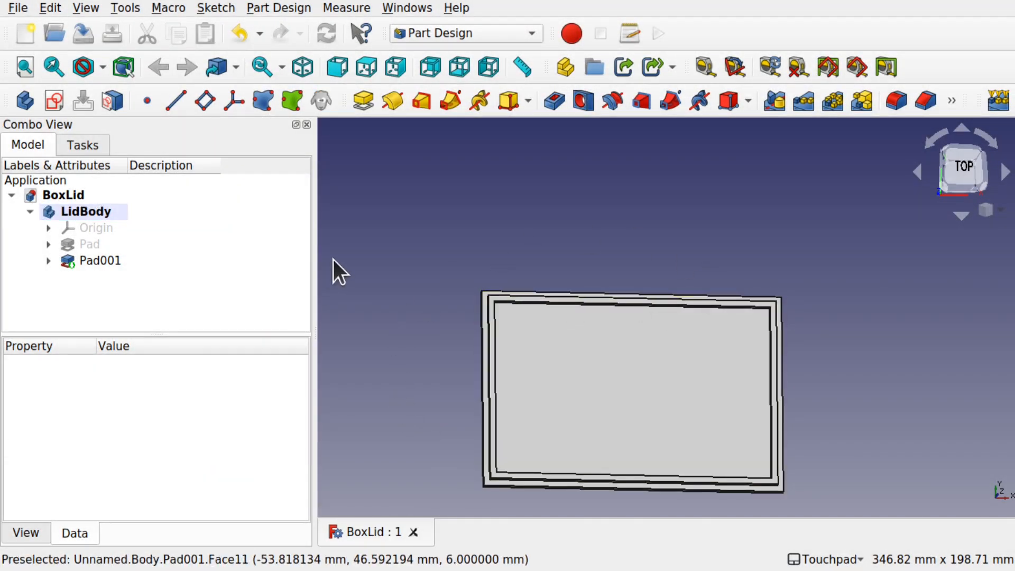
Collapse LidBody in the model tree and hide it from the 3D view
{"action": "left_click", "coordinate": [28, 211]}
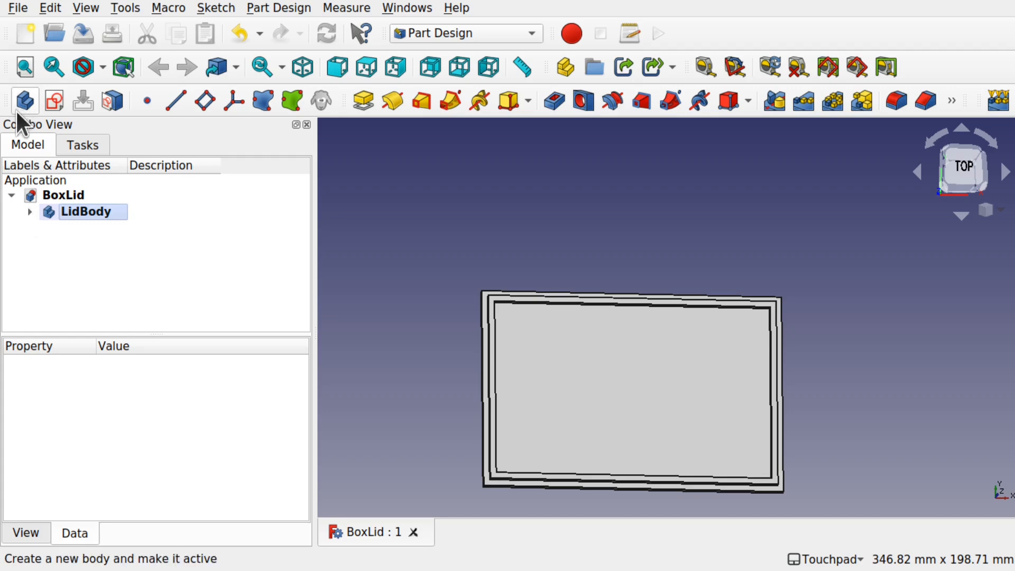
{"action": "left_click", "coordinate": [89, 210]}
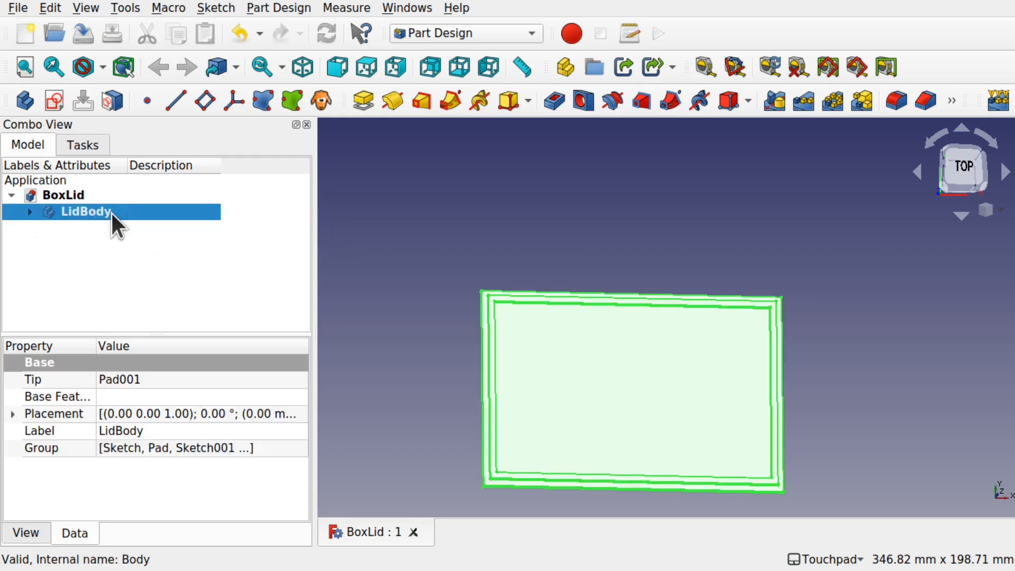
{"action": "scroll", "coordinate": [564, 303], "scroll_direction": "up", "scroll_amount": 6}
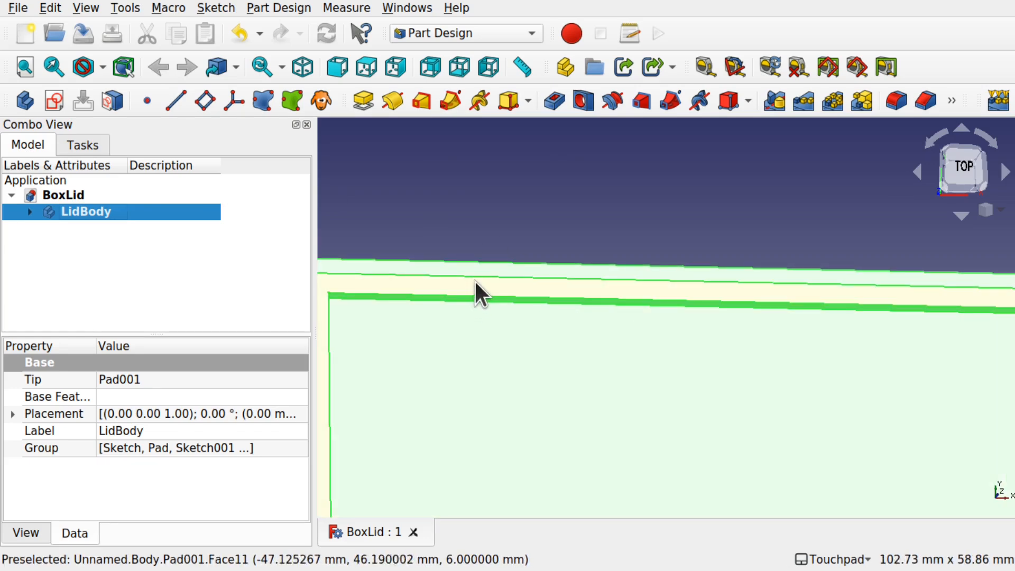
{"action": "scroll", "coordinate": [544, 201], "scroll_direction": "down", "scroll_amount": 7}
{"action": "scroll", "coordinate": [545, 201], "scroll_direction": "up", "scroll_amount": 1}
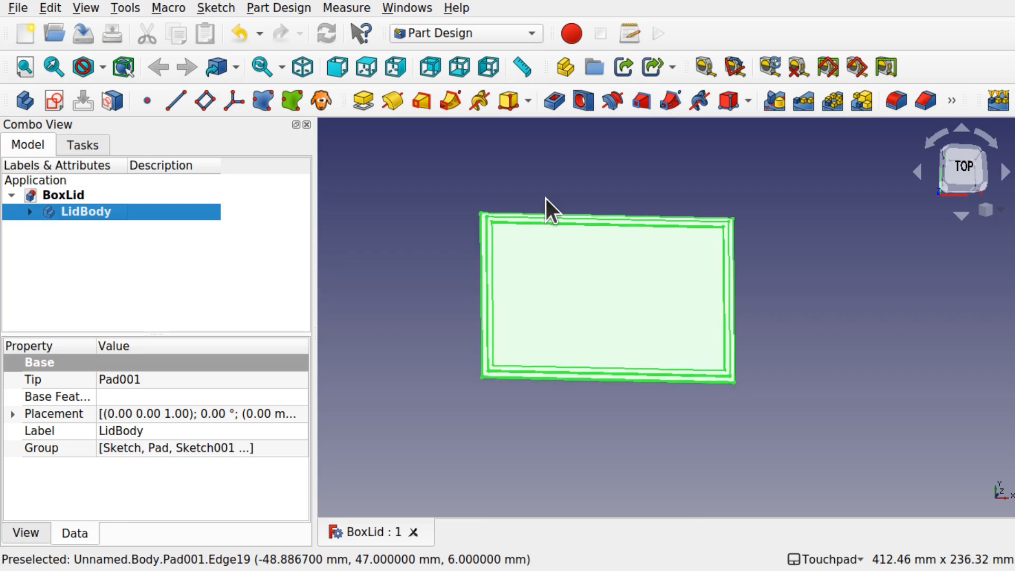
{"action": "left_click", "coordinate": [387, 218]}
{"action": "left_click", "coordinate": [73, 213]}
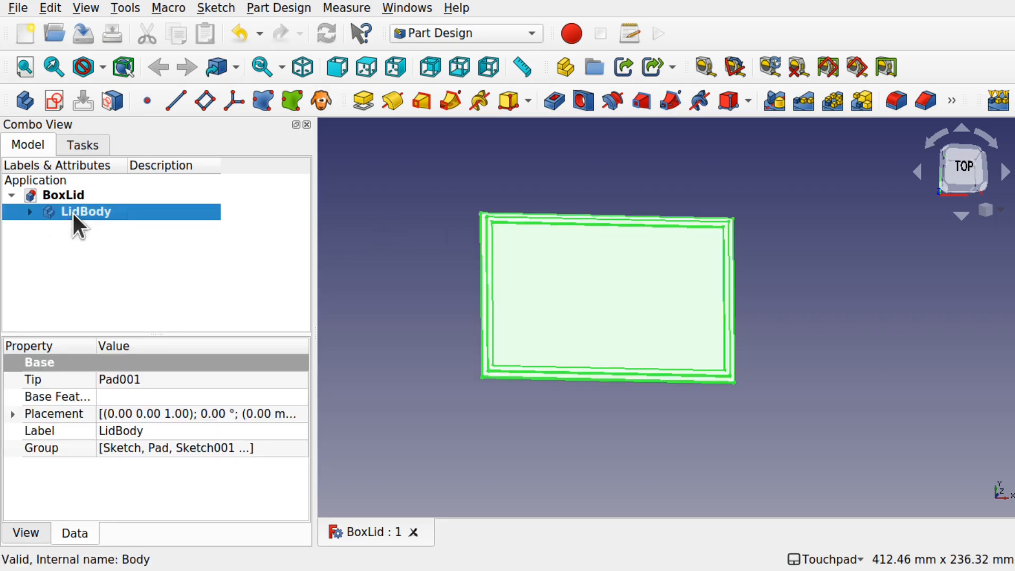
{"action": "key", "text": "space"}
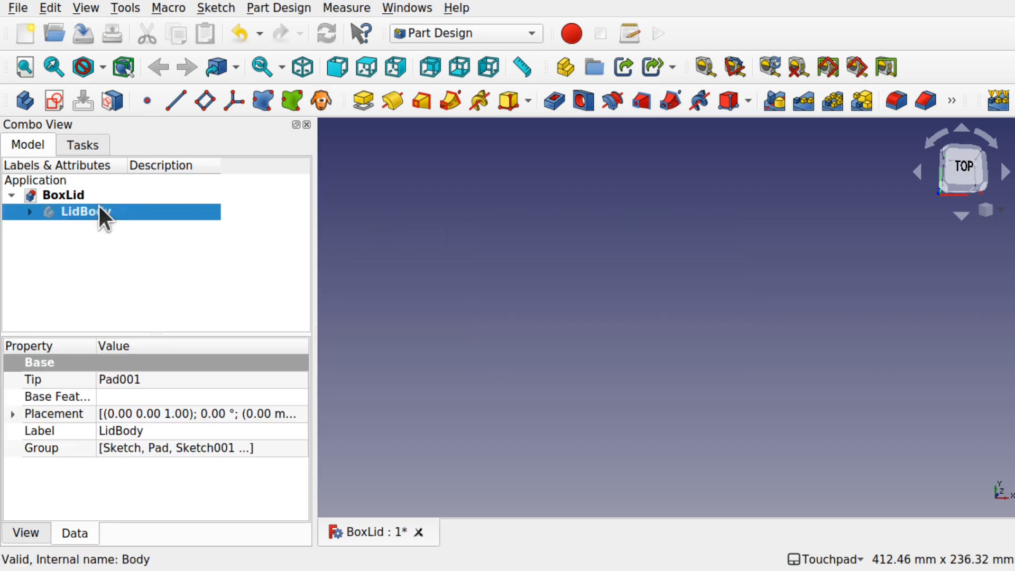
{"action": "left_click", "coordinate": [131, 255]}
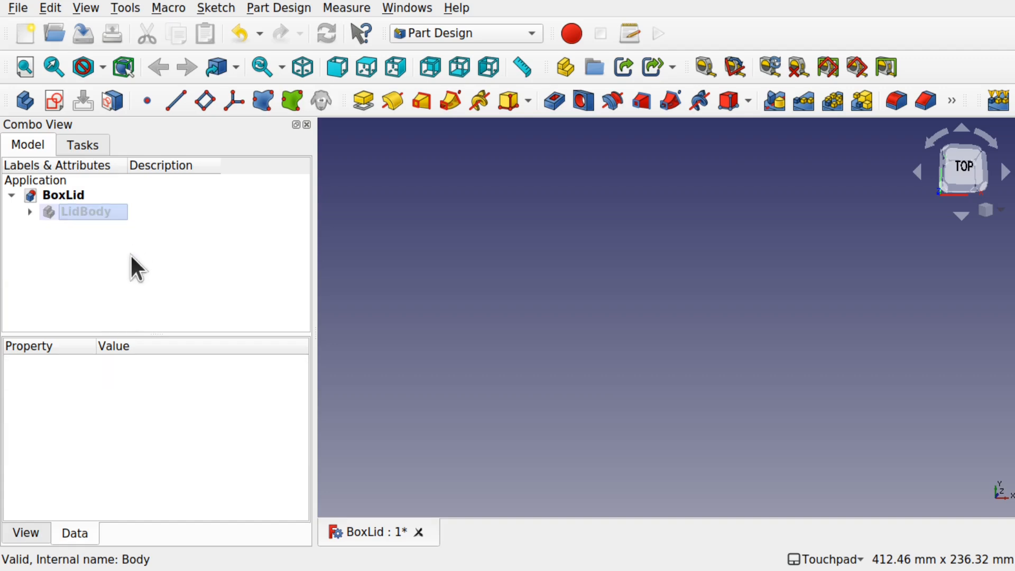
Create a second body and start a new sketch on its XY plane
{"action": "left_click", "coordinate": [26, 104]}
{"action": "left_click", "coordinate": [59, 103]}
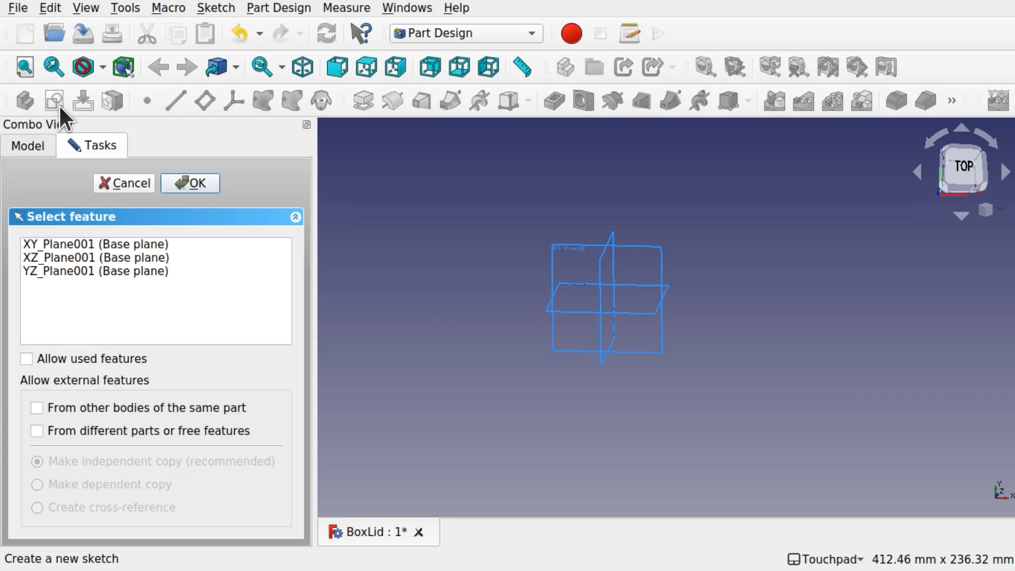
{"action": "left_click", "coordinate": [57, 243]}
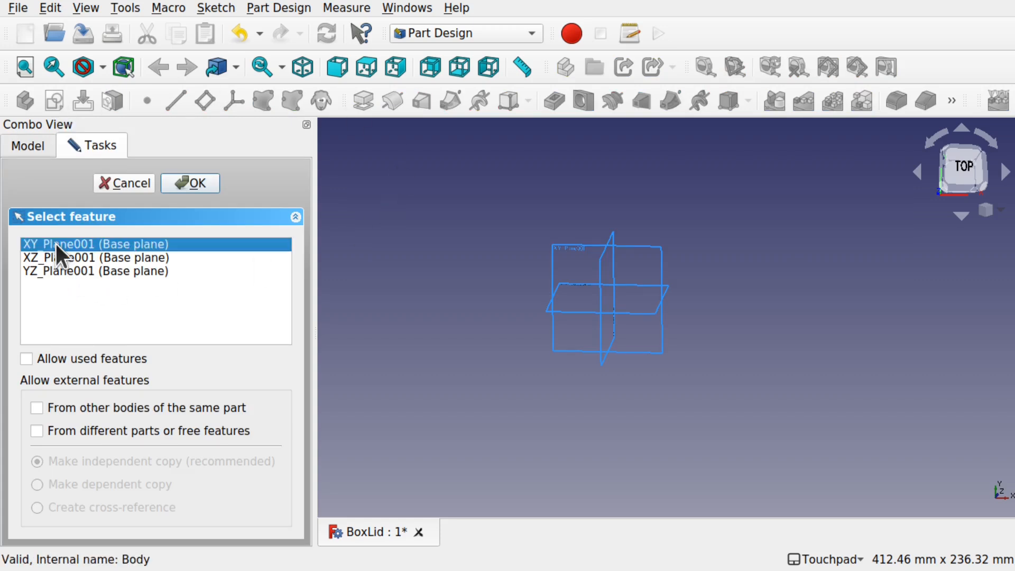
{"action": "left_click", "coordinate": [191, 183]}
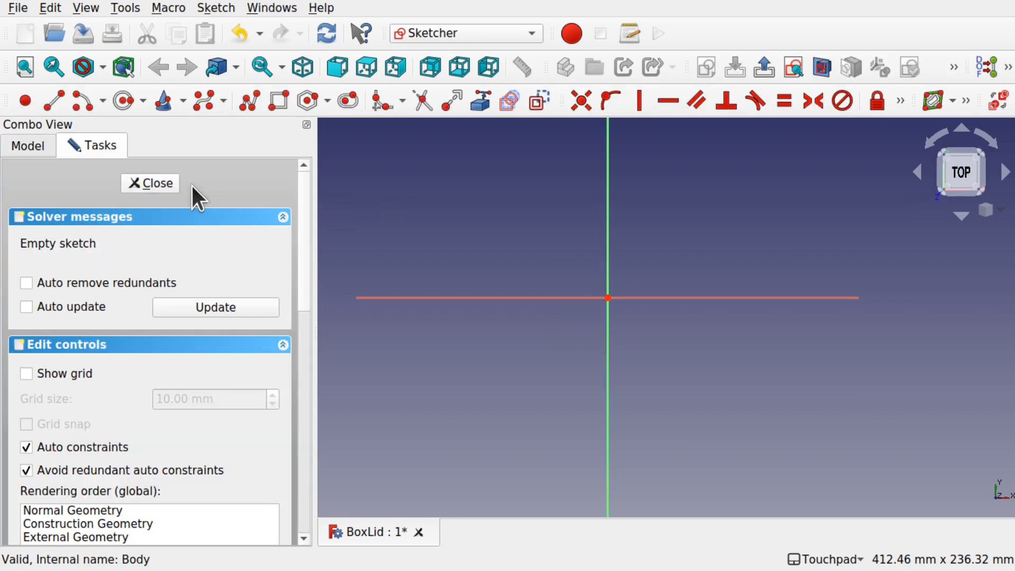
{"action": "left_click", "coordinate": [28, 146]}
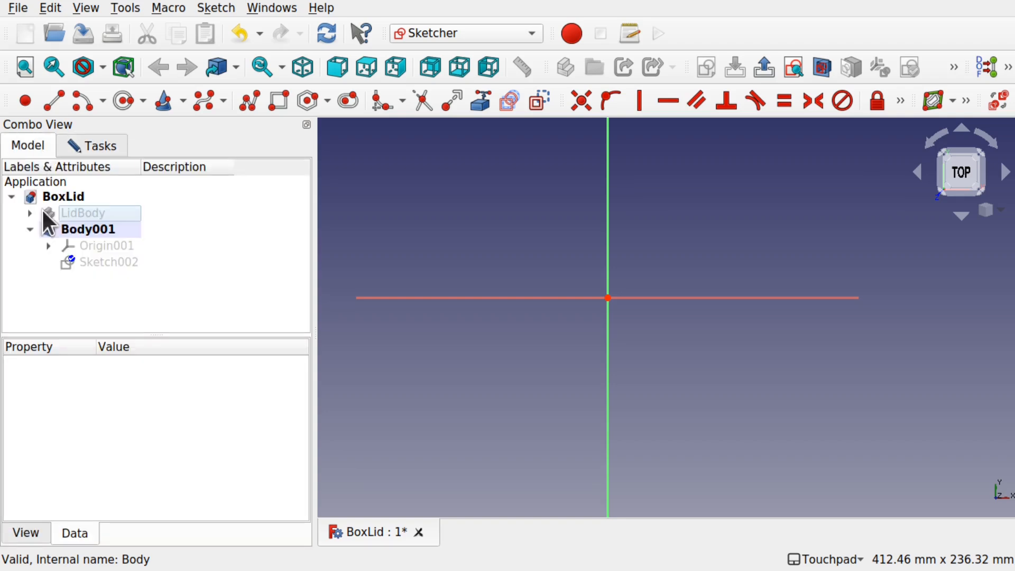
{"action": "left_click", "coordinate": [104, 214]}
{"action": "key", "text": "space"}
{"action": "key", "text": "space"}
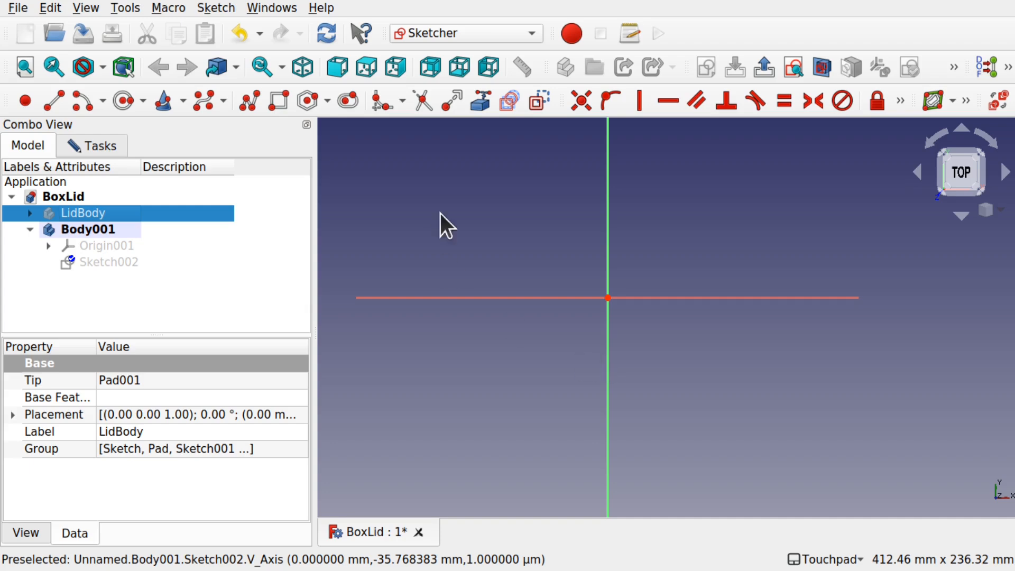
Sketch a rectangle about 9.3 mm wide and 5.5 mm high around the sketch origin
{"action": "scroll", "coordinate": [602, 281], "scroll_direction": "up", "scroll_amount": 5}
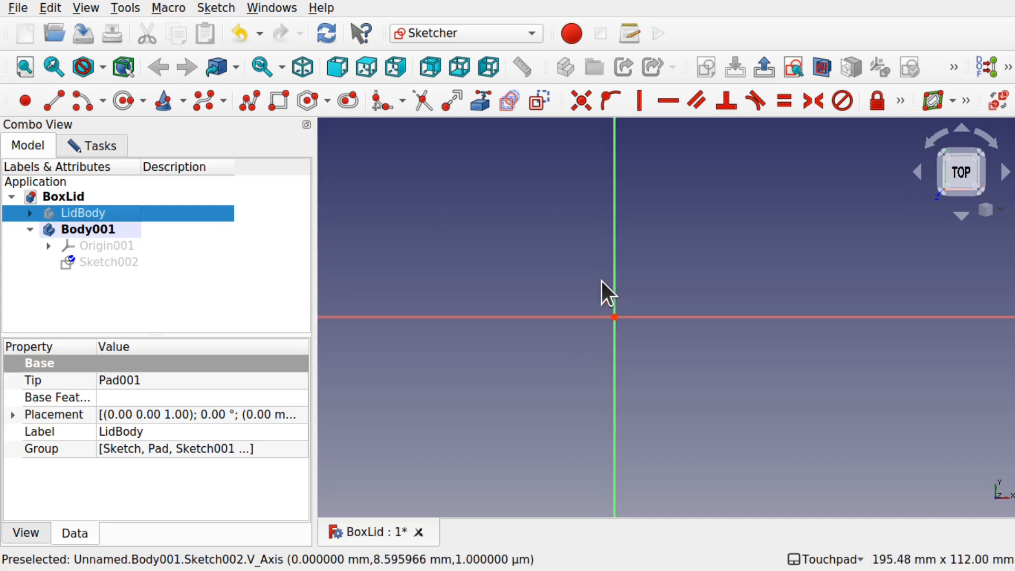
{"action": "left_click", "coordinate": [273, 103]}
{"action": "left_click", "coordinate": [595, 323]}
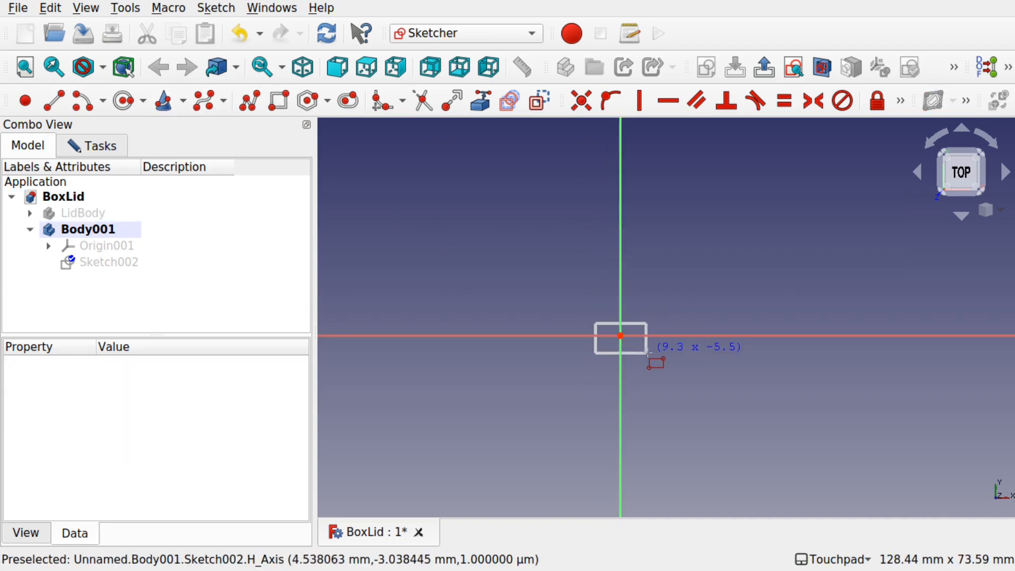
{"action": "left_click", "coordinate": [648, 352]}
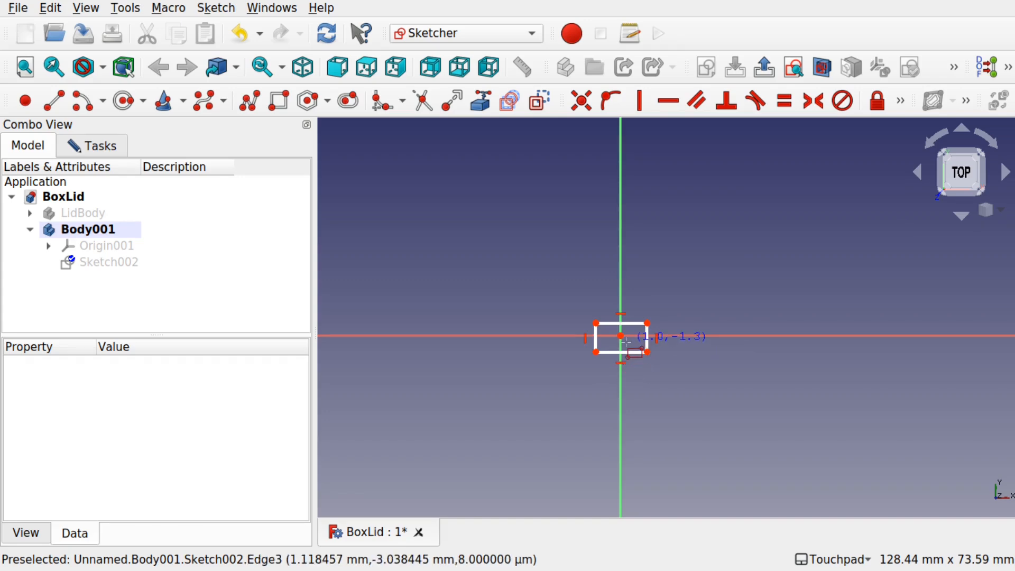
{"action": "scroll", "coordinate": [626, 342], "scroll_direction": "up", "scroll_amount": 5}
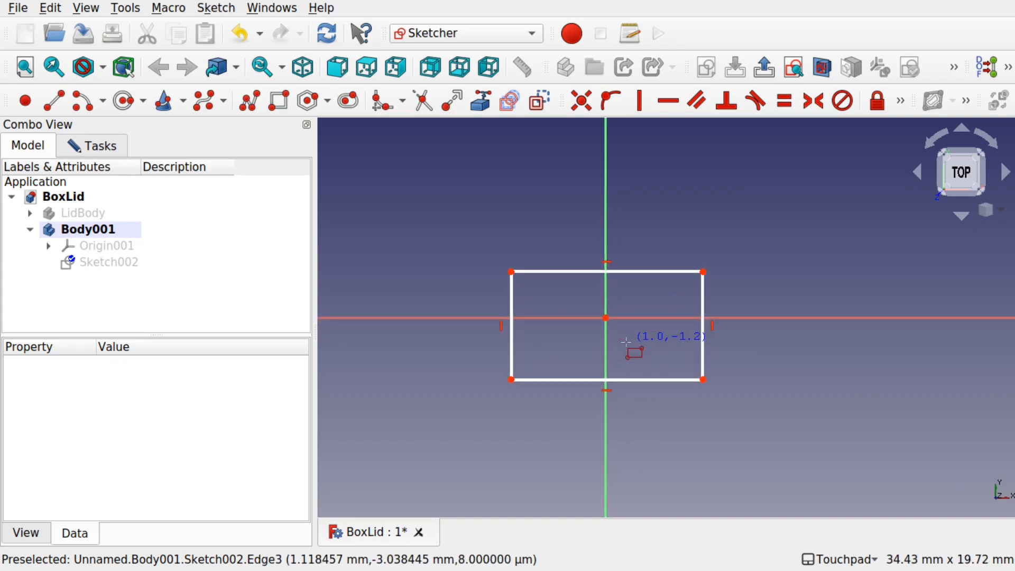
{"action": "right_click", "coordinate": [626, 342]}
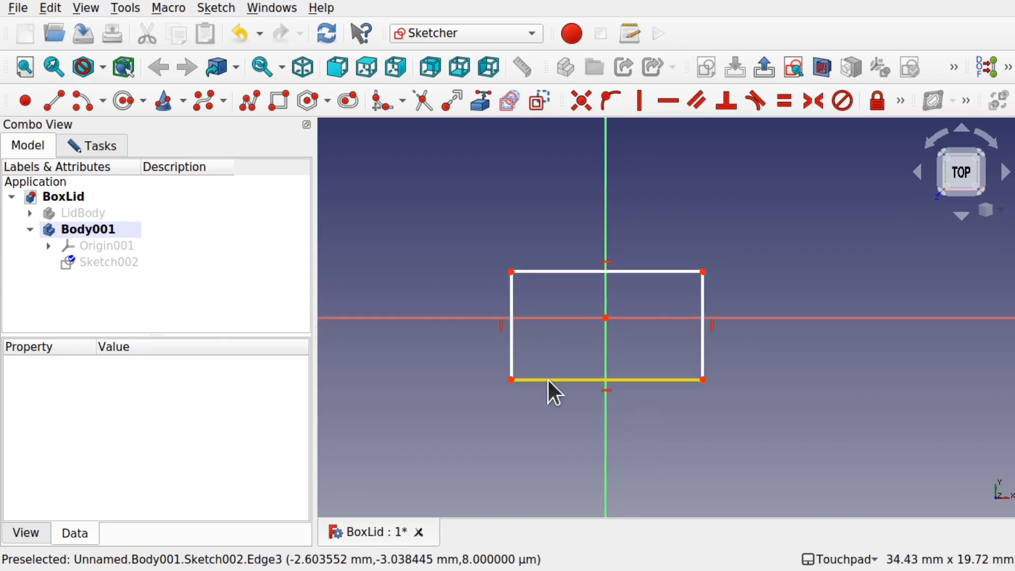
Make the rectangle's lower-left and upper-right corners symmetric about the sketch origin
{"action": "left_click", "coordinate": [511, 379]}
{"action": "left_click", "coordinate": [703, 272]}
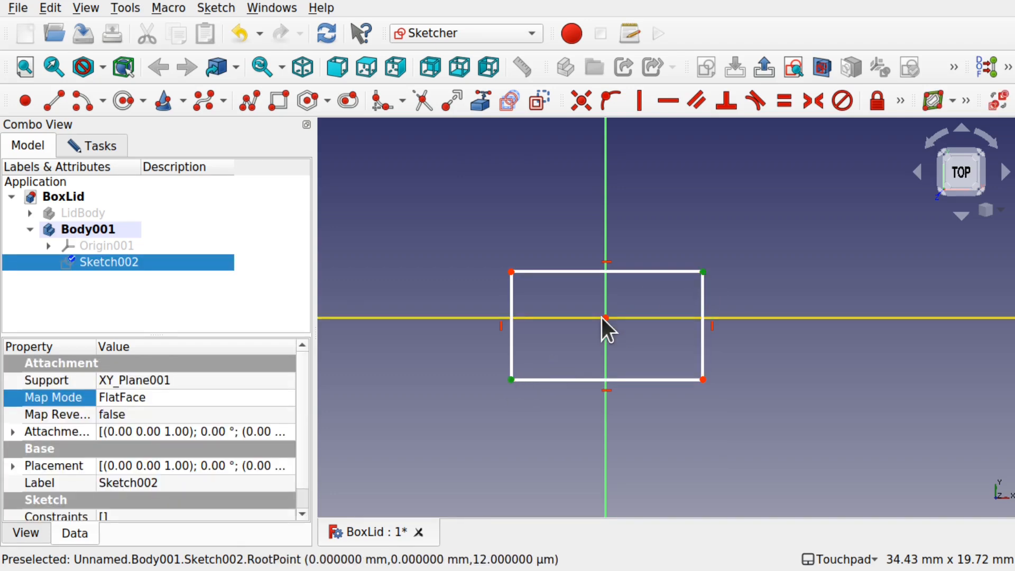
{"action": "left_click", "coordinate": [816, 99]}
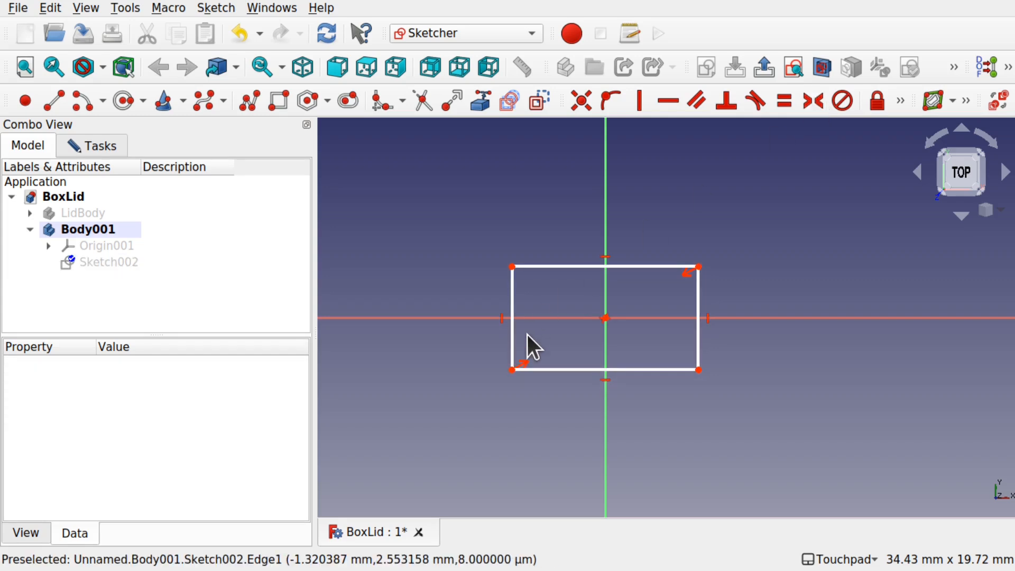
Constrain the rectangle's left edge to a vertical length of 3 mm
{"action": "left_click", "coordinate": [510, 306]}
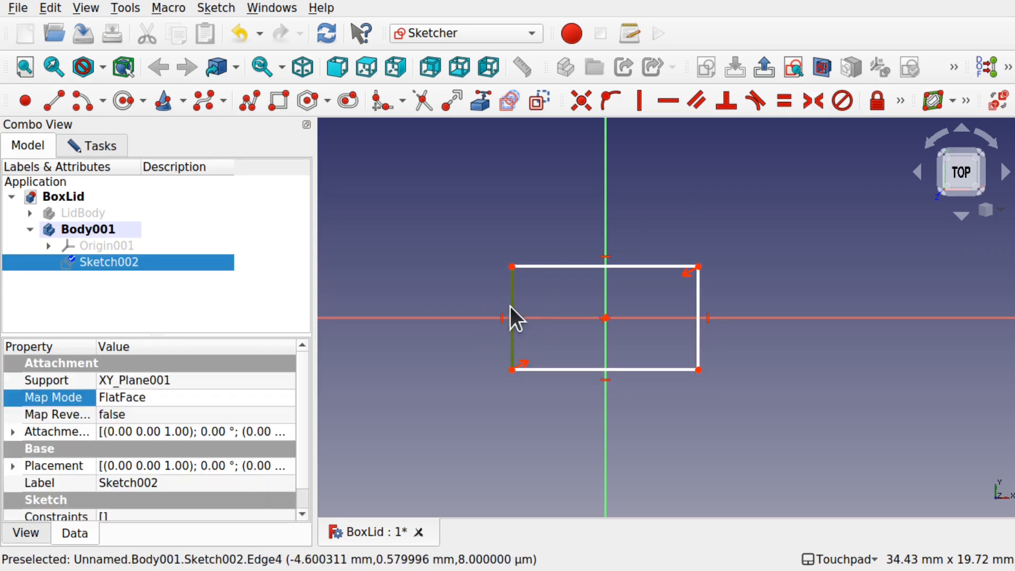
{"action": "left_click", "coordinate": [900, 102]}
{"action": "left_click", "coordinate": [607, 132]}
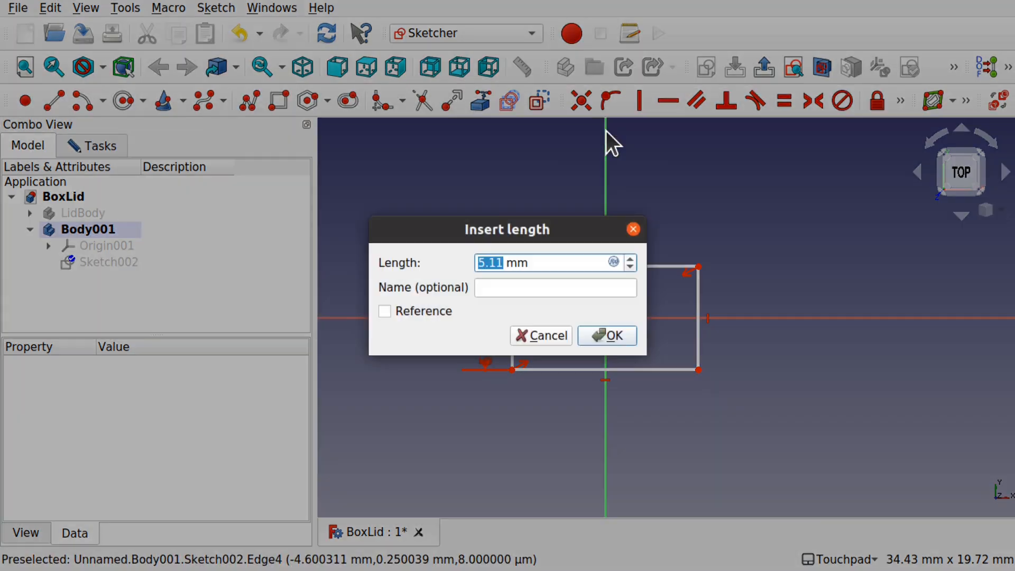
{"action": "type", "text": "3"}
{"action": "key", "text": "Return"}
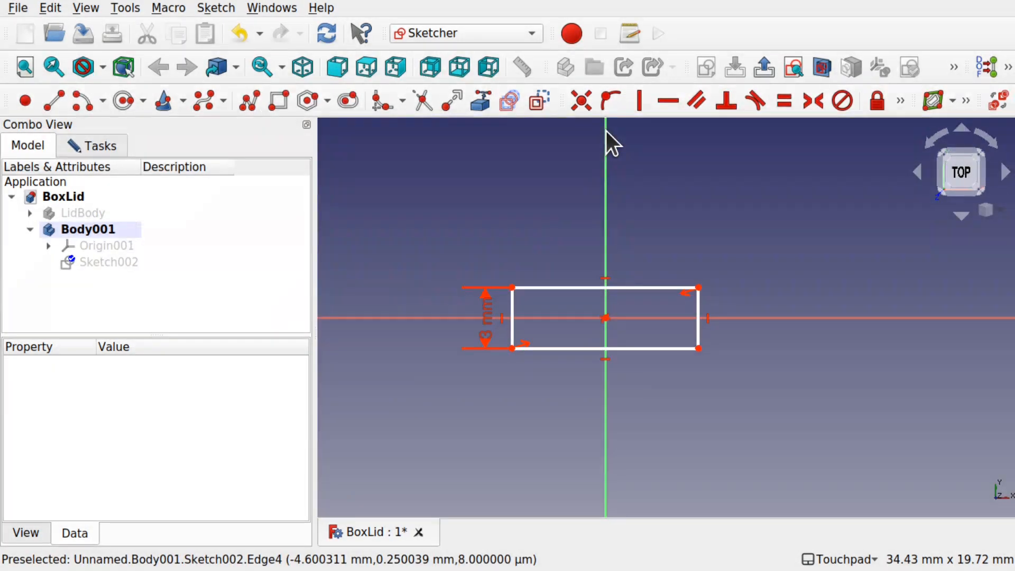
Constrain the rectangle's upper edge to a horizontal length of 5 mm
{"action": "left_click", "coordinate": [647, 287]}
{"action": "left_click", "coordinate": [898, 102]}
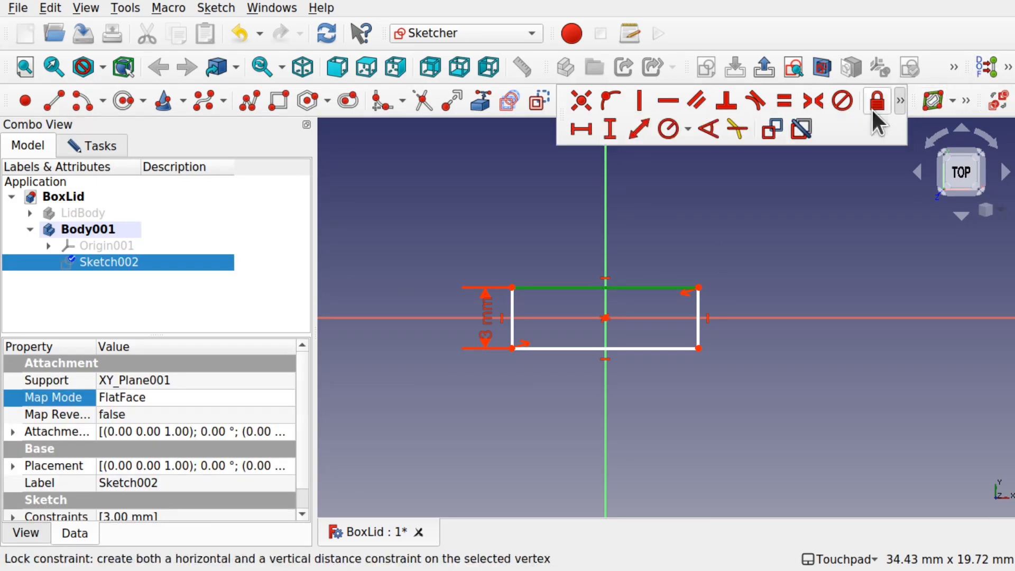
{"action": "left_click", "coordinate": [580, 127]}
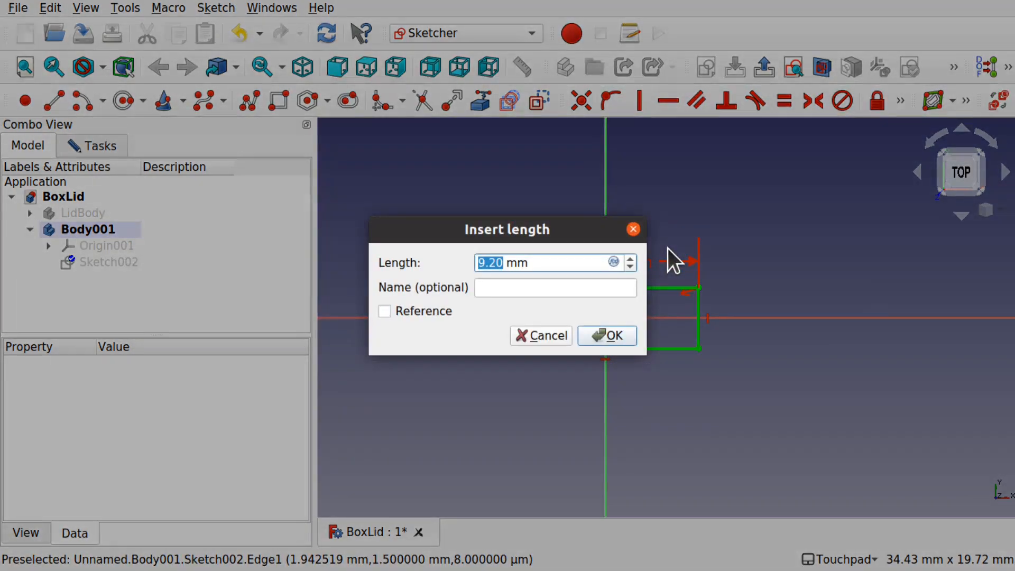
{"action": "type", "text": "5"}
{"action": "key", "text": "Return"}
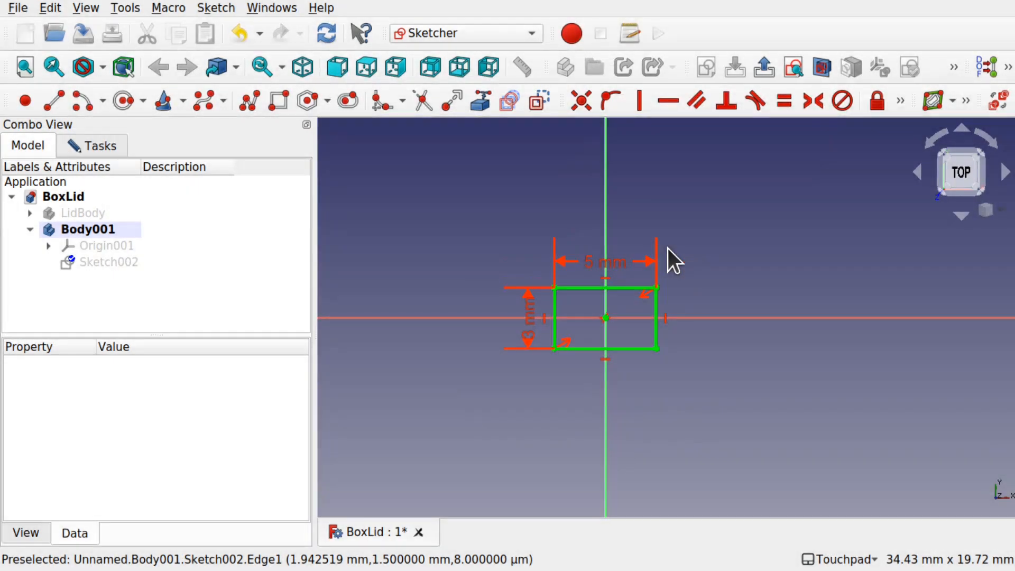
Close the finished rectangle sketch and pad it by a length of 10 mm
{"action": "left_click_drag", "start_coordinate": [606, 327], "coordinate": [611, 269], "text": "shift"}
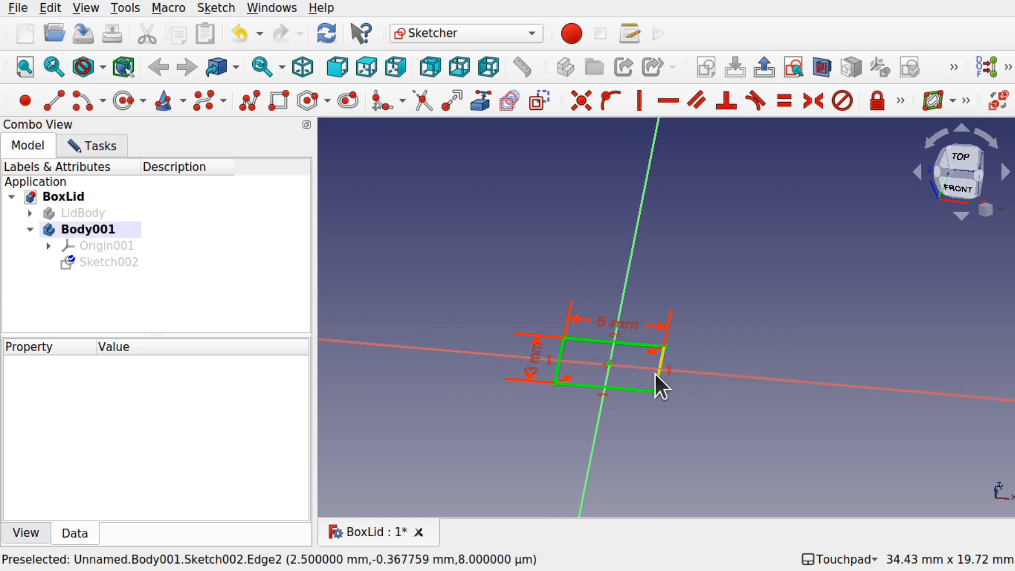
{"action": "left_click", "coordinate": [95, 147]}
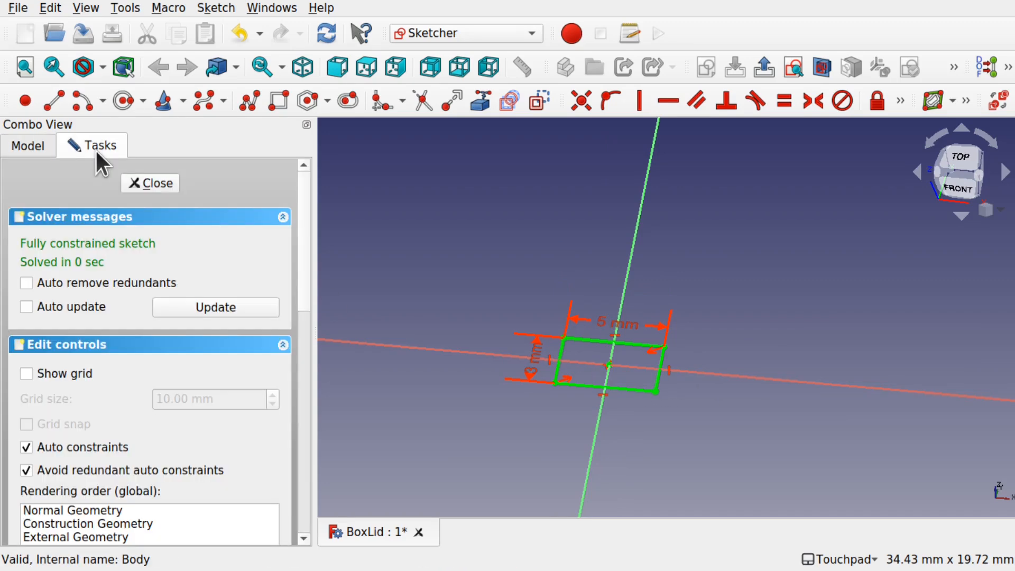
{"action": "left_click", "coordinate": [160, 176]}
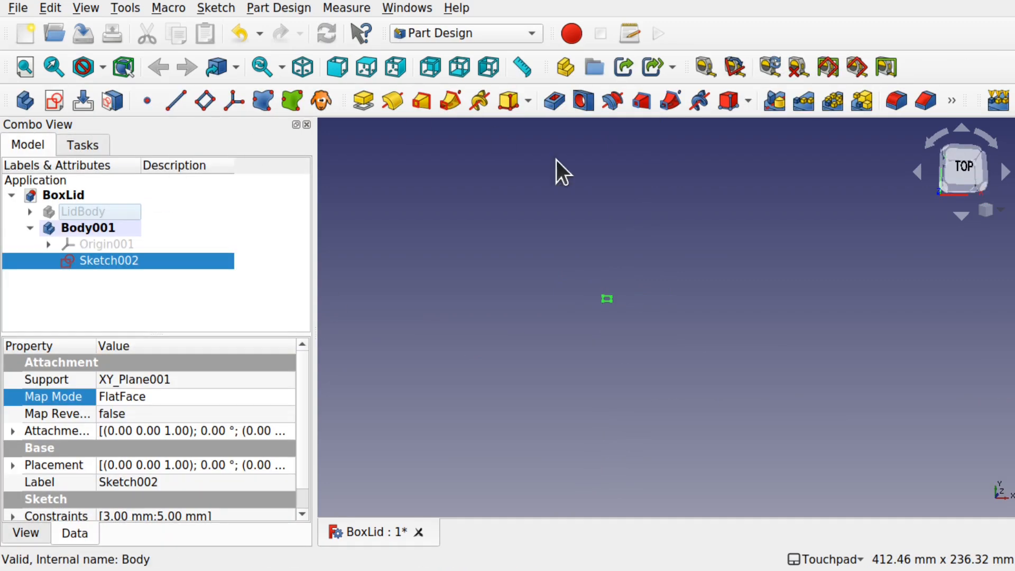
{"action": "scroll", "coordinate": [613, 297], "scroll_direction": "up", "scroll_amount": 10}
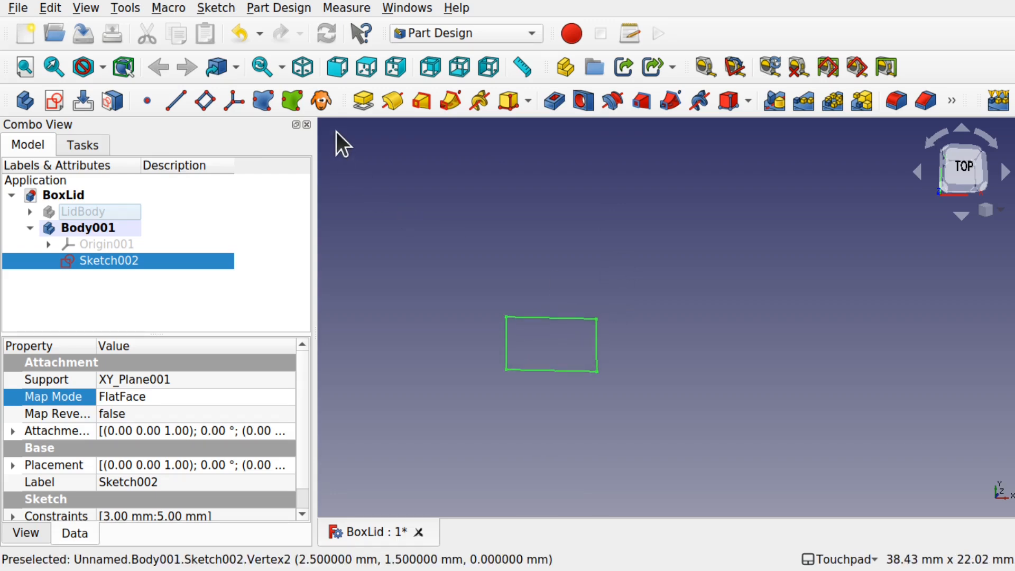
{"action": "left_click", "coordinate": [357, 100]}
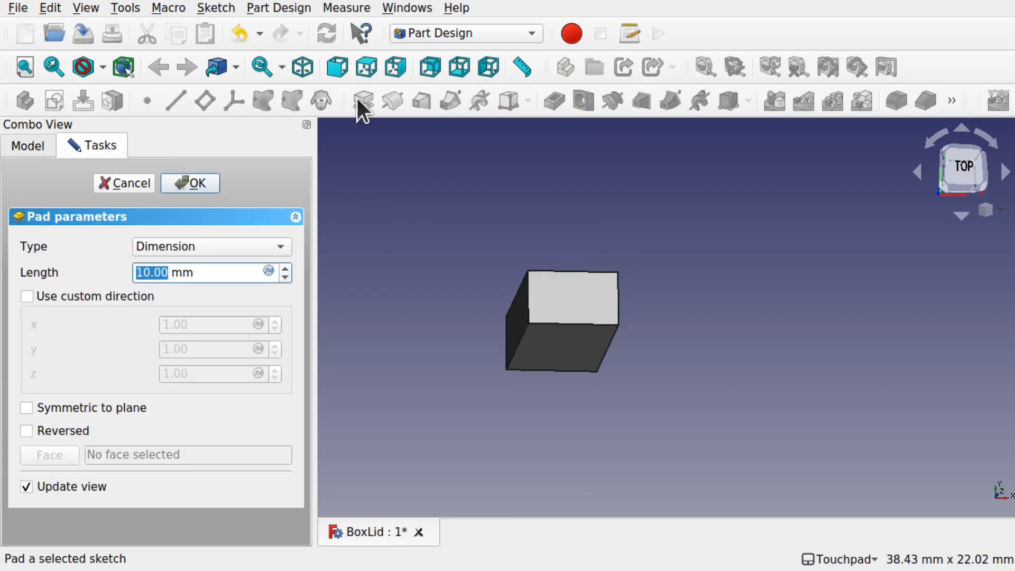
{"action": "left_click", "coordinate": [204, 186]}
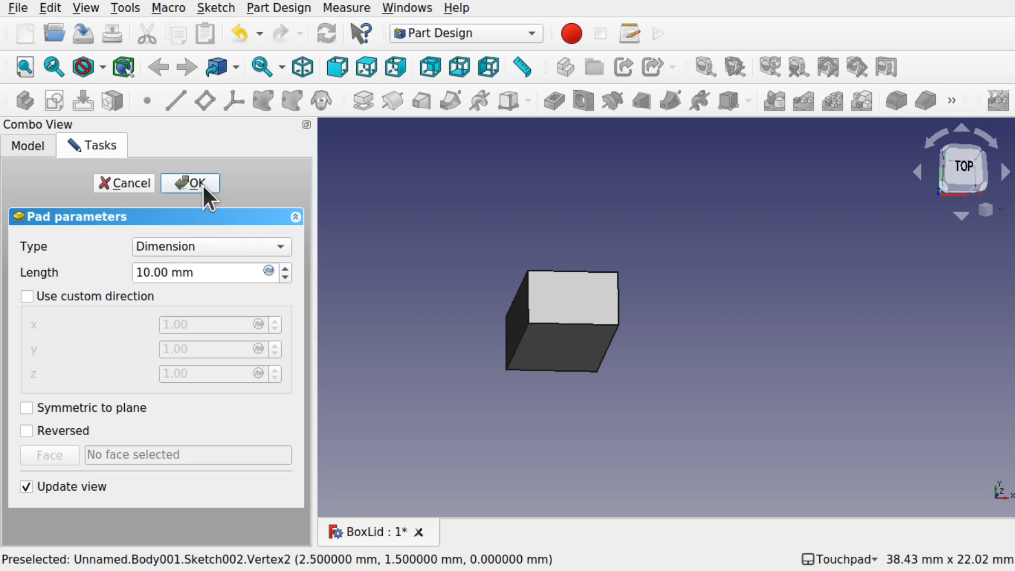
Start a sketch on the padded block's right face and link the face's upper-right corner as external geometry
{"action": "left_click_drag", "start_coordinate": [602, 341], "coordinate": [434, 345], "text": "alt"}
{"action": "left_click_drag", "start_coordinate": [598, 284], "coordinate": [566, 228], "text": "alt"}
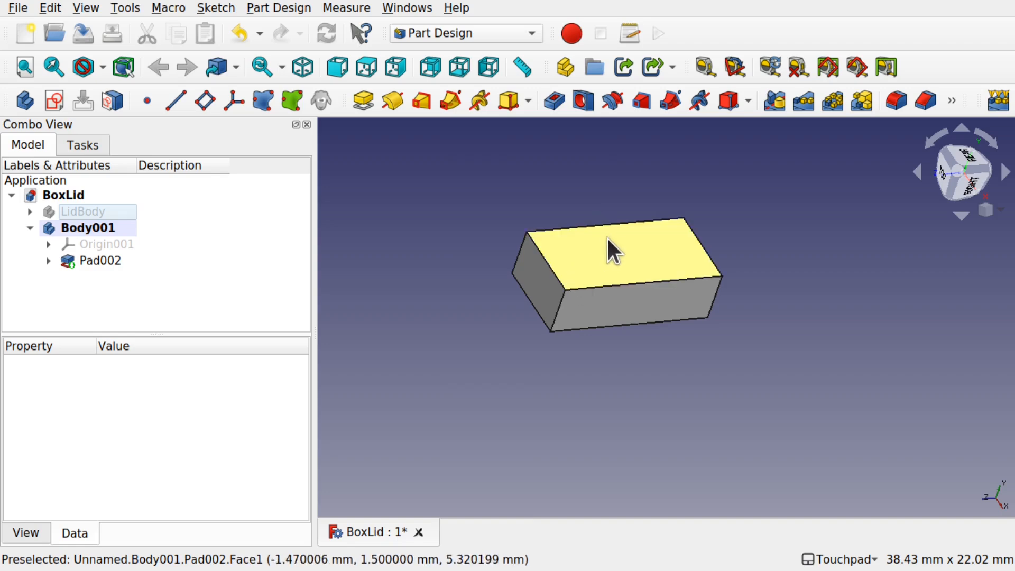
{"action": "left_click_drag", "start_coordinate": [597, 264], "coordinate": [641, 224], "text": "alt"}
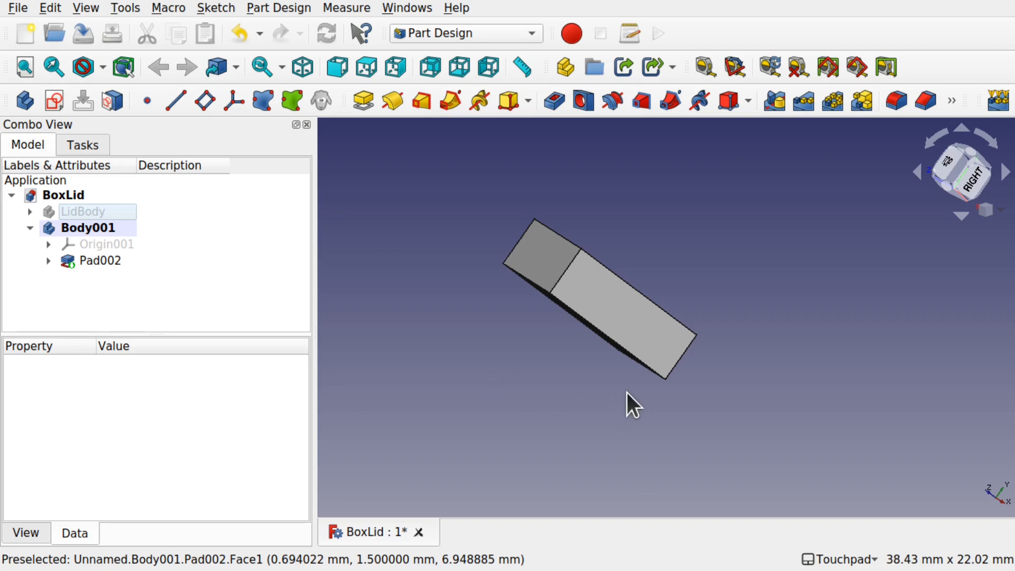
{"action": "left_click_drag", "start_coordinate": [709, 256], "coordinate": [516, 264], "text": "alt"}
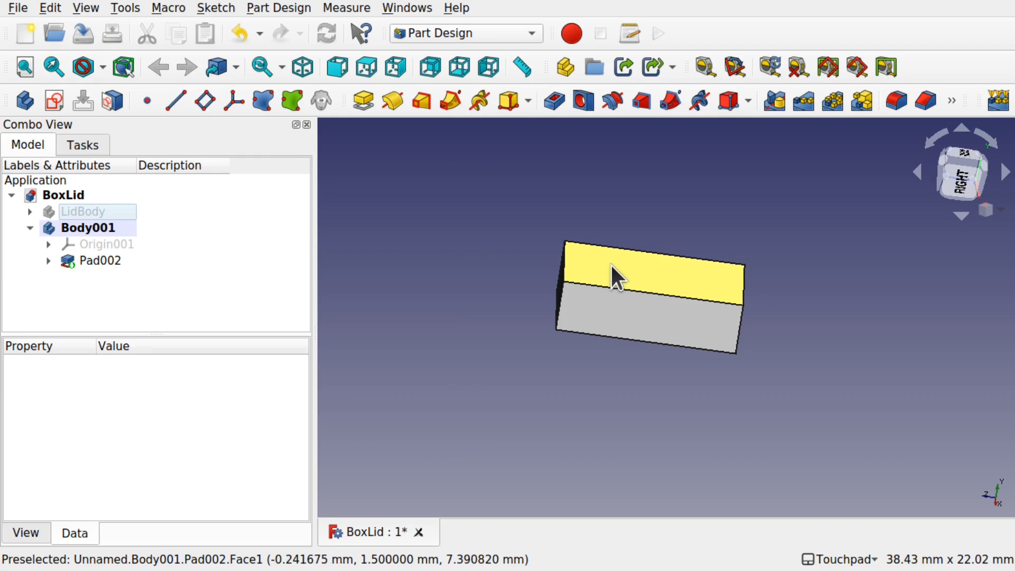
{"action": "left_click_drag", "start_coordinate": [655, 335], "coordinate": [733, 280], "text": "alt"}
{"action": "left_click", "coordinate": [956, 176]}
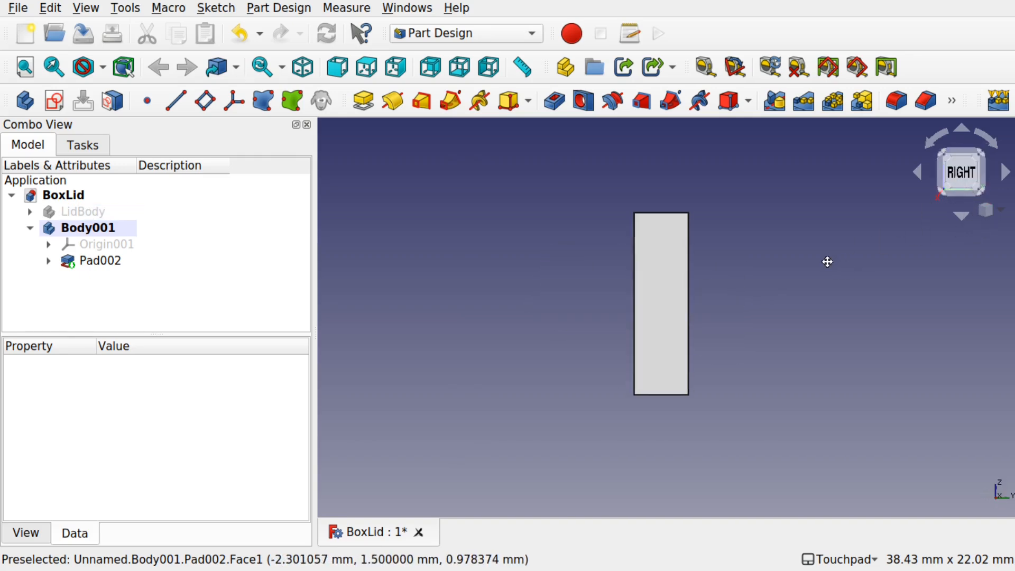
{"action": "left_click", "coordinate": [560, 272]}
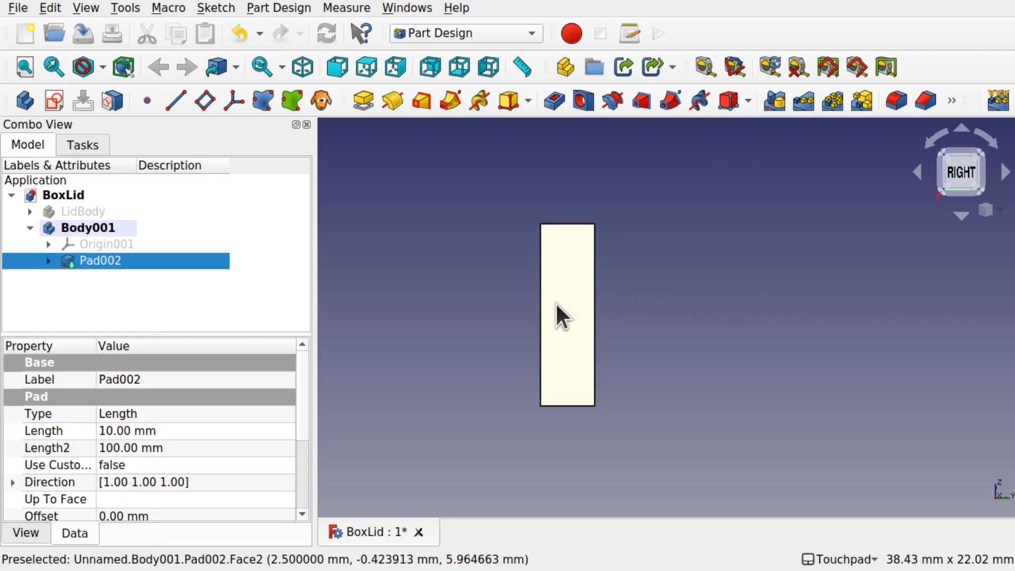
{"action": "left_click", "coordinate": [54, 100]}
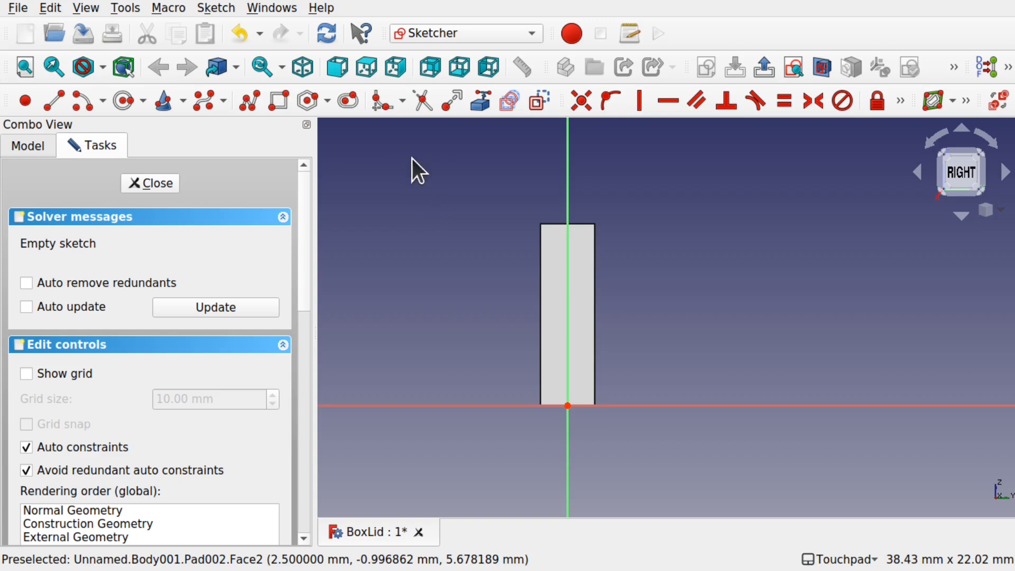
{"action": "left_click", "coordinate": [479, 101]}
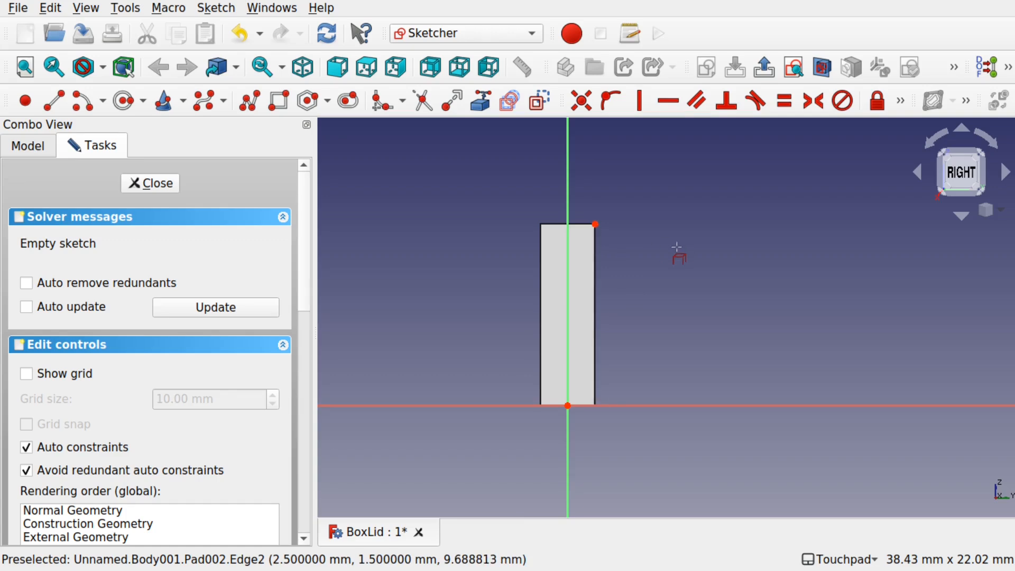
Sketch a small upright rectangle from about (0.2, 8.2) and align its upper-right corner vertically with the linked corner
{"action": "left_click", "coordinate": [279, 101]}
{"action": "left_click", "coordinate": [569, 277]}
{"action": "left_click", "coordinate": [573, 256]}
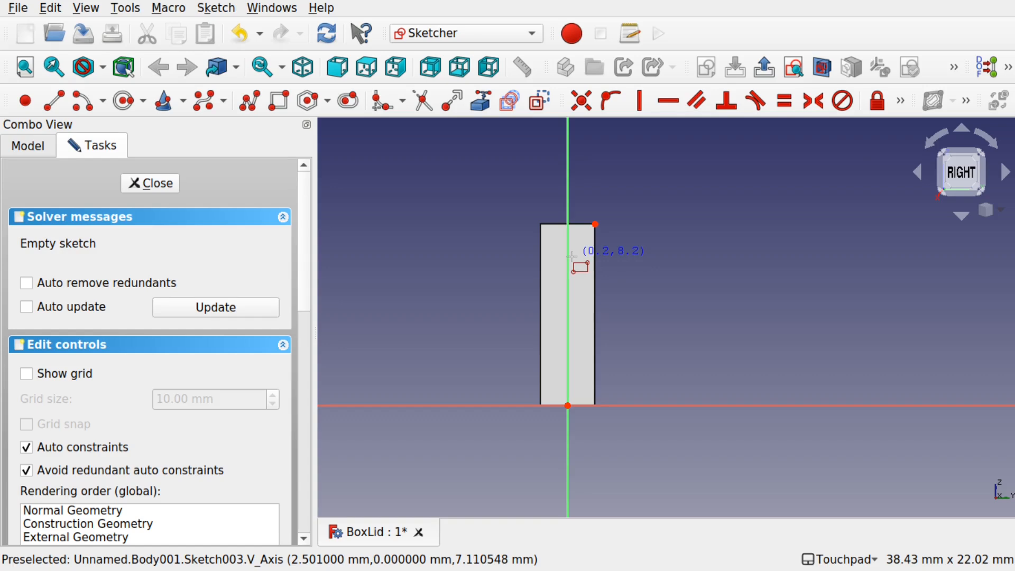
{"action": "left_click", "coordinate": [590, 302]}
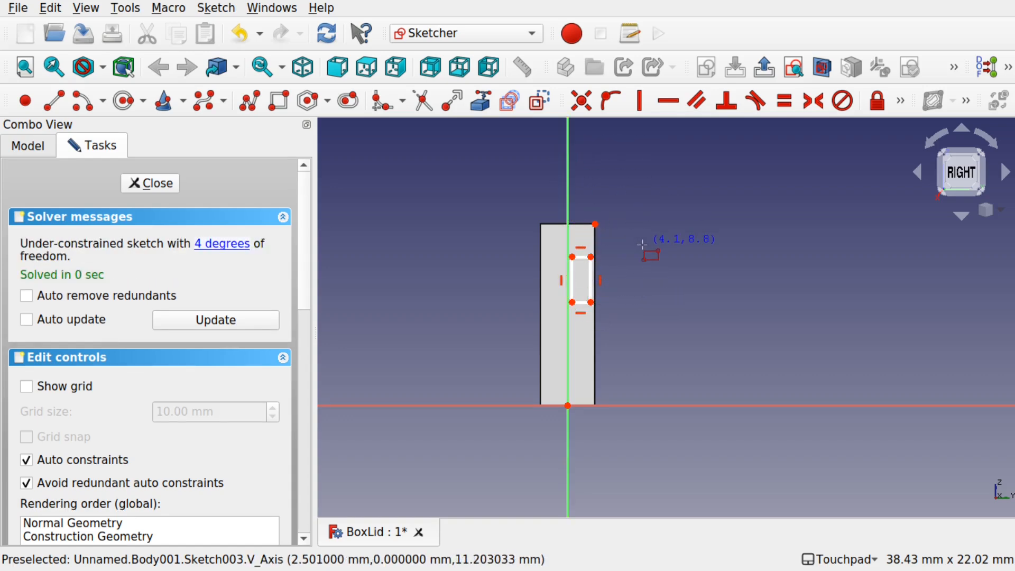
{"action": "left_click", "coordinate": [591, 257]}
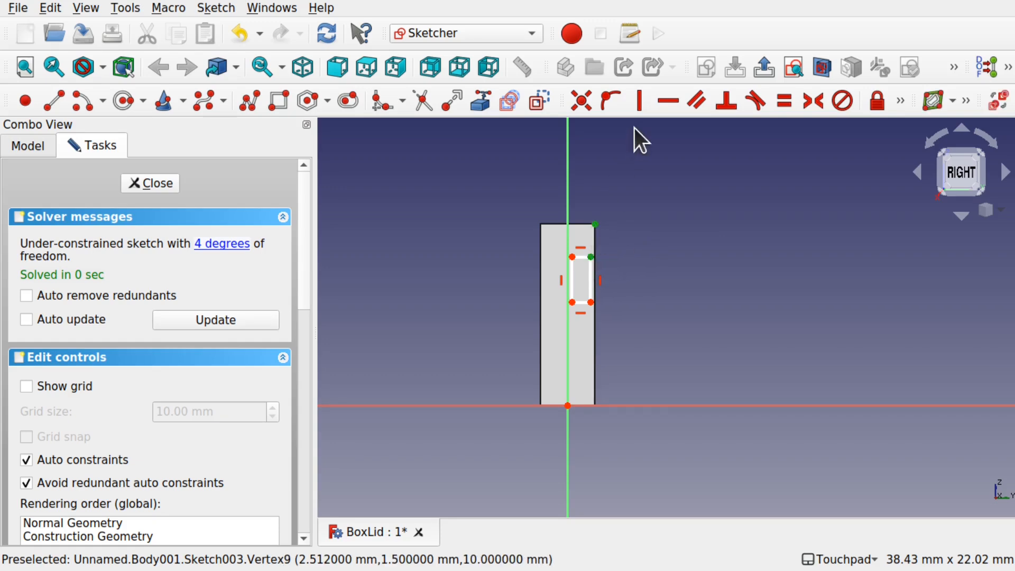
{"action": "left_click", "coordinate": [640, 101]}
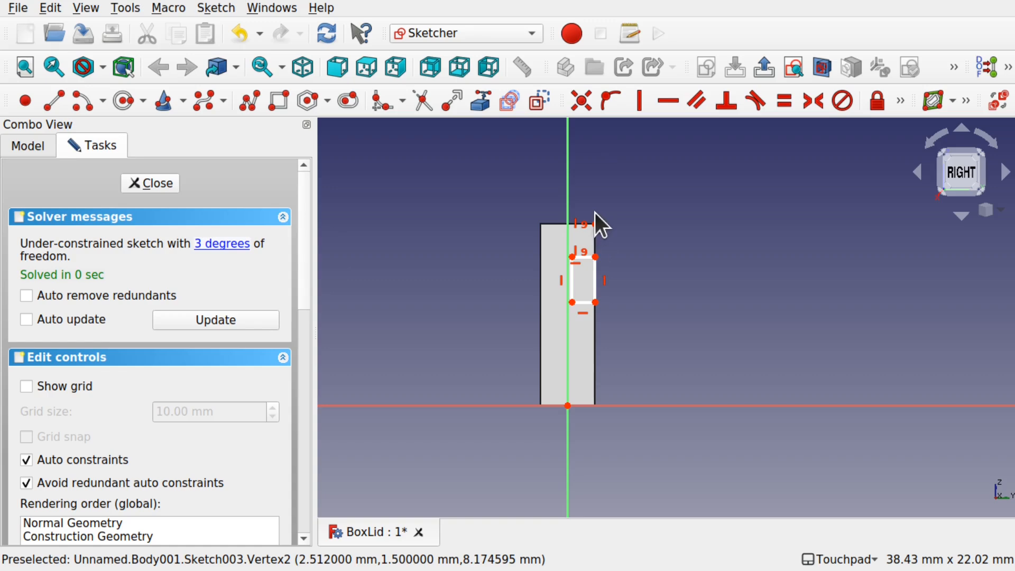
Constrain the rectangle's right edge to a vertical length of 3 mm and place the dimension beside the block
{"action": "left_click_drag", "start_coordinate": [596, 257], "coordinate": [596, 258]}
{"action": "left_click", "coordinate": [899, 101]}
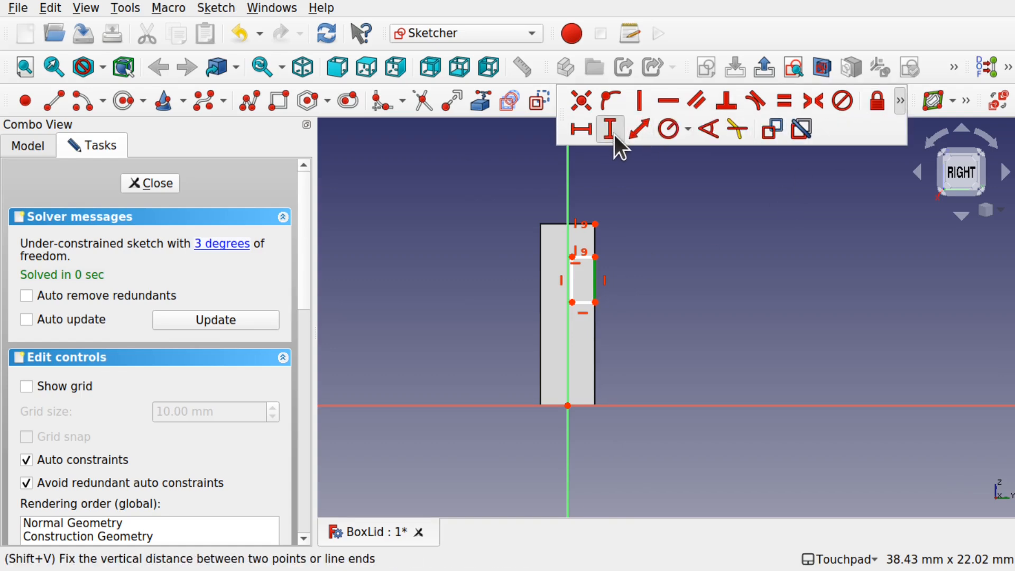
{"action": "left_click", "coordinate": [610, 131]}
{"action": "type", "text": "3"}
{"action": "key", "text": "Return"}
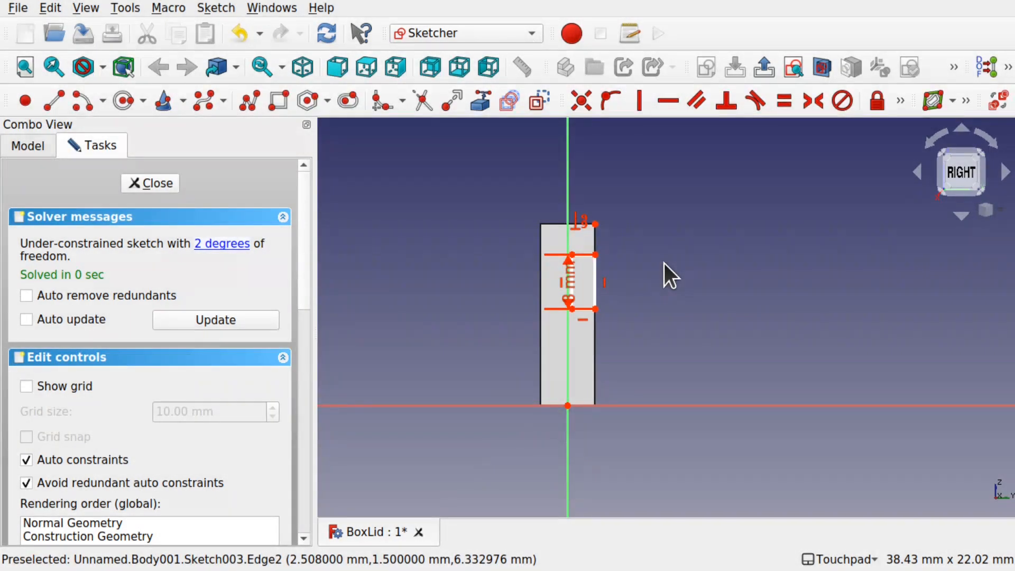
{"action": "left_click_drag", "start_coordinate": [571, 288], "coordinate": [661, 243]}
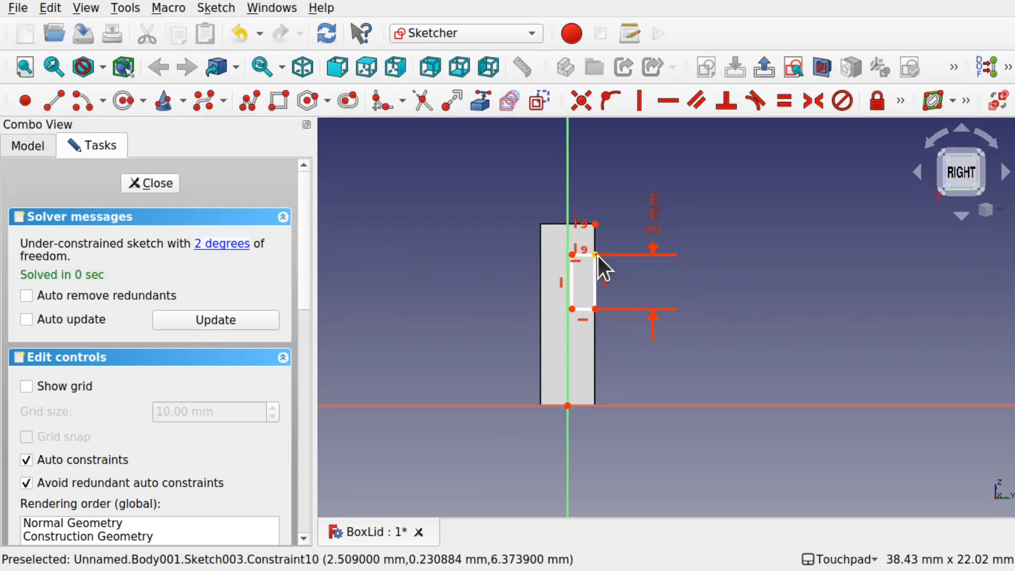
Set the vertical length of the rectangle's right edge to 3.25 mm
{"action": "scroll", "coordinate": [599, 257], "scroll_direction": "up", "scroll_amount": 3}
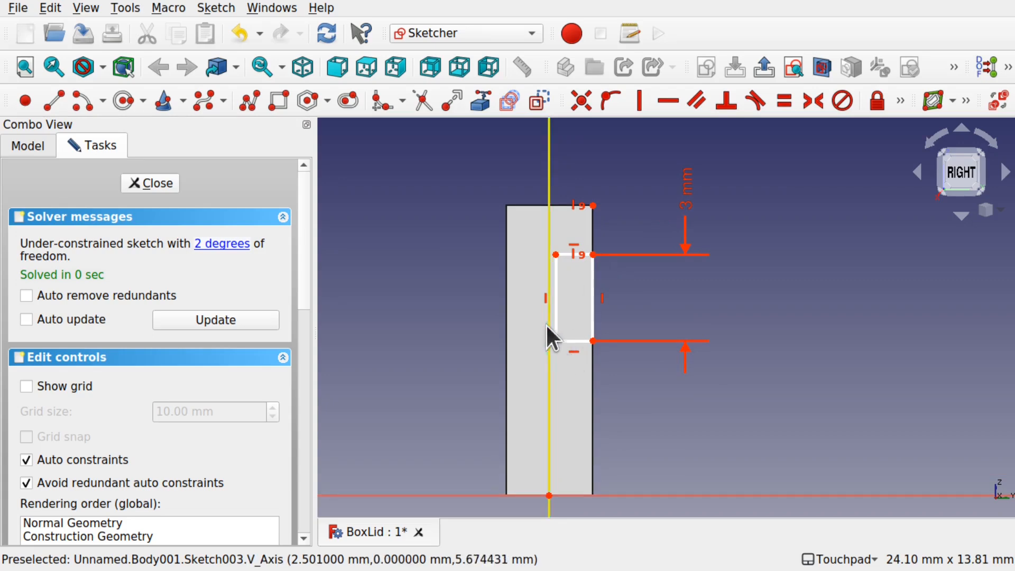
{"action": "double_click", "coordinate": [689, 201]}
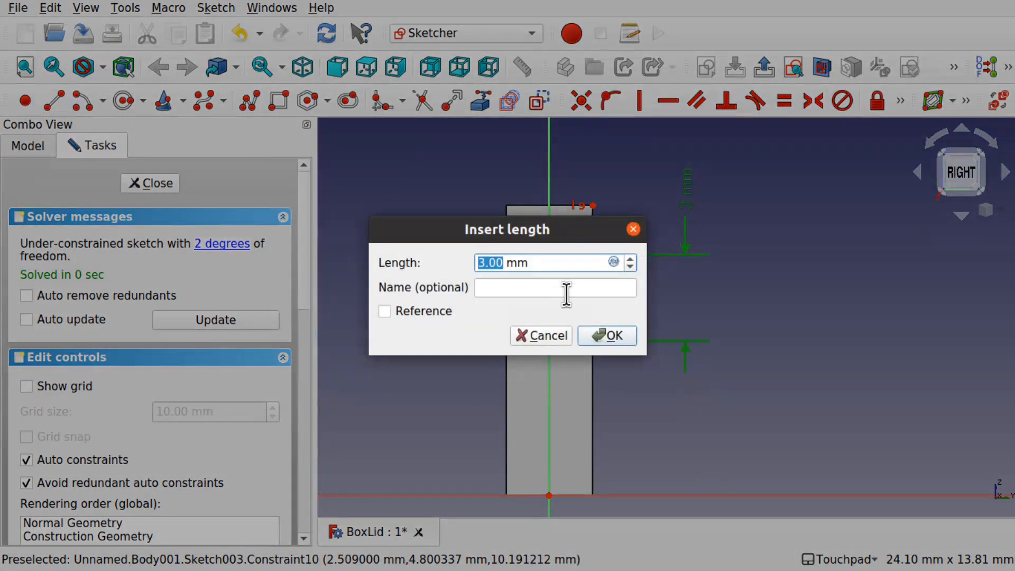
{"action": "type", "text": "3."}
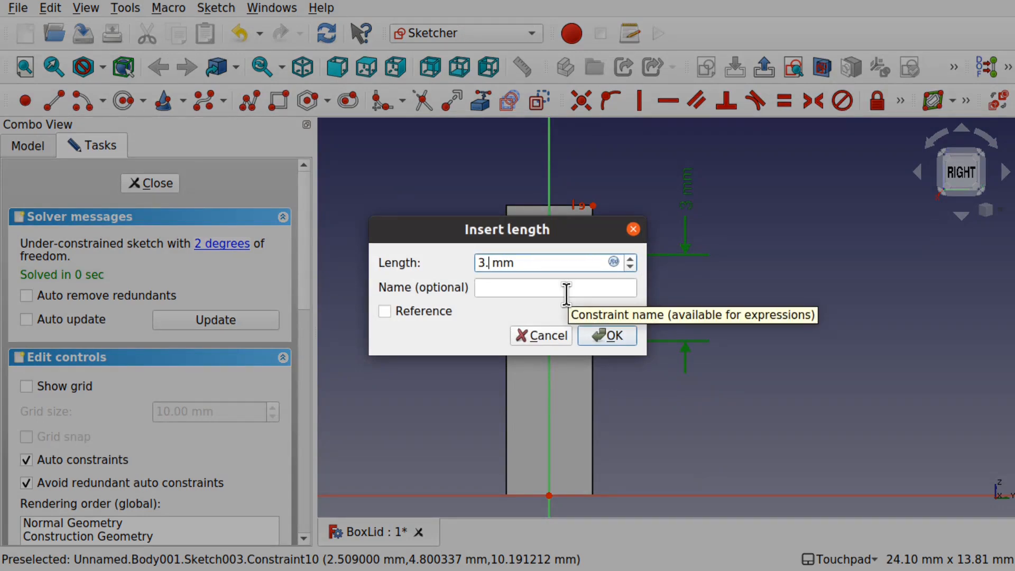
{"action": "key", "text": "Return"}
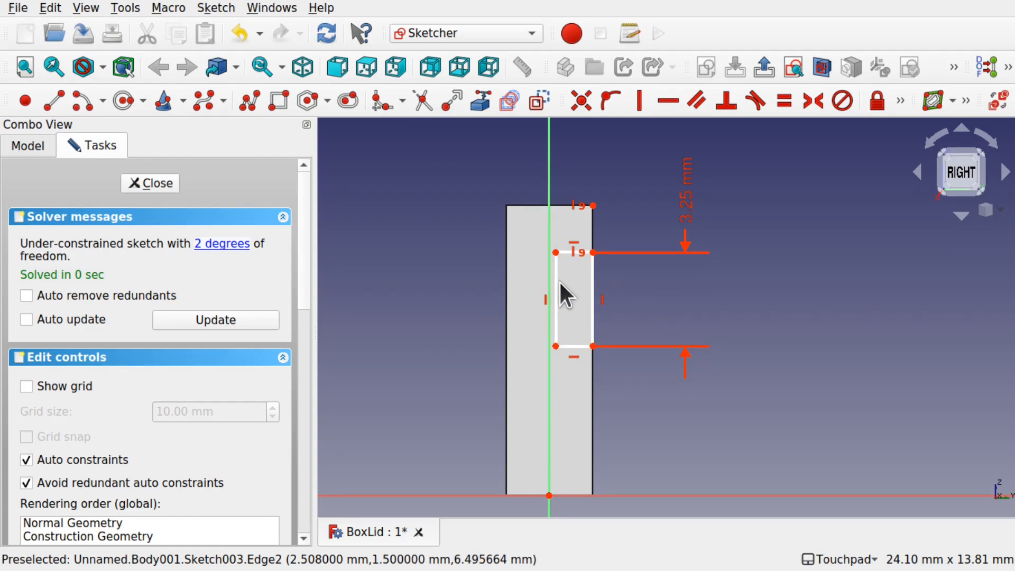
Constrain the rectangle's lower edge to a horizontal length of 1.5 mm
{"action": "left_click", "coordinate": [574, 346]}
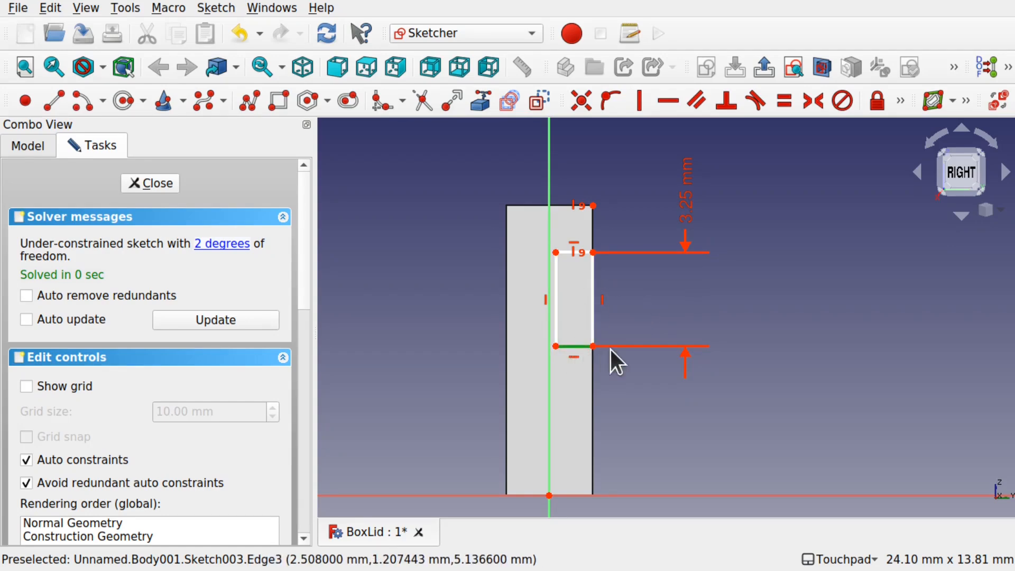
{"action": "left_click", "coordinate": [903, 95]}
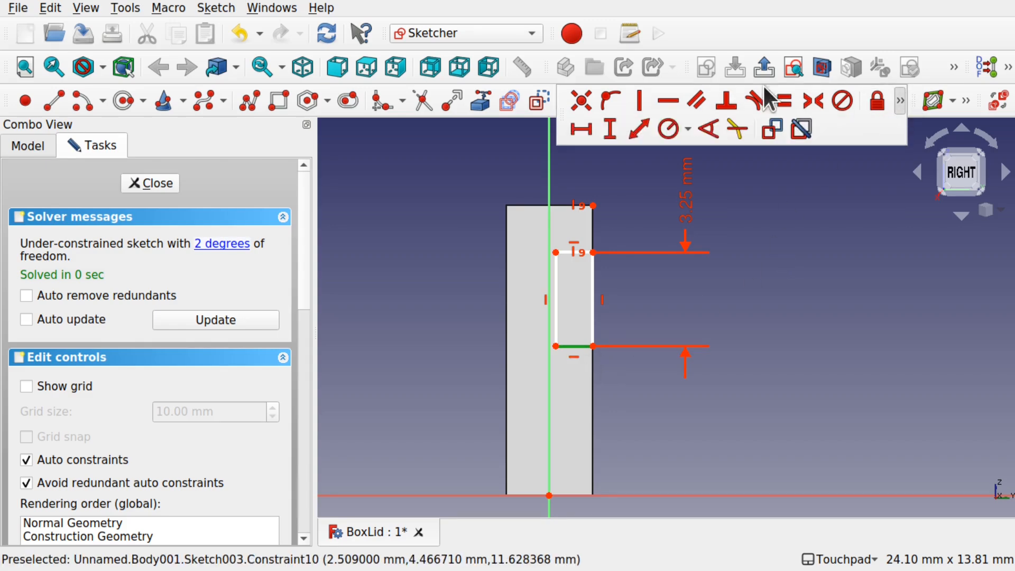
{"action": "left_click", "coordinate": [575, 123]}
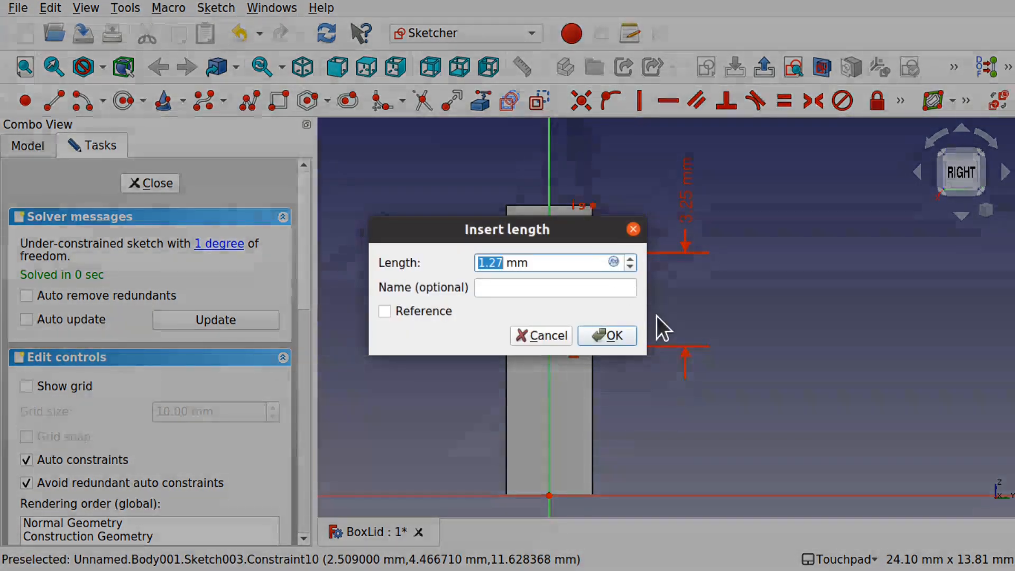
{"action": "type", "text": "1.5"}
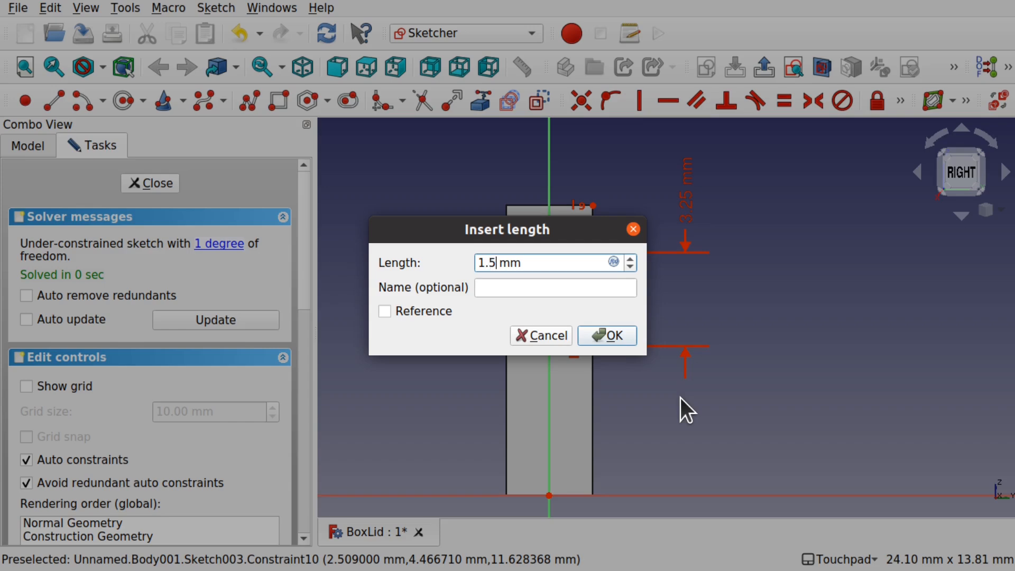
{"action": "key", "text": "Return"}
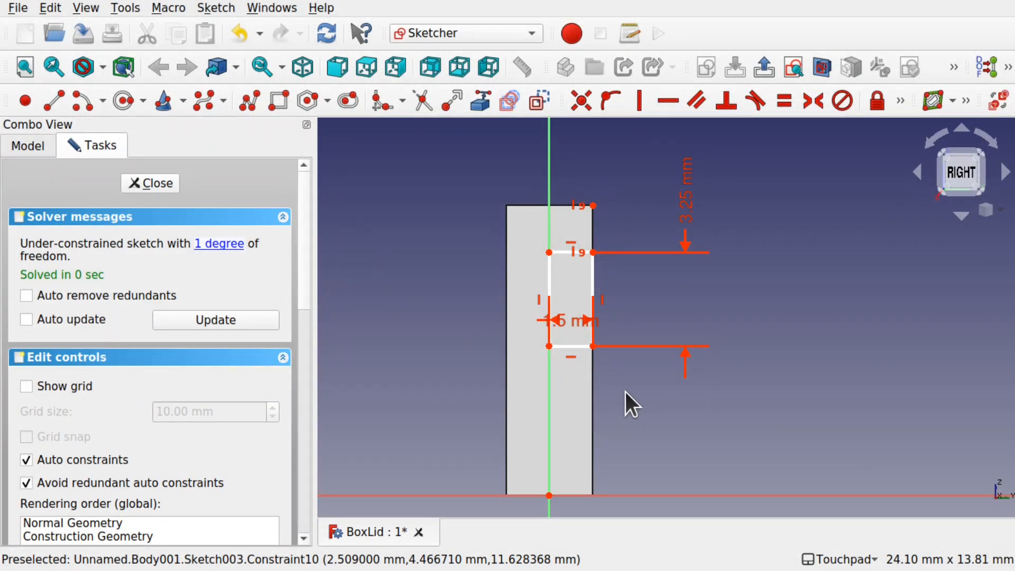
Constrain the rectangle's upper-right corner 3 mm vertically below the linked block corner and close the sketch
{"action": "left_click", "coordinate": [593, 252]}
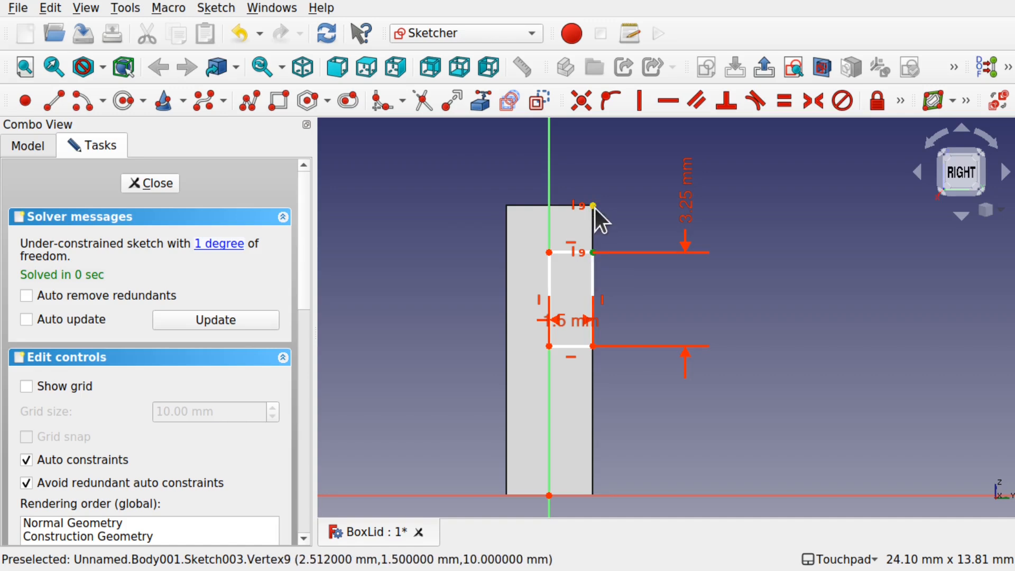
{"action": "left_click", "coordinate": [900, 100]}
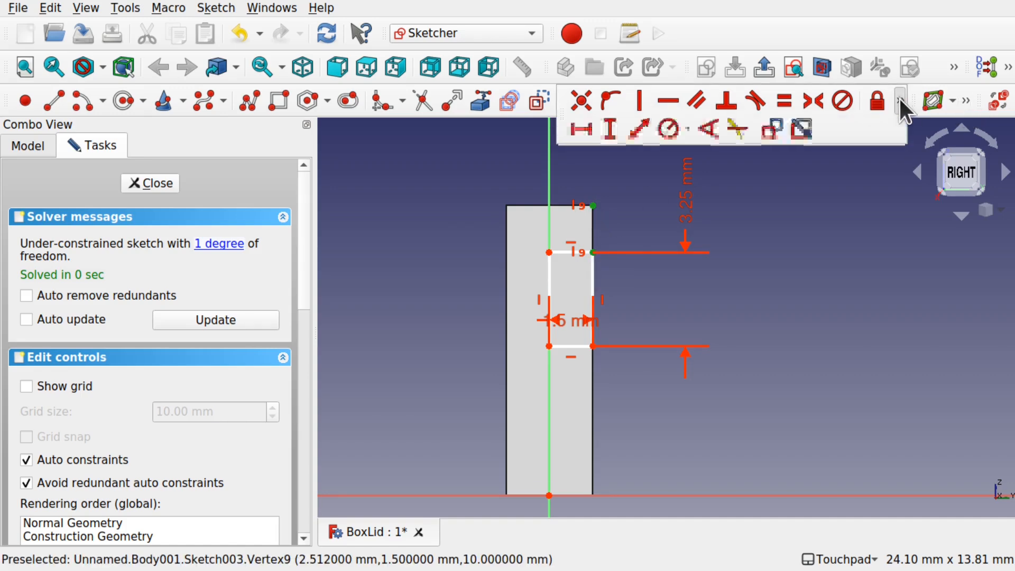
{"action": "left_click", "coordinate": [613, 126]}
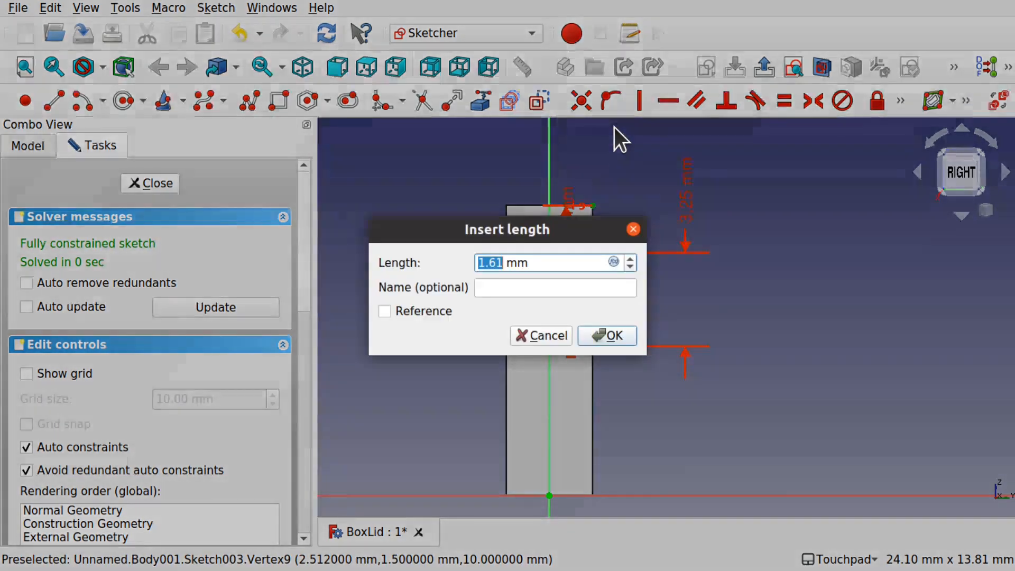
{"action": "type", "text": "3"}
{"action": "key", "text": "Return"}
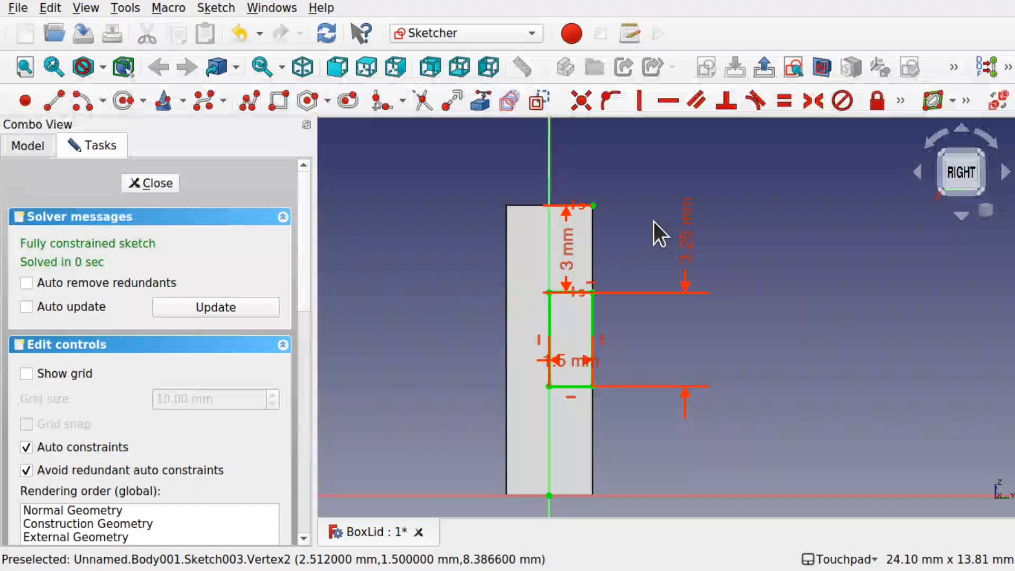
{"action": "left_click", "coordinate": [150, 182]}
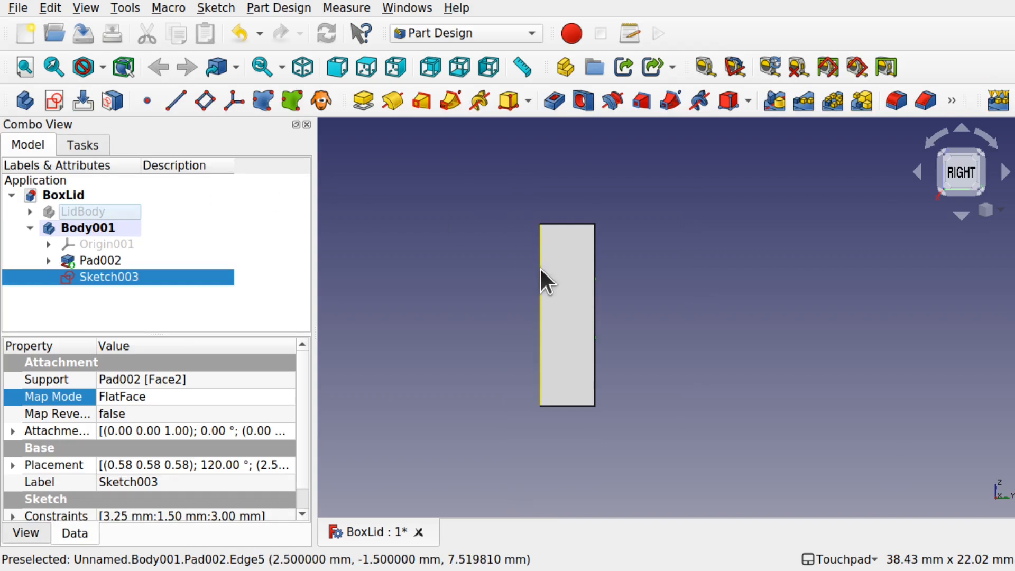
{"action": "left_click", "coordinate": [642, 336]}
{"action": "left_click_drag", "start_coordinate": [643, 336], "coordinate": [564, 333], "text": "shift"}
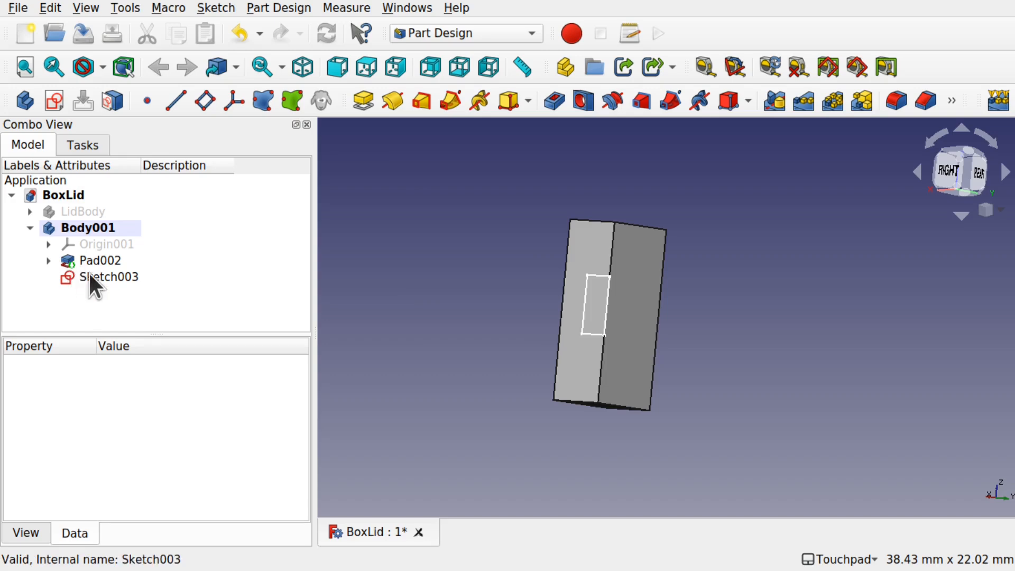
Pocket the small rectangle sketch through the latch block using the To first type
{"action": "left_click", "coordinate": [113, 274]}
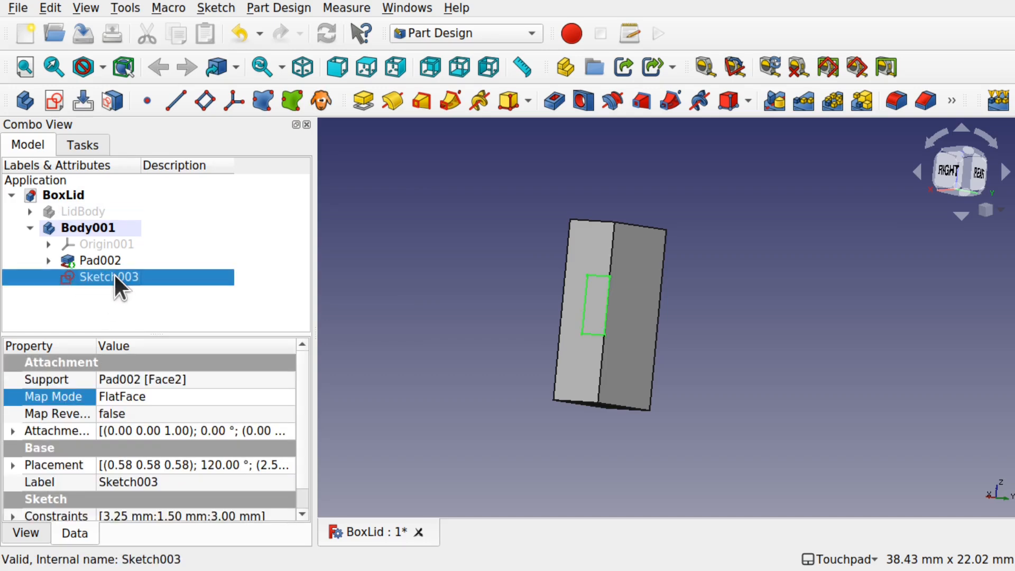
{"action": "left_click", "coordinate": [554, 100]}
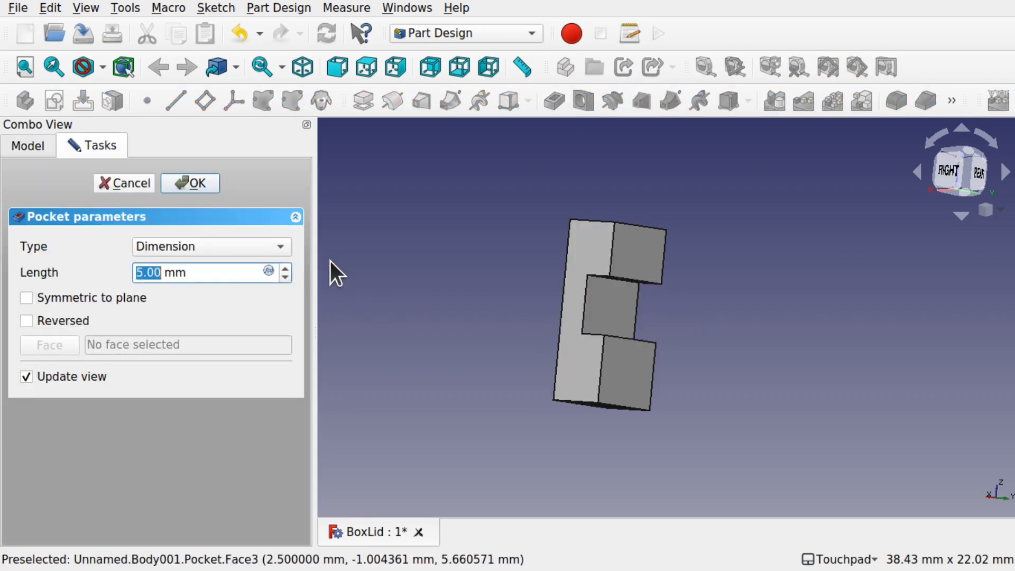
{"action": "left_click", "coordinate": [234, 251]}
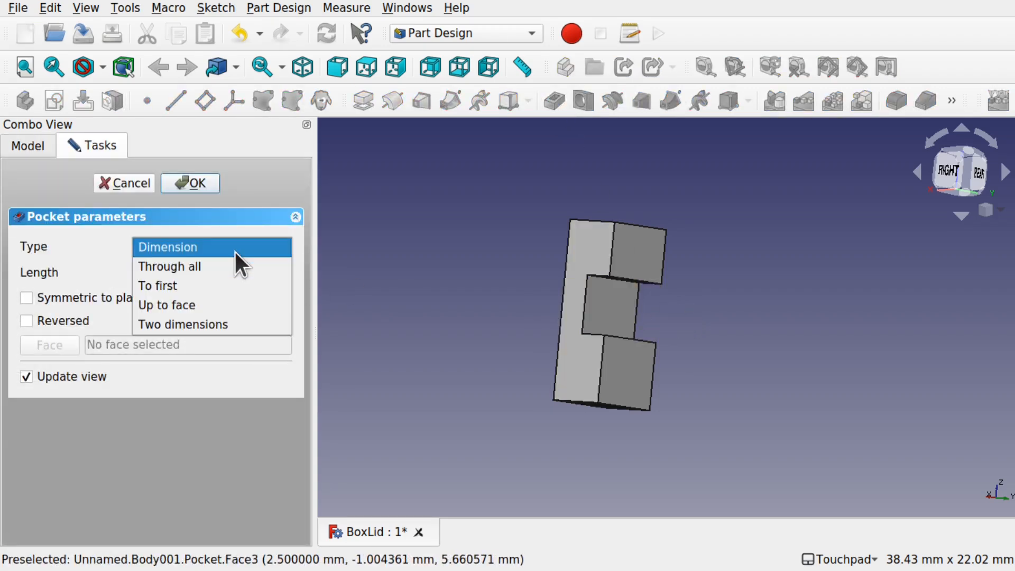
{"action": "left_click", "coordinate": [202, 285]}
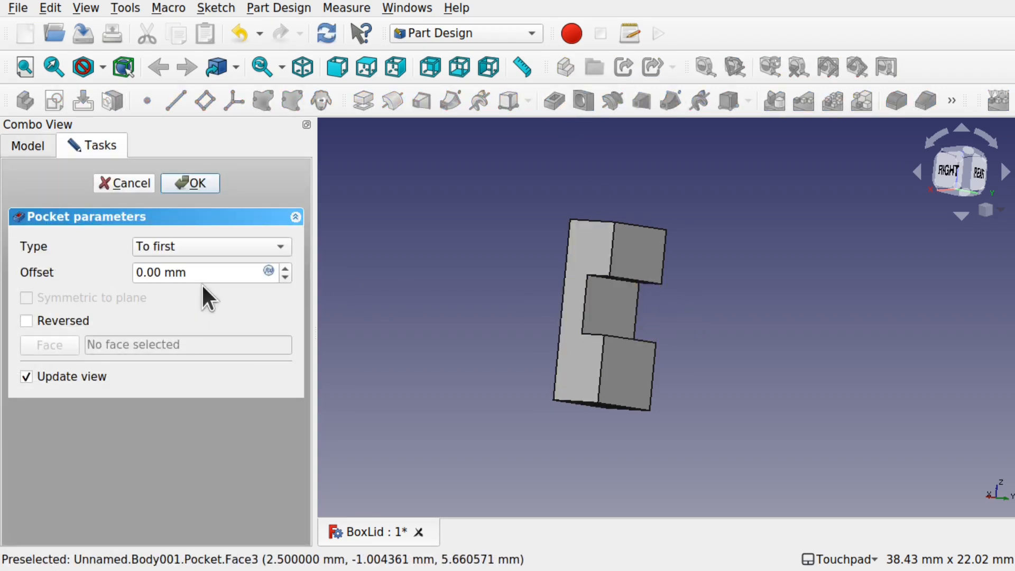
{"action": "left_click", "coordinate": [202, 185]}
{"action": "left_click_drag", "start_coordinate": [609, 249], "coordinate": [642, 288]}
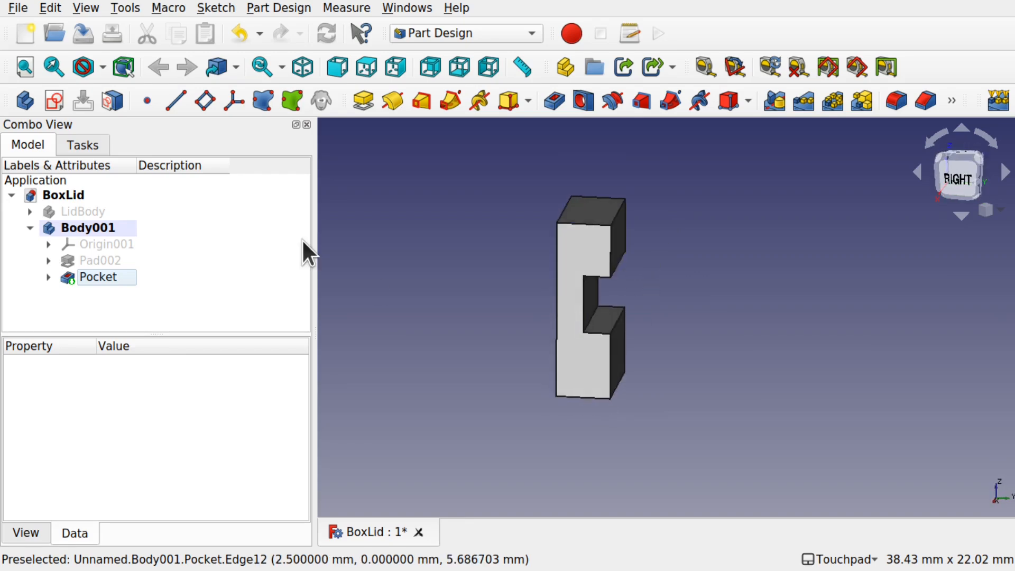
Show the lid body together with the latch body
{"action": "left_click", "coordinate": [90, 213]}
{"action": "key", "text": "space"}
{"action": "scroll", "coordinate": [672, 320], "scroll_direction": "down", "scroll_amount": 5}
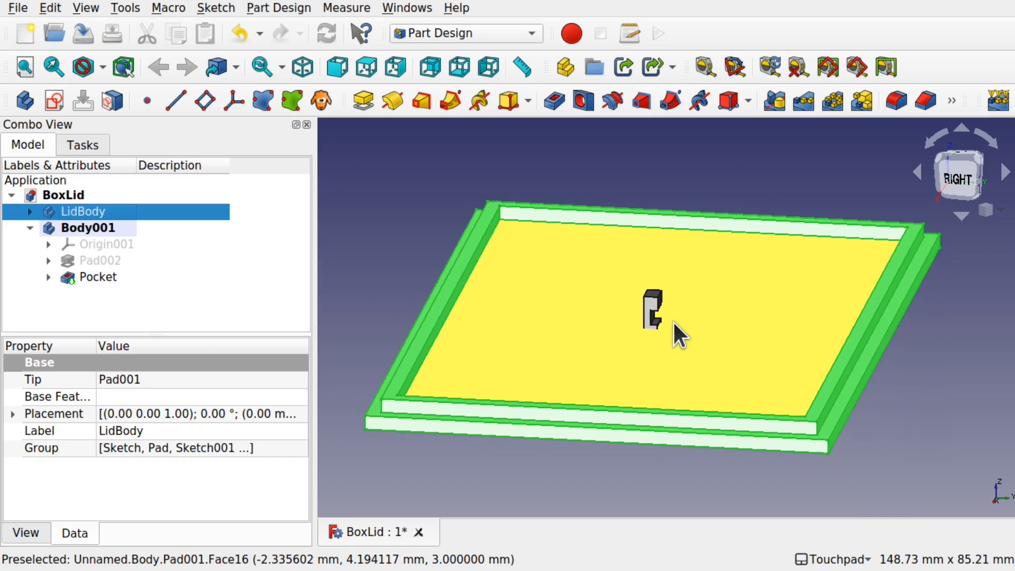
Try moving the lid body freehand with Transform so the latch sits at its rim, and undo the move
{"action": "right_click", "coordinate": [103, 214]}
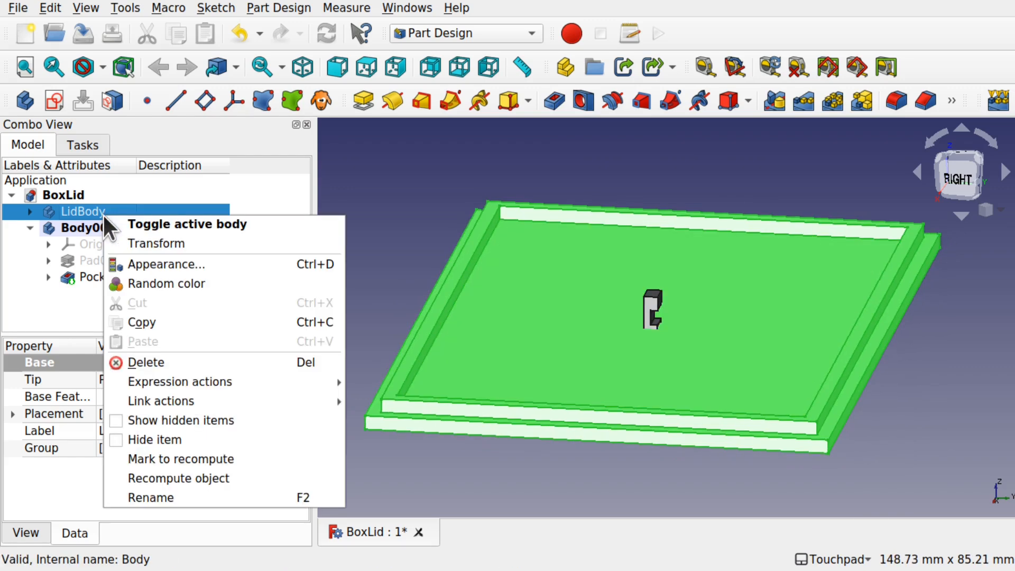
{"action": "left_click", "coordinate": [175, 243]}
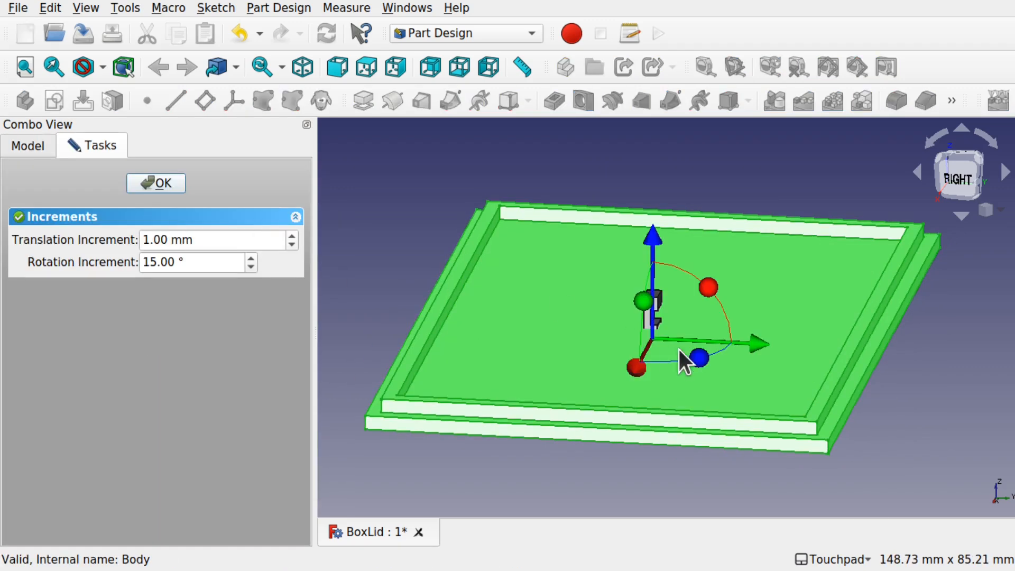
{"action": "left_click_drag", "start_coordinate": [759, 344], "coordinate": [725, 347]}
{"action": "left_click_drag", "start_coordinate": [620, 238], "coordinate": [619, 248]}
{"action": "left_click_drag", "start_coordinate": [719, 350], "coordinate": [557, 326]}
{"action": "left_click_drag", "start_coordinate": [444, 239], "coordinate": [448, 257]}
{"action": "left_click_drag", "start_coordinate": [701, 328], "coordinate": [589, 302], "text": "alt"}
{"action": "left_click_drag", "start_coordinate": [651, 265], "coordinate": [632, 245], "text": "alt"}
{"action": "left_click", "coordinate": [161, 182]}
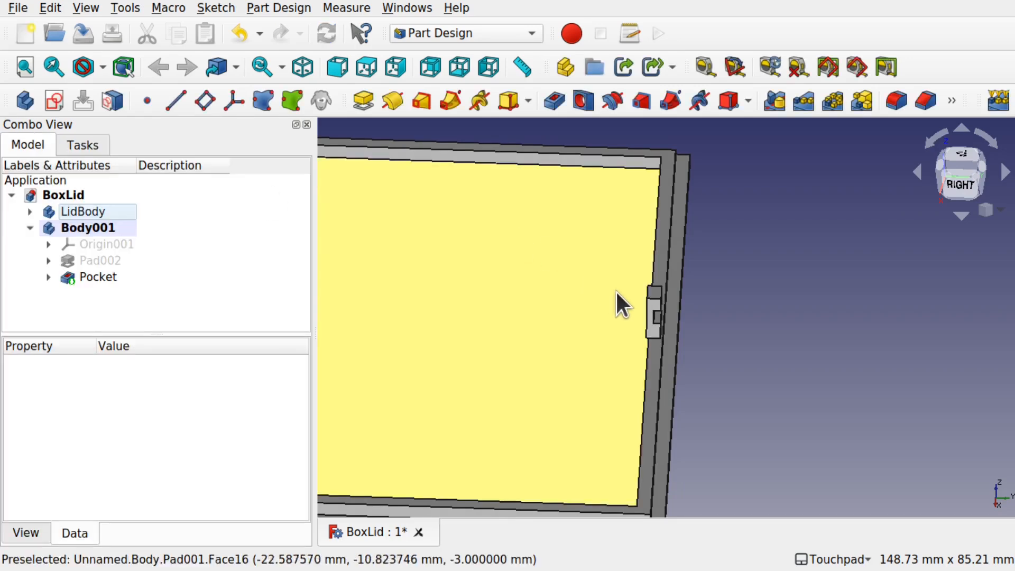
{"action": "key", "text": "ctrl+z"}
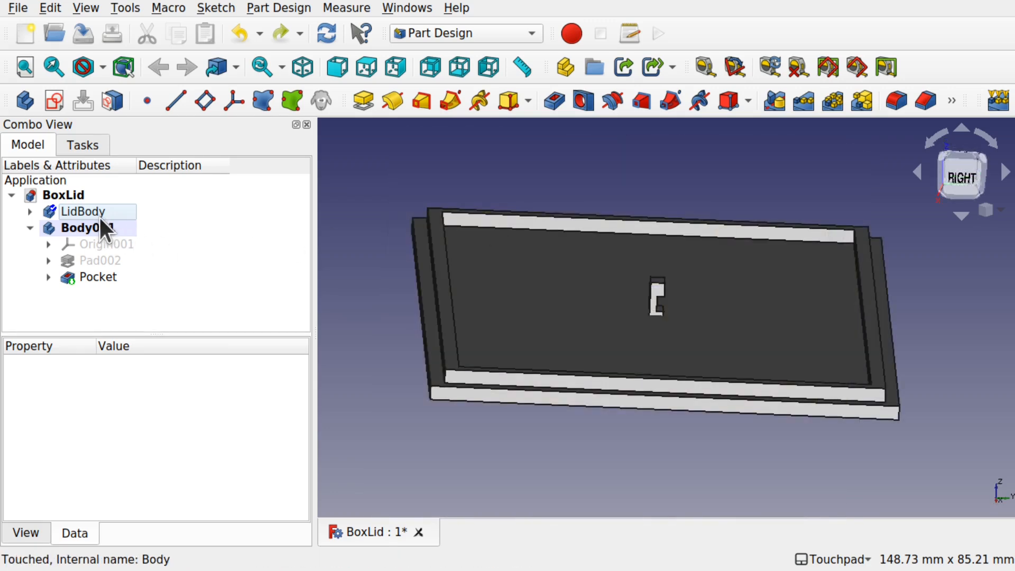
Inspect the placement angle, axis and position of the lid body and the latch body
{"action": "left_click", "coordinate": [99, 214]}
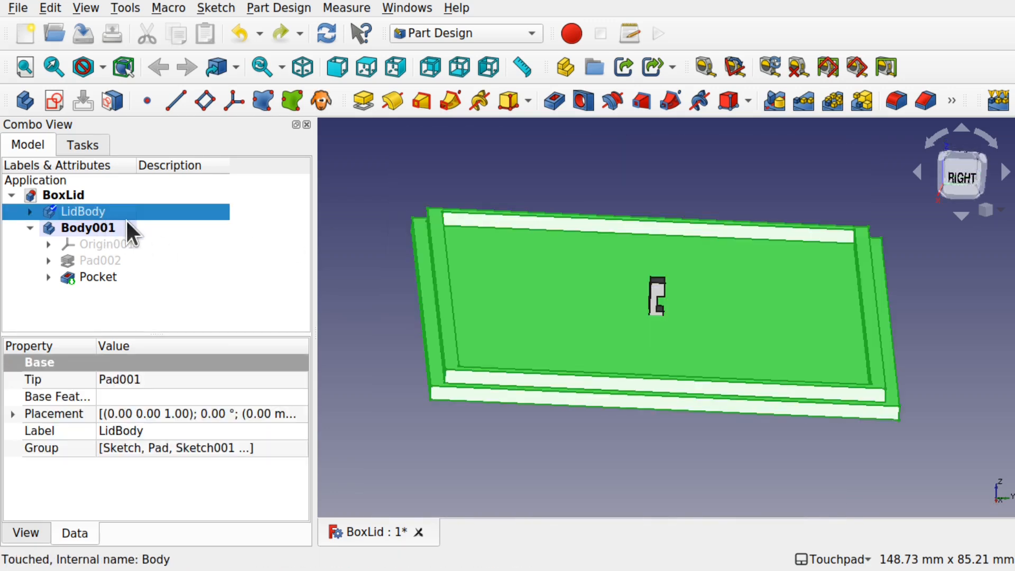
{"action": "left_click", "coordinate": [13, 414]}
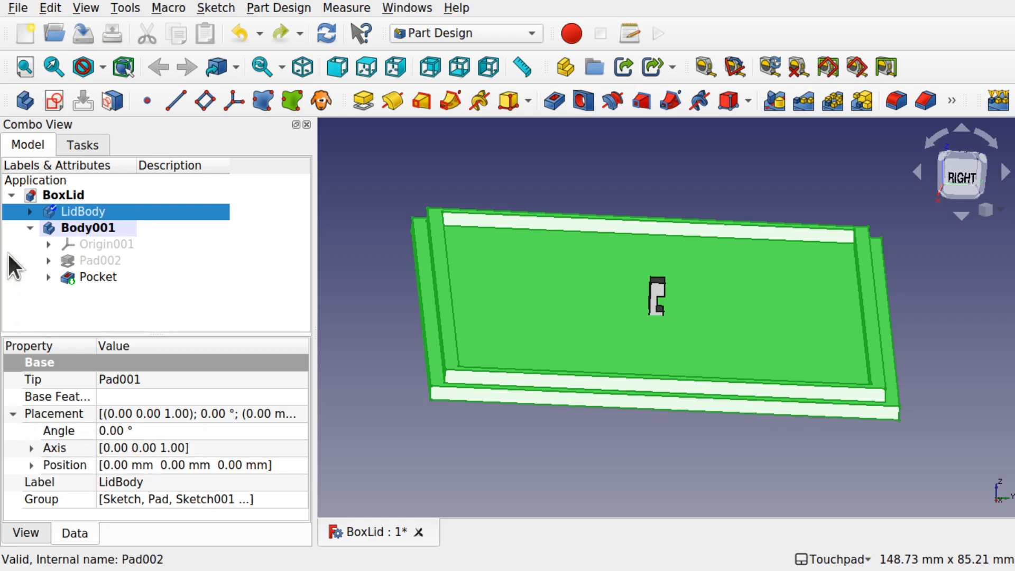
{"action": "left_click", "coordinate": [74, 227]}
{"action": "left_click", "coordinate": [13, 414]}
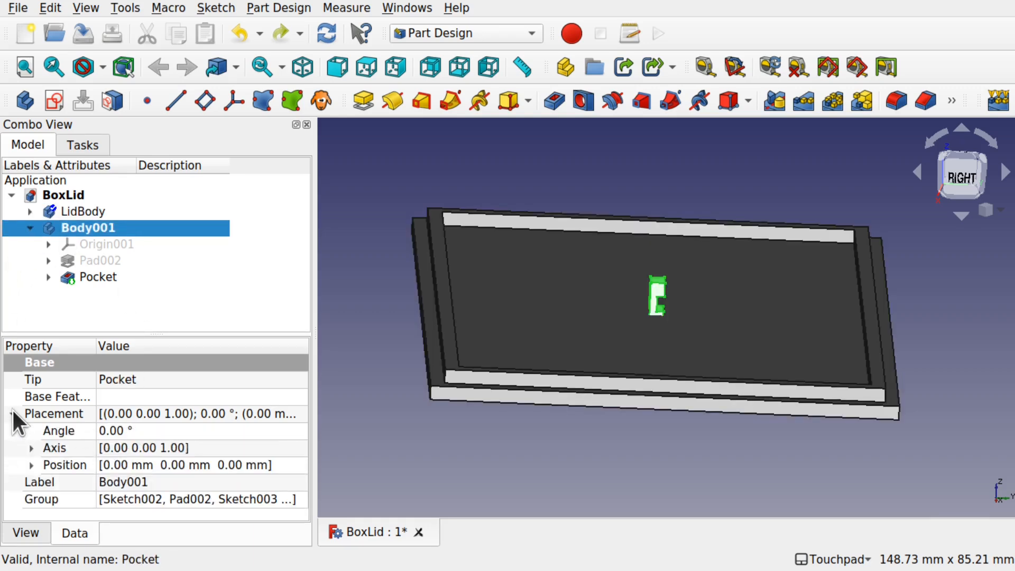
{"action": "left_click", "coordinate": [372, 388]}
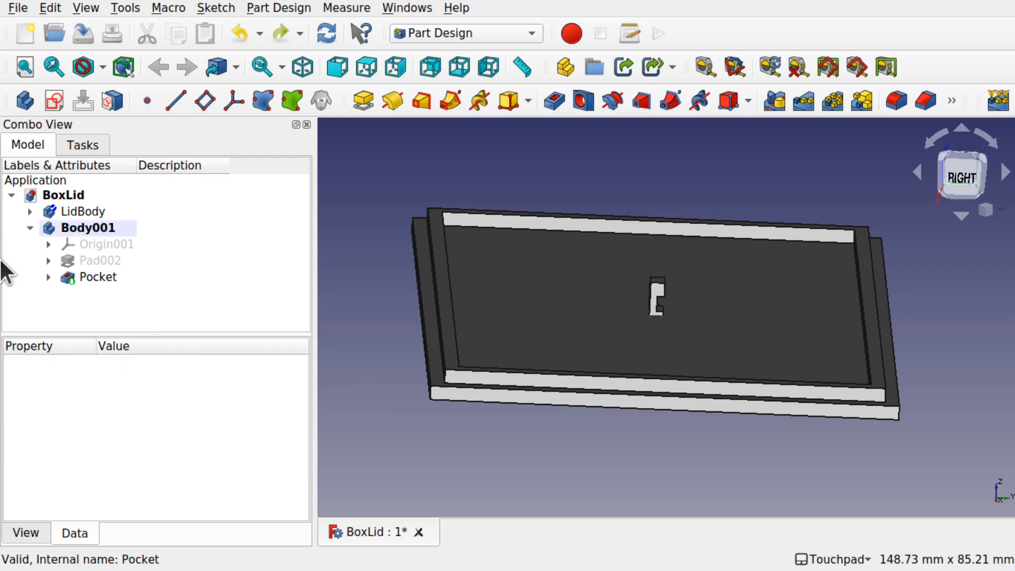
Make LidBody the active body
{"action": "left_click", "coordinate": [29, 227]}
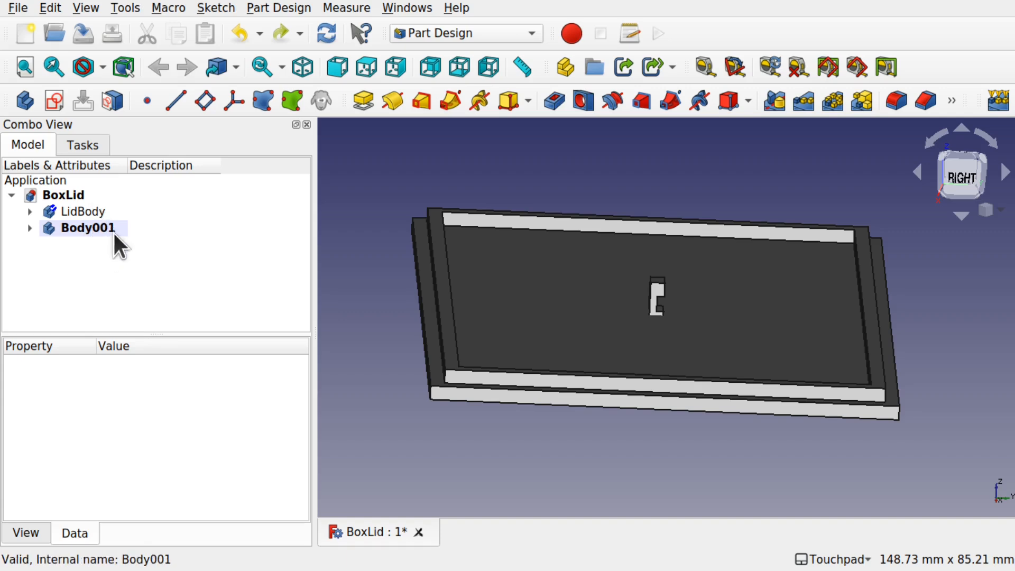
{"action": "left_click", "coordinate": [53, 228]}
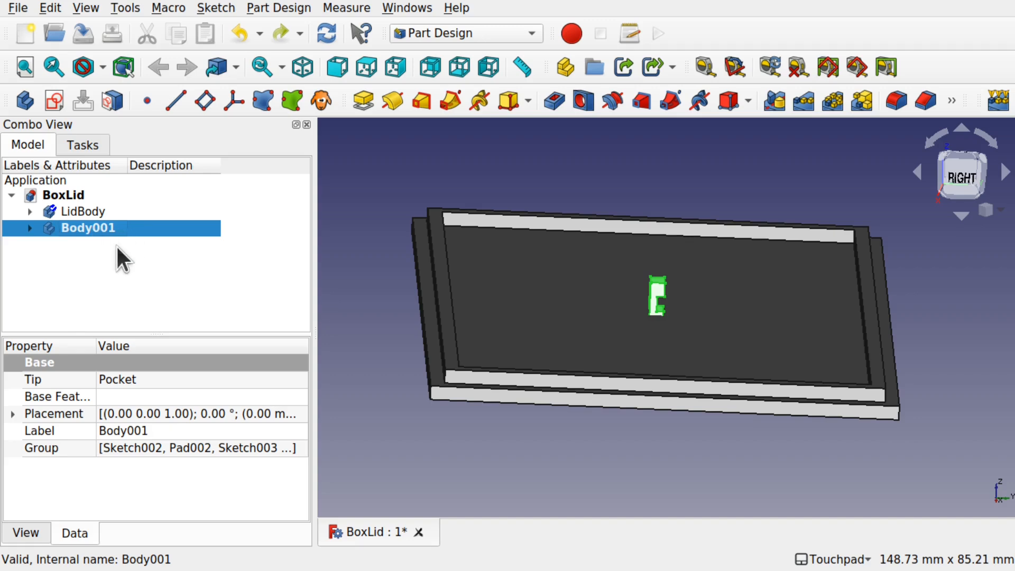
{"action": "left_click", "coordinate": [88, 243]}
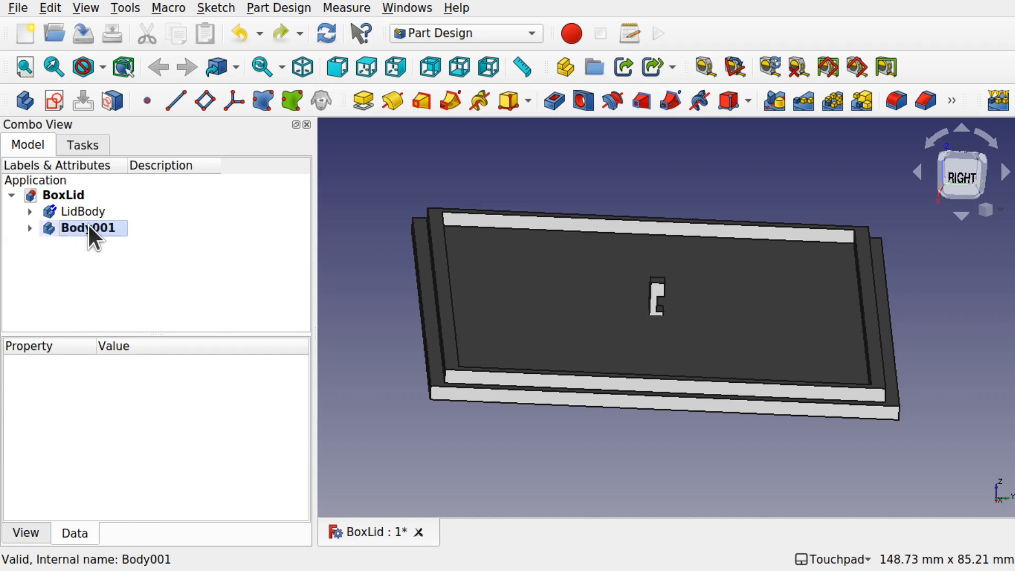
{"action": "left_click", "coordinate": [88, 223]}
{"action": "left_click", "coordinate": [110, 218]}
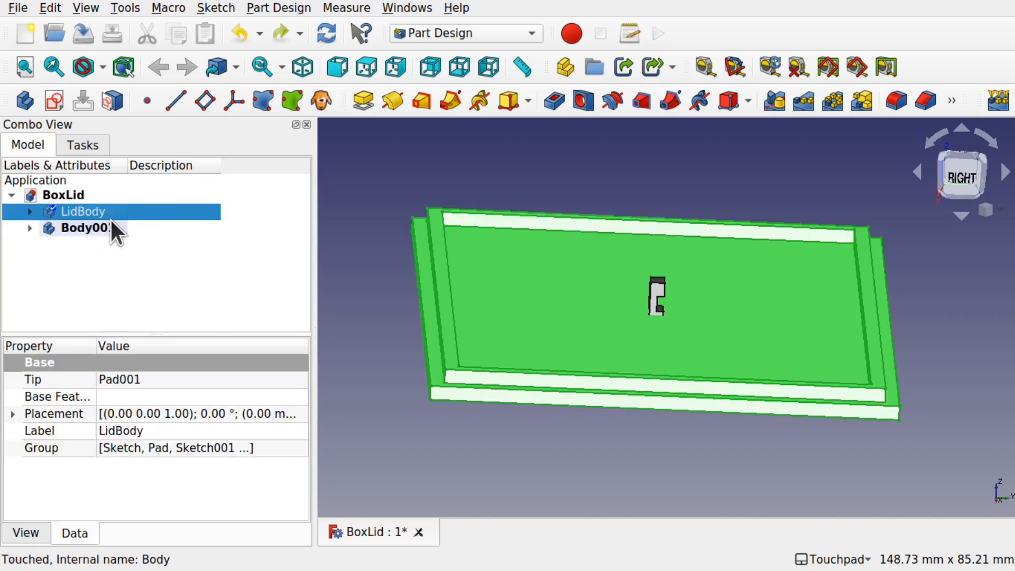
{"action": "right_click", "coordinate": [110, 218]}
{"action": "left_click", "coordinate": [148, 229]}
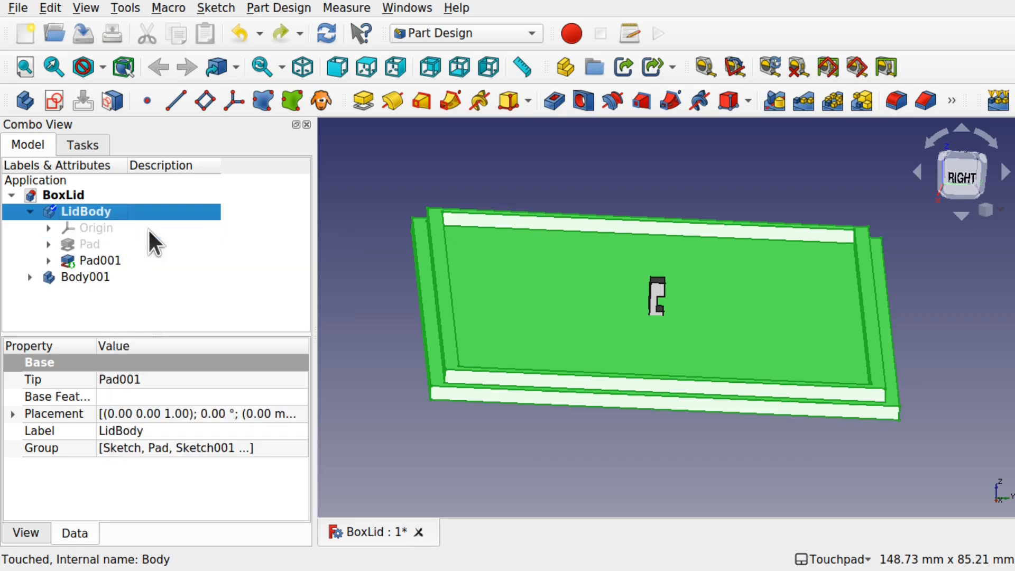
{"action": "left_click", "coordinate": [347, 325]}
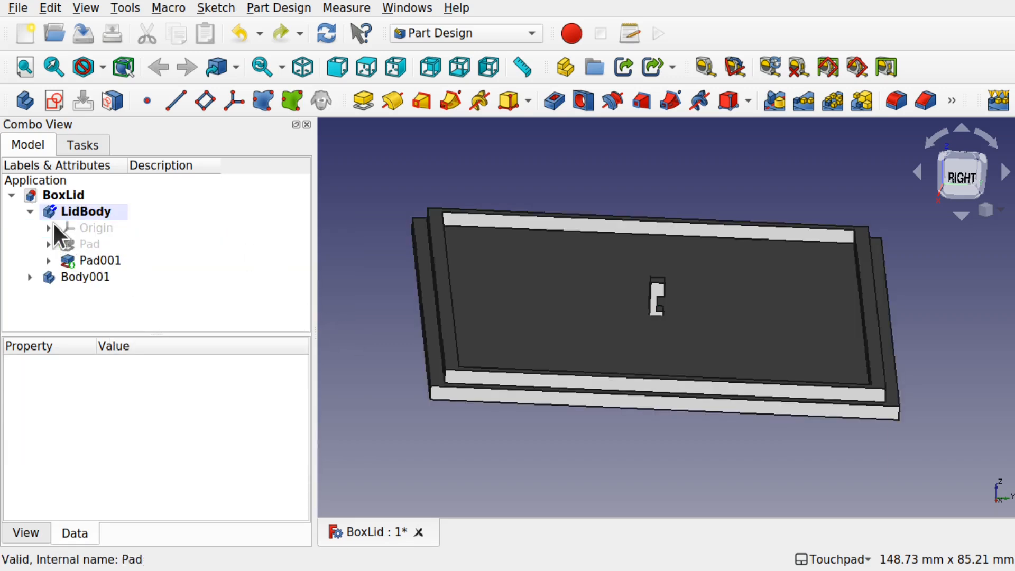
{"action": "left_click", "coordinate": [71, 211]}
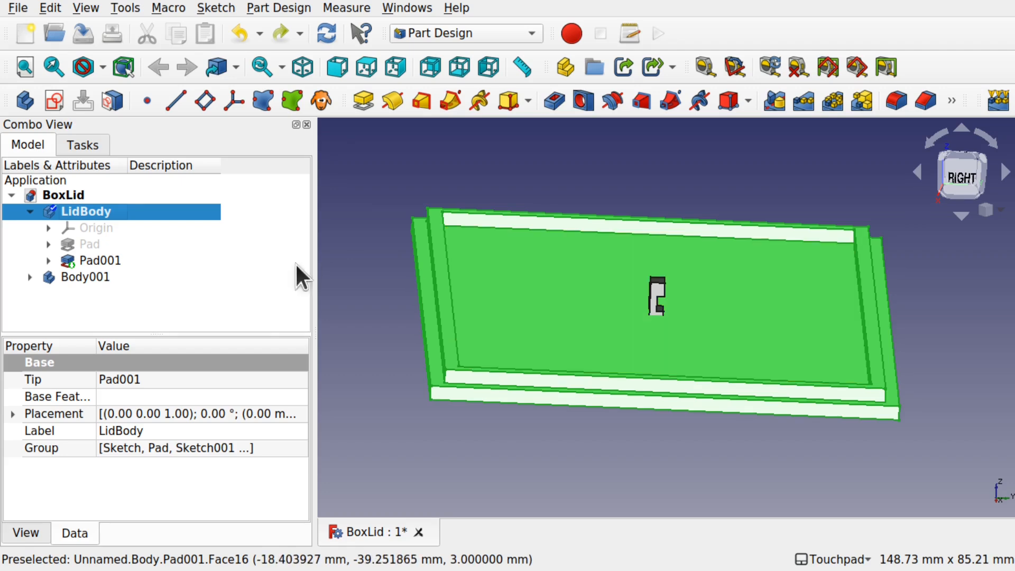
{"action": "left_click", "coordinate": [206, 309]}
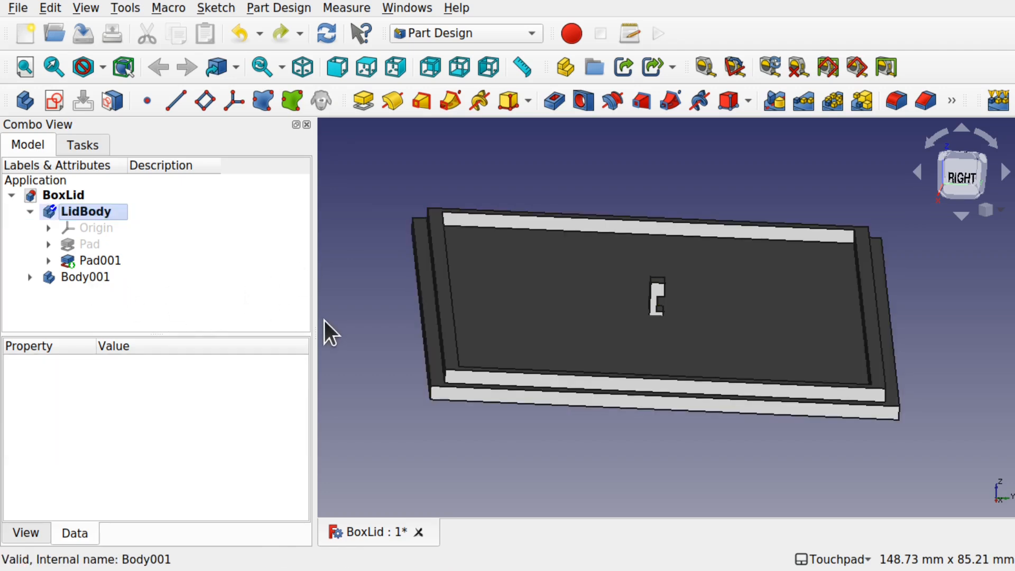
Rename Body001 to LatchBody and save the document
{"action": "left_click", "coordinate": [81, 277]}
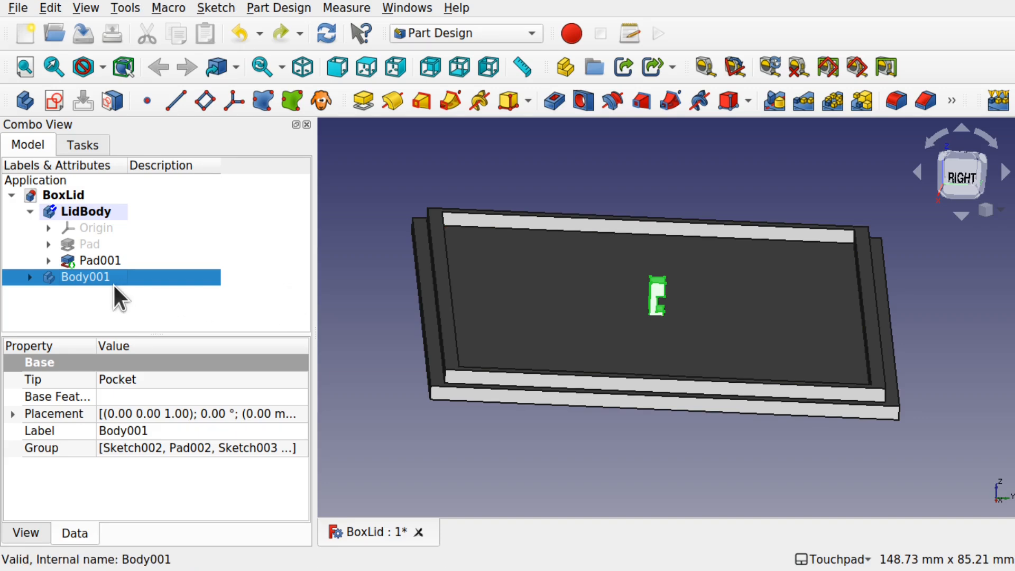
{"action": "right_click", "coordinate": [113, 283]}
{"action": "left_click", "coordinate": [139, 299]}
{"action": "key", "text": "Home"}
{"action": "type", "text": "Latch"}
{"action": "key", "text": "End"}
{"action": "key", "text": "BackSpace"}
{"action": "key", "text": "BackSpace"}
{"action": "key", "text": "BackSpace"}
{"action": "key", "text": "Return"}
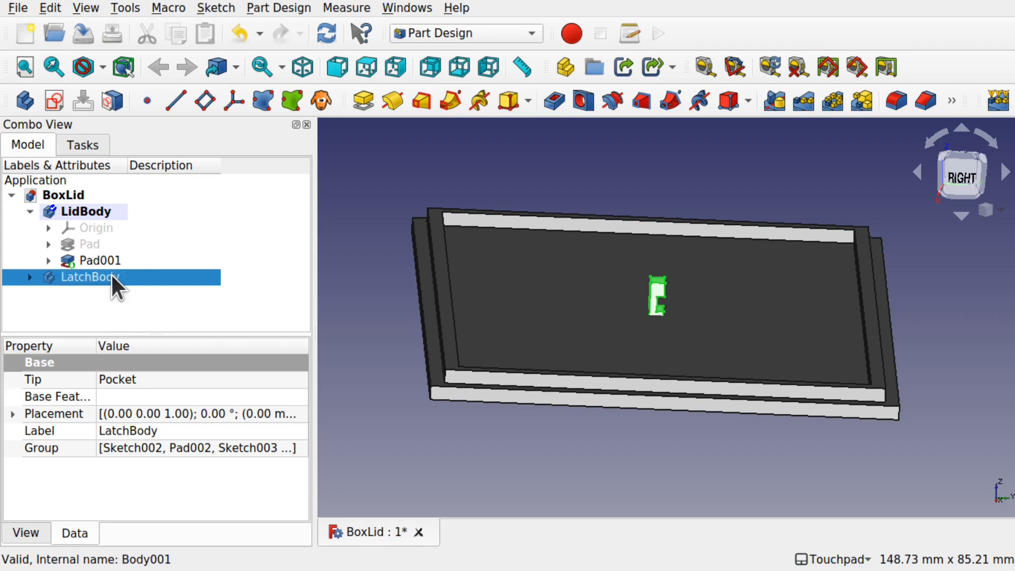
{"action": "key", "text": "ctrl+s"}
Make LatchBody the active body
{"action": "right_click", "coordinate": [112, 284]}
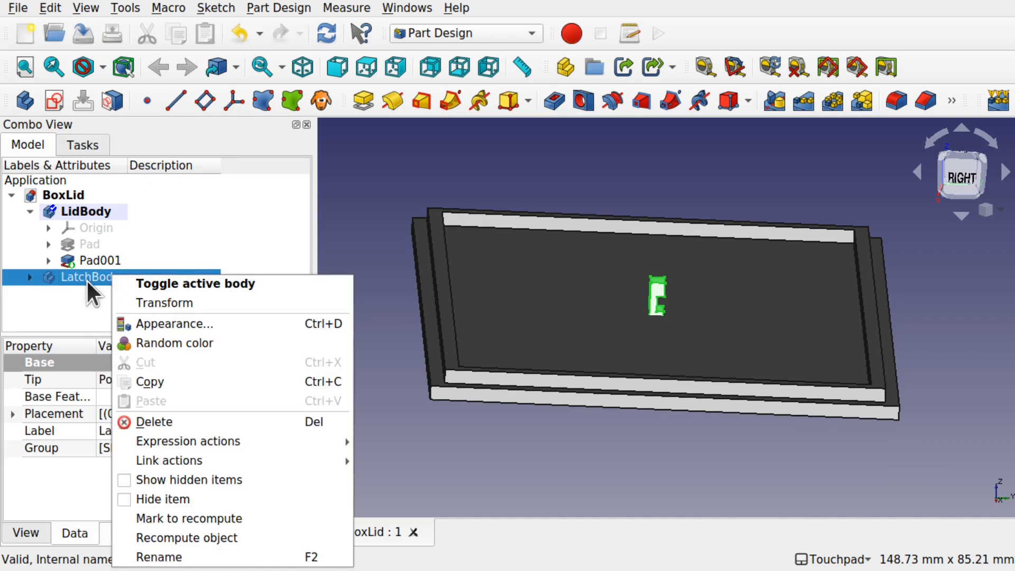
{"action": "left_click", "coordinate": [145, 285]}
{"action": "left_click", "coordinate": [101, 306]}
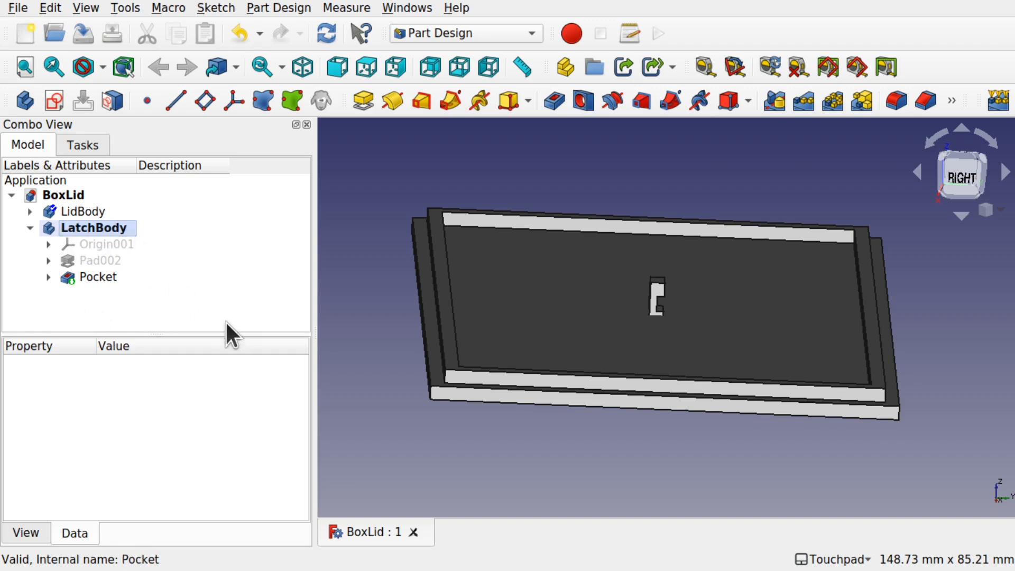
Switch to the Lattice2 workbench and hide the lid body to leave only the latch displayed
{"action": "left_click", "coordinate": [474, 33]}
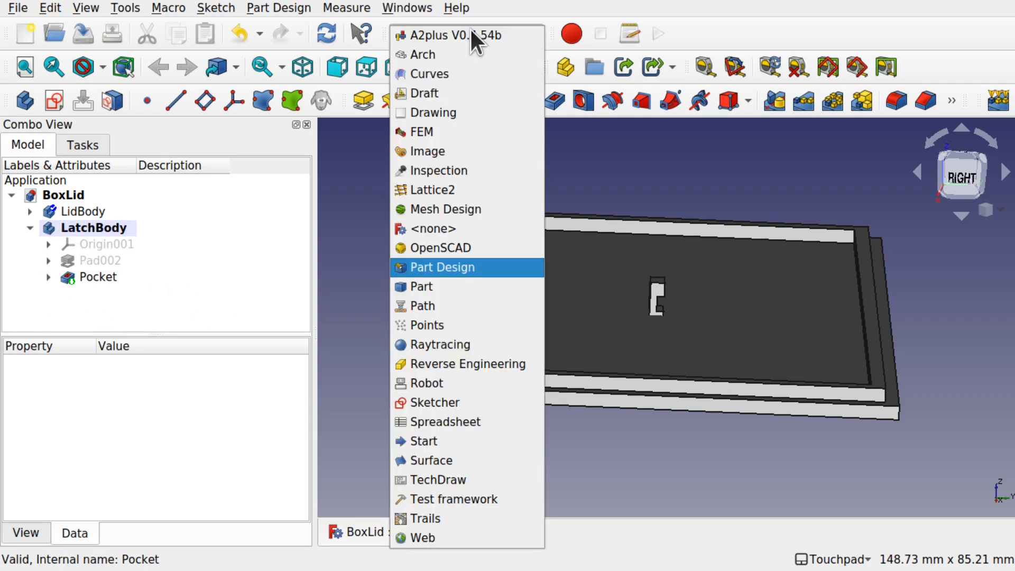
{"action": "left_click", "coordinate": [467, 191]}
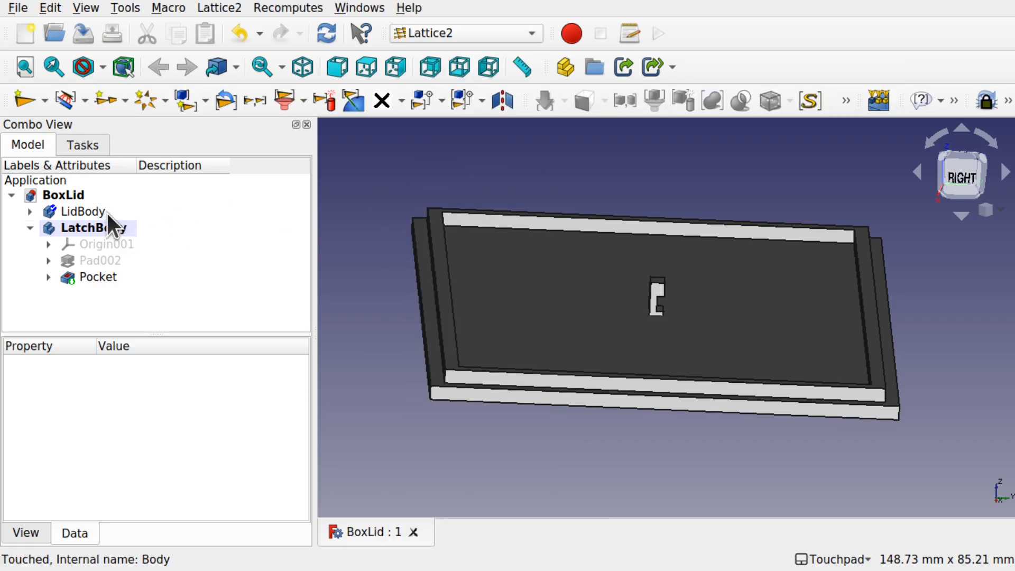
{"action": "left_click", "coordinate": [189, 211]}
{"action": "key", "text": "space"}
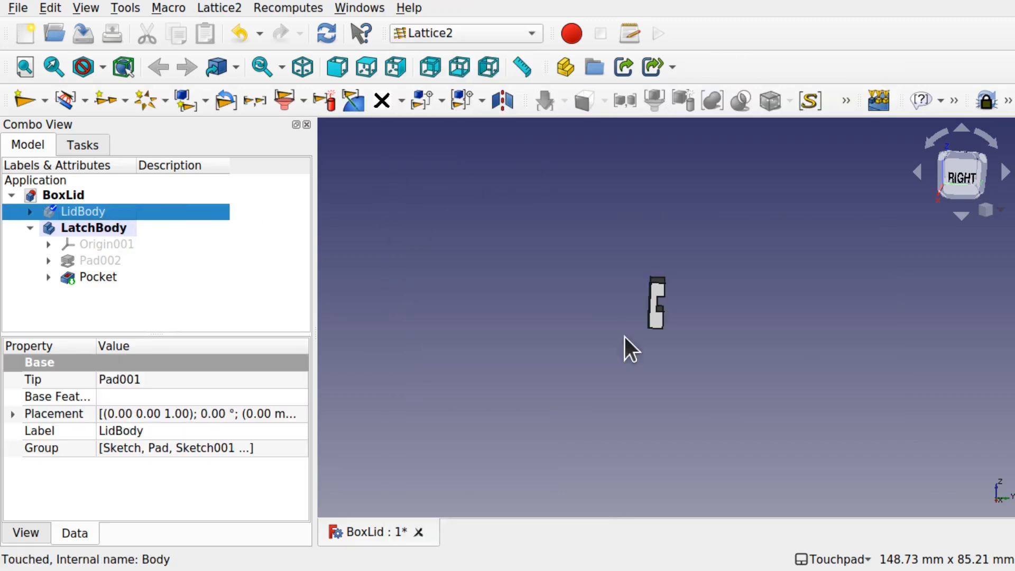
{"action": "left_click", "coordinate": [681, 344]}
{"action": "scroll", "coordinate": [697, 328], "scroll_direction": "up", "scroll_amount": 5}
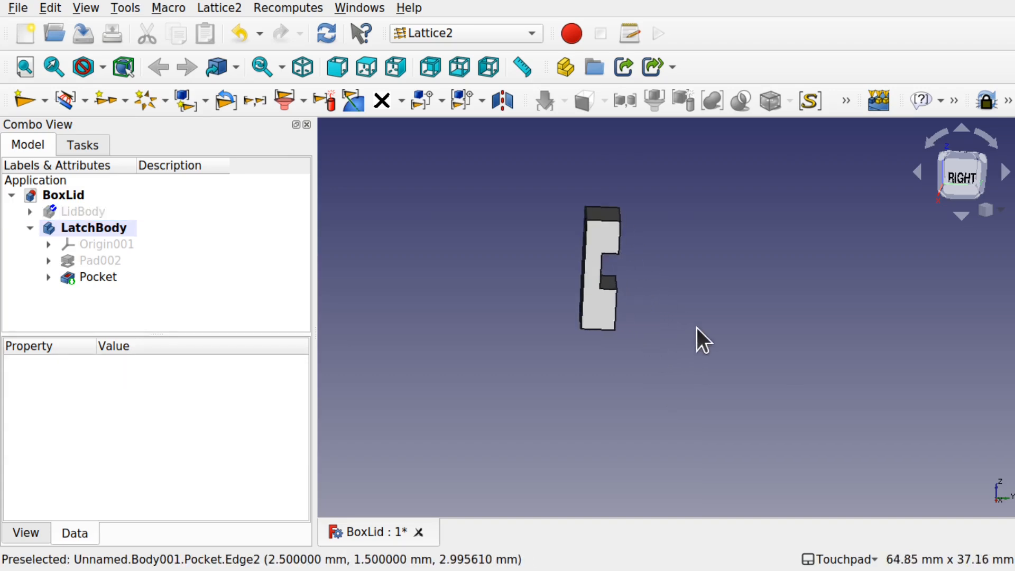
Create a Lattice2 attached placement on the bottom edge of the latch's notched side face, using the Z tangent to edge mode
{"action": "left_click", "coordinate": [554, 331]}
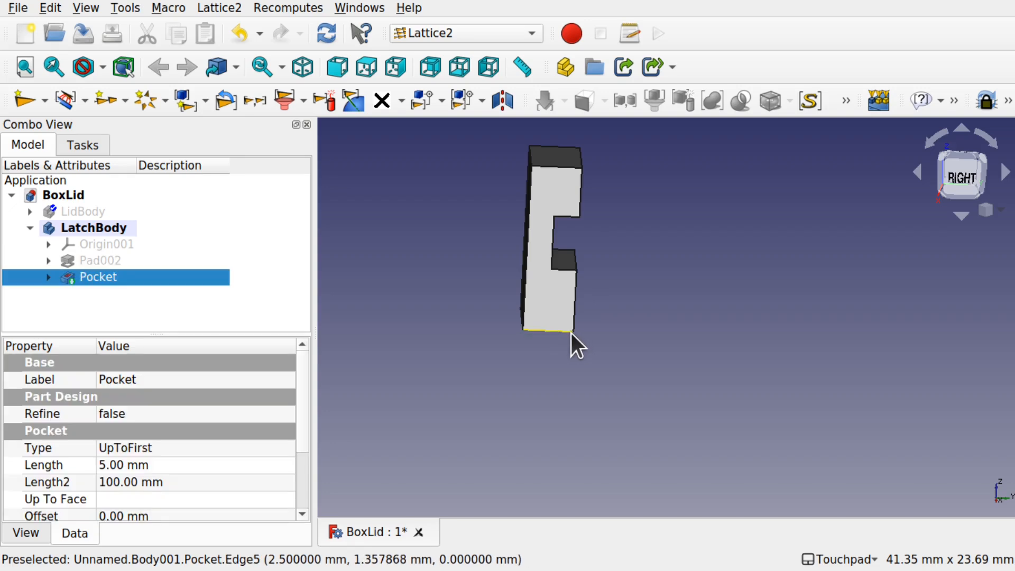
{"action": "left_click_drag", "start_coordinate": [589, 344], "coordinate": [619, 344], "text": "alt"}
{"action": "left_click", "coordinate": [202, 8]}
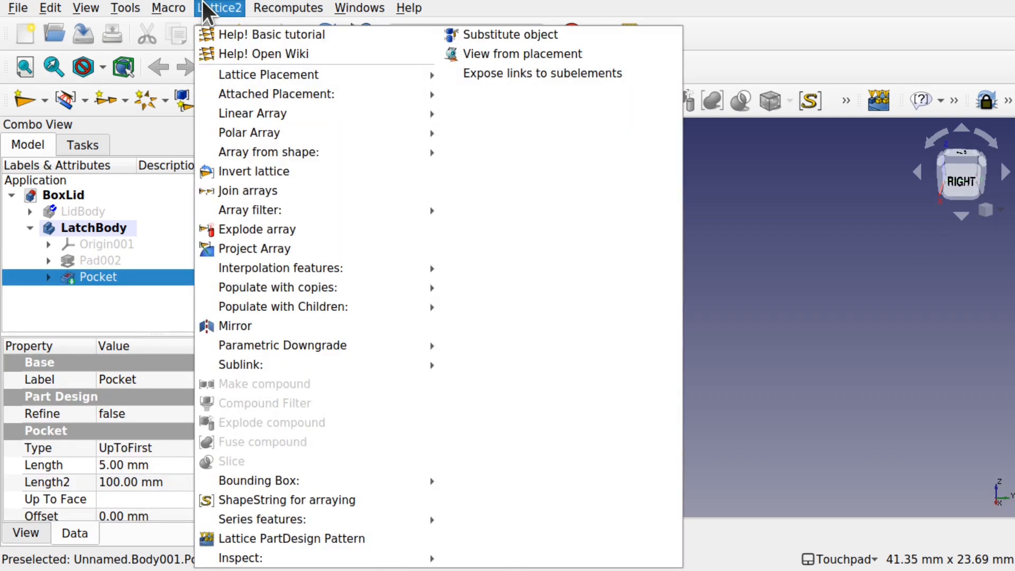
{"action": "mouse_move", "coordinate": [261, 97]}
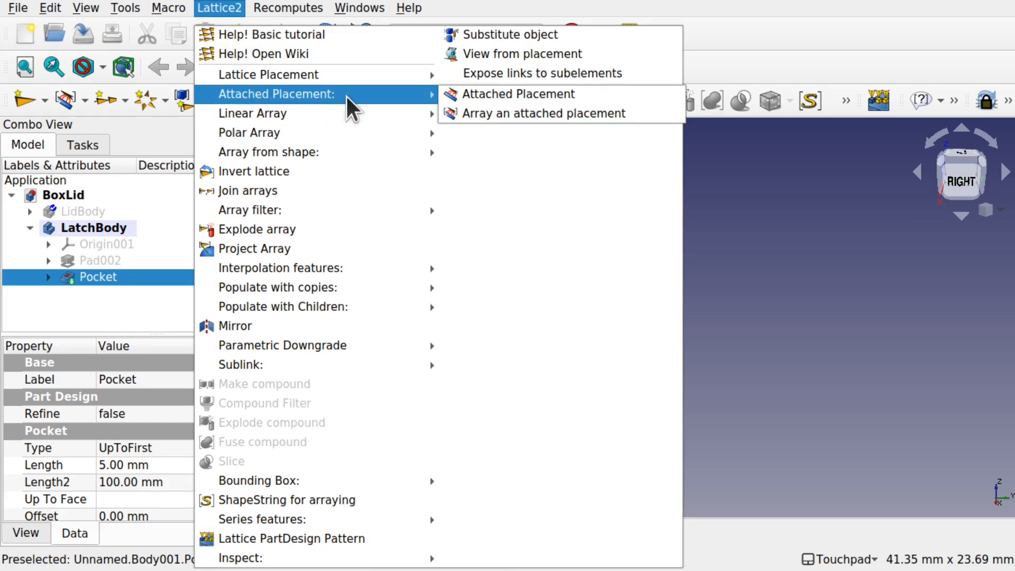
{"action": "left_click", "coordinate": [468, 96]}
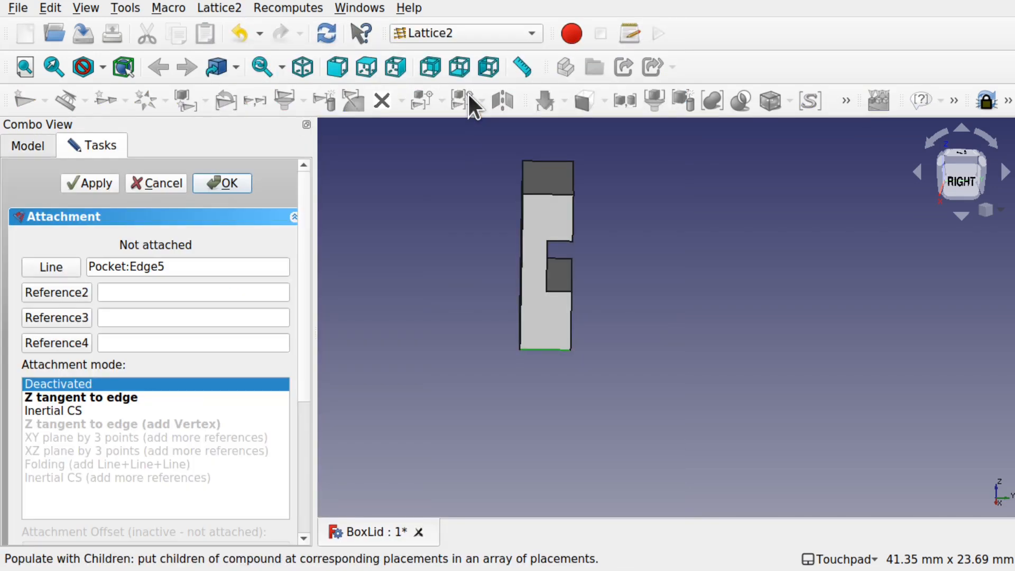
{"action": "left_click", "coordinate": [97, 399]}
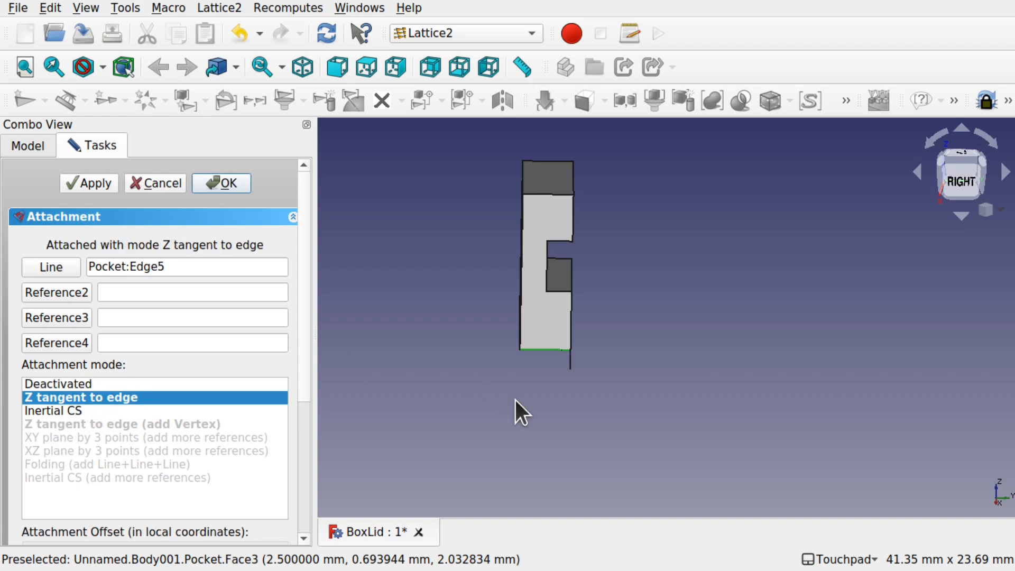
{"action": "left_click_drag", "start_coordinate": [588, 372], "coordinate": [524, 372], "text": "alt"}
{"action": "scroll", "coordinate": [530, 351], "scroll_direction": "up", "scroll_amount": 5}
{"action": "scroll", "coordinate": [531, 351], "scroll_direction": "up", "scroll_amount": 1}
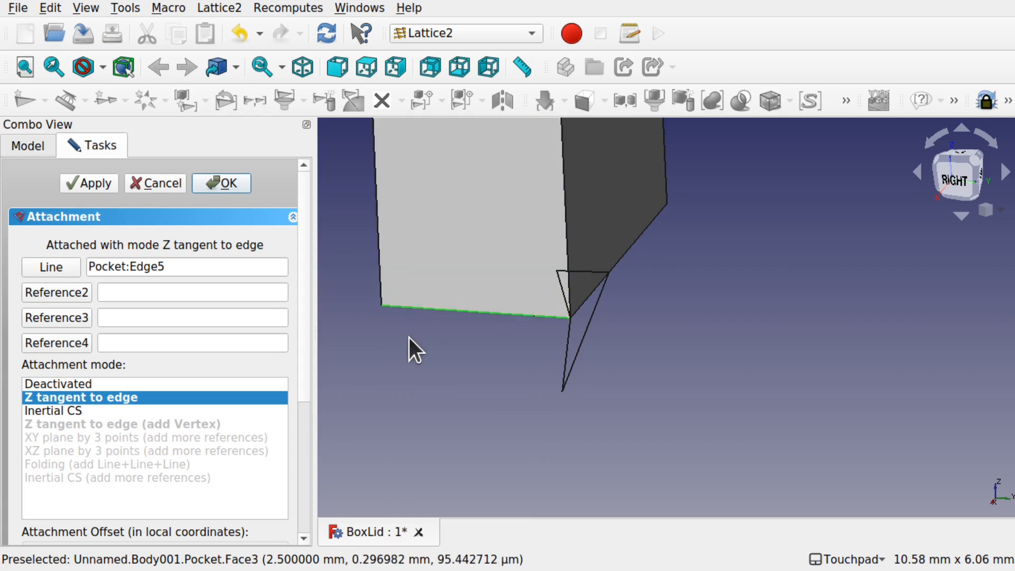
{"action": "scroll", "coordinate": [464, 356], "scroll_direction": "down", "scroll_amount": 5}
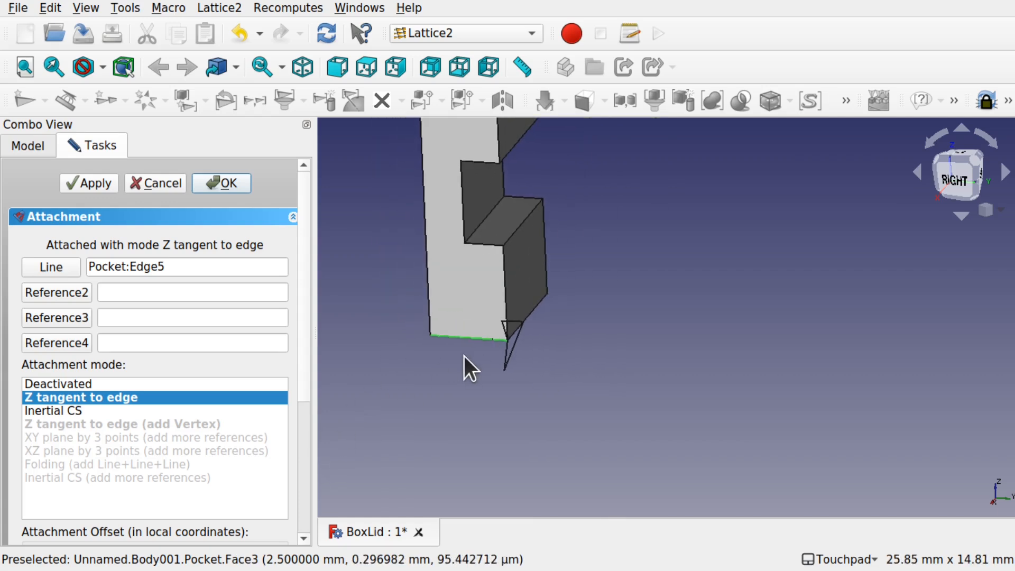
Set the placement's attachment offset rotation around the y-axis to -90°
{"action": "left_click_drag", "start_coordinate": [302, 349], "coordinate": [312, 512]}
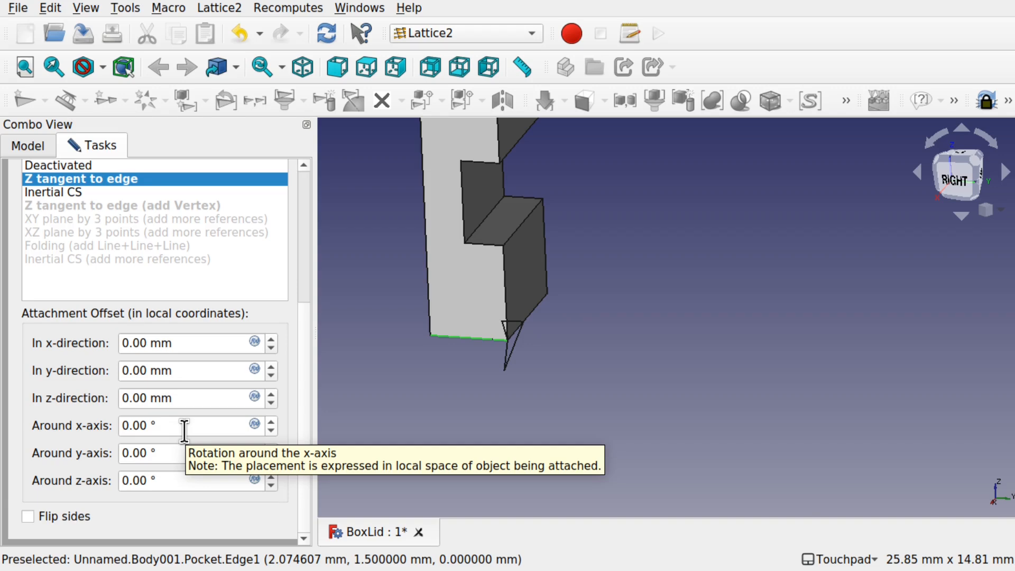
{"action": "left_click", "coordinate": [167, 458]}
{"action": "scroll", "coordinate": [168, 457], "scroll_direction": "down", "scroll_amount": 4}
{"action": "scroll", "coordinate": [167, 457], "scroll_direction": "down", "scroll_amount": 13}
{"action": "scroll", "coordinate": [168, 458], "scroll_direction": "down", "scroll_amount": 20}
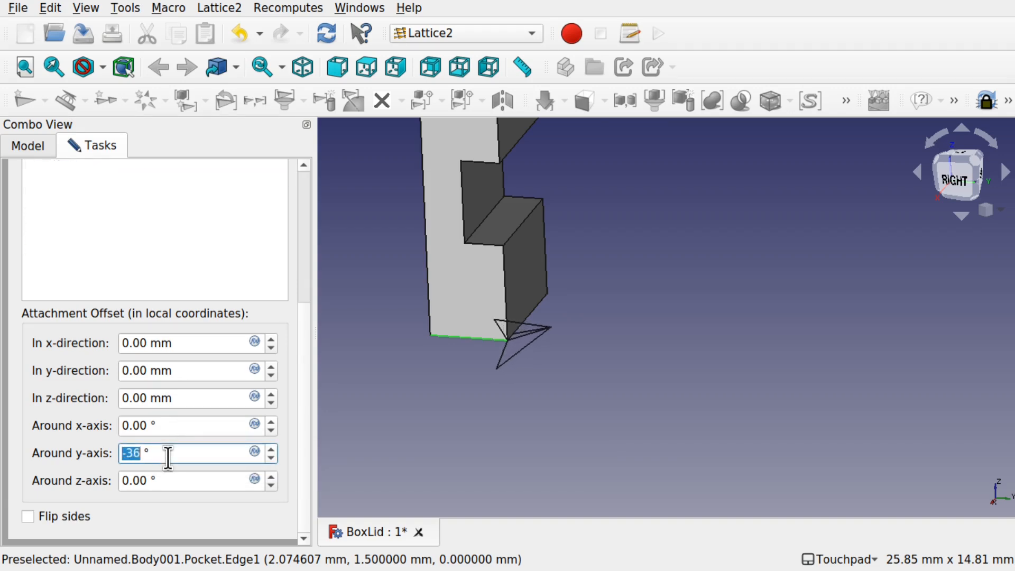
{"action": "scroll", "coordinate": [168, 458], "scroll_direction": "up", "scroll_amount": 12}
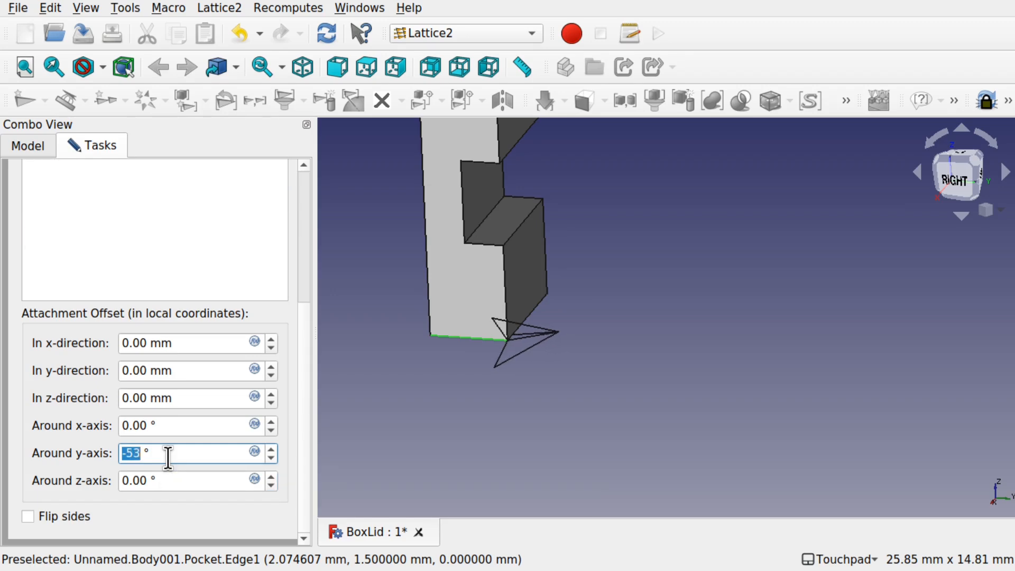
{"action": "scroll", "coordinate": [168, 458], "scroll_direction": "down", "scroll_amount": 20}
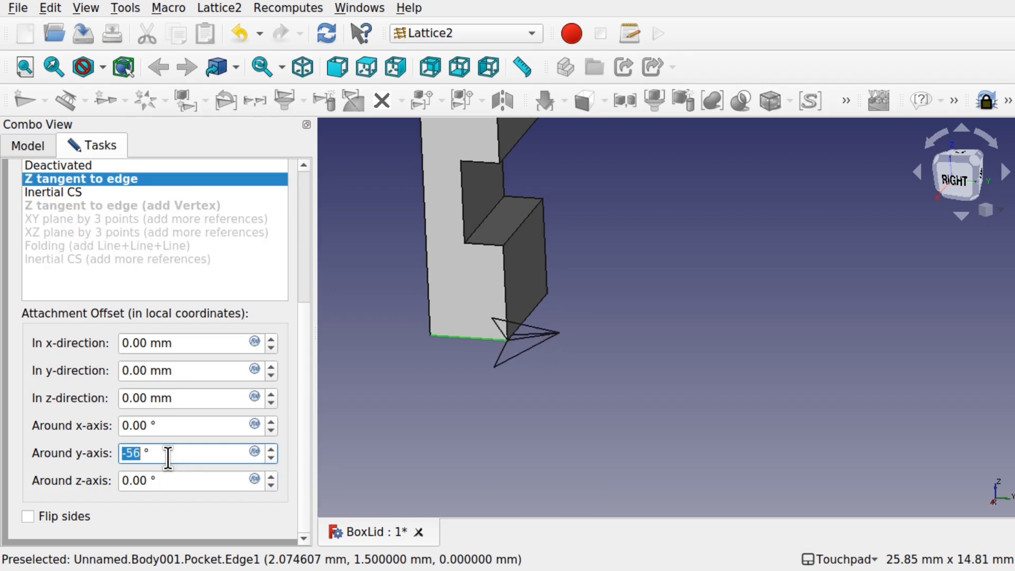
{"action": "type", "text": "-90"}
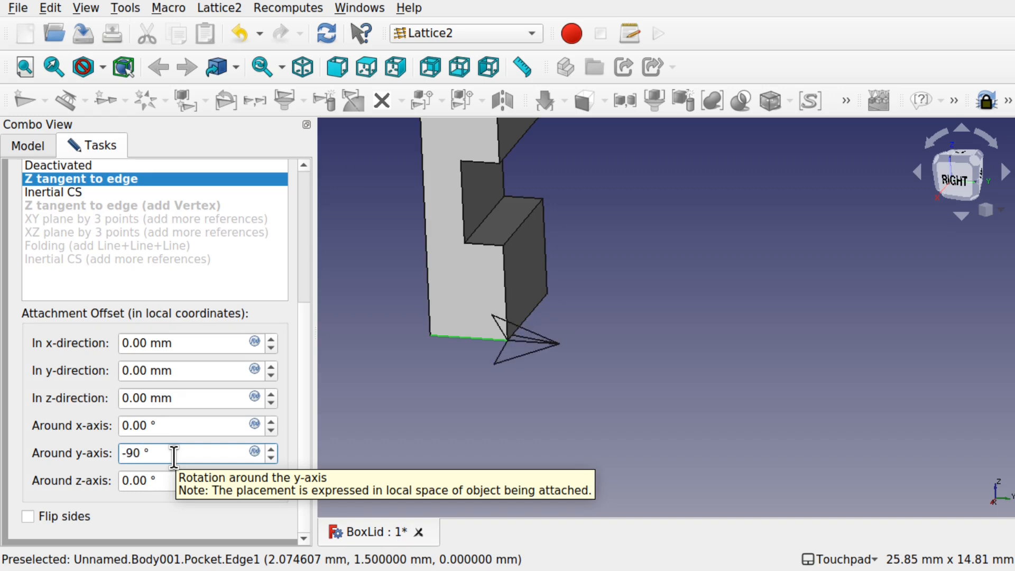
Set the placement's attachment offset rotation around the x-axis to -90°
{"action": "left_click", "coordinate": [181, 480]}
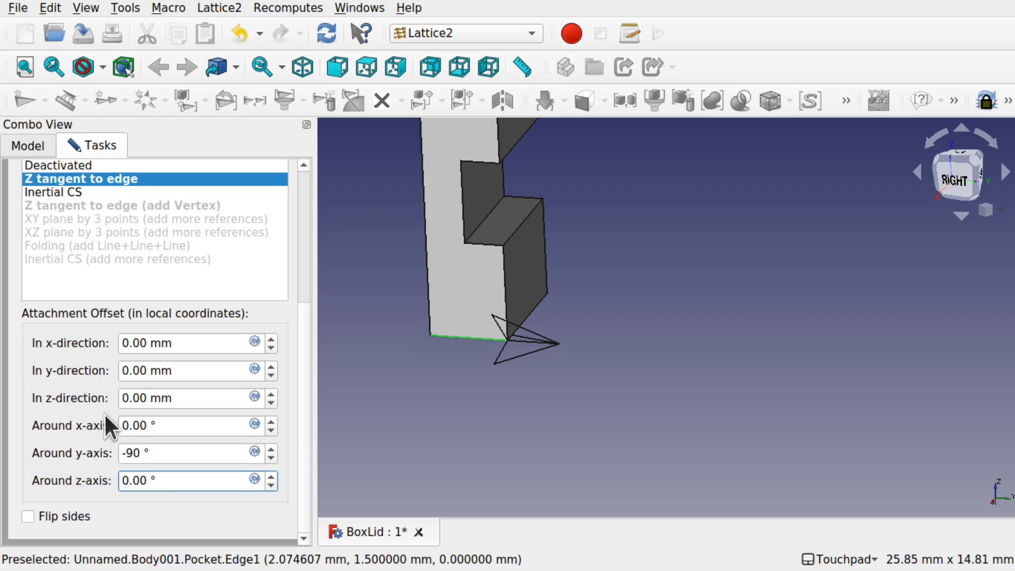
{"action": "left_click", "coordinate": [170, 425]}
{"action": "scroll", "coordinate": [188, 427], "scroll_direction": "up", "scroll_amount": 7}
{"action": "scroll", "coordinate": [188, 427], "scroll_direction": "down", "scroll_amount": 8}
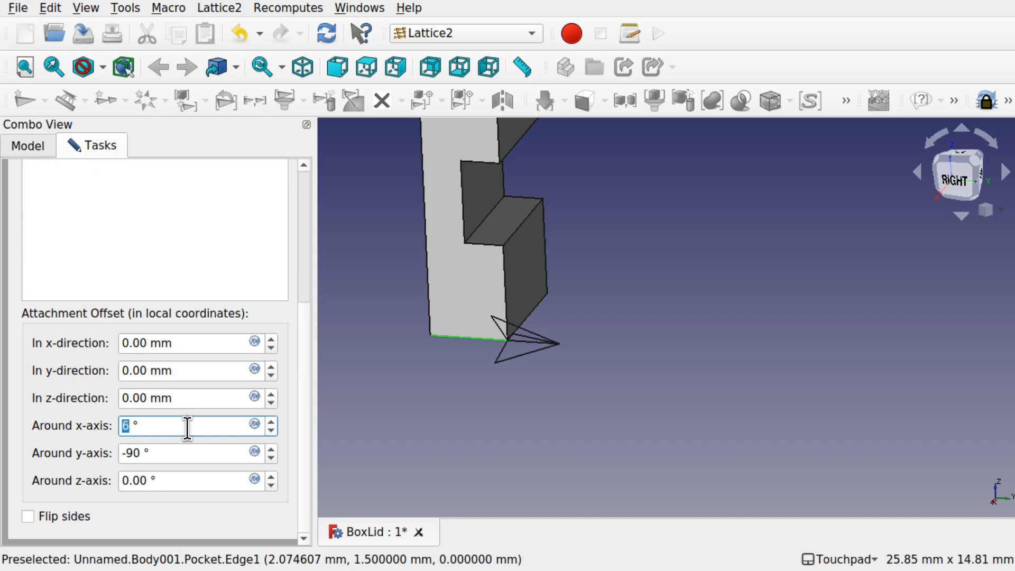
{"action": "scroll", "coordinate": [188, 427], "scroll_direction": "down", "scroll_amount": 10}
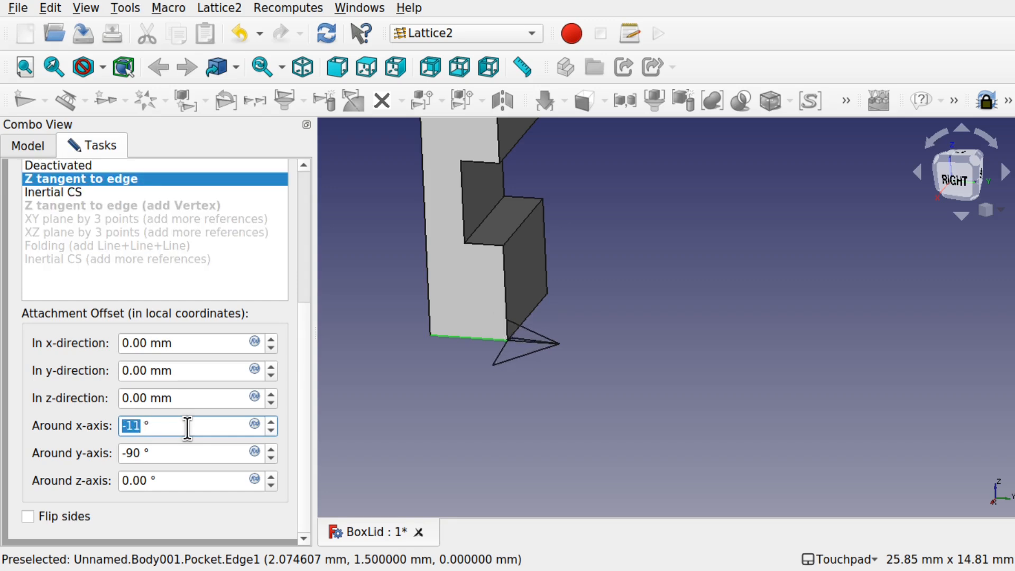
{"action": "type", "text": "-90"}
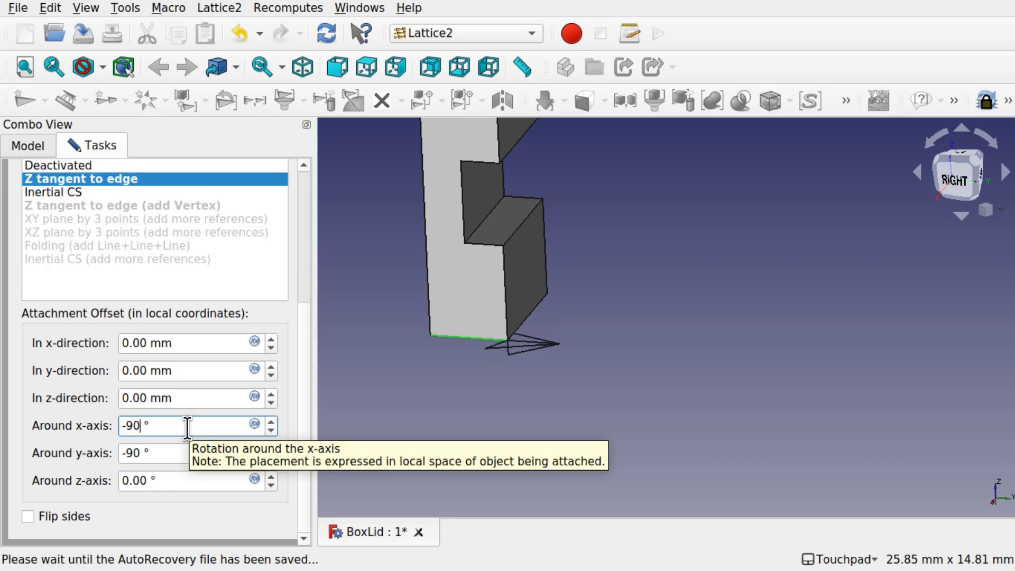
{"action": "left_click", "coordinate": [604, 350]}
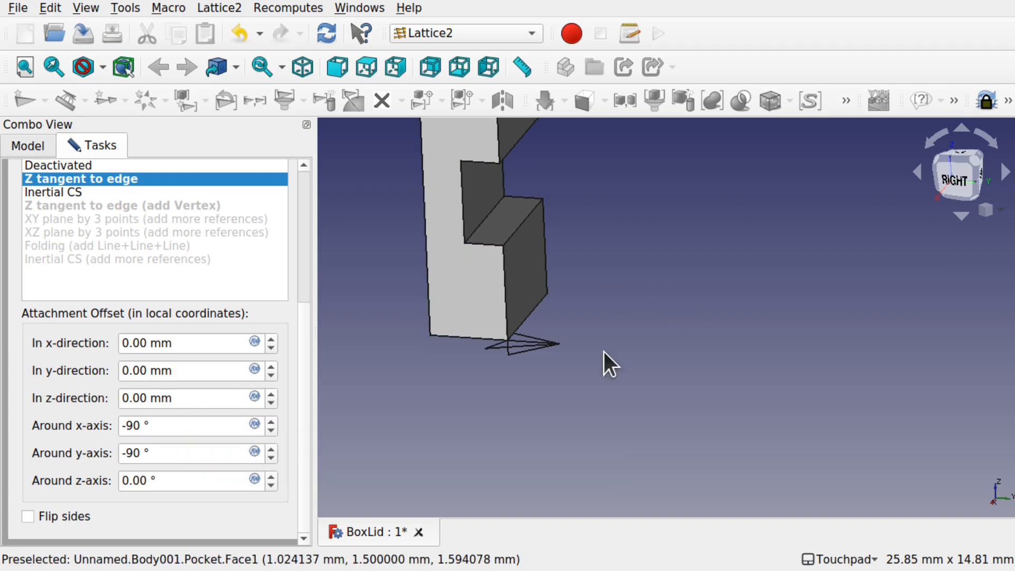
Examine the placement marker's orientation at the latch's bottom corner from above, below and close up
{"action": "left_click_drag", "start_coordinate": [561, 291], "coordinate": [574, 353], "text": "shift"}
{"action": "left_click_drag", "start_coordinate": [573, 330], "coordinate": [585, 378], "text": "shift"}
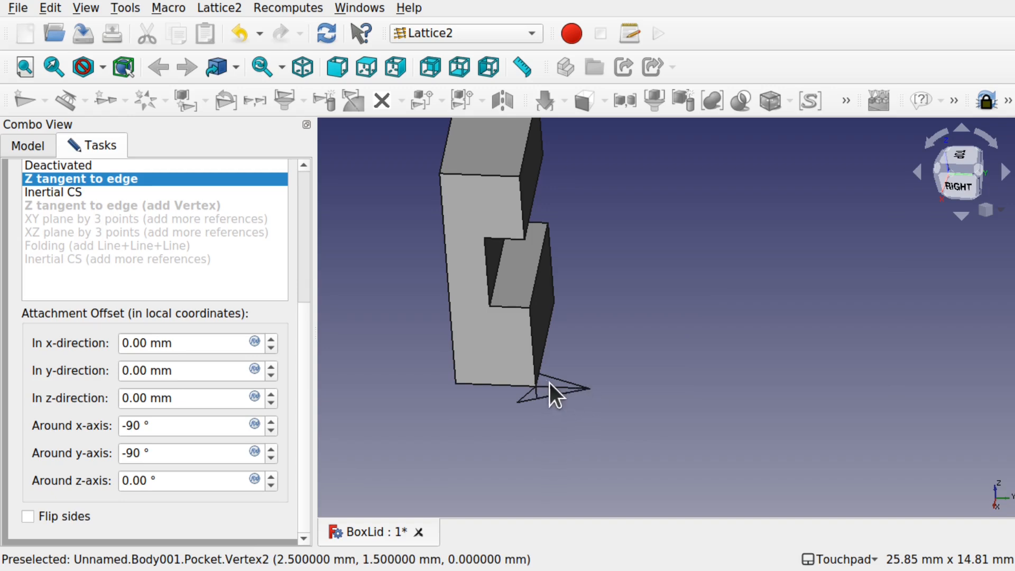
{"action": "left_click_drag", "start_coordinate": [620, 392], "coordinate": [634, 319], "text": "shift"}
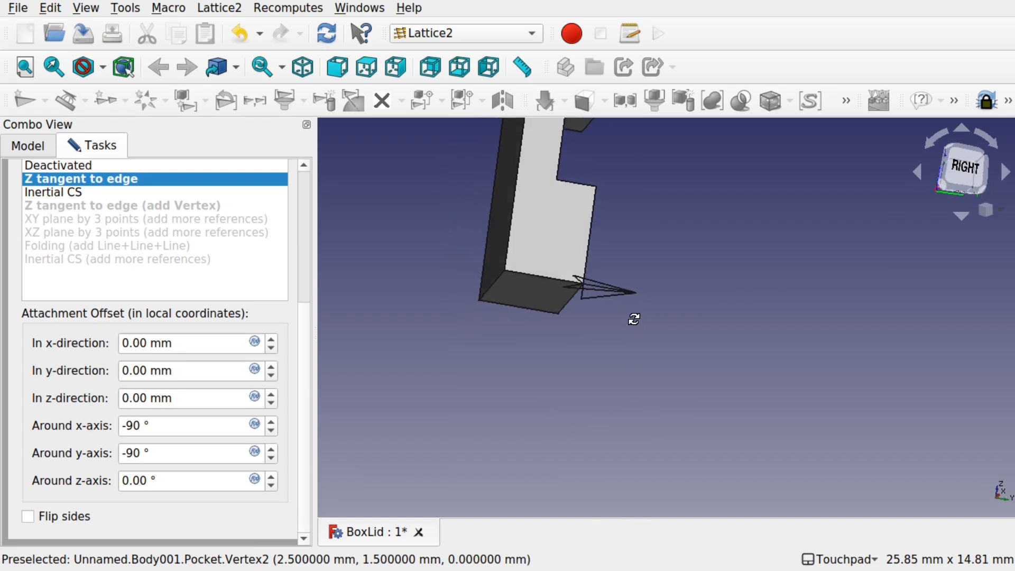
{"action": "left_click_drag", "start_coordinate": [585, 253], "coordinate": [610, 326], "text": "shift"}
{"action": "scroll", "coordinate": [602, 333], "scroll_direction": "up", "scroll_amount": 5}
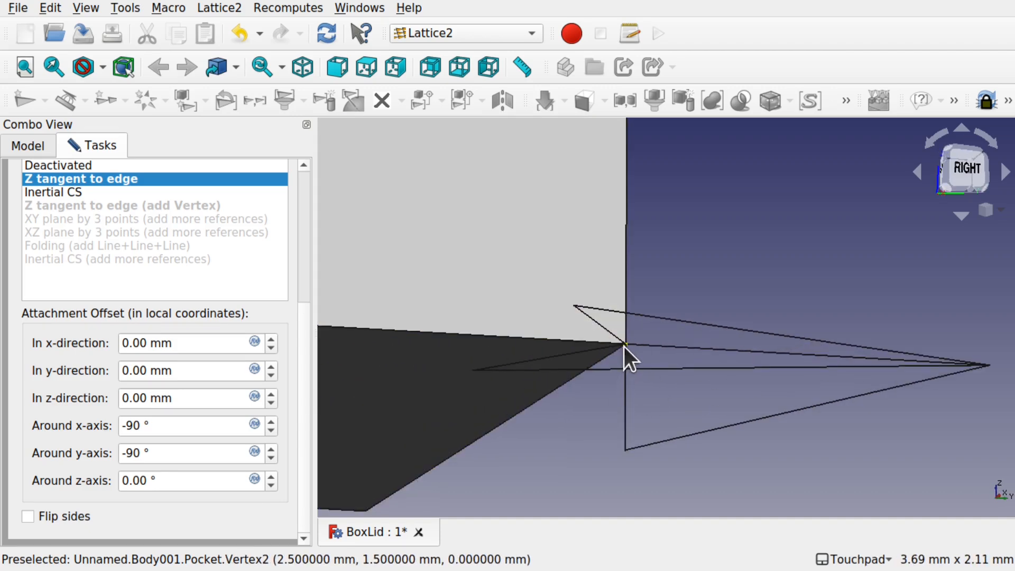
{"action": "left_click_drag", "start_coordinate": [669, 302], "coordinate": [563, 448], "text": "shift"}
{"action": "scroll", "coordinate": [614, 329], "scroll_direction": "down", "scroll_amount": 4}
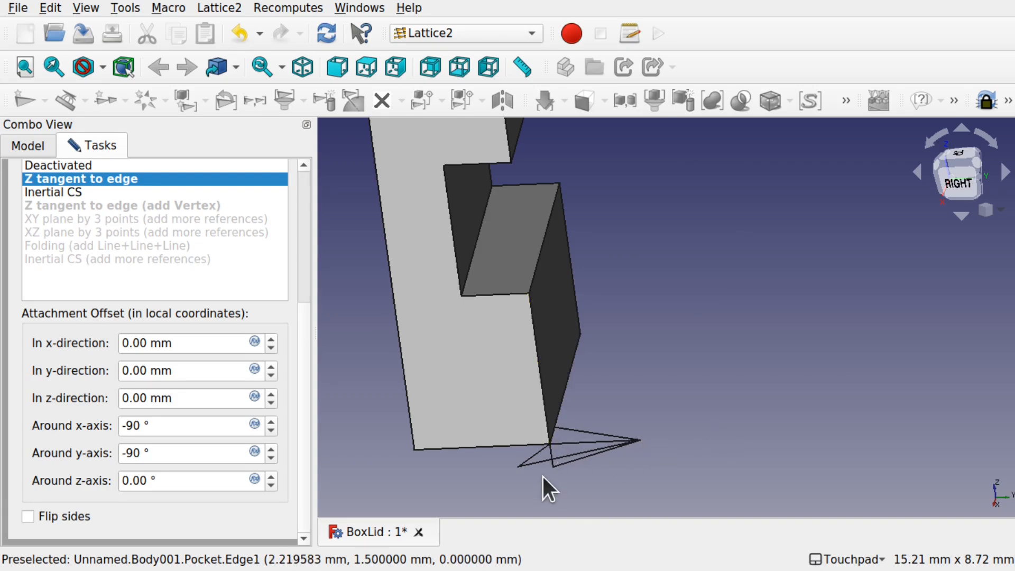
{"action": "left_click_drag", "start_coordinate": [548, 433], "coordinate": [594, 389], "text": "shift"}
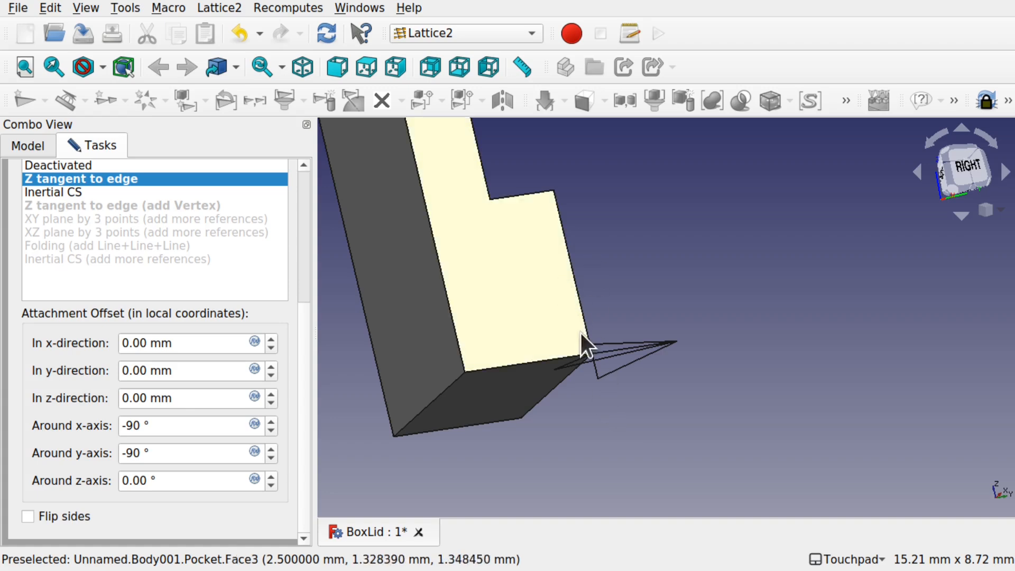
Accept the attached placement on the latch and save the document
{"action": "scroll", "coordinate": [302, 219], "scroll_direction": "up", "scroll_amount": 5}
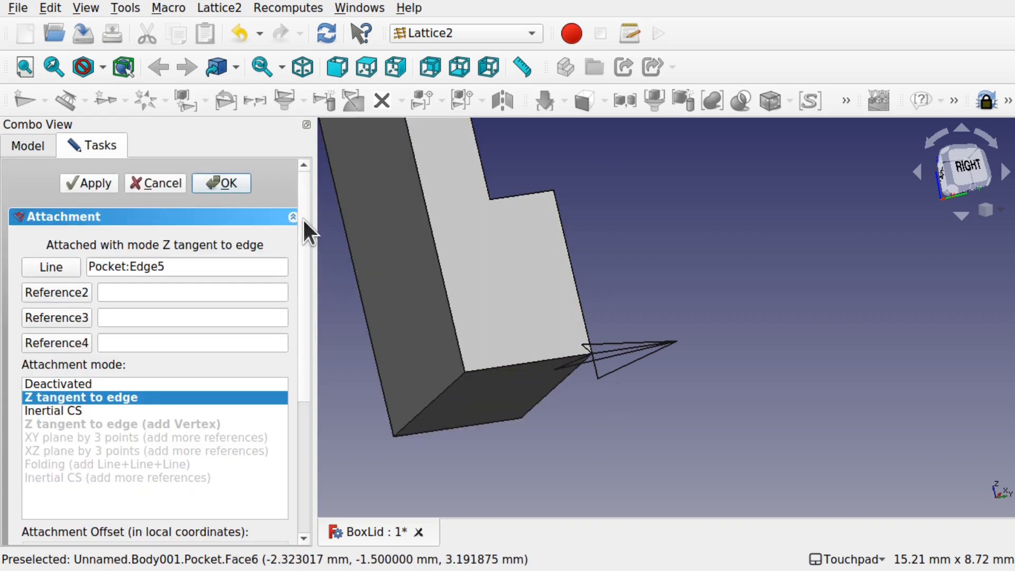
{"action": "left_click", "coordinate": [231, 182]}
{"action": "left_click_drag", "start_coordinate": [577, 262], "coordinate": [555, 302], "text": "shift"}
{"action": "scroll", "coordinate": [551, 302], "scroll_direction": "down", "scroll_amount": 5}
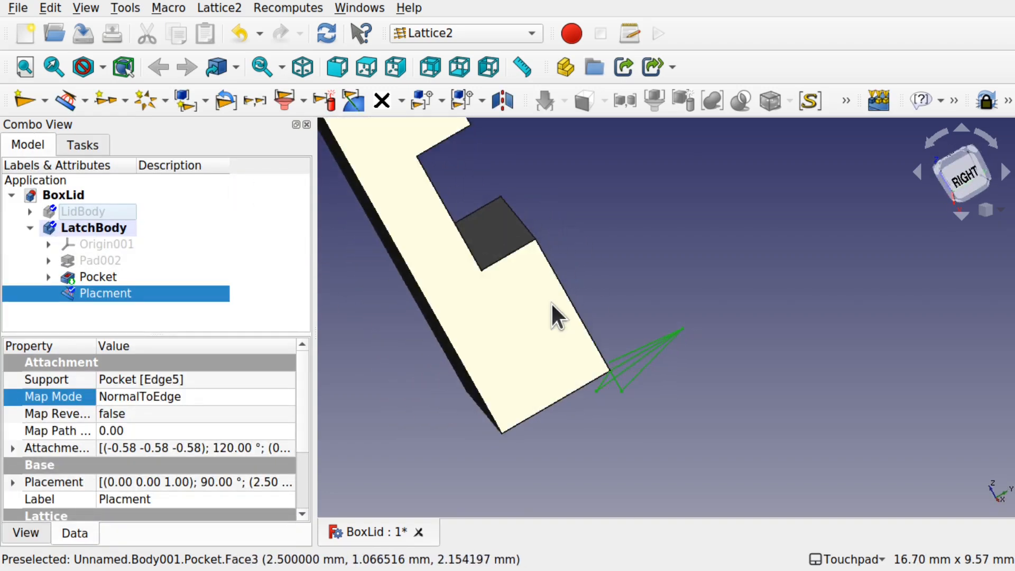
{"action": "key", "text": "ctrl+s"}
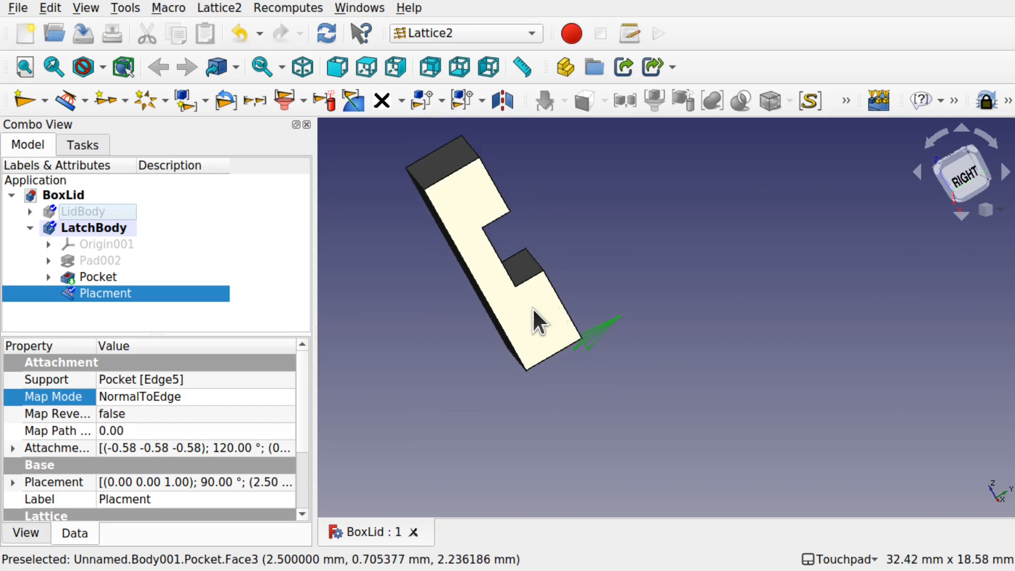
Hide LatchBody and show LidBody so that only the lid is displayed
{"action": "left_click", "coordinate": [110, 229]}
{"action": "key", "text": "space"}
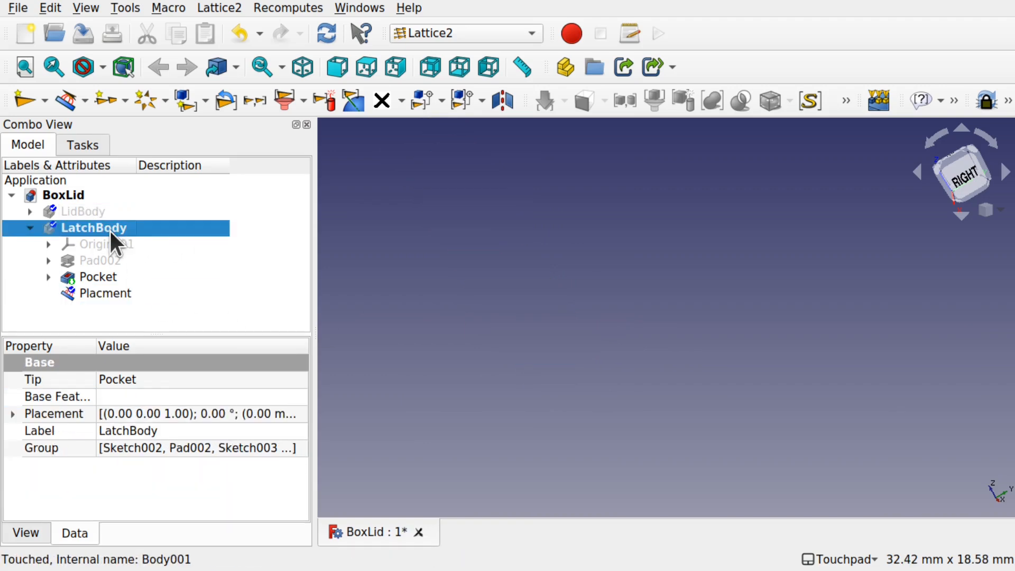
{"action": "left_click", "coordinate": [86, 213]}
{"action": "key", "text": "space"}
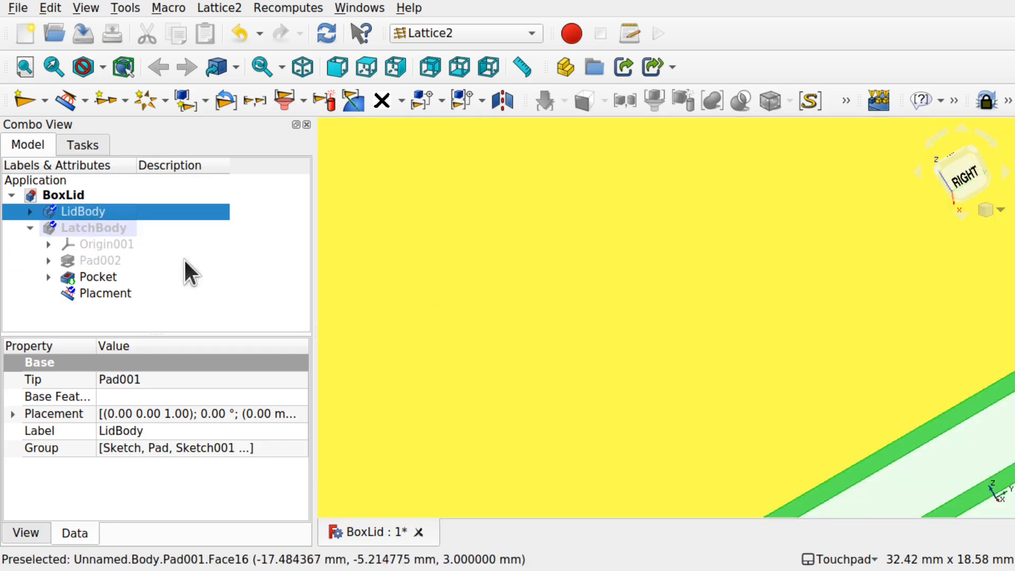
{"action": "scroll", "coordinate": [465, 247], "scroll_direction": "down", "scroll_amount": 2}
{"action": "scroll", "coordinate": [465, 245], "scroll_direction": "down", "scroll_amount": 5}
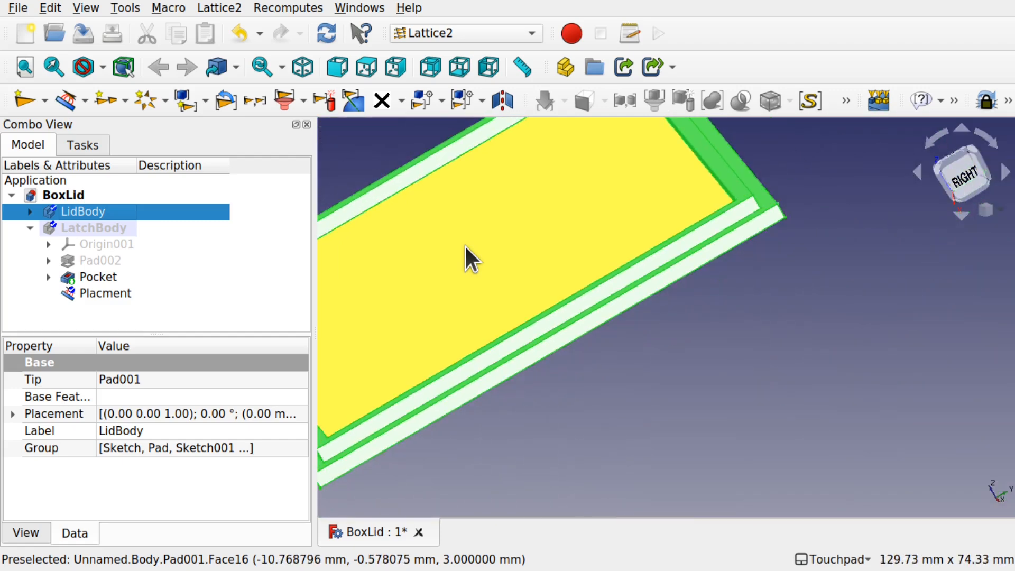
{"action": "middle_click_drag", "start_coordinate": [465, 245], "coordinate": [661, 278]}
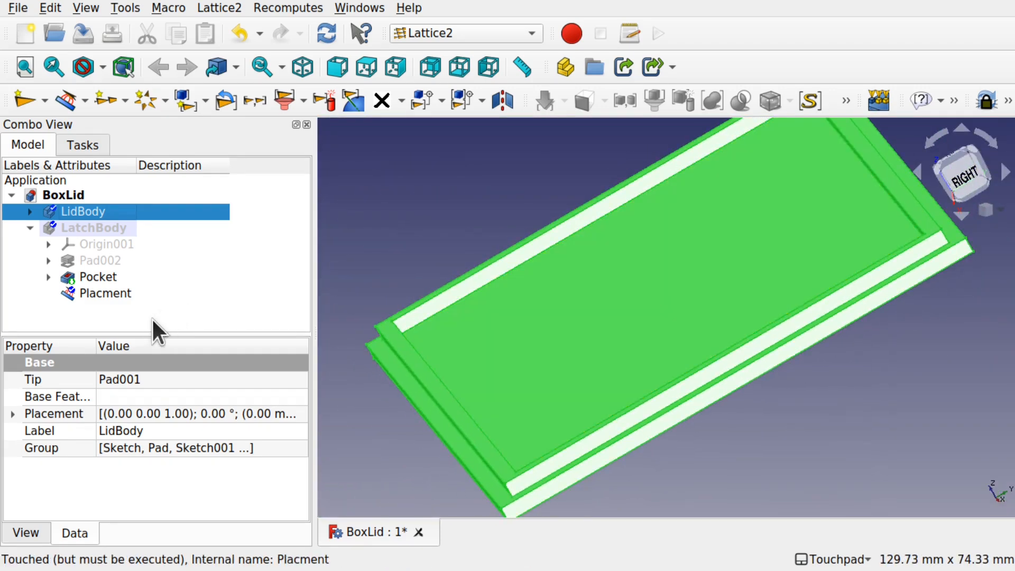
Make LidBody the active body and clear the selection in the model tree
{"action": "left_click", "coordinate": [142, 316]}
{"action": "left_click", "coordinate": [70, 214]}
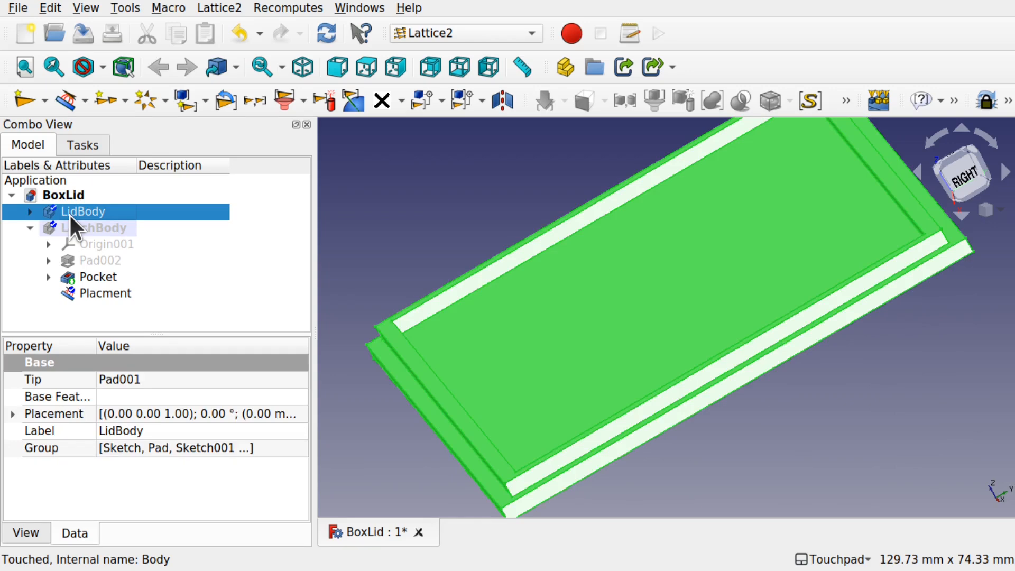
{"action": "right_click", "coordinate": [69, 213]}
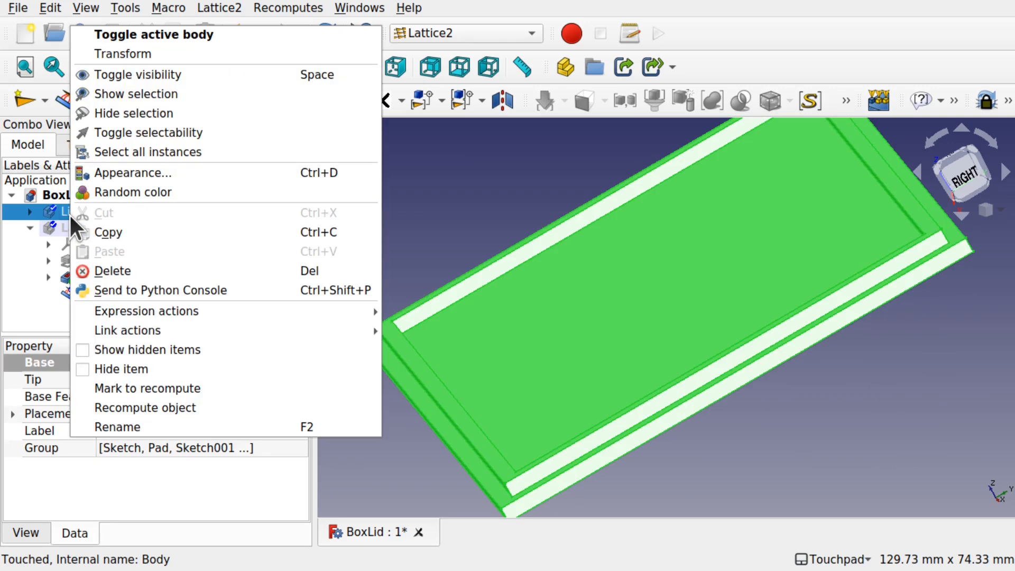
{"action": "left_click", "coordinate": [154, 38]}
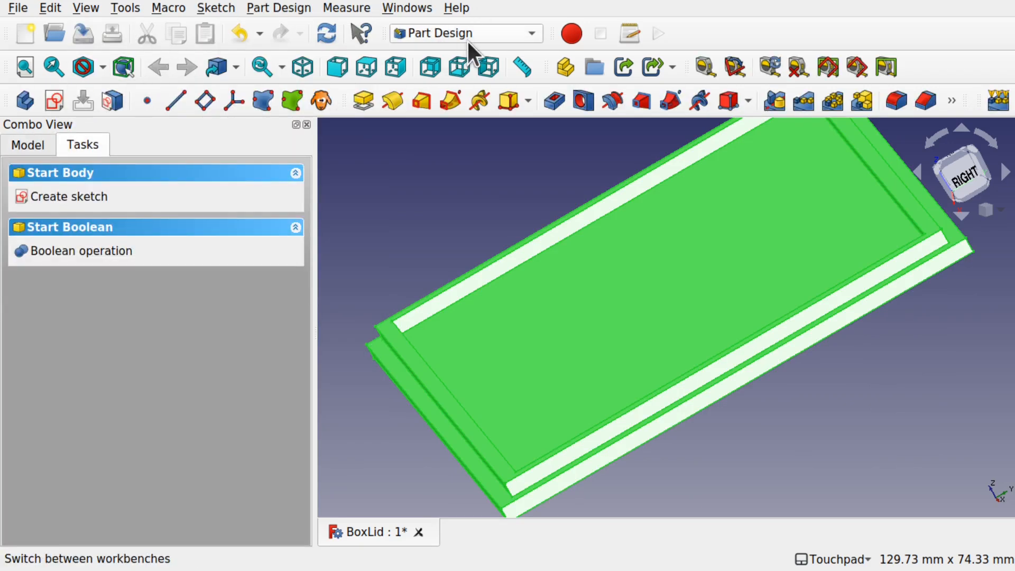
{"action": "left_click", "coordinate": [21, 148]}
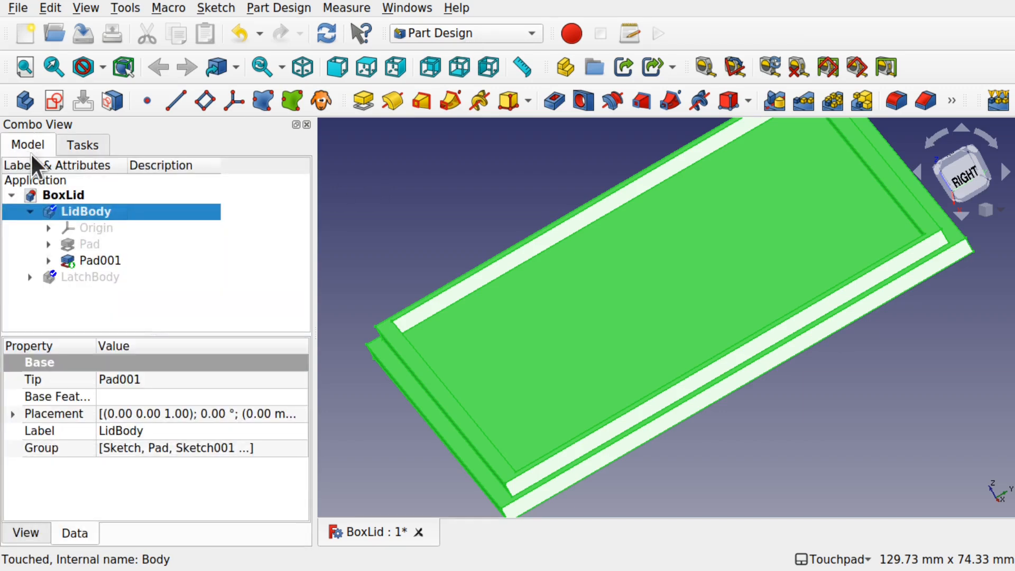
{"action": "left_click", "coordinate": [136, 277]}
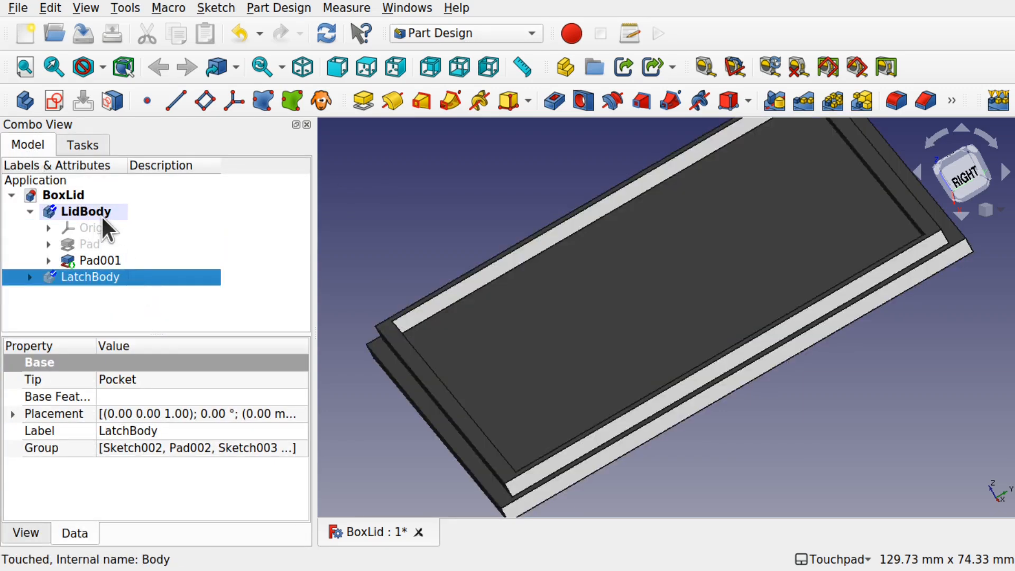
{"action": "key", "text": "Escape"}
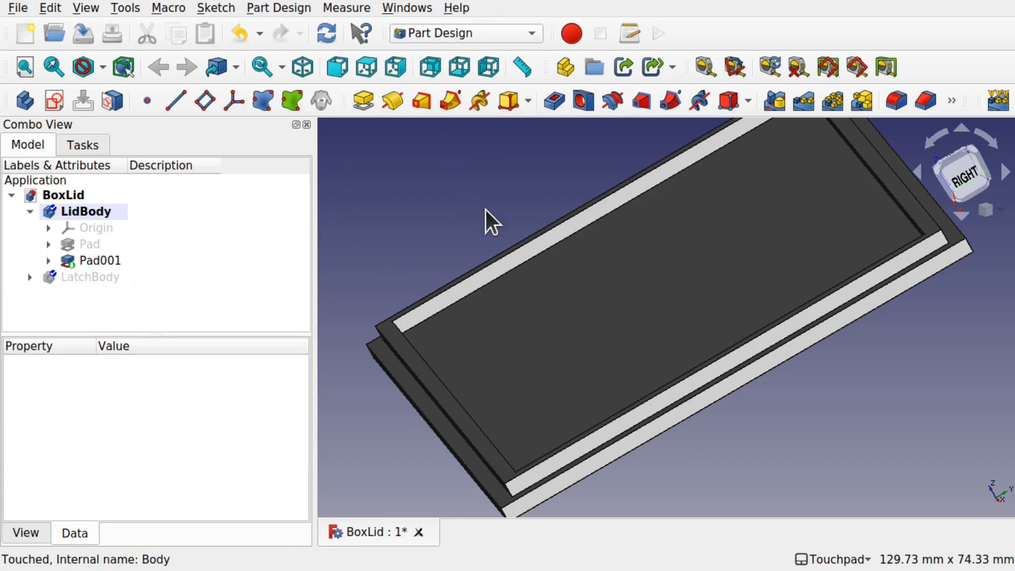
Start a new sketch on the top face of the lid's rim
{"action": "scroll", "coordinate": [486, 209], "scroll_direction": "down", "scroll_amount": 3}
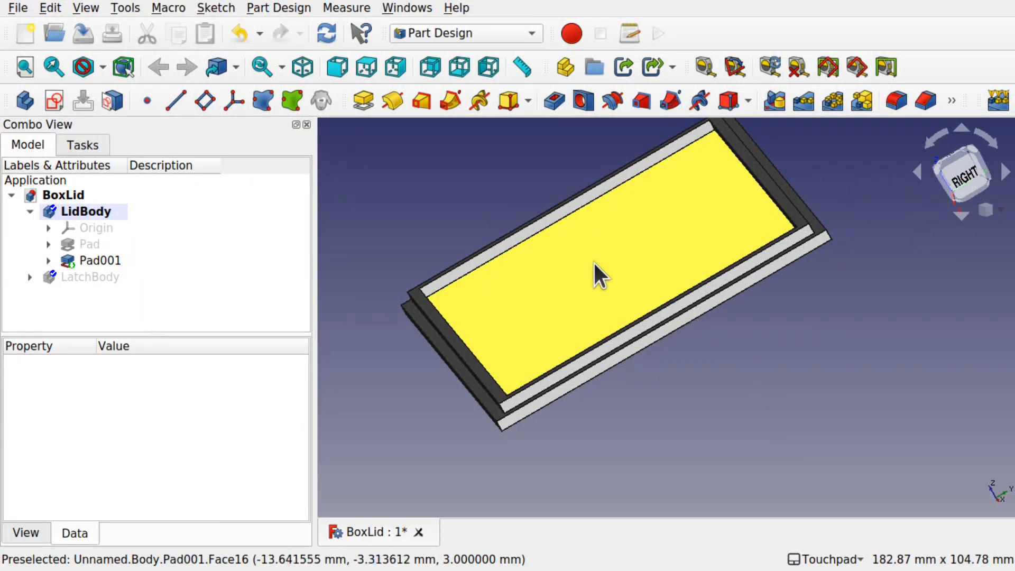
{"action": "left_click_drag", "start_coordinate": [497, 212], "coordinate": [539, 252], "text": "shift"}
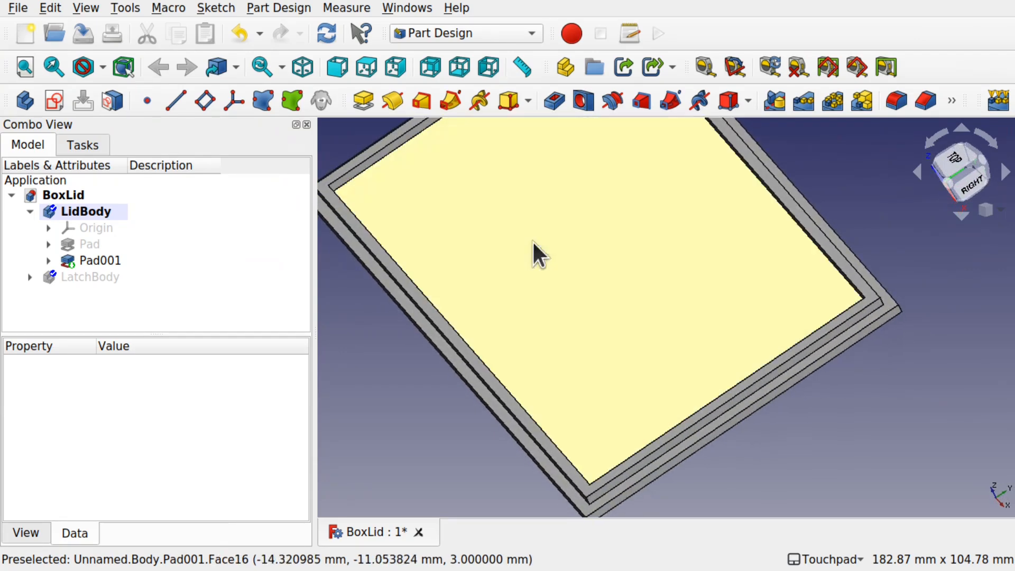
{"action": "left_click", "coordinate": [437, 318]}
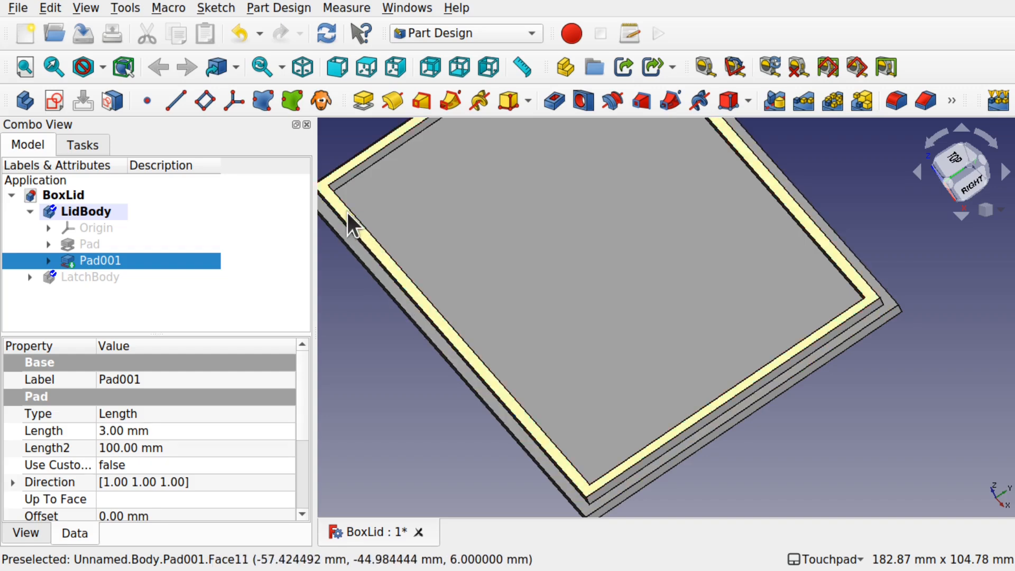
{"action": "left_click", "coordinate": [55, 100]}
{"action": "mouse_move", "coordinate": [584, 217]}
{"action": "middle_mouse_down", "text": "shift"}
{"action": "mouse_move", "coordinate": [738, 222]}
{"action": "mouse_move", "coordinate": [582, 293]}
{"action": "middle_mouse_up", "text": "shift"}
{"action": "scroll", "coordinate": [737, 226], "scroll_direction": "down", "scroll_amount": 3}
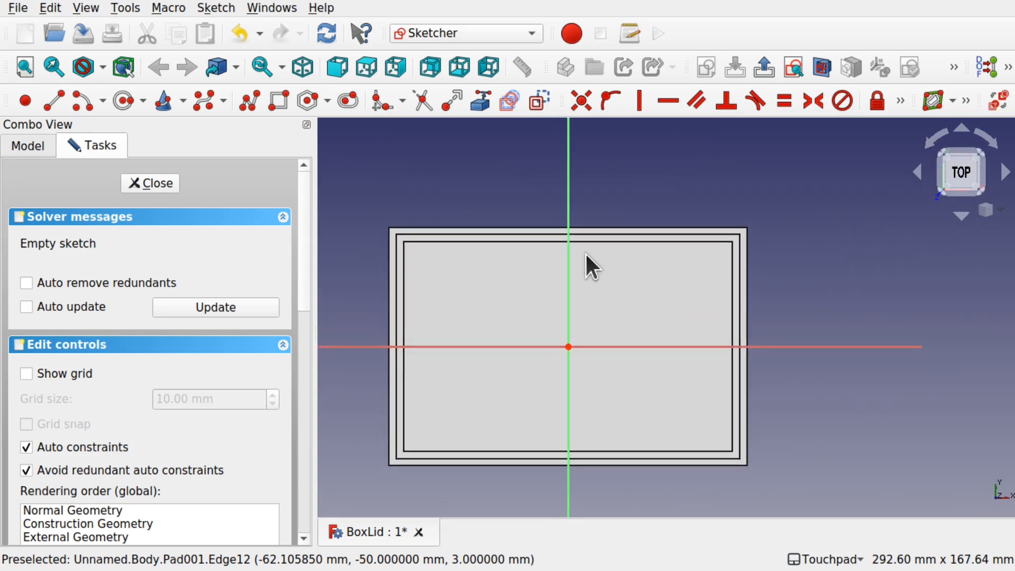
Reference the rim's outer and inner edges along the lid's upper long side as external geometry
{"action": "scroll", "coordinate": [585, 252], "scroll_direction": "up", "scroll_amount": 5}
{"action": "scroll", "coordinate": [585, 252], "scroll_direction": "down", "scroll_amount": 1}
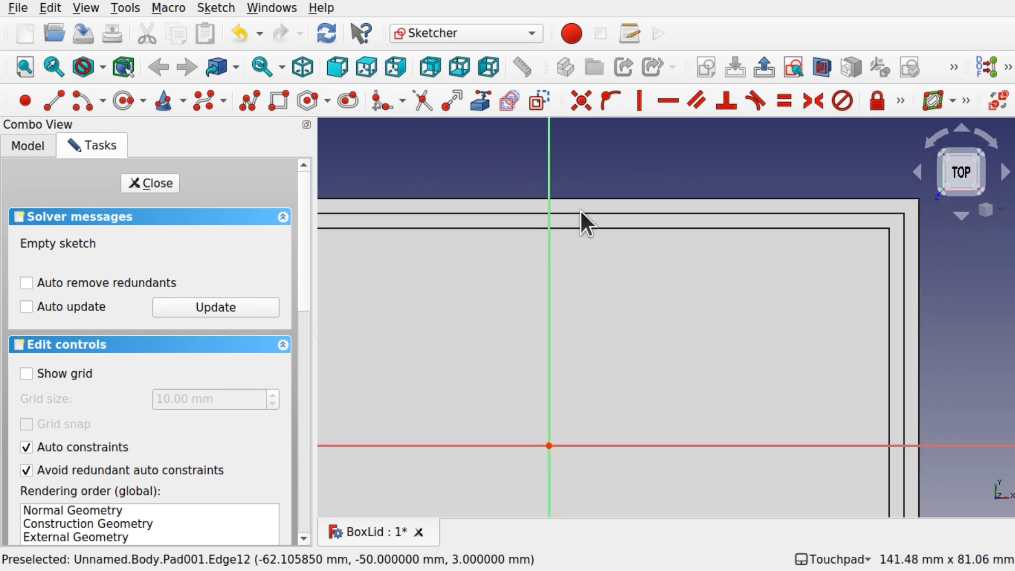
{"action": "scroll", "coordinate": [585, 305], "scroll_direction": "down", "scroll_amount": 3}
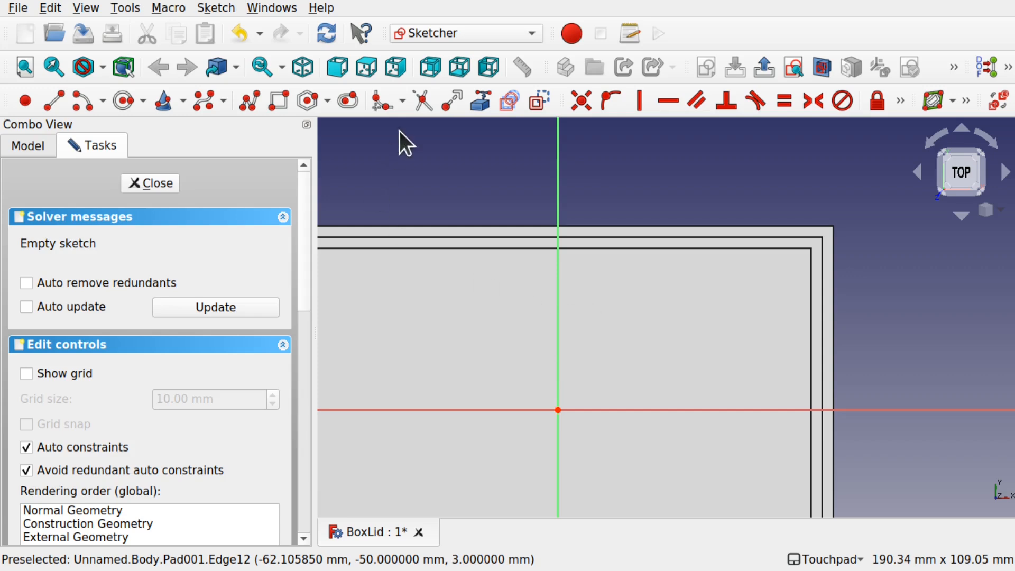
{"action": "left_click", "coordinate": [483, 99]}
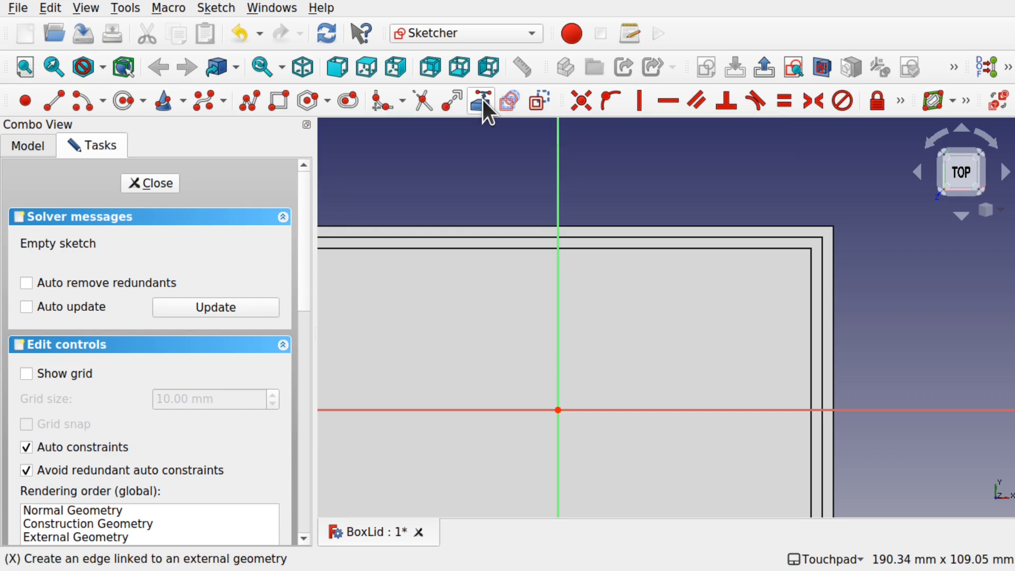
{"action": "left_click", "coordinate": [653, 237]}
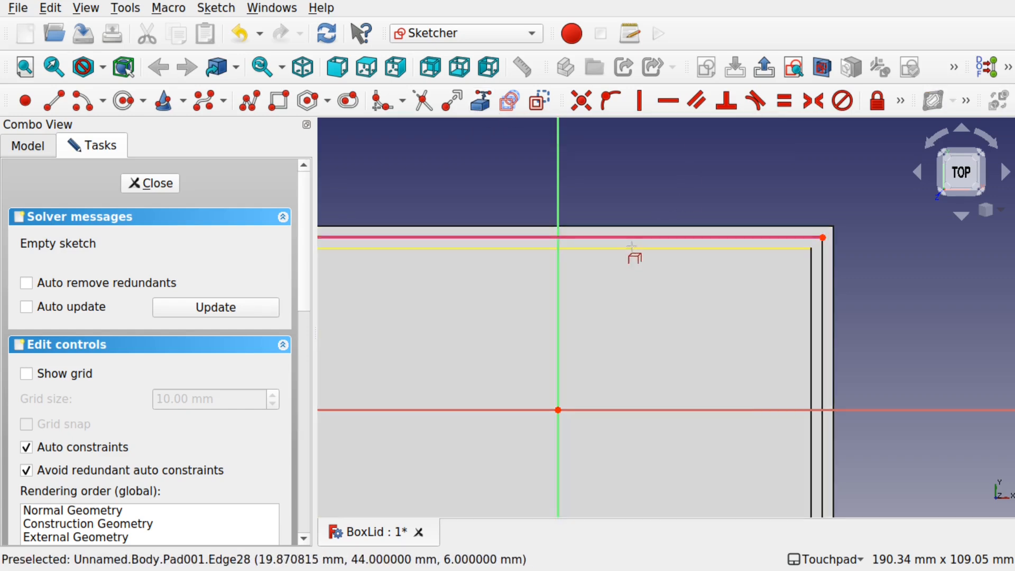
{"action": "left_click", "coordinate": [635, 248]}
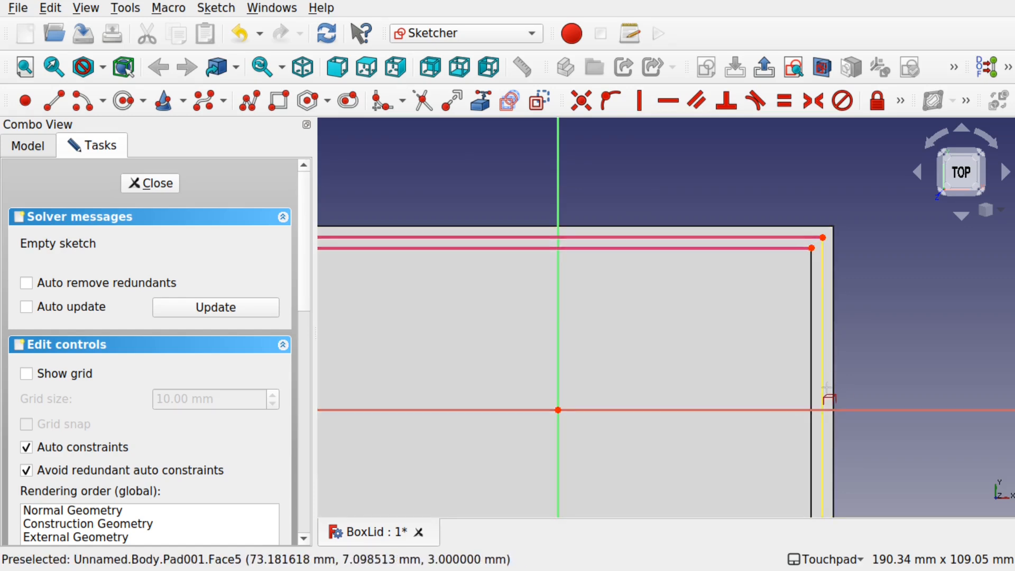
Draw two vertical lines across the upper rim between the referenced edges, at about x = -46 mm and x = 32 mm
{"action": "left_click", "coordinate": [55, 99]}
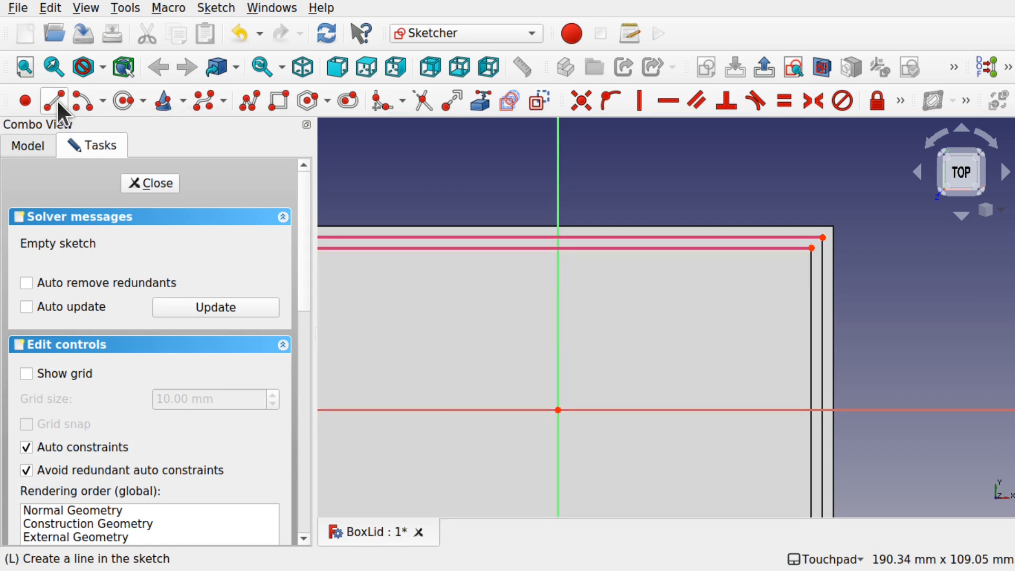
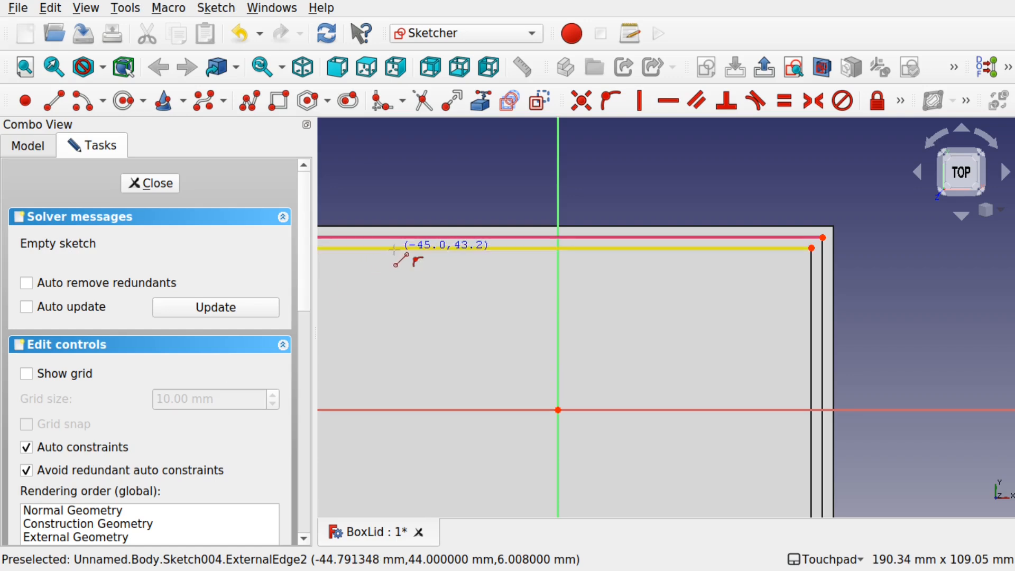
{"action": "scroll", "coordinate": [394, 248], "scroll_direction": "up", "scroll_amount": 5}
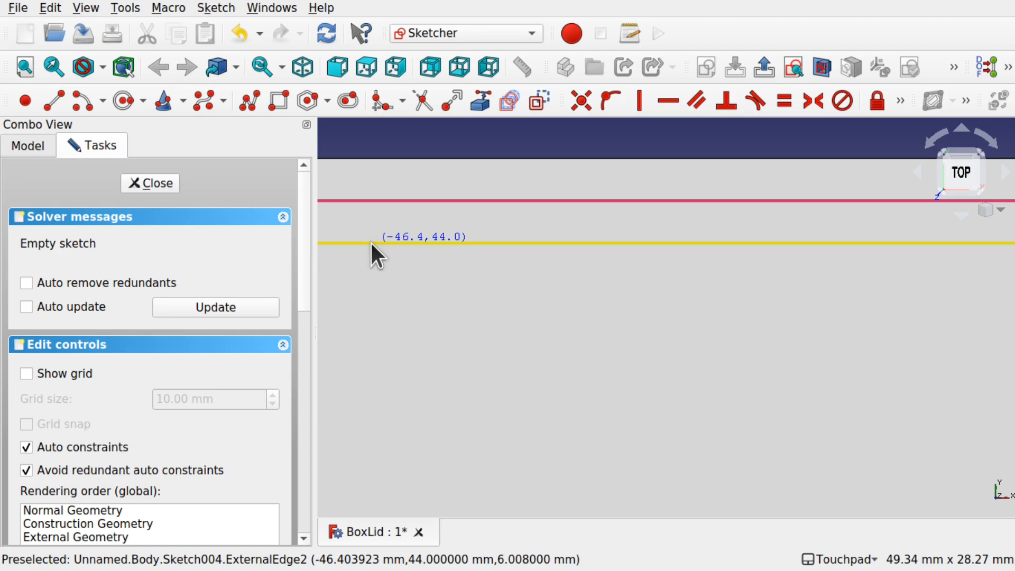
{"action": "left_click", "coordinate": [372, 243]}
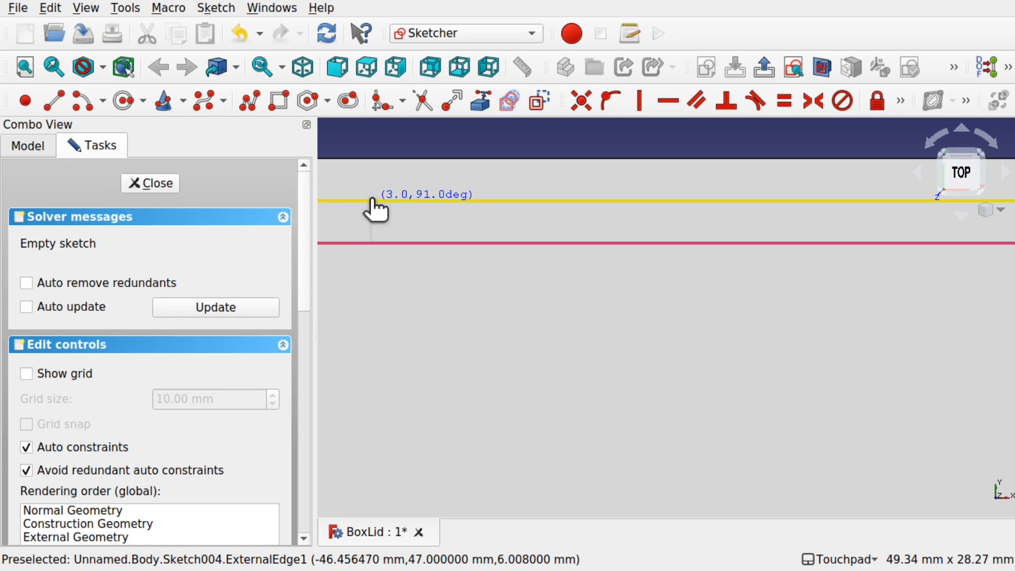
{"action": "left_click", "coordinate": [370, 201]}
{"action": "scroll", "coordinate": [514, 241], "scroll_direction": "down", "scroll_amount": 6}
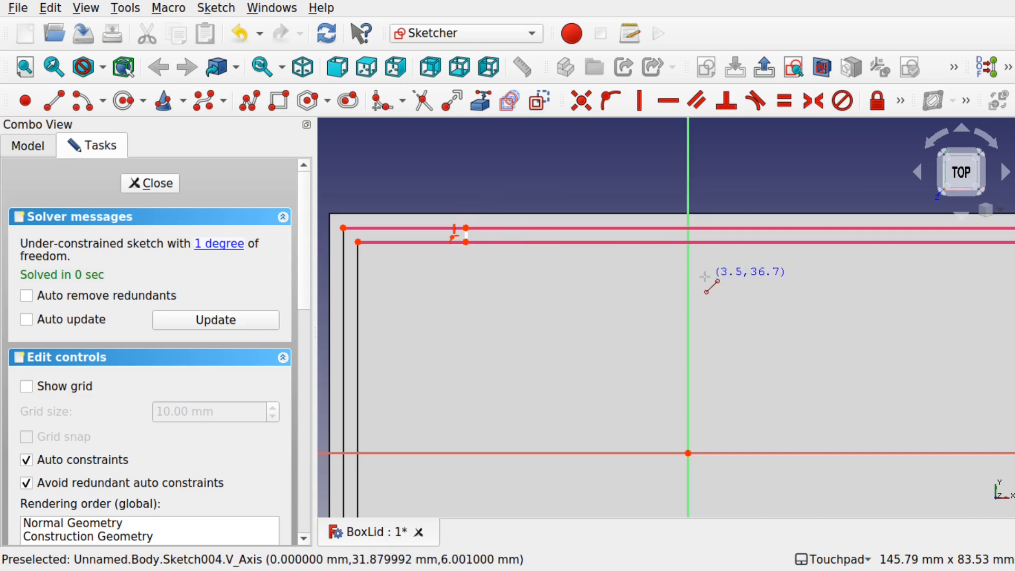
{"action": "mouse_move", "coordinate": [756, 280]}
{"action": "middle_mouse_down"}
{"action": "mouse_move", "coordinate": [516, 344]}
{"action": "mouse_move", "coordinate": [611, 374]}
{"action": "middle_mouse_up"}
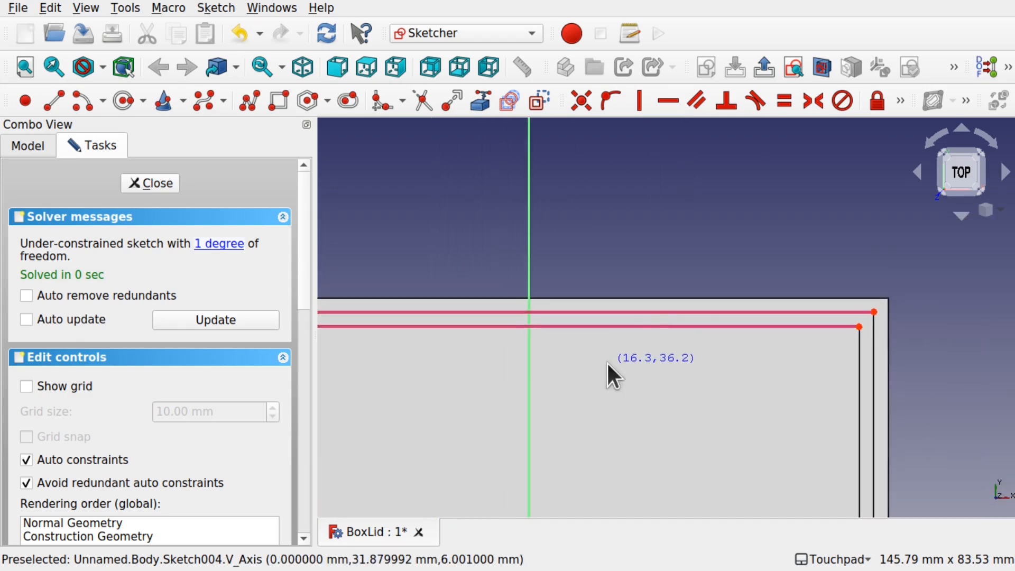
{"action": "left_click", "coordinate": [681, 325]}
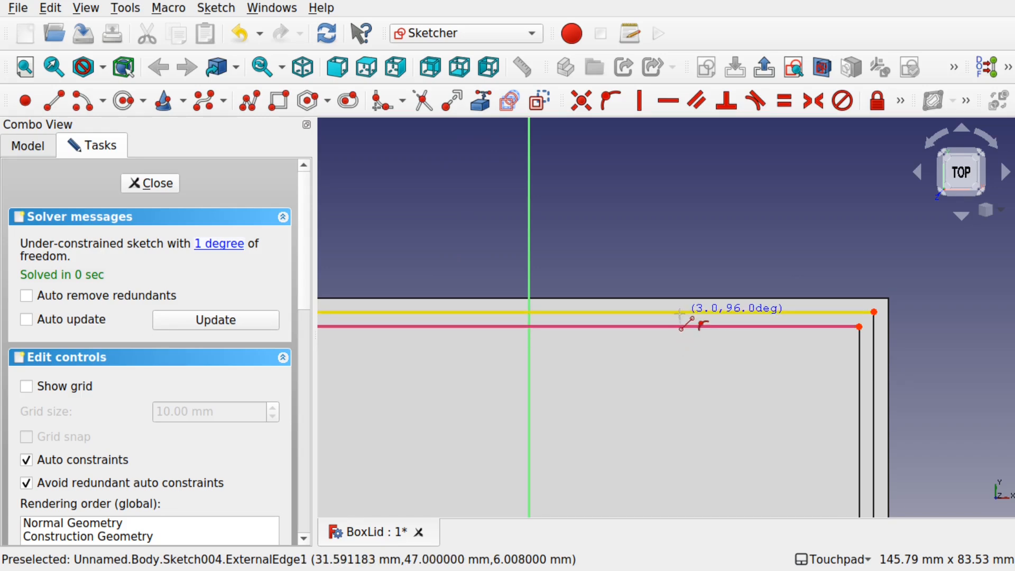
{"action": "left_click", "coordinate": [681, 312]}
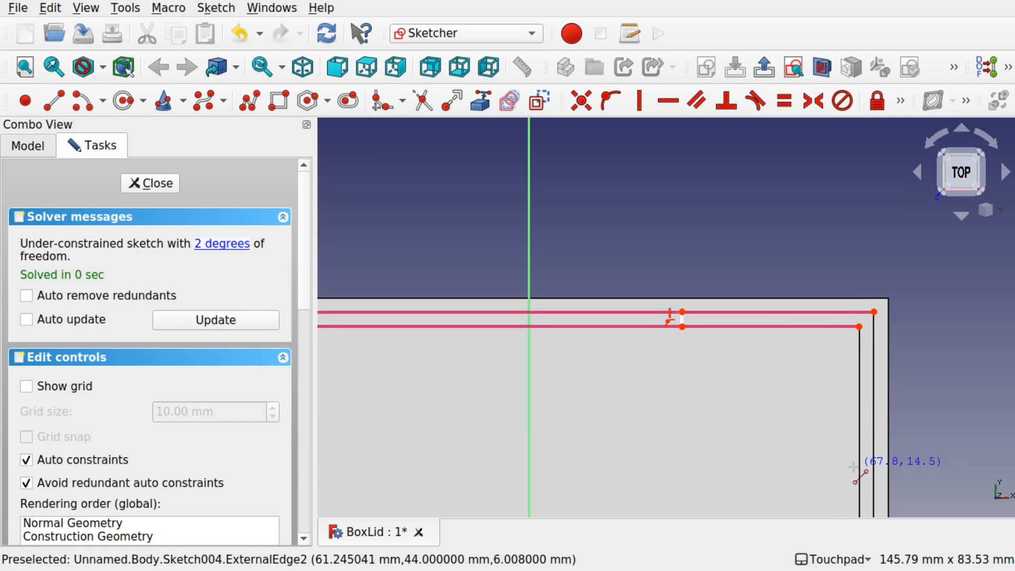
Reference the rim's inner and outer edges on the right short side and draw a line between them at about y = 14 mm
{"action": "left_click", "coordinate": [481, 104]}
{"action": "left_click", "coordinate": [859, 426]}
{"action": "left_click", "coordinate": [874, 425]}
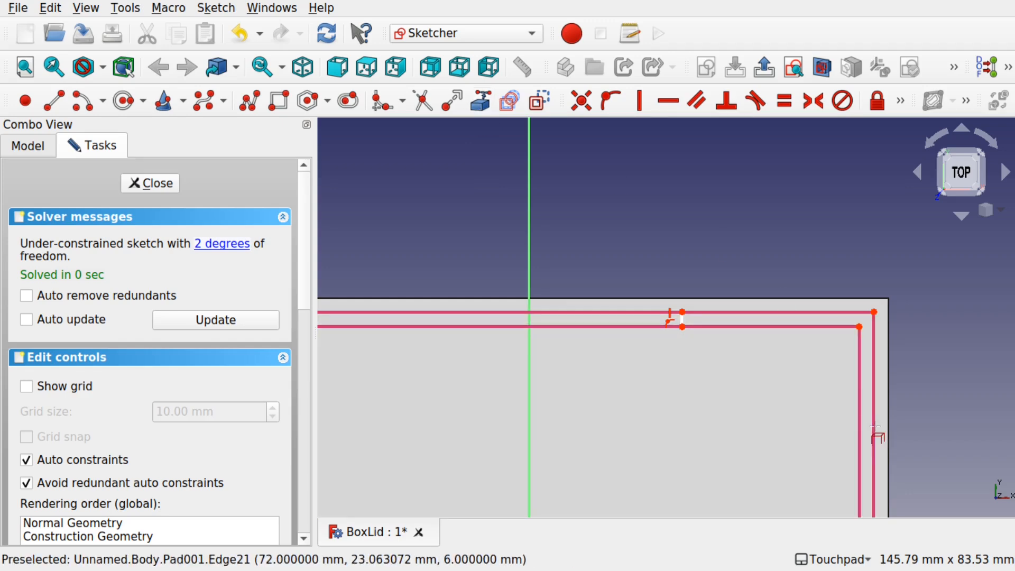
{"action": "left_click", "coordinate": [53, 101]}
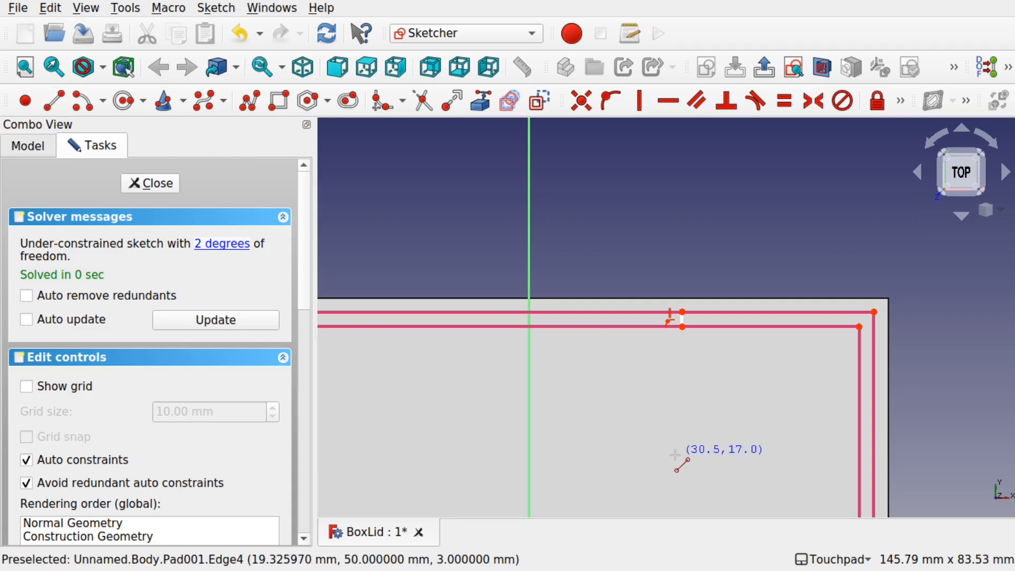
{"action": "left_click", "coordinate": [859, 467]}
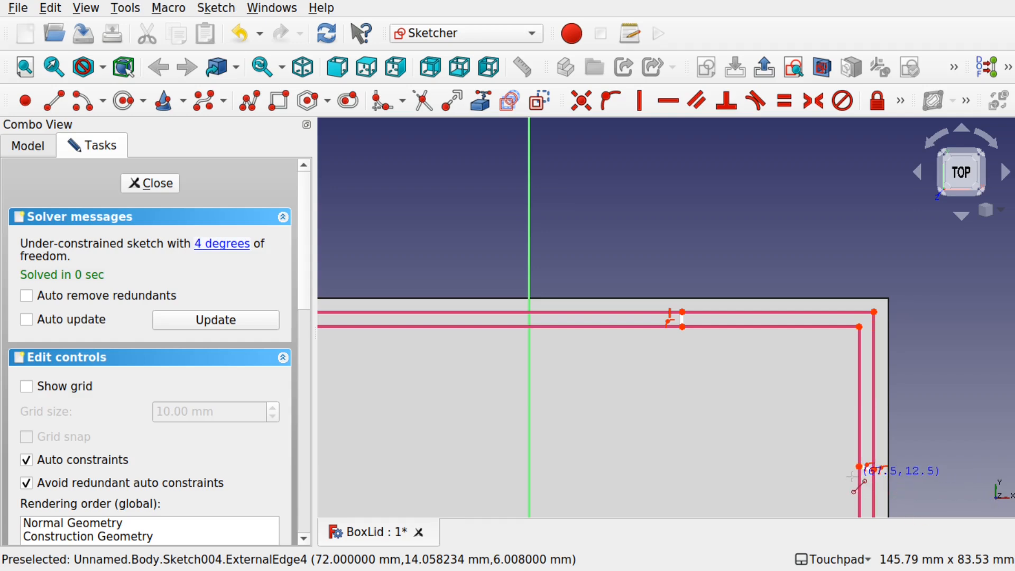
Constrain the line across the short-side rim to horizontal and close the sketch
{"action": "scroll", "coordinate": [853, 475], "scroll_direction": "up", "scroll_amount": 10}
{"action": "scroll", "coordinate": [996, 282], "scroll_direction": "down", "scroll_amount": 5}
{"action": "scroll", "coordinate": [995, 280], "scroll_direction": "up", "scroll_amount": 1}
{"action": "mouse_move", "coordinate": [994, 238]}
{"action": "middle_mouse_down", "text": "shift"}
{"action": "mouse_move", "coordinate": [706, 252]}
{"action": "mouse_move", "coordinate": [650, 272]}
{"action": "middle_mouse_up", "text": "shift"}
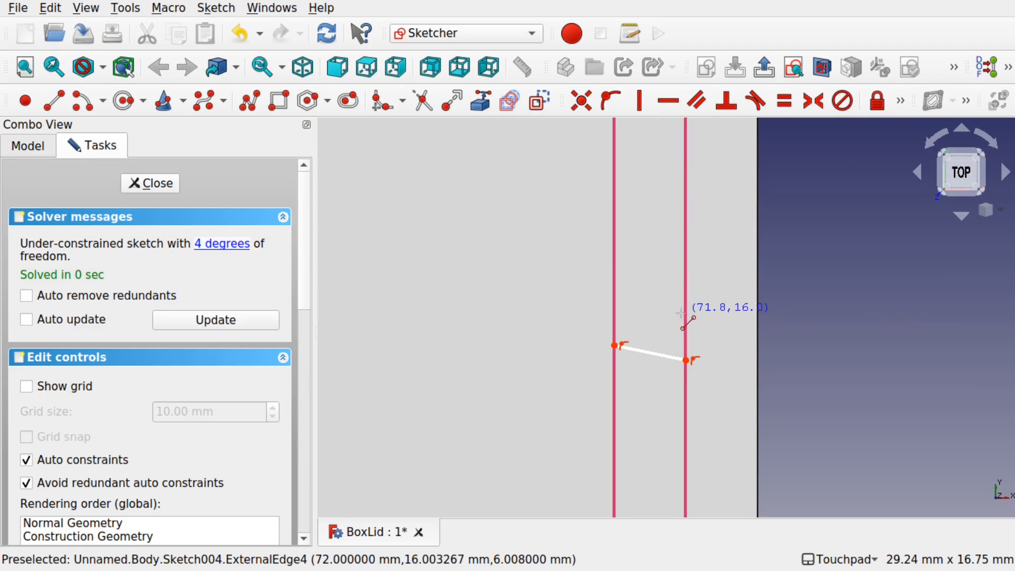
{"action": "left_click", "coordinate": [649, 353]}
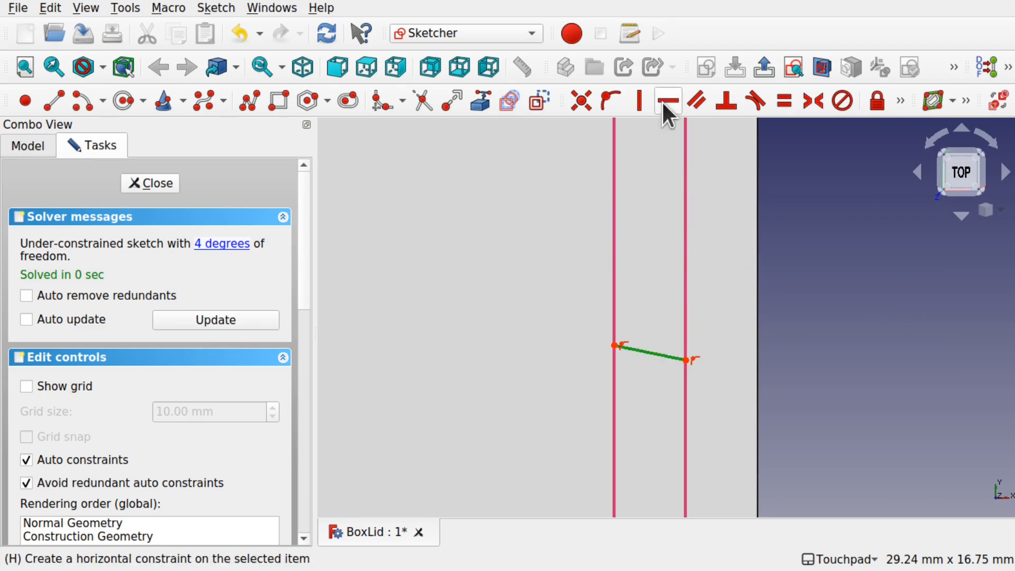
{"action": "left_click", "coordinate": [665, 95]}
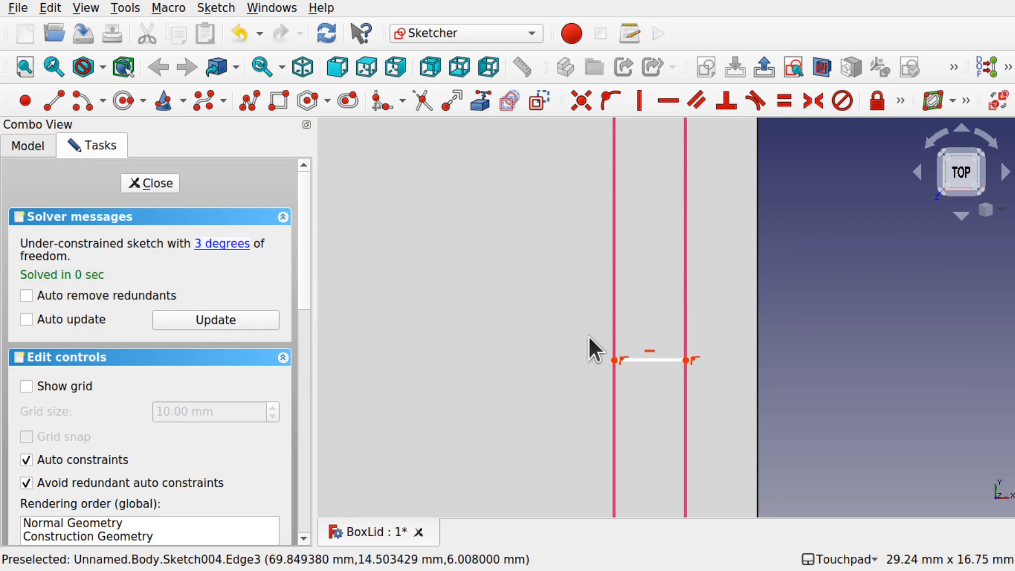
{"action": "scroll", "coordinate": [588, 338], "scroll_direction": "down", "scroll_amount": 6}
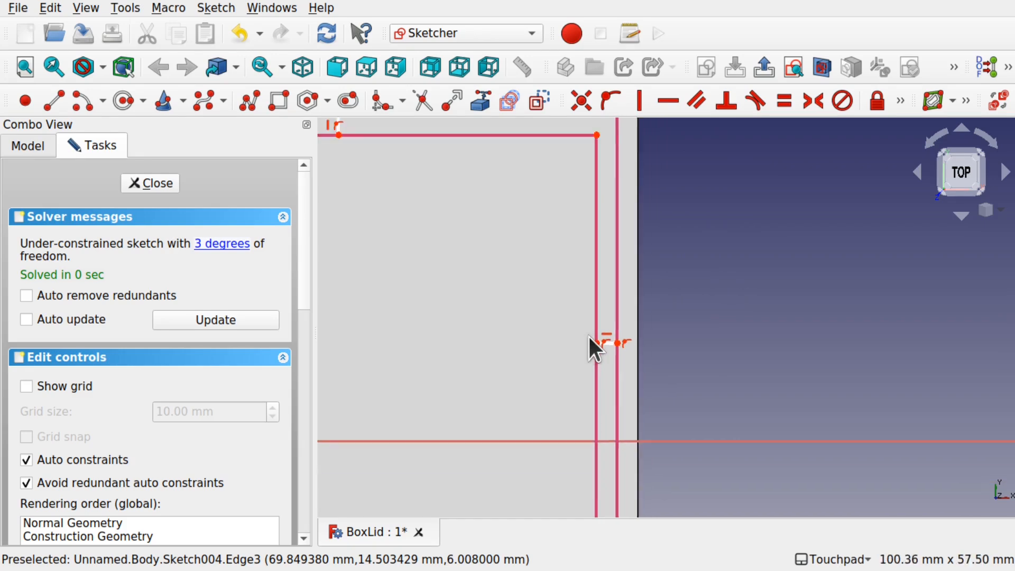
{"action": "left_click", "coordinate": [144, 185]}
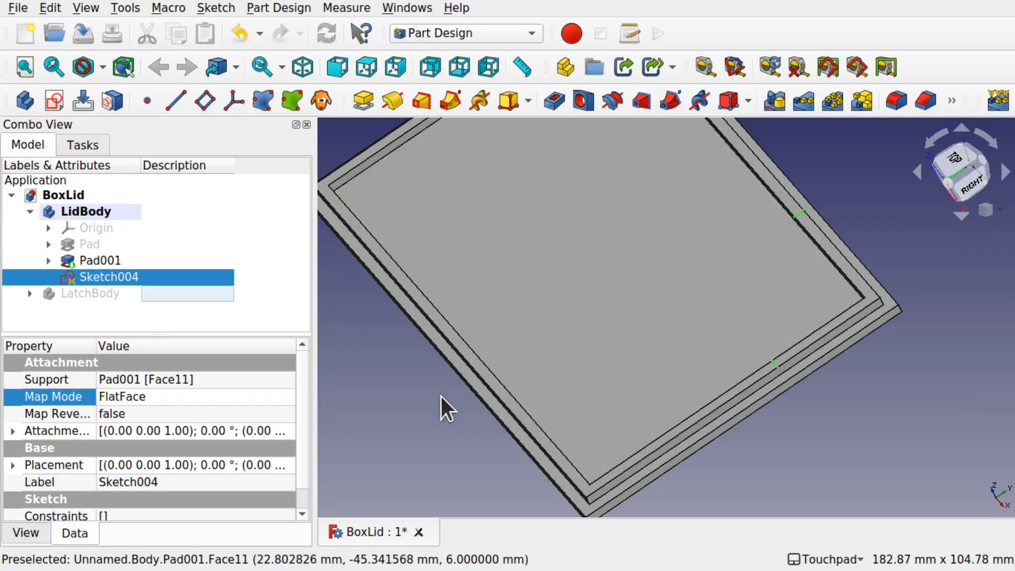
{"action": "left_click", "coordinate": [439, 395]}
Switch to the Lattice2 workbench with the first sketched line on the long-side rim in close view
{"action": "scroll", "coordinate": [869, 225], "scroll_direction": "down", "scroll_amount": 2}
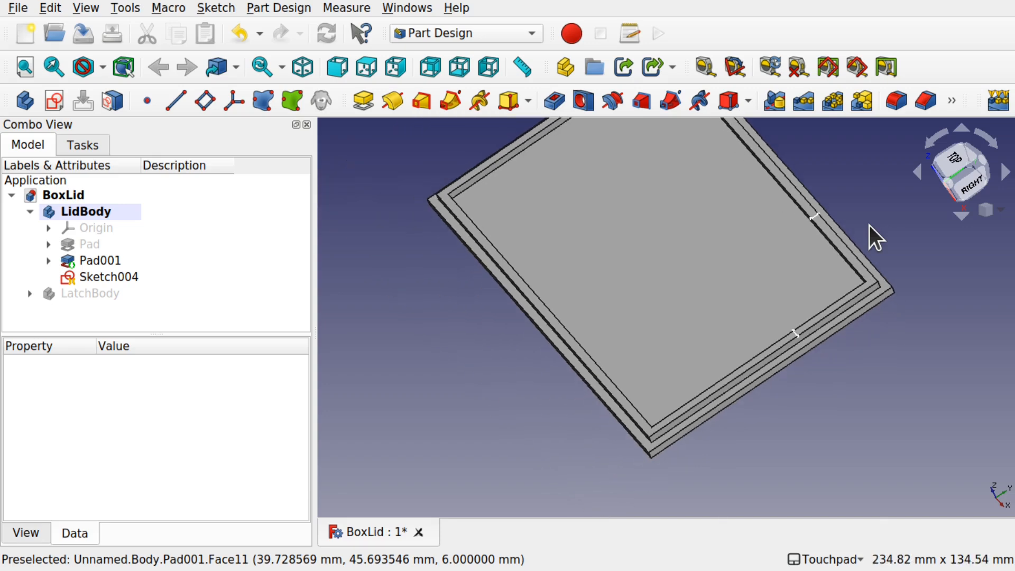
{"action": "middle_click_drag", "start_coordinate": [899, 214], "coordinate": [831, 333], "text": "shift"}
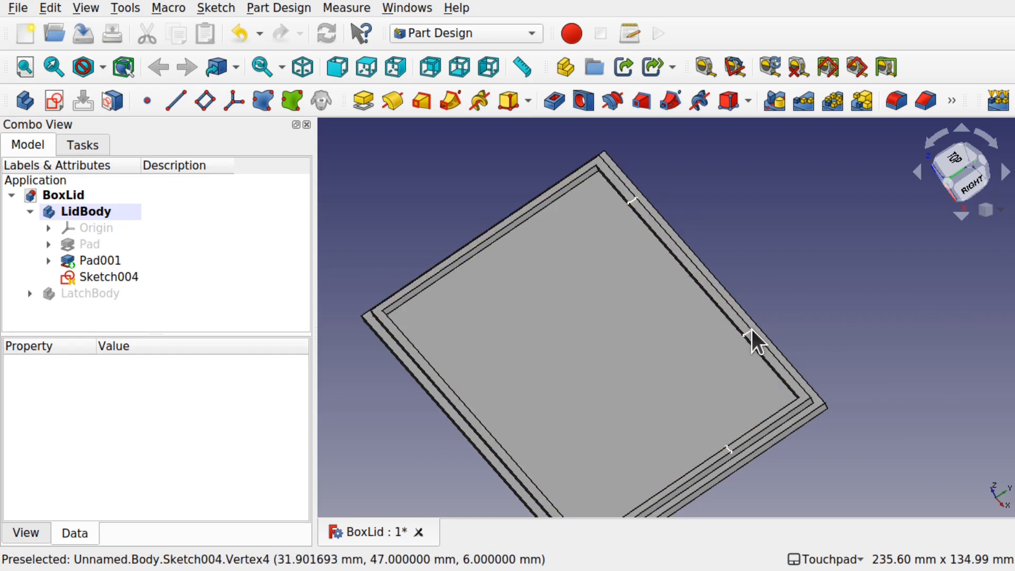
{"action": "scroll", "coordinate": [626, 191], "scroll_direction": "up", "scroll_amount": 5}
{"action": "scroll", "coordinate": [626, 189], "scroll_direction": "up", "scroll_amount": 1}
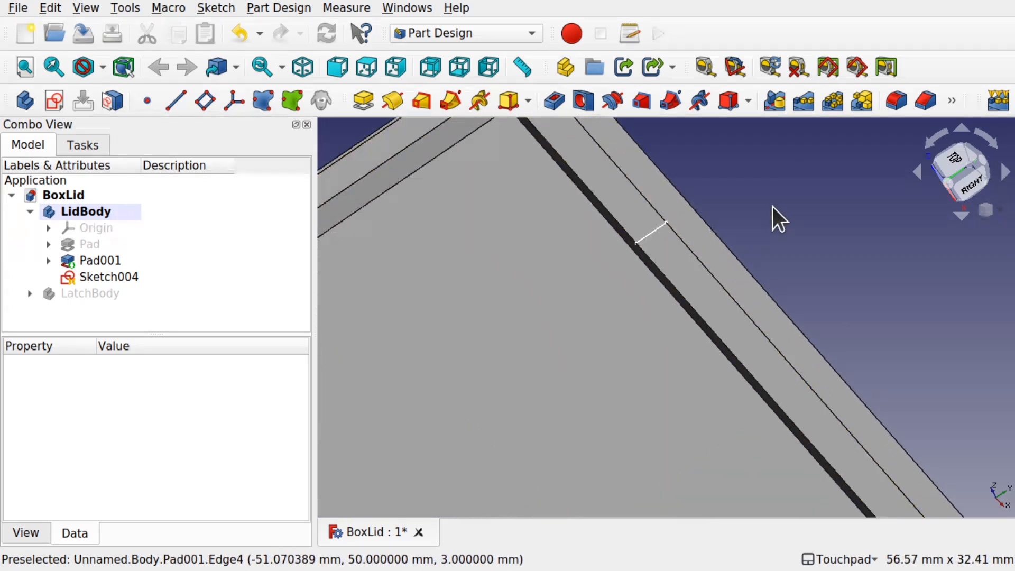
{"action": "left_click", "coordinate": [645, 233]}
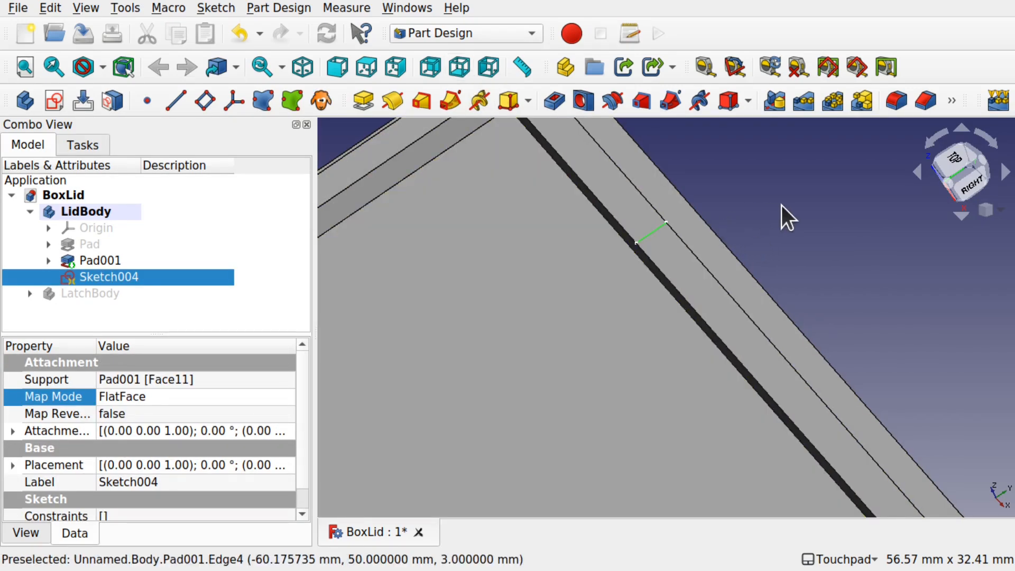
{"action": "left_click", "coordinate": [772, 207]}
{"action": "left_click", "coordinate": [455, 33]}
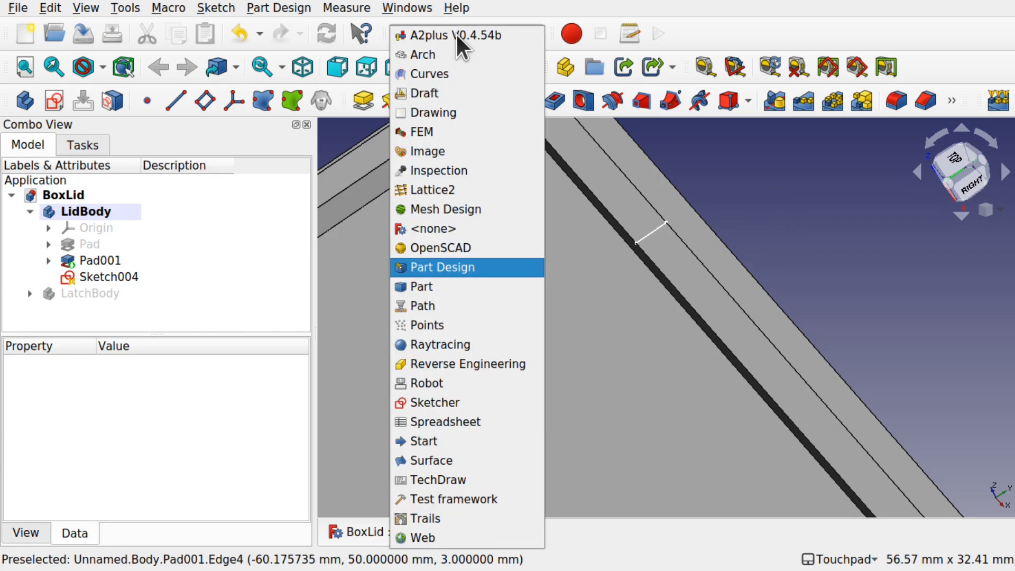
{"action": "left_click", "coordinate": [449, 190]}
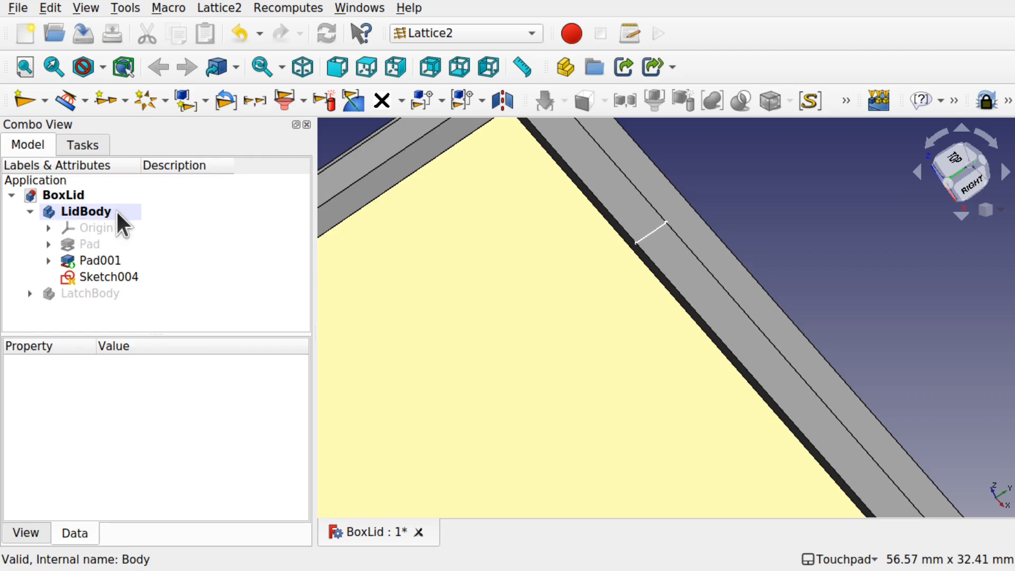
Create a Lattice2 attached placement on the sketched line across the long-side rim, using the Z tangent to edge mode
{"action": "left_click", "coordinate": [650, 234]}
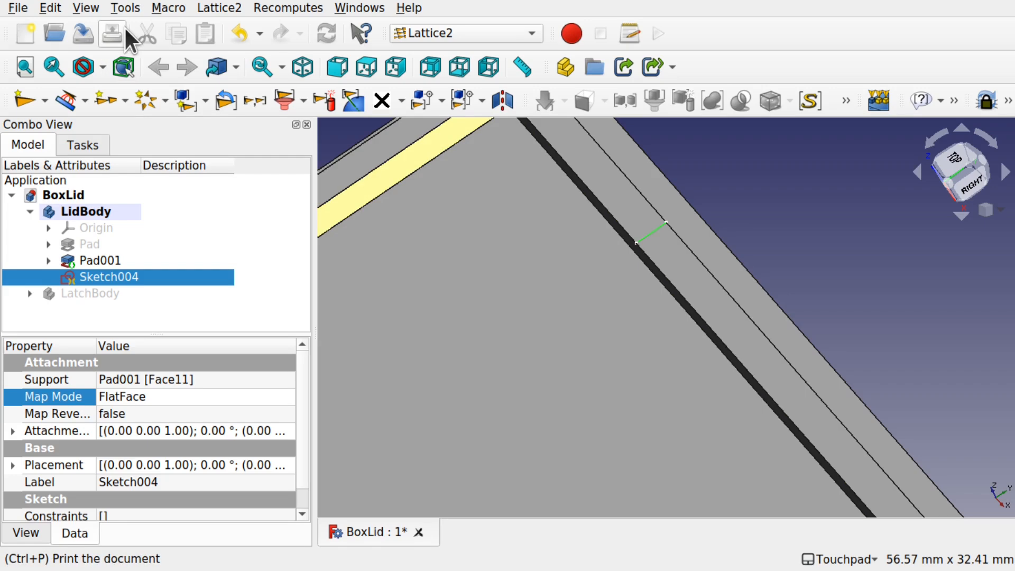
{"action": "left_click", "coordinate": [199, 8]}
{"action": "mouse_move", "coordinate": [306, 94]}
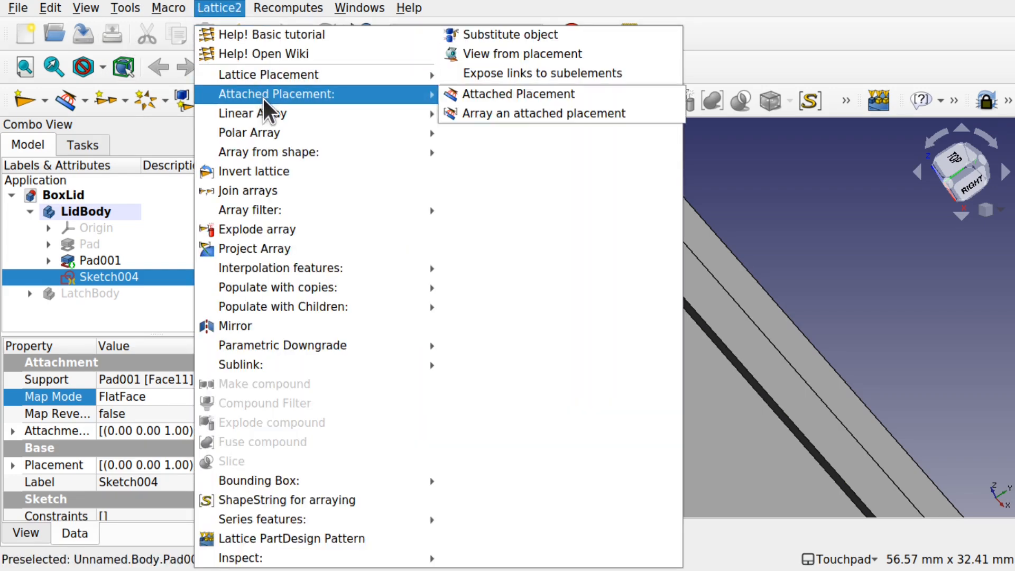
{"action": "left_click", "coordinate": [478, 87]}
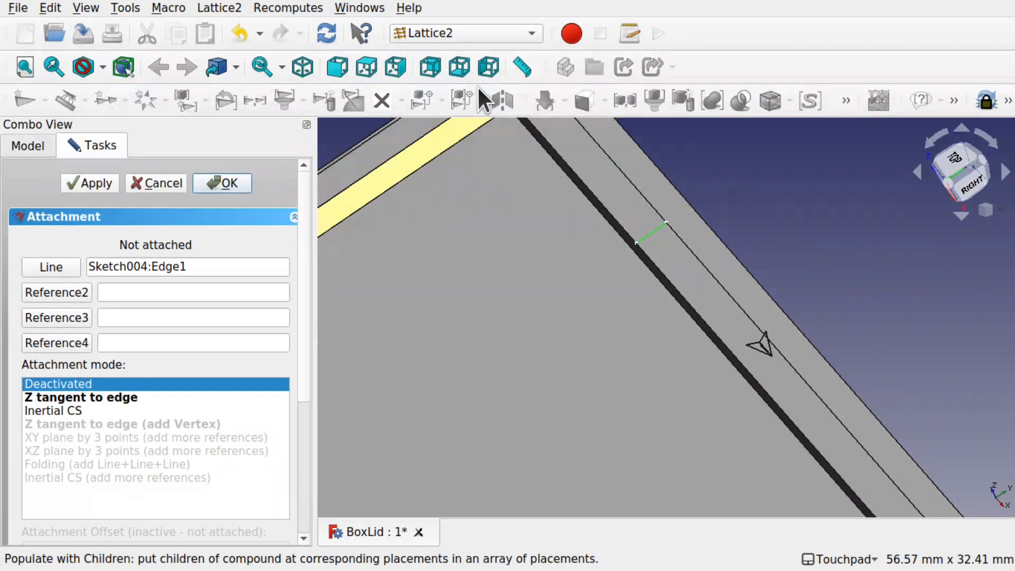
{"action": "left_click", "coordinate": [117, 401]}
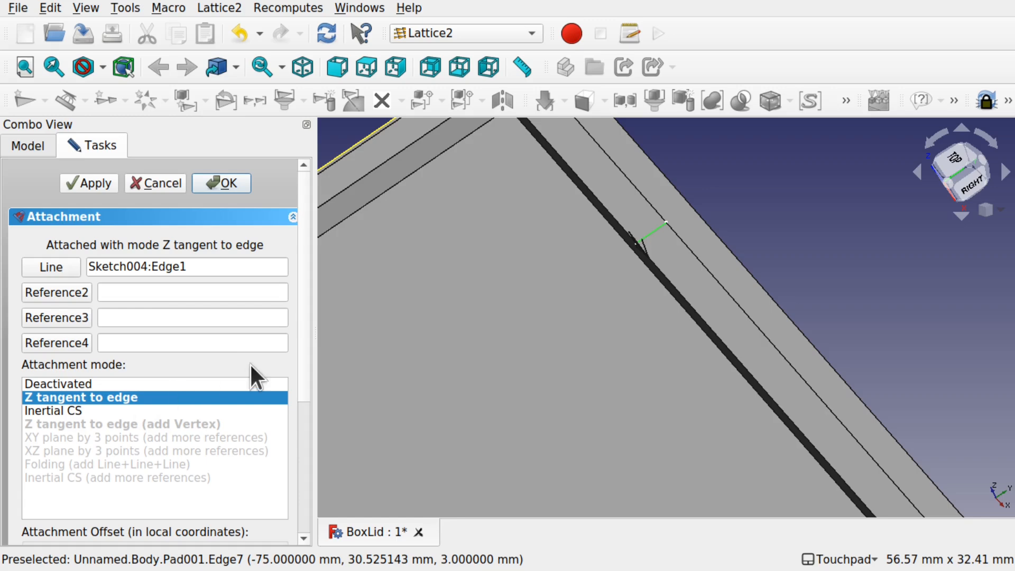
Set the placement's attachment offset rotation around the y-axis to 90° so its arrow points along the sketched line
{"action": "left_click_drag", "start_coordinate": [304, 357], "coordinate": [310, 508]}
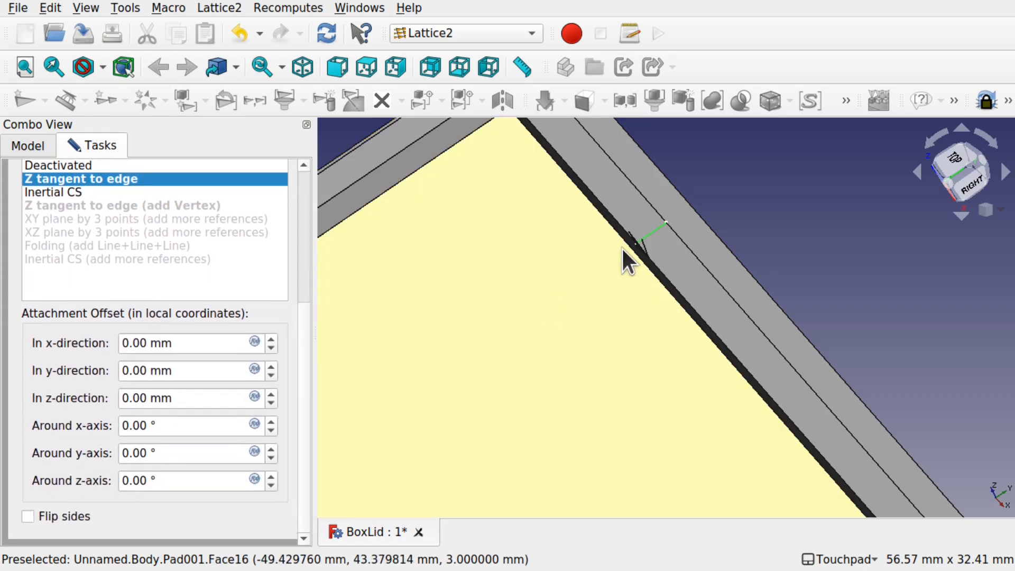
{"action": "scroll", "coordinate": [621, 246], "scroll_direction": "up", "scroll_amount": 5}
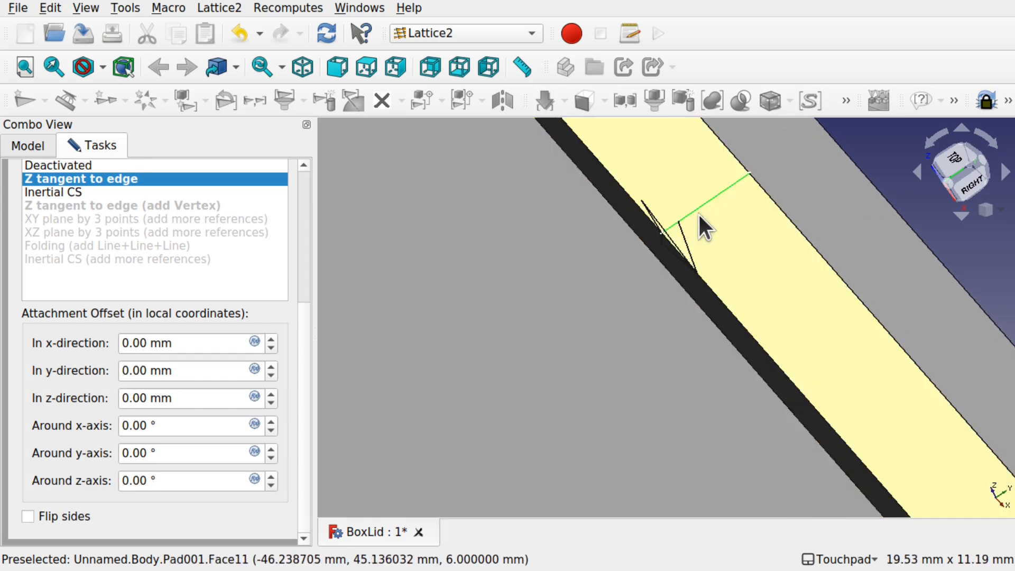
{"action": "mouse_move", "coordinate": [698, 213]}
{"action": "left_mouse_down", "text": "shift"}
{"action": "mouse_move", "coordinate": [630, 251]}
{"action": "mouse_move", "coordinate": [733, 205]}
{"action": "left_mouse_up", "text": "shift"}
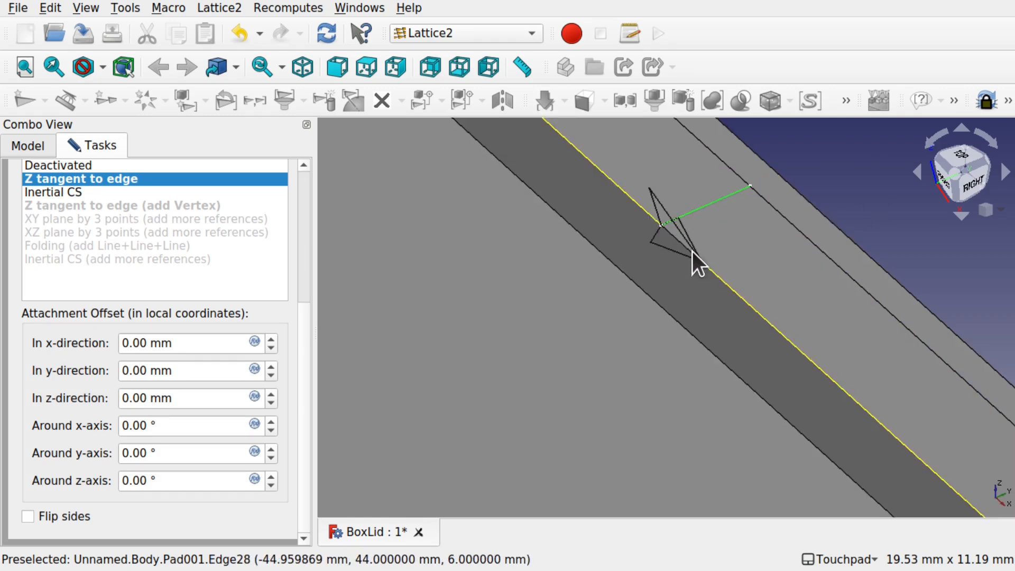
{"action": "left_click", "coordinate": [196, 427]}
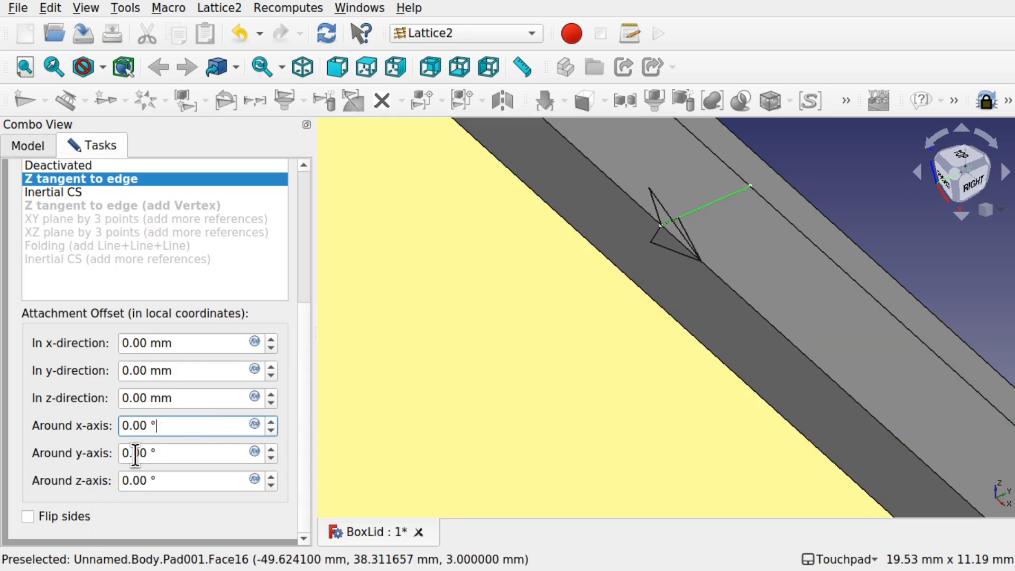
{"action": "left_click", "coordinate": [171, 475]}
{"action": "left_click", "coordinate": [173, 452]}
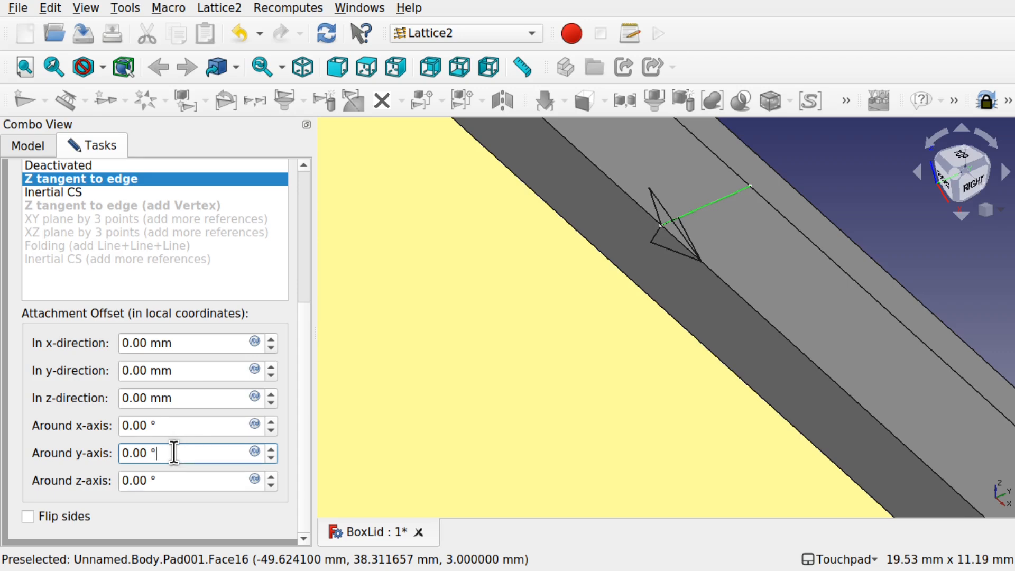
{"action": "scroll", "coordinate": [174, 451], "scroll_direction": "up", "scroll_amount": 14}
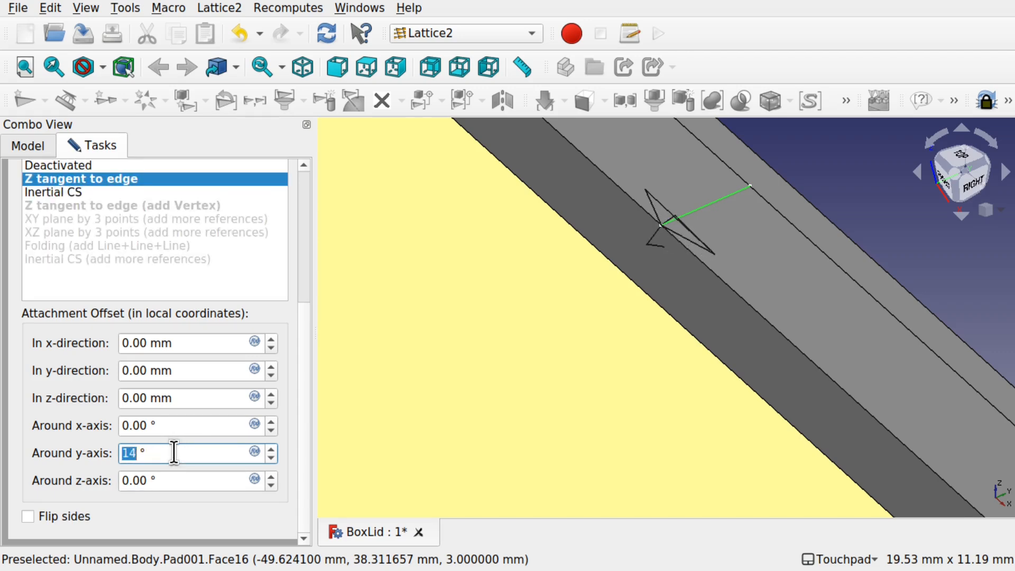
{"action": "type", "text": "30"}
{"action": "key", "text": "ctrl+a"}
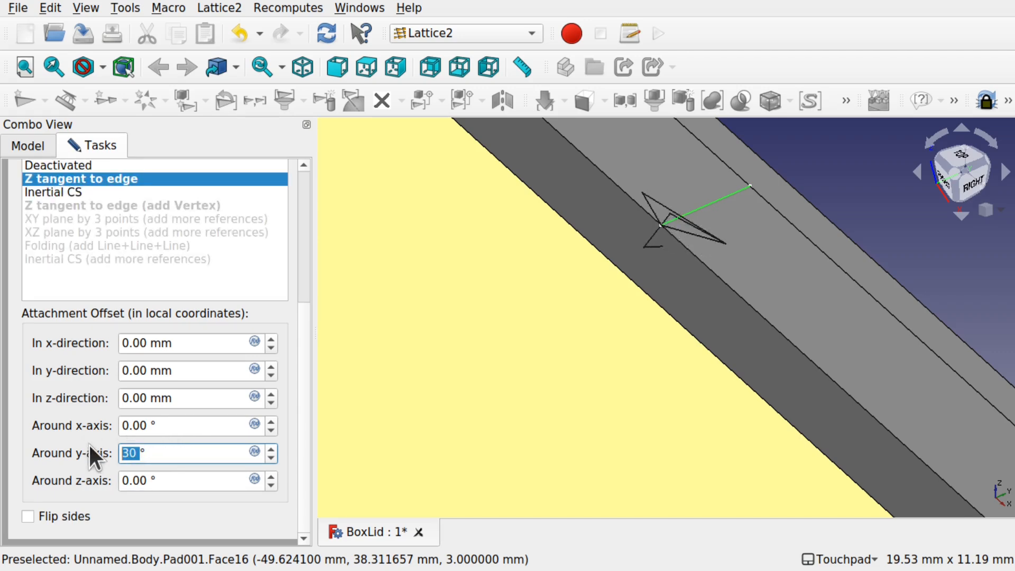
{"action": "type", "text": "90"}
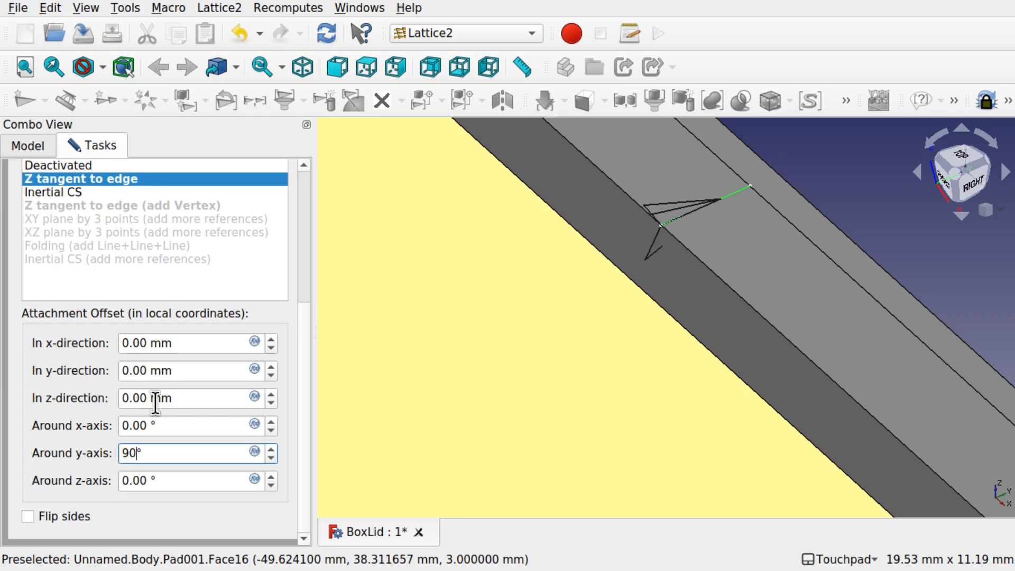
Set the placement's attachment rotation around the x-axis to -90° and accept the attachment
{"action": "left_click_drag", "start_coordinate": [144, 424], "coordinate": [96, 426]}
{"action": "type", "text": "-3"}
{"action": "scroll", "coordinate": [169, 424], "scroll_direction": "down", "scroll_amount": 6}
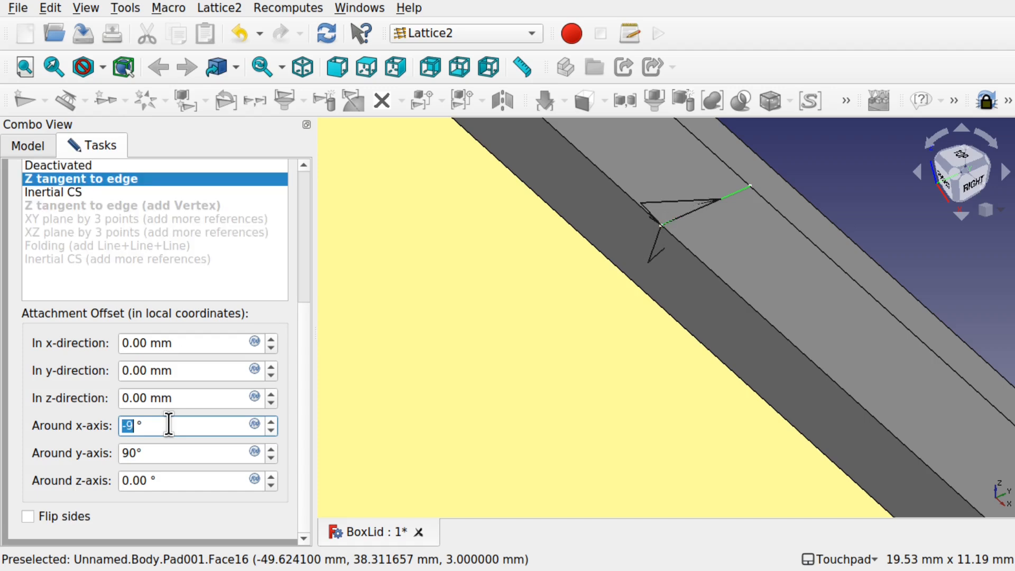
{"action": "type", "text": "-90"}
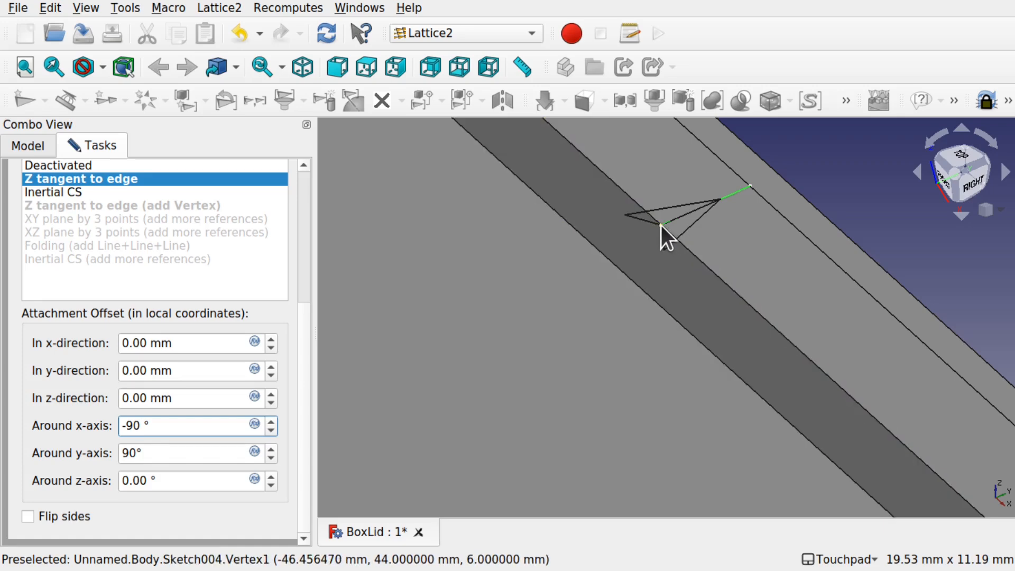
{"action": "scroll", "coordinate": [671, 240], "scroll_direction": "down", "scroll_amount": 4}
{"action": "scroll", "coordinate": [690, 216], "scroll_direction": "down", "scroll_amount": 6}
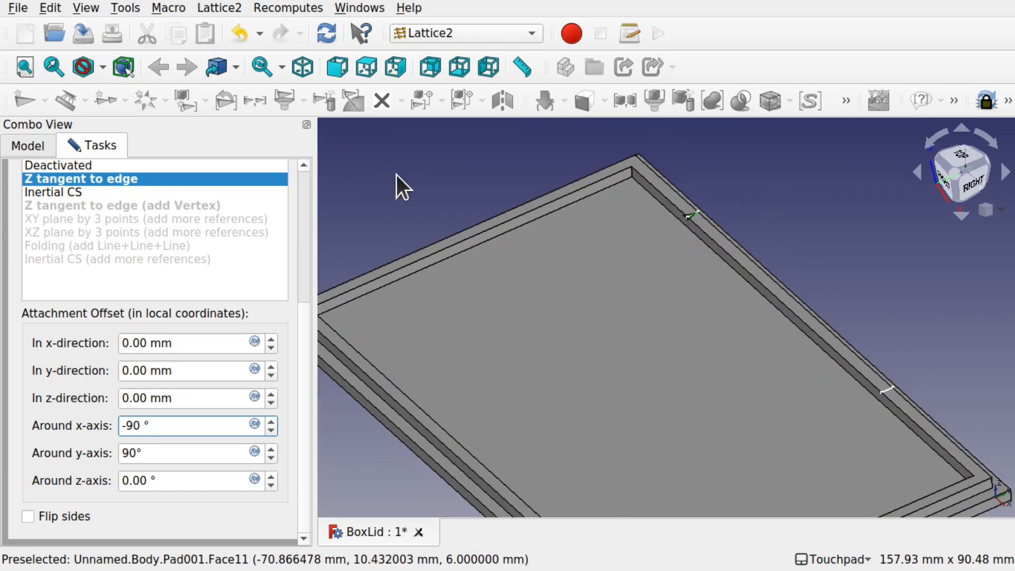
{"action": "scroll", "coordinate": [309, 180], "scroll_direction": "up", "scroll_amount": 5}
{"action": "left_click", "coordinate": [228, 182]}
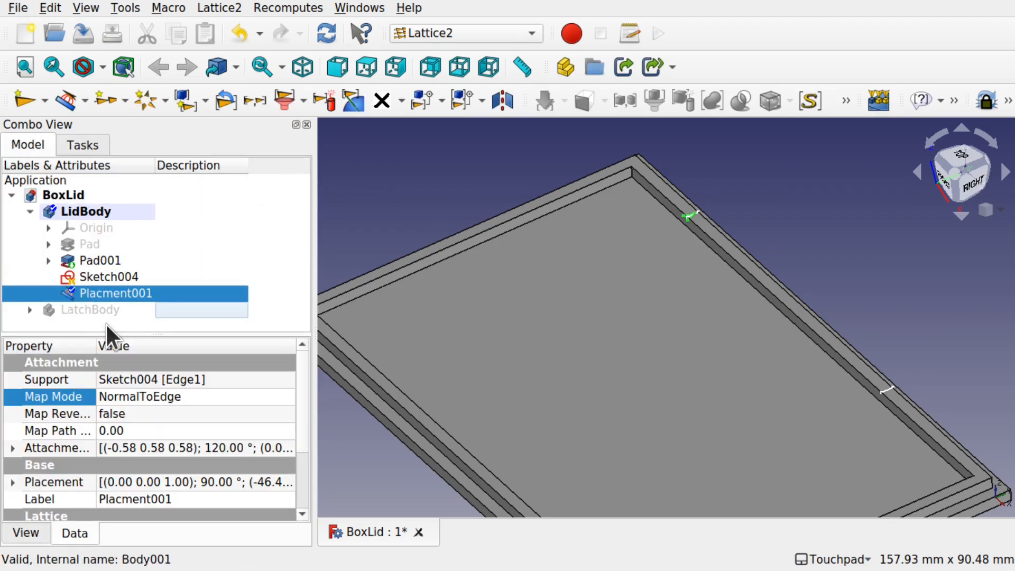
Show LatchBody and hide the lid's Pad001 feature
{"action": "left_click", "coordinate": [94, 310]}
{"action": "key", "text": "space"}
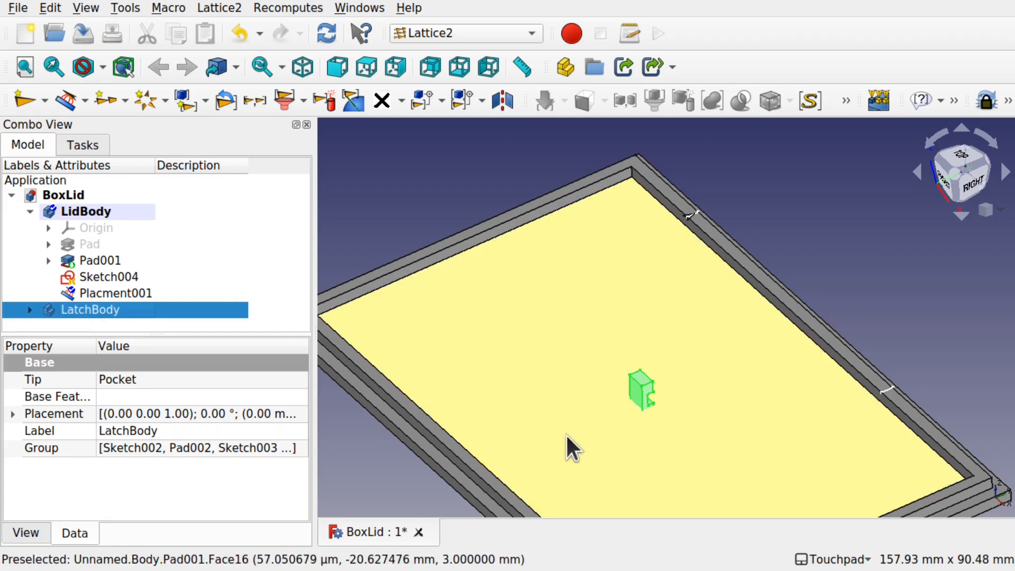
{"action": "left_click", "coordinate": [567, 435]}
{"action": "key", "text": "space"}
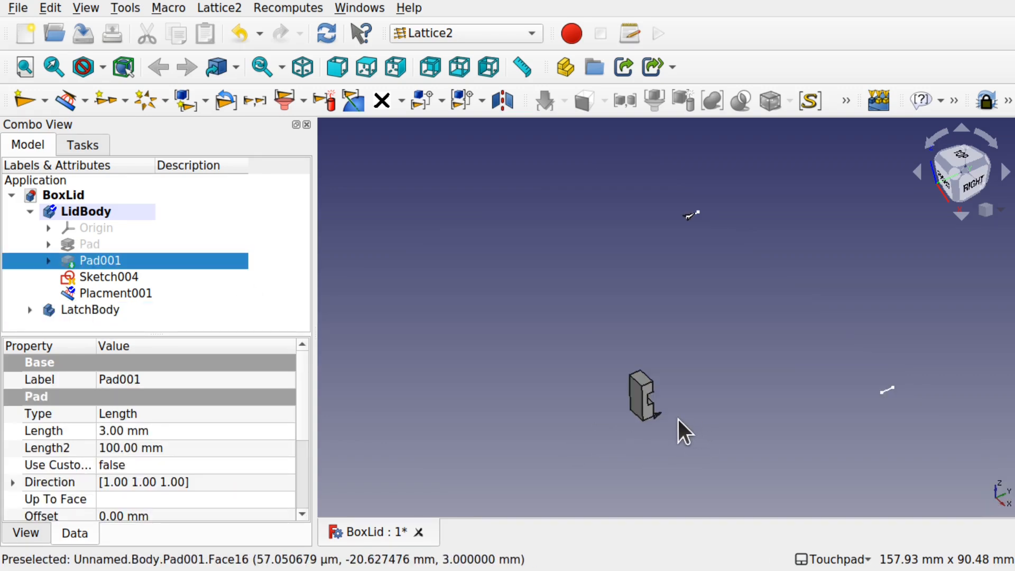
Compare the orientation of the latch's placement marker with the one on the lid edge, and leave Pad001 shown
{"action": "scroll", "coordinate": [677, 417], "scroll_direction": "up", "scroll_amount": 8}
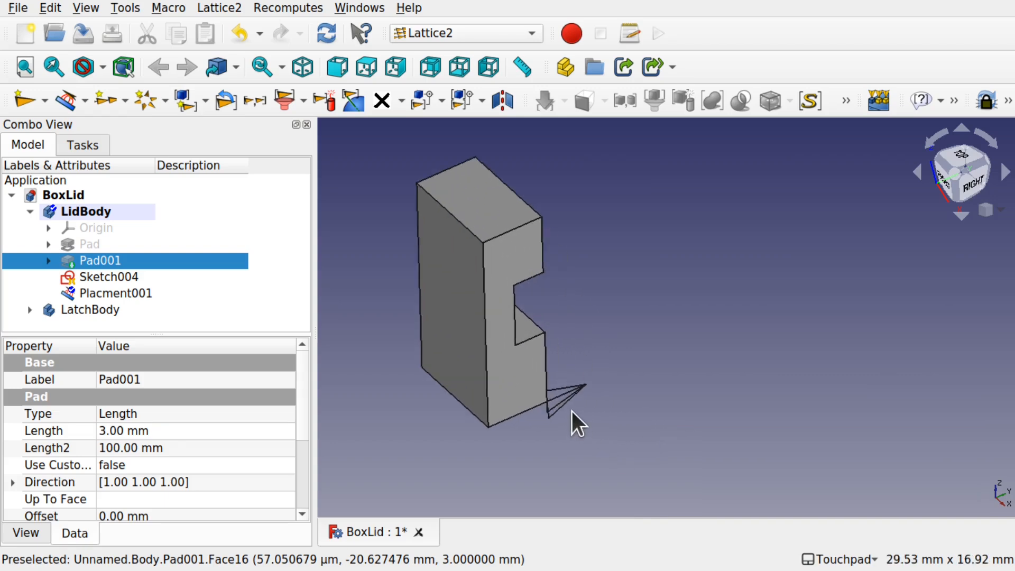
{"action": "scroll", "coordinate": [571, 412], "scroll_direction": "down", "scroll_amount": 4}
{"action": "scroll", "coordinate": [580, 383], "scroll_direction": "down", "scroll_amount": 5}
{"action": "scroll", "coordinate": [580, 383], "scroll_direction": "up", "scroll_amount": 1}
{"action": "scroll", "coordinate": [604, 220], "scroll_direction": "up", "scroll_amount": 8}
{"action": "scroll", "coordinate": [604, 220], "scroll_direction": "up", "scroll_amount": 2}
{"action": "scroll", "coordinate": [605, 220], "scroll_direction": "down", "scroll_amount": 8}
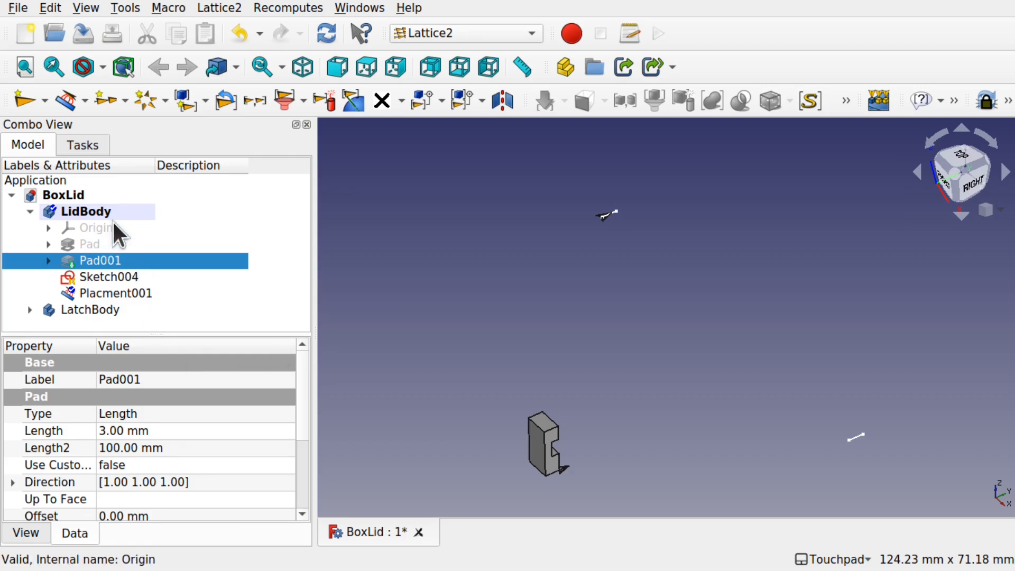
{"action": "key", "text": "space"}
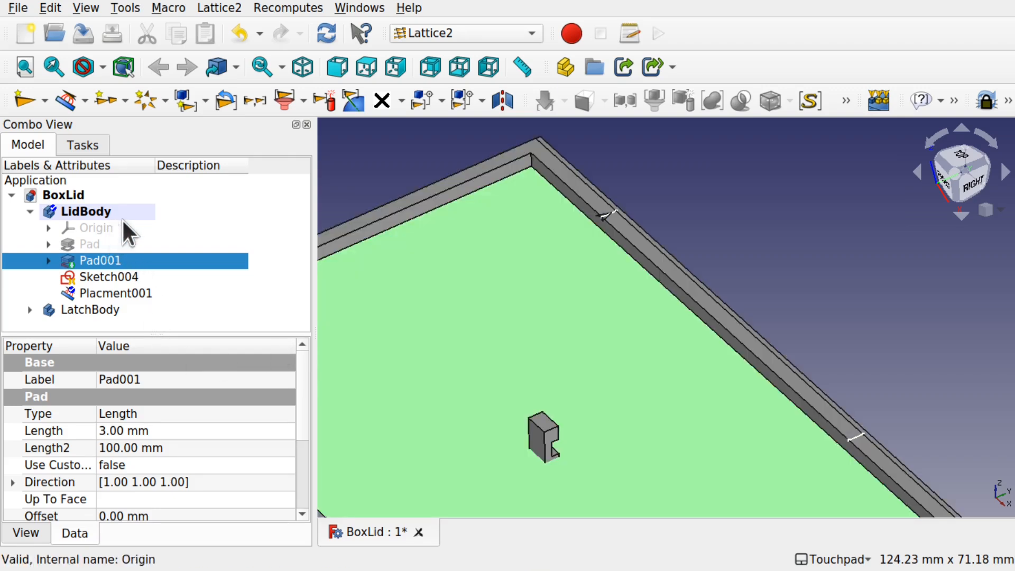
{"action": "key", "text": "space"}
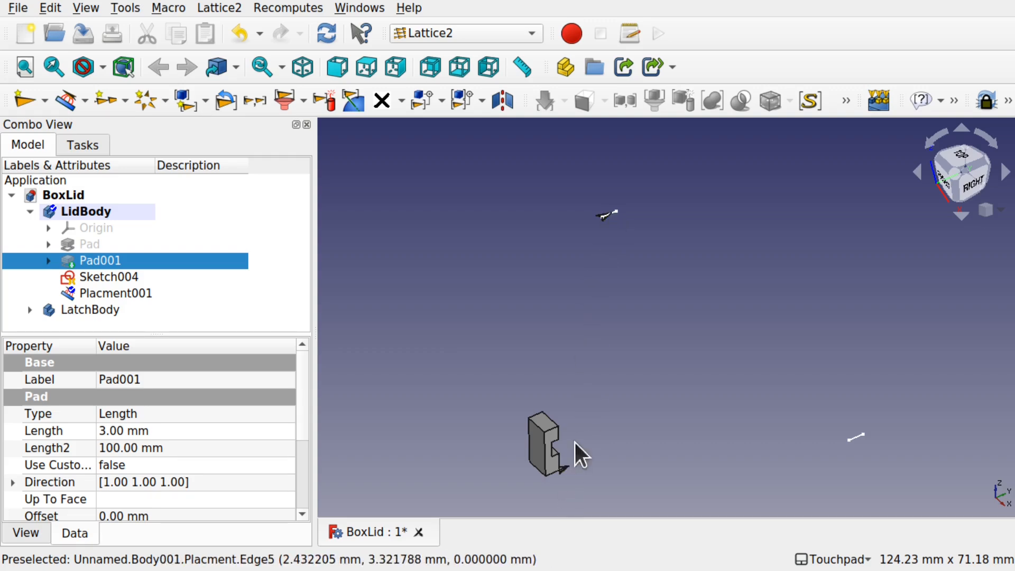
{"action": "key", "text": "space"}
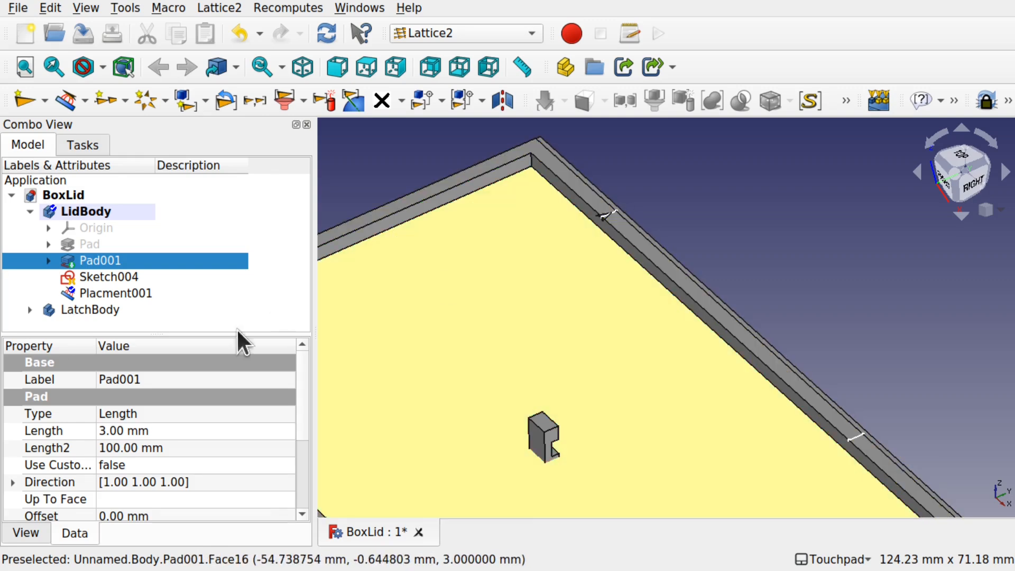
Open the attachment settings of Placment001 in LidBody for editing
{"action": "left_click", "coordinate": [117, 294]}
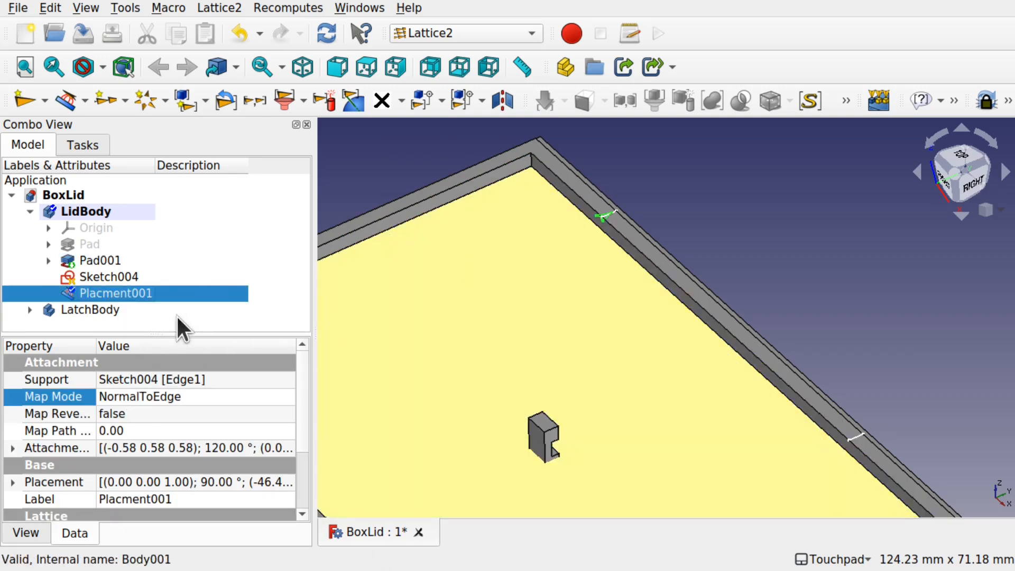
{"action": "double_click", "coordinate": [133, 290]}
{"action": "scroll", "coordinate": [609, 208], "scroll_direction": "up", "scroll_amount": 6}
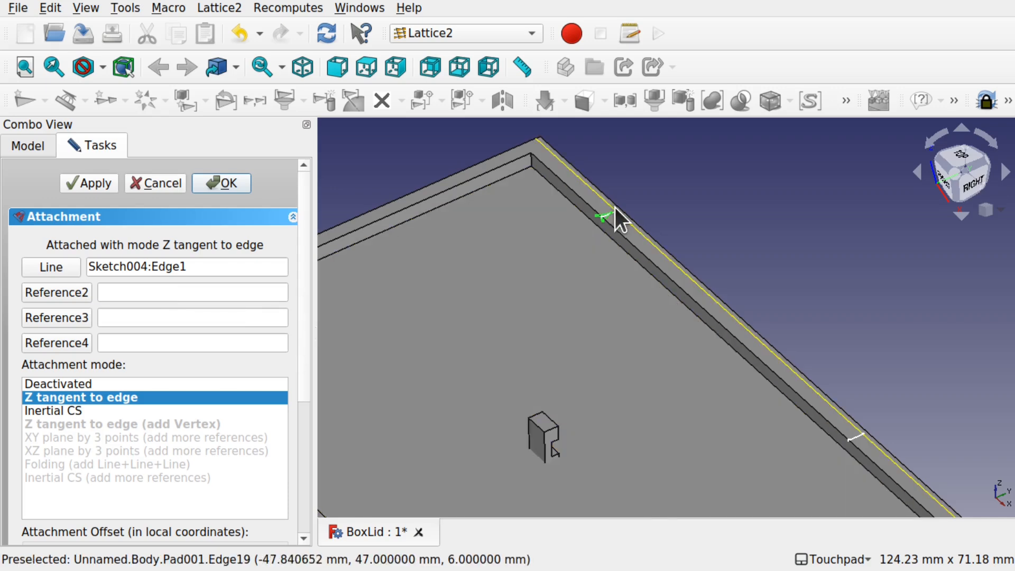
{"action": "scroll", "coordinate": [609, 206], "scroll_direction": "up", "scroll_amount": 3}
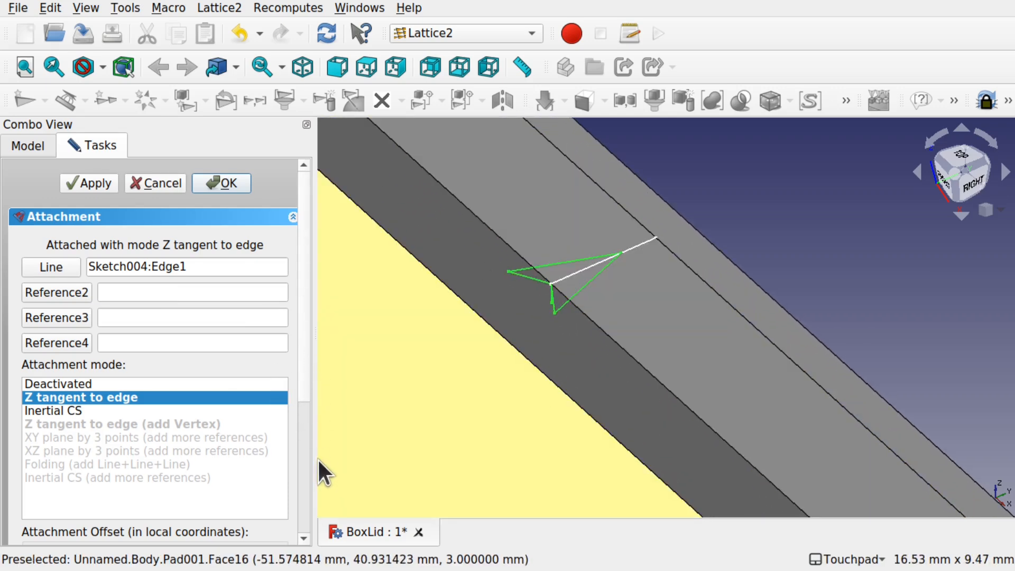
{"action": "scroll", "coordinate": [309, 451], "scroll_direction": "down", "scroll_amount": 5}
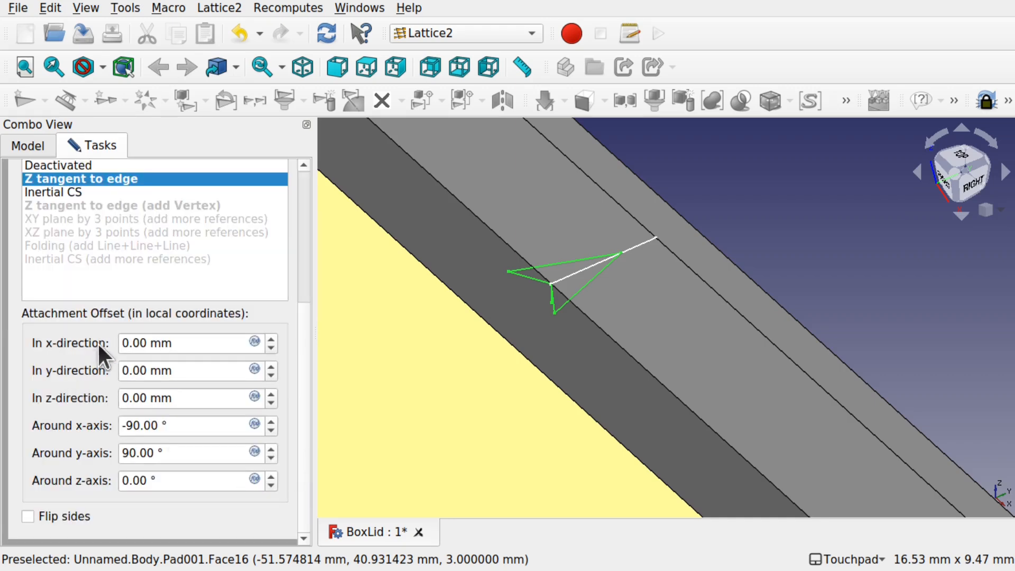
Try offsetting Placment001 in the x- and y-directions, returning both offsets to 0 mm
{"action": "left_click", "coordinate": [182, 344]}
{"action": "type", "text": "6"}
{"action": "scroll", "coordinate": [182, 346], "scroll_direction": "down", "scroll_amount": 12}
{"action": "scroll", "coordinate": [182, 346], "scroll_direction": "up", "scroll_amount": 7}
{"action": "scroll", "coordinate": [183, 346], "scroll_direction": "down", "scroll_amount": 1}
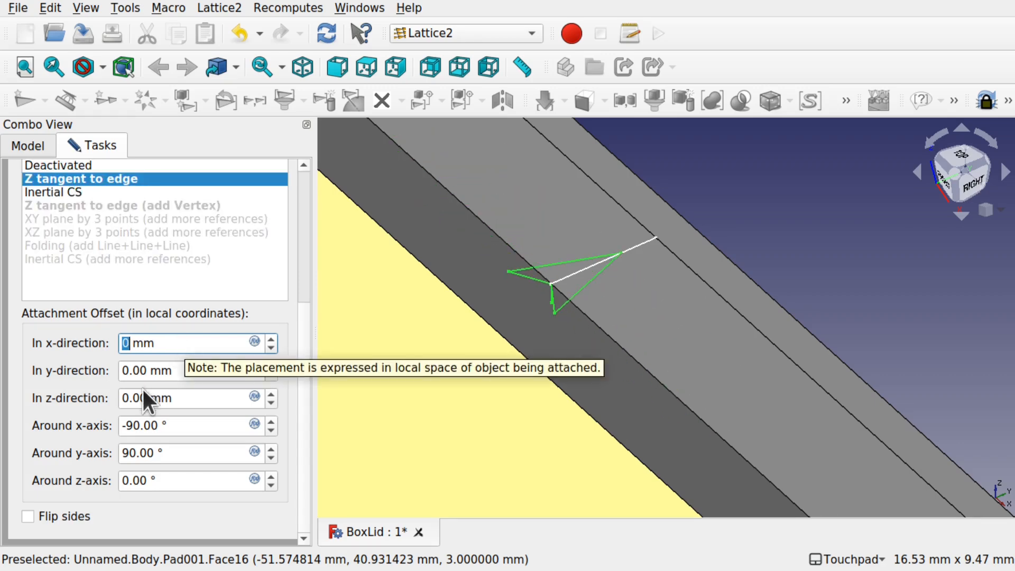
{"action": "left_click", "coordinate": [187, 371]}
{"action": "scroll", "coordinate": [187, 372], "scroll_direction": "up", "scroll_amount": 4}
{"action": "scroll", "coordinate": [186, 373], "scroll_direction": "down", "scroll_amount": 5}
{"action": "scroll", "coordinate": [186, 373], "scroll_direction": "up", "scroll_amount": 1}
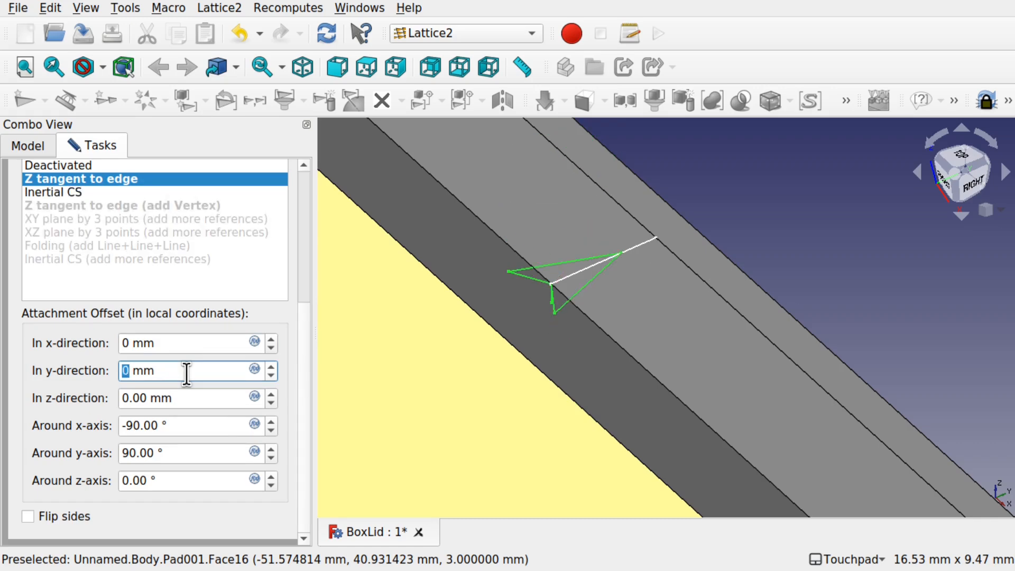
Set Placment001's attachment offset in the z-direction to -3 mm and accept the attachment
{"action": "scroll", "coordinate": [188, 399], "scroll_direction": "up", "scroll_amount": 4}
{"action": "scroll", "coordinate": [186, 398], "scroll_direction": "down", "scroll_amount": 5}
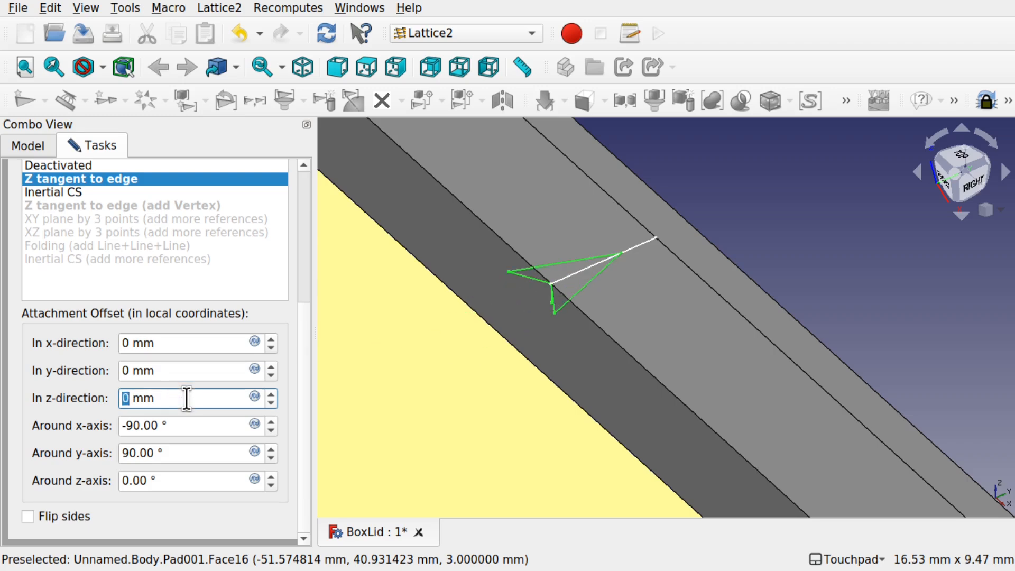
{"action": "scroll", "coordinate": [187, 399], "scroll_direction": "down", "scroll_amount": 1}
{"action": "scroll", "coordinate": [186, 399], "scroll_direction": "down", "scroll_amount": 1}
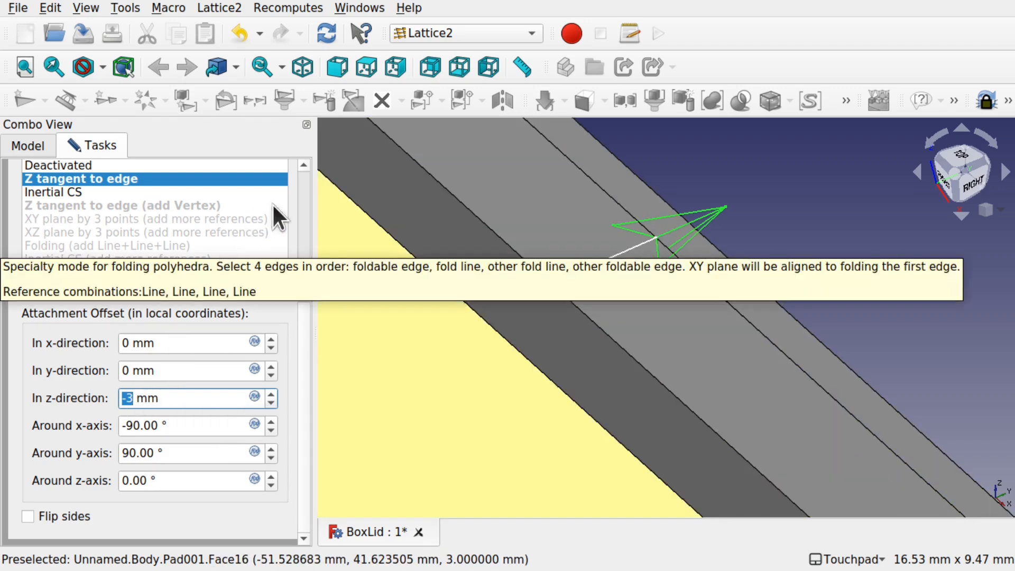
{"action": "left_click", "coordinate": [305, 196]}
{"action": "left_click", "coordinate": [223, 183]}
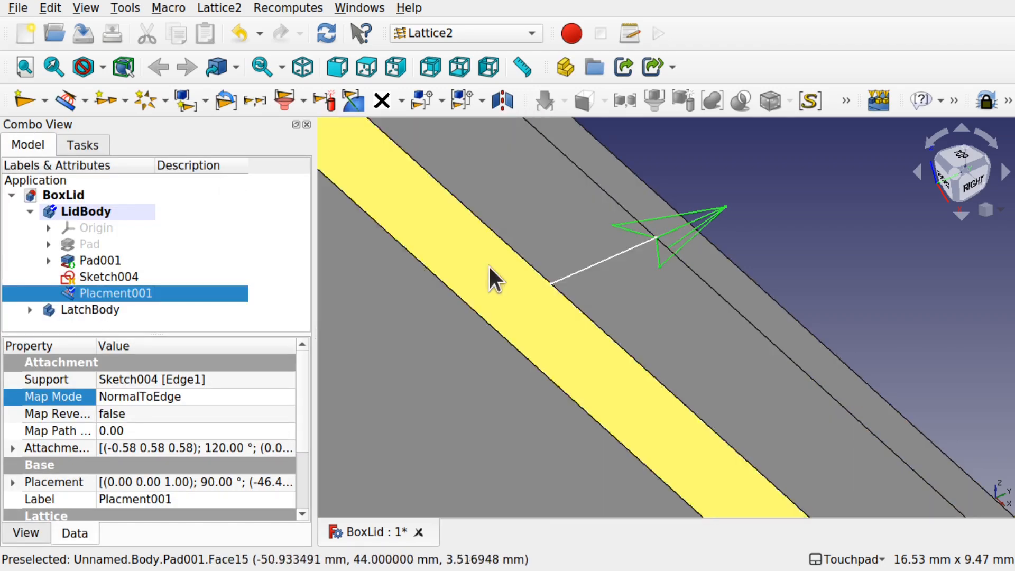
Array the attached placement Placment001 over the lines of Sketch004 and save the BoxLid document
{"action": "scroll", "coordinate": [548, 284], "scroll_direction": "down", "scroll_amount": 5}
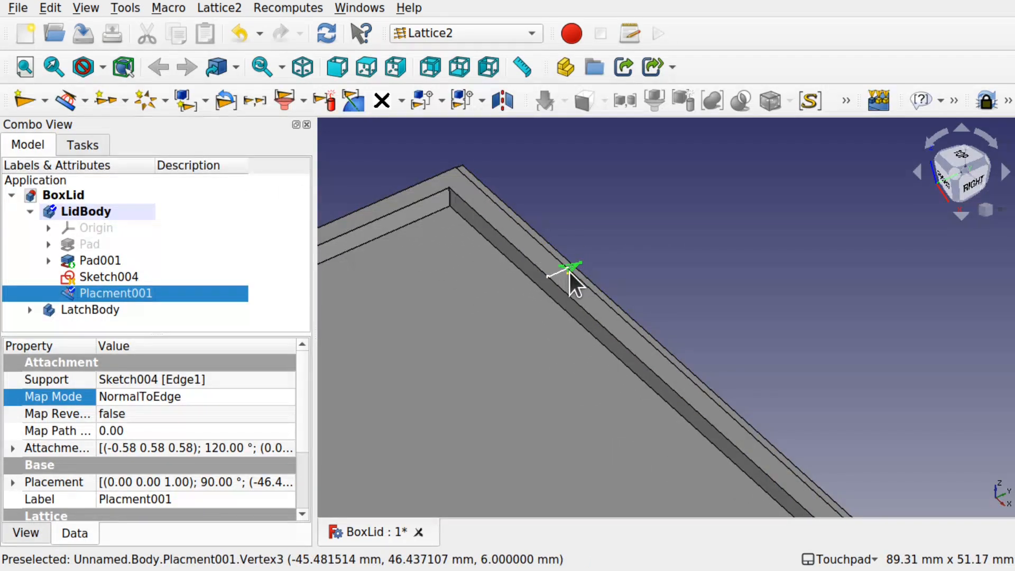
{"action": "left_click", "coordinate": [664, 264]}
{"action": "scroll", "coordinate": [664, 264], "scroll_direction": "down", "scroll_amount": 1}
{"action": "scroll", "coordinate": [665, 265], "scroll_direction": "down", "scroll_amount": 1}
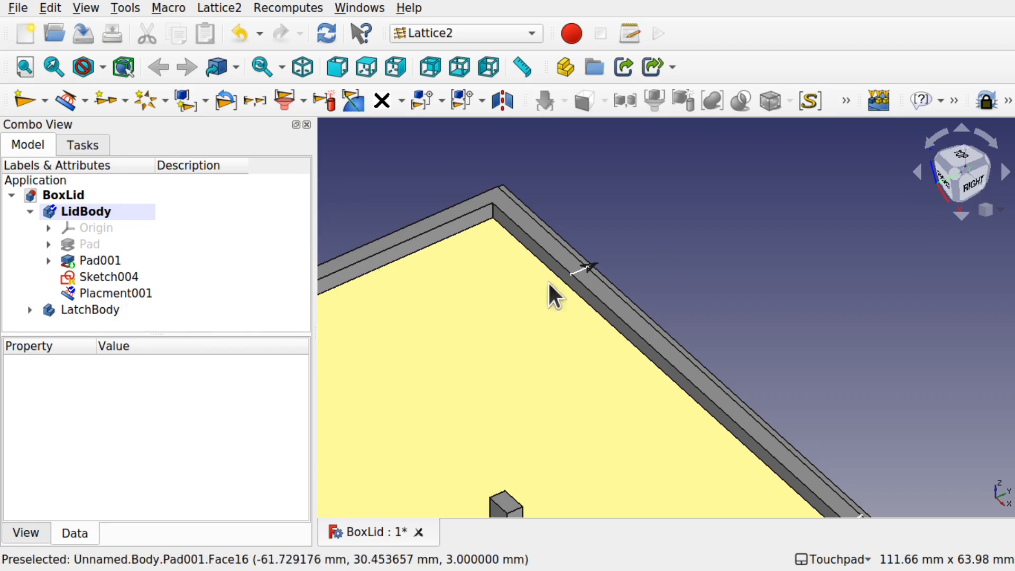
{"action": "scroll", "coordinate": [652, 351], "scroll_direction": "down", "scroll_amount": 5}
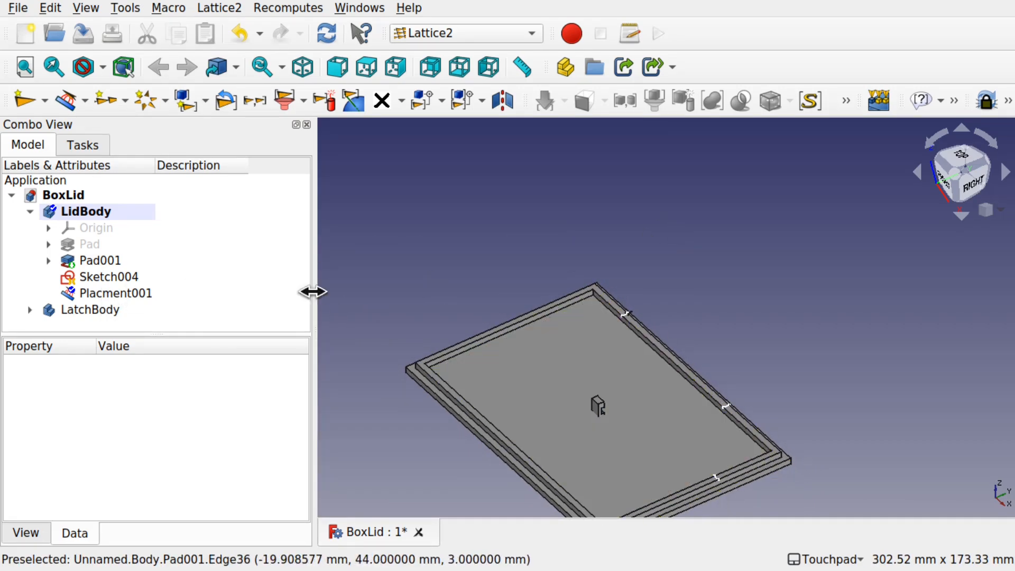
{"action": "left_click", "coordinate": [125, 288]}
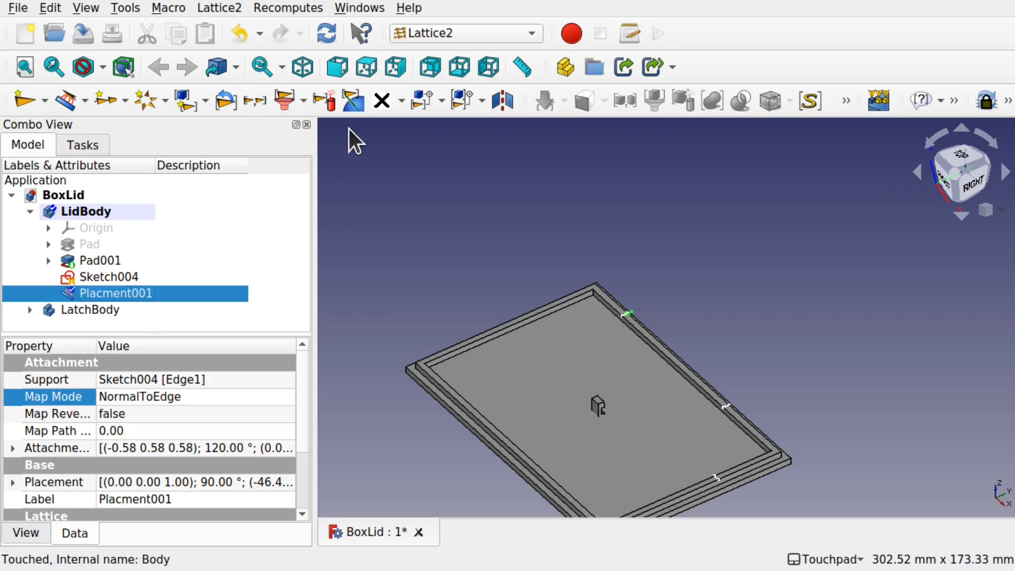
{"action": "left_click", "coordinate": [228, 7]}
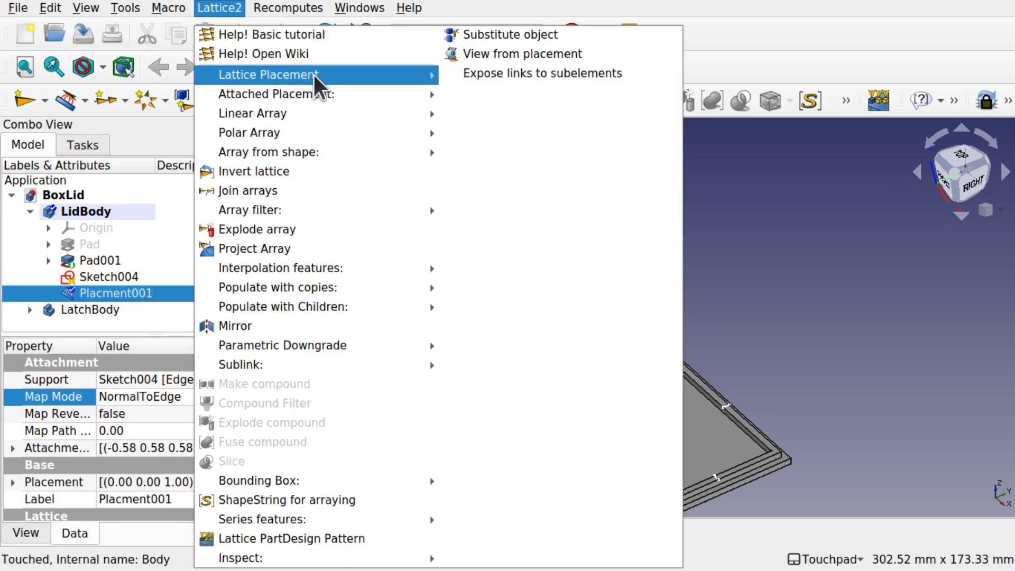
{"action": "mouse_move", "coordinate": [344, 97]}
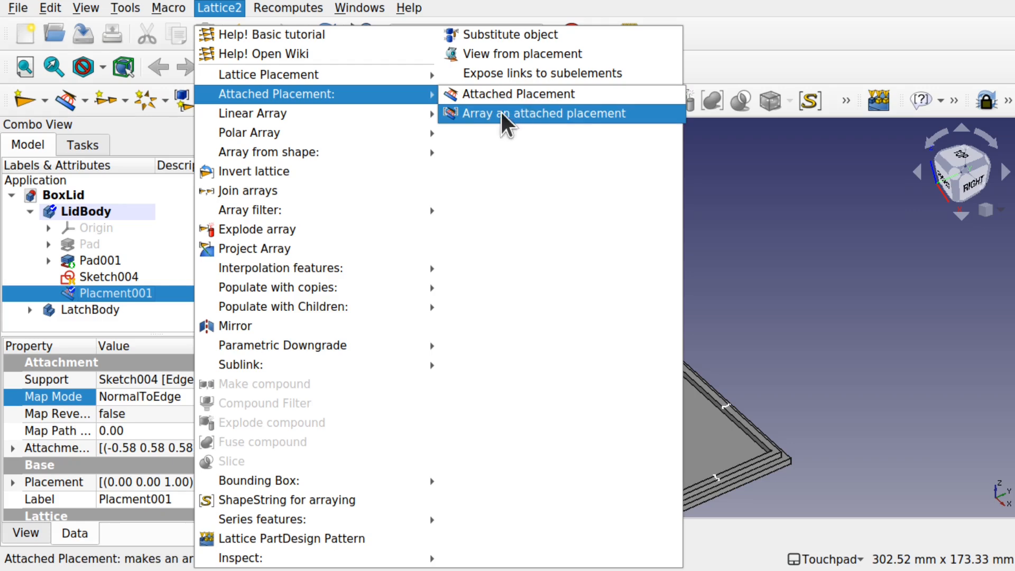
{"action": "left_click", "coordinate": [516, 113]}
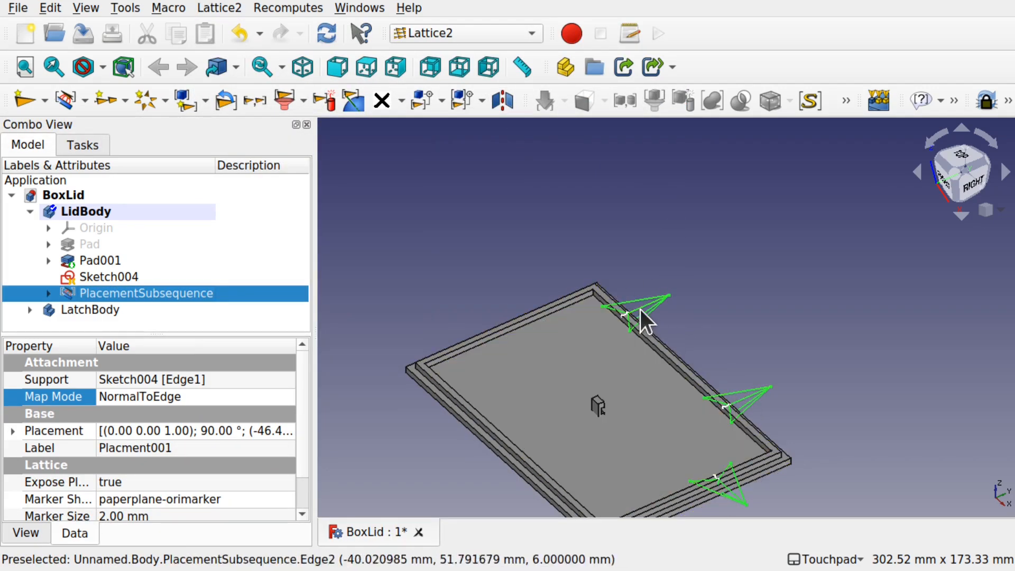
{"action": "scroll", "coordinate": [678, 420], "scroll_direction": "up", "scroll_amount": 1}
{"action": "scroll", "coordinate": [679, 421], "scroll_direction": "up", "scroll_amount": 1}
{"action": "scroll", "coordinate": [679, 421], "scroll_direction": "down", "scroll_amount": 1}
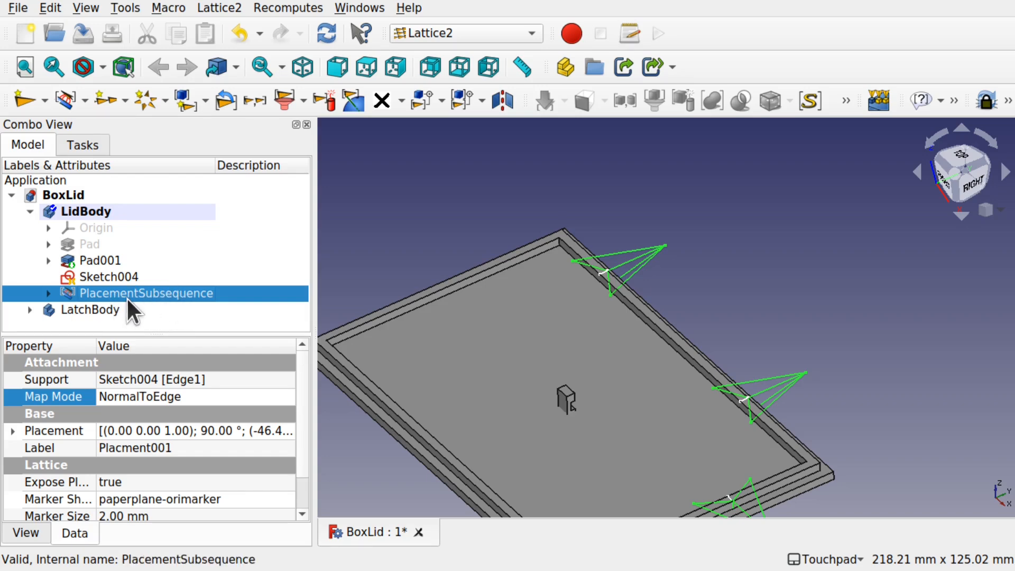
{"action": "key", "text": "ctrl+s"}
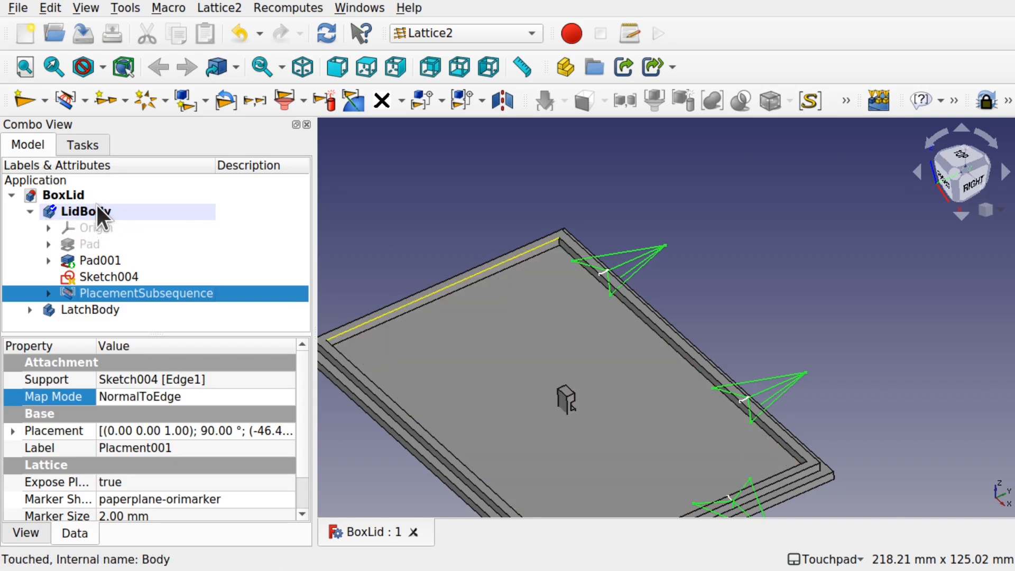
Create a Lattice PartDesign Pattern from LatchBody, its Placment, and the PlacementSubsequence array in LidBody
{"action": "left_click", "coordinate": [30, 308]}
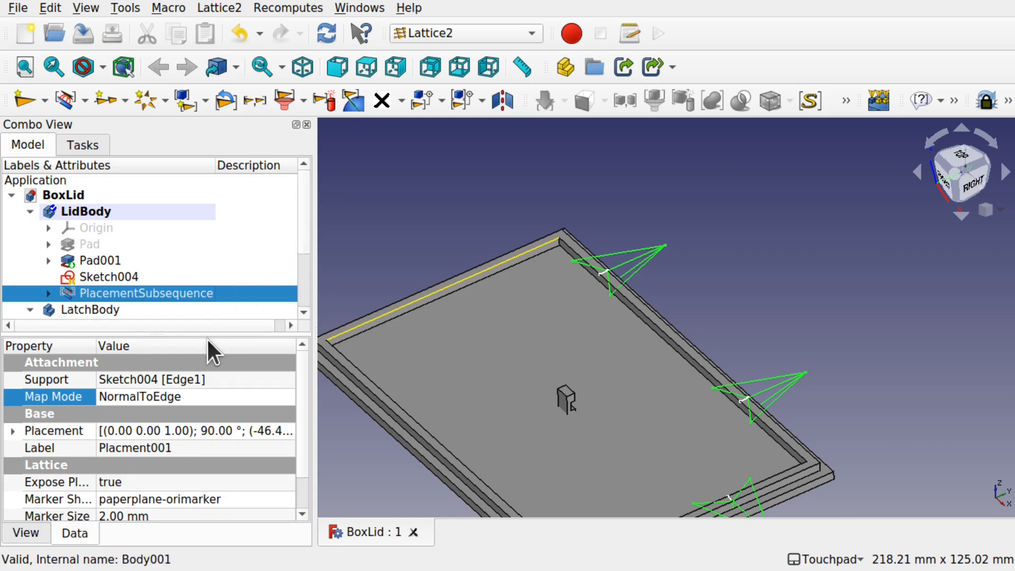
{"action": "left_click_drag", "start_coordinate": [209, 333], "coordinate": [208, 337]}
{"action": "left_click_drag", "start_coordinate": [209, 445], "coordinate": [210, 435]}
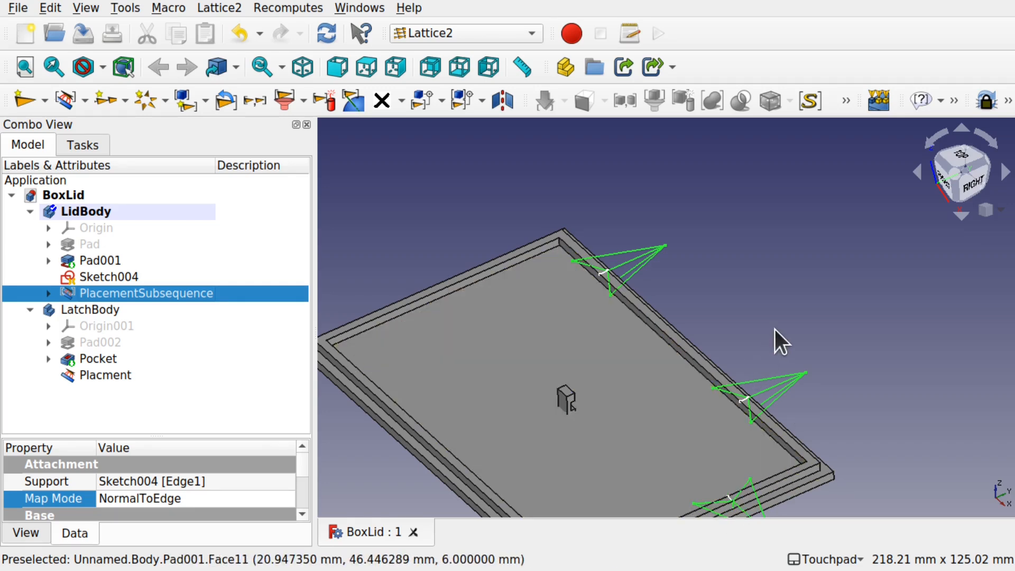
{"action": "left_click", "coordinate": [109, 309]}
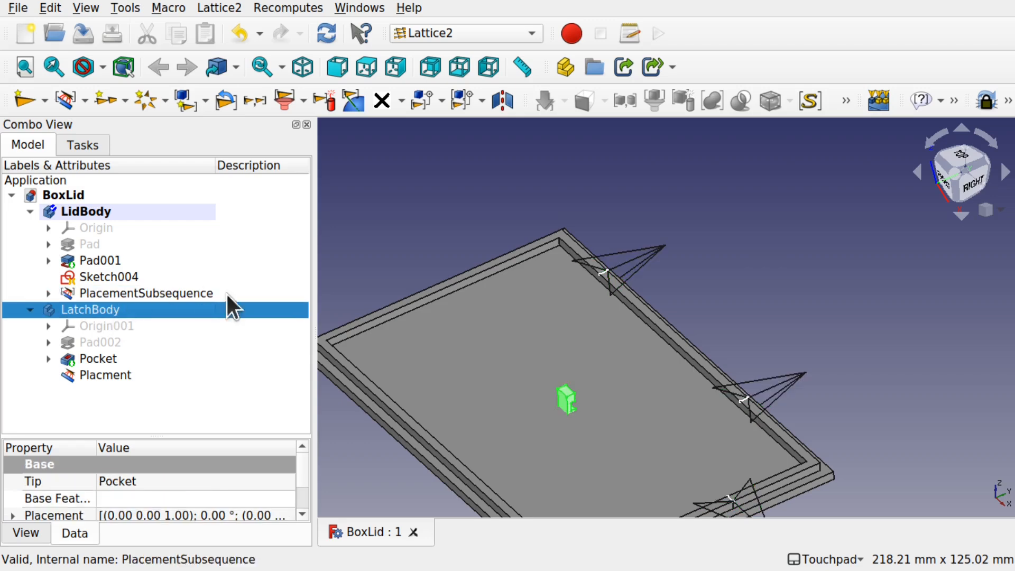
{"action": "left_click", "coordinate": [113, 375], "text": "ctrl"}
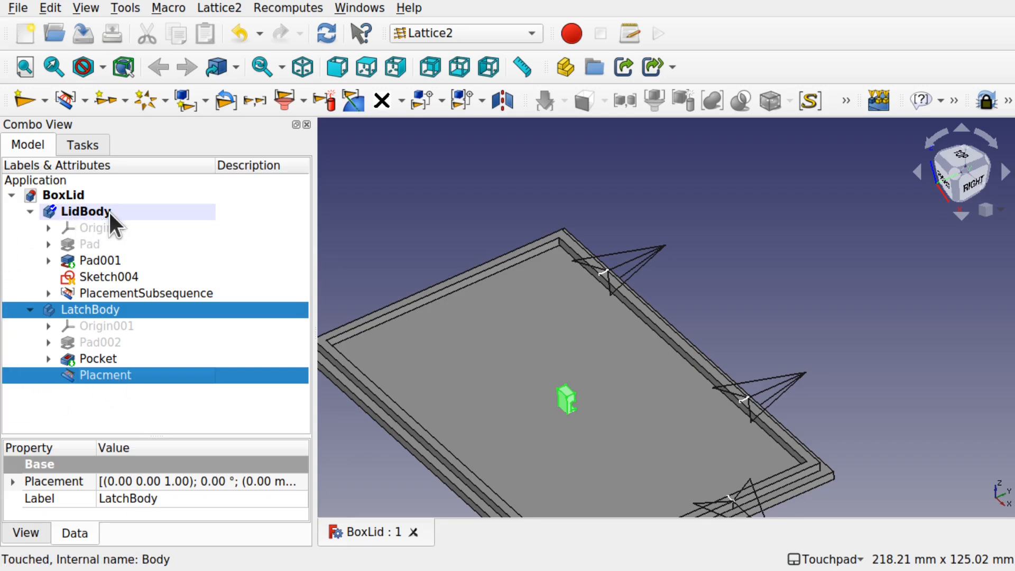
{"action": "left_click", "coordinate": [170, 292], "text": "ctrl"}
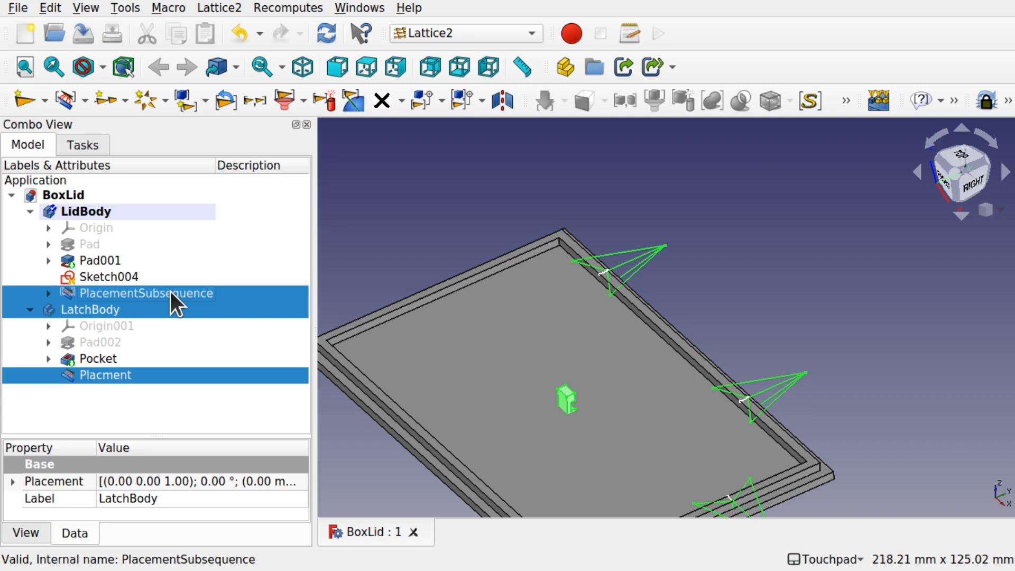
{"action": "left_click", "coordinate": [218, 6]}
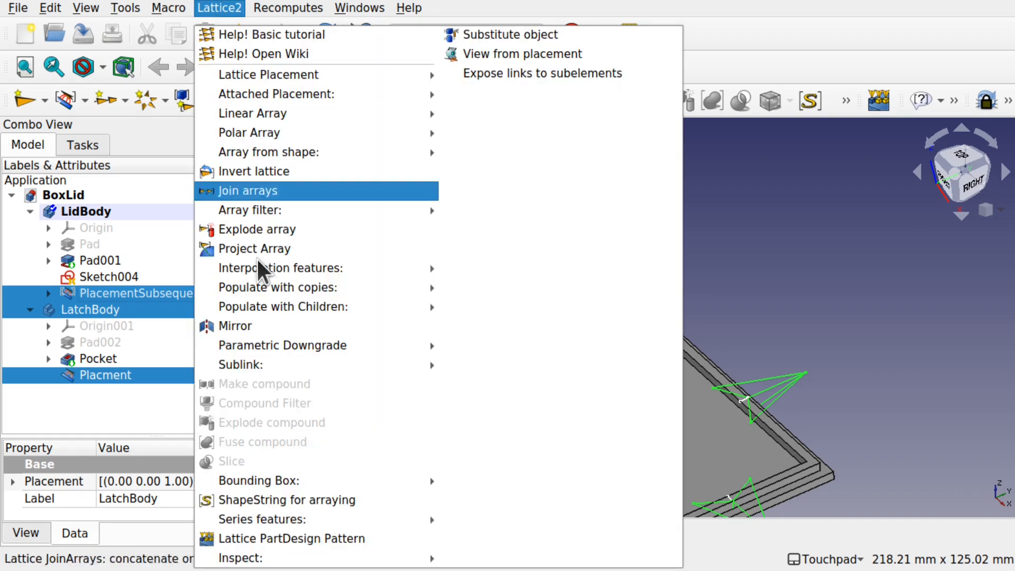
{"action": "left_click", "coordinate": [313, 540]}
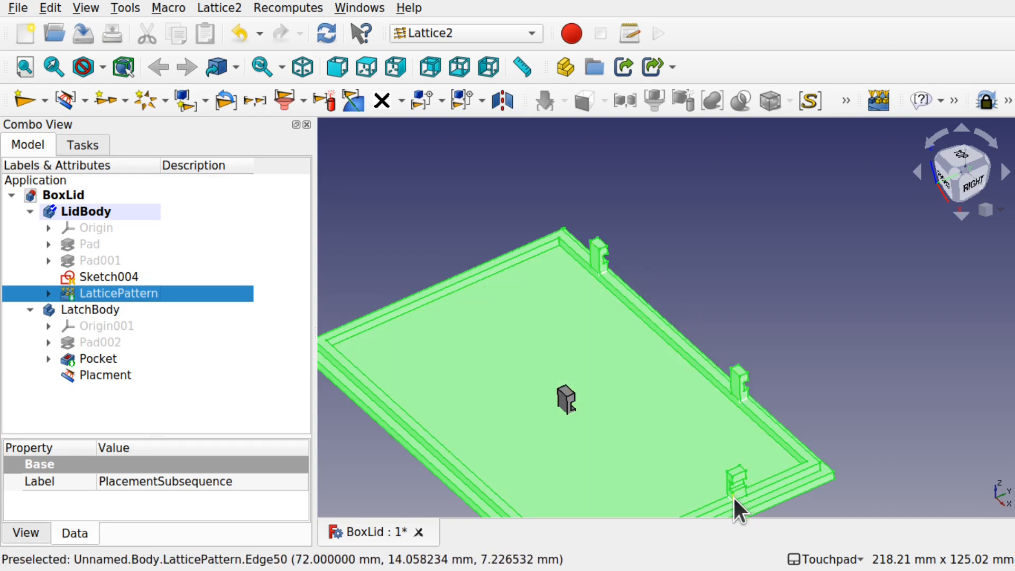
{"action": "left_click", "coordinate": [805, 344]}
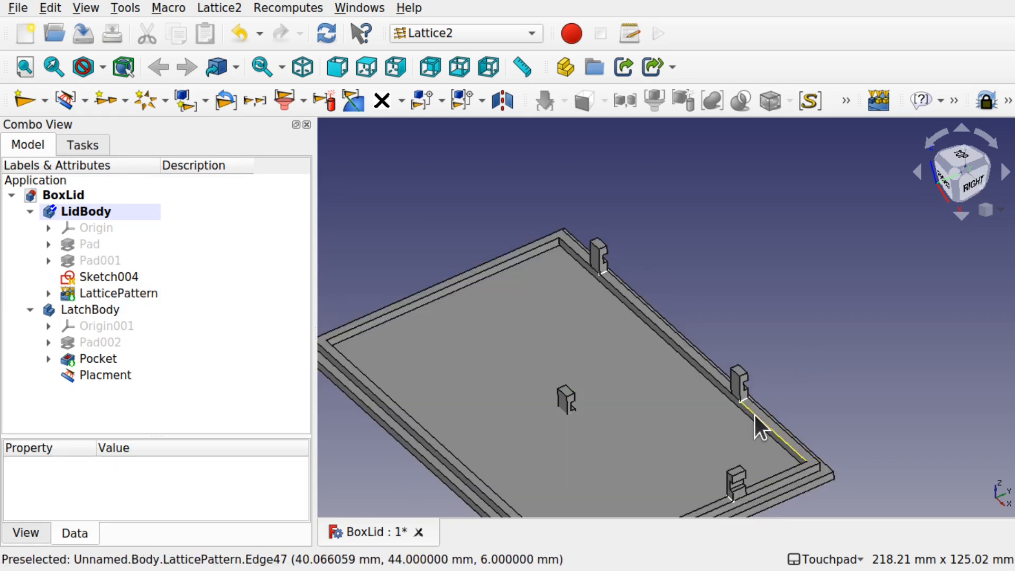
Hide the original LatchBody, leaving the patterned latches on the lid visible
{"action": "left_click_drag", "start_coordinate": [787, 429], "coordinate": [733, 432], "text": "shift"}
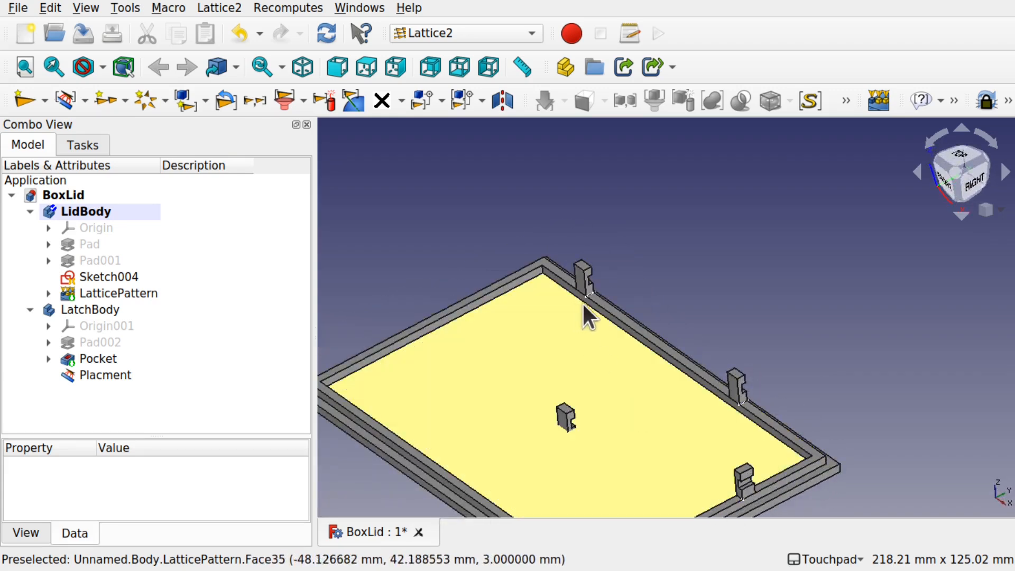
{"action": "left_click", "coordinate": [103, 277]}
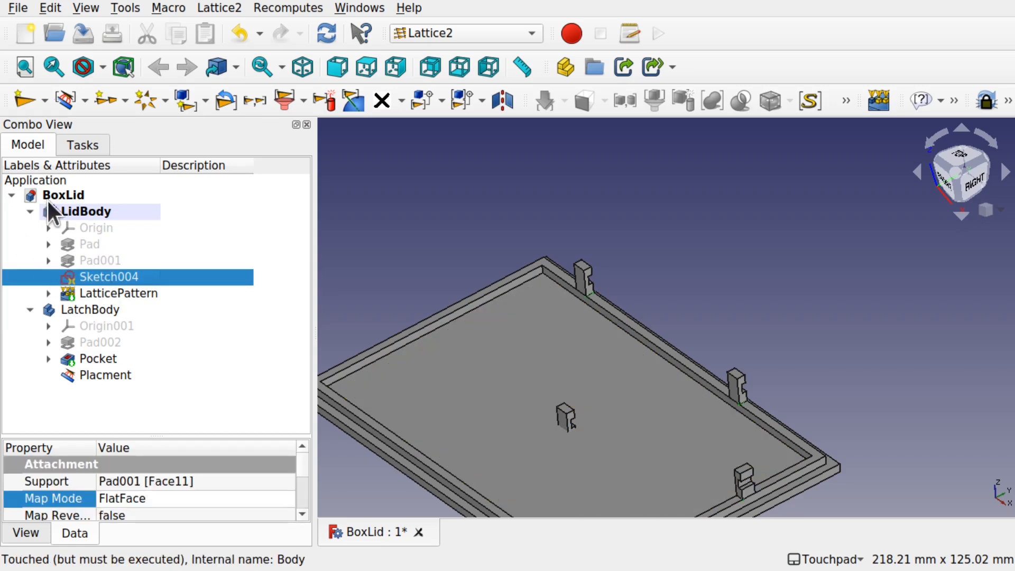
{"action": "left_click", "coordinate": [95, 309]}
{"action": "key", "text": "space"}
{"action": "left_click_drag", "start_coordinate": [613, 414], "coordinate": [555, 418], "text": "alt"}
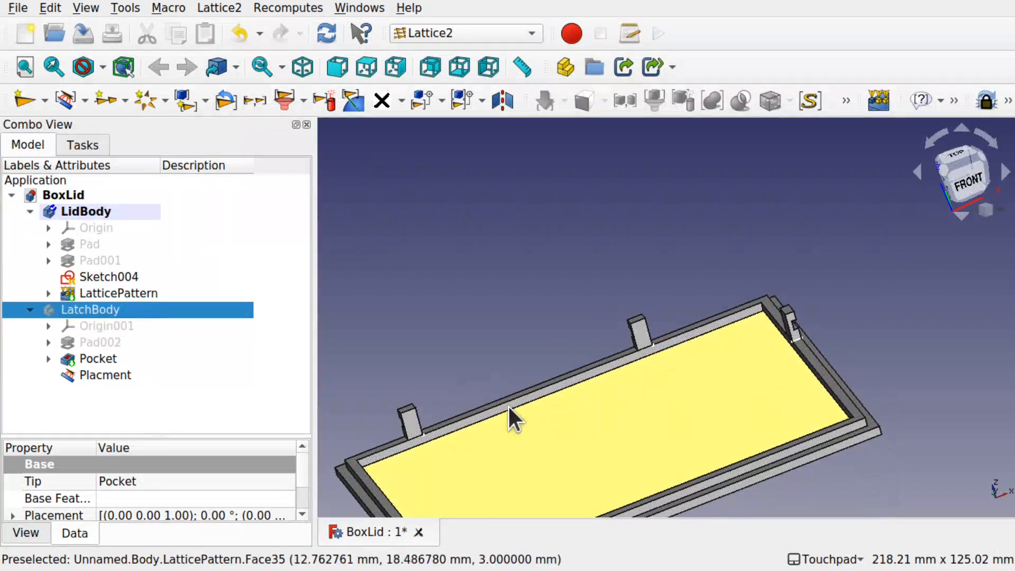
{"action": "left_click_drag", "start_coordinate": [766, 389], "coordinate": [671, 313], "text": "shift"}
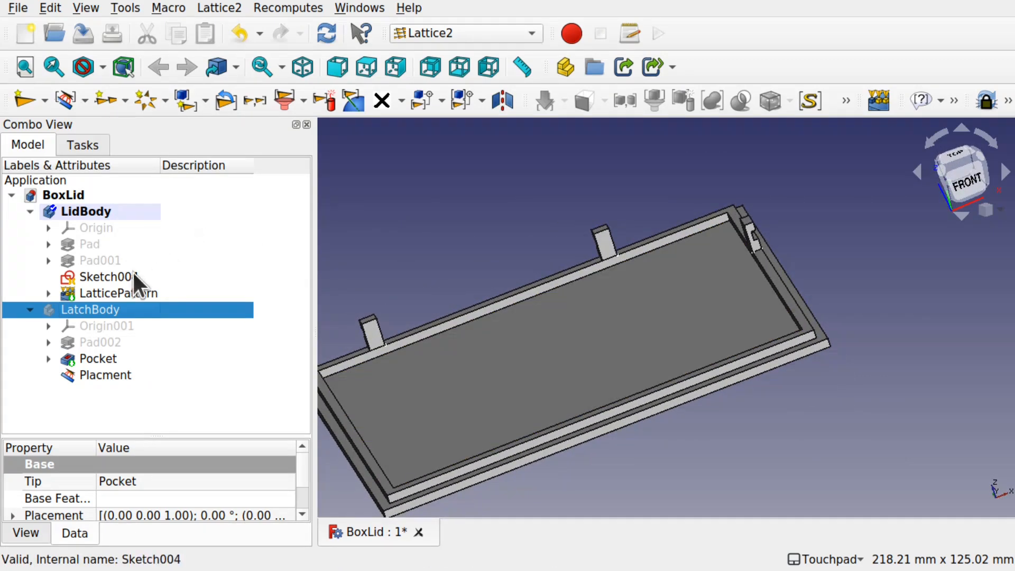
Add a horizontal line about 3 mm long to Sketch004, joining the right-hand rim's two projected edges below the x-axis, and close the sketch
{"action": "double_click", "coordinate": [121, 278]}
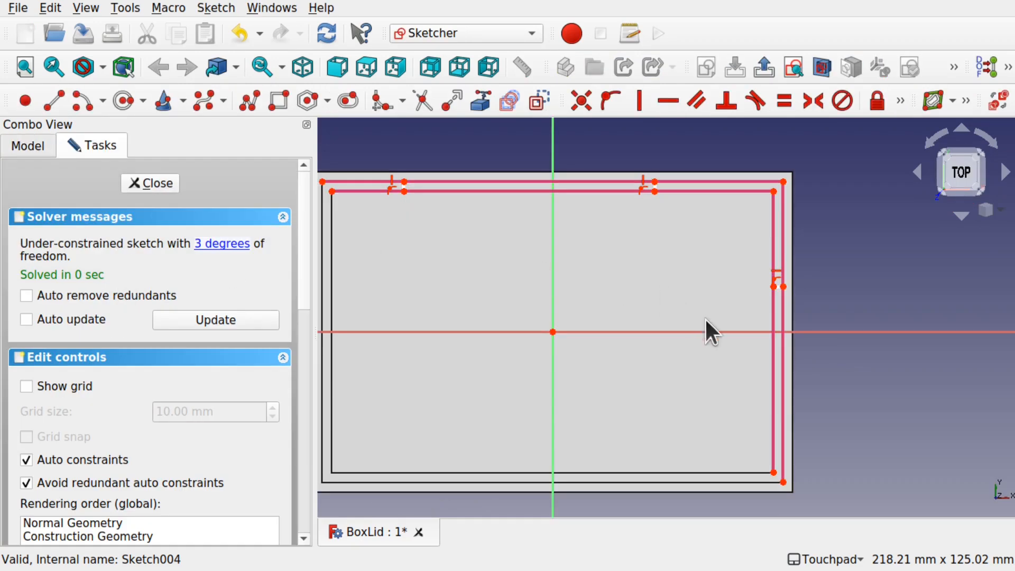
{"action": "left_click", "coordinate": [54, 100]}
{"action": "scroll", "coordinate": [782, 339], "scroll_direction": "up", "scroll_amount": 8}
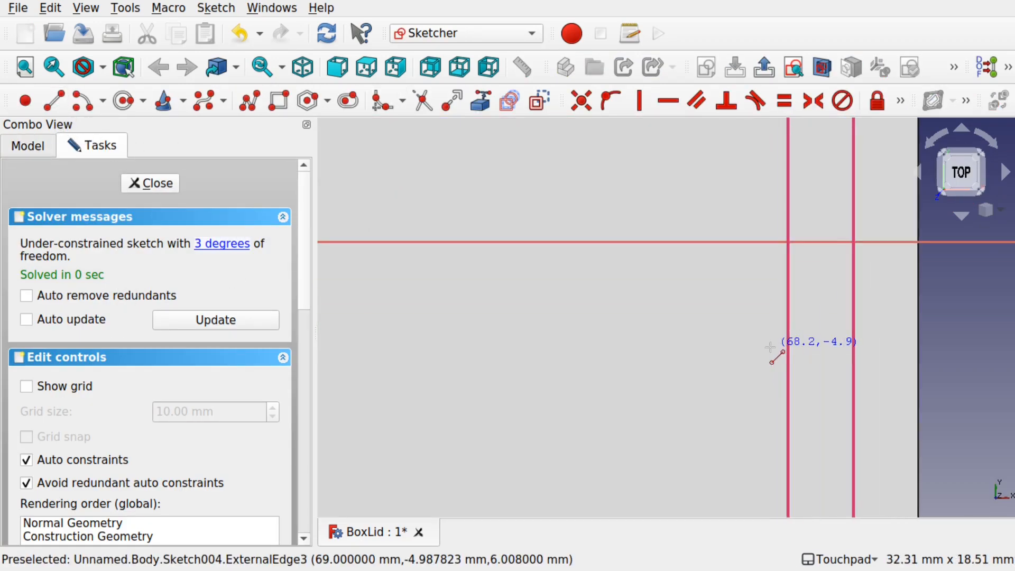
{"action": "left_click", "coordinate": [788, 403]}
{"action": "left_click", "coordinate": [853, 404]}
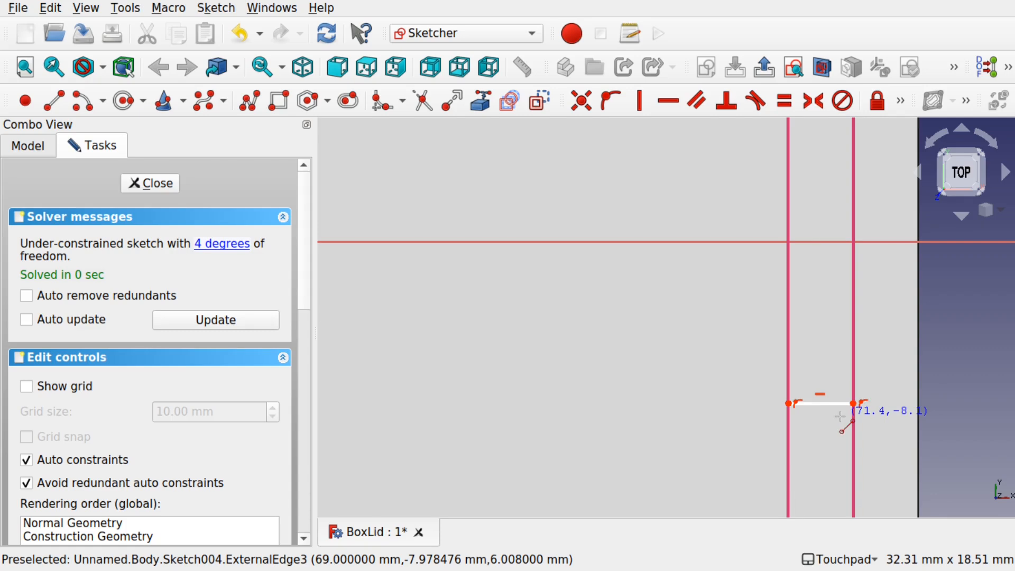
{"action": "left_click", "coordinate": [151, 194]}
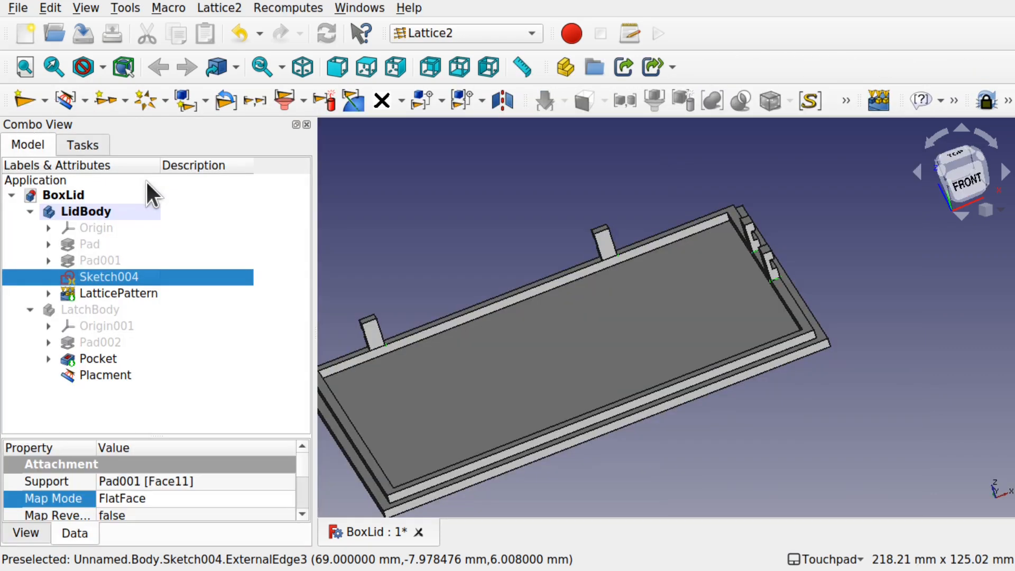
Reopen Sketch004 and constrain the upper rim's right-hand line to a horizontal distance of 30 mm from the rim's outer right corner
{"action": "left_click_drag", "start_coordinate": [714, 262], "coordinate": [691, 273], "text": "shift"}
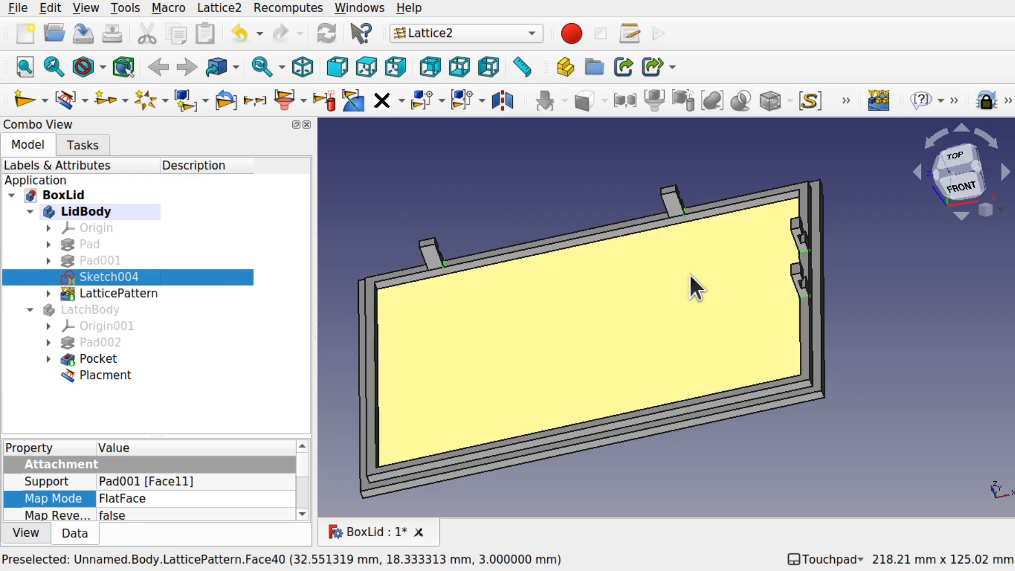
{"action": "double_click", "coordinate": [113, 276]}
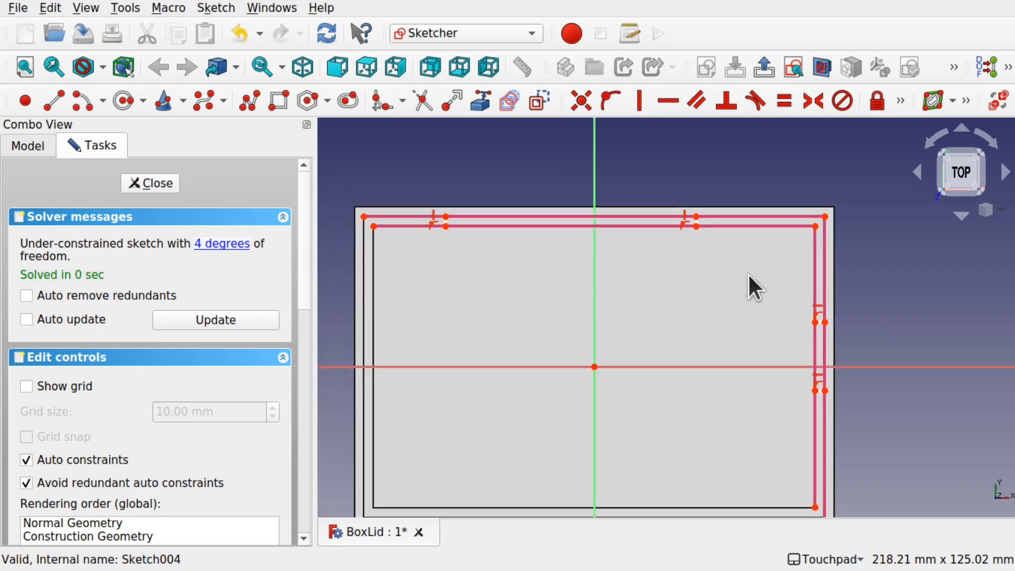
{"action": "scroll", "coordinate": [701, 222], "scroll_direction": "up", "scroll_amount": 2}
{"action": "scroll", "coordinate": [701, 223], "scroll_direction": "up", "scroll_amount": 1}
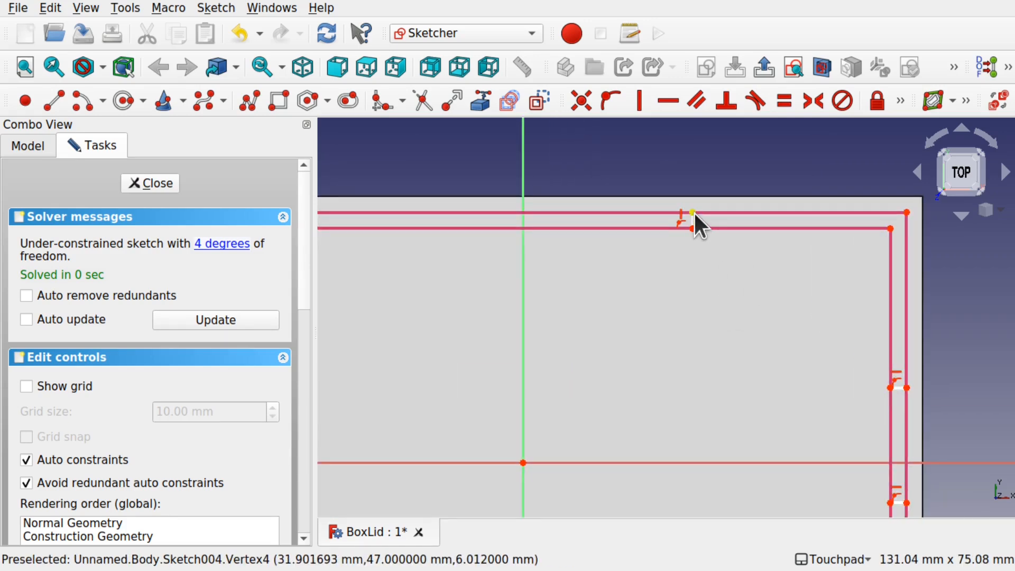
{"action": "left_click", "coordinate": [906, 211]}
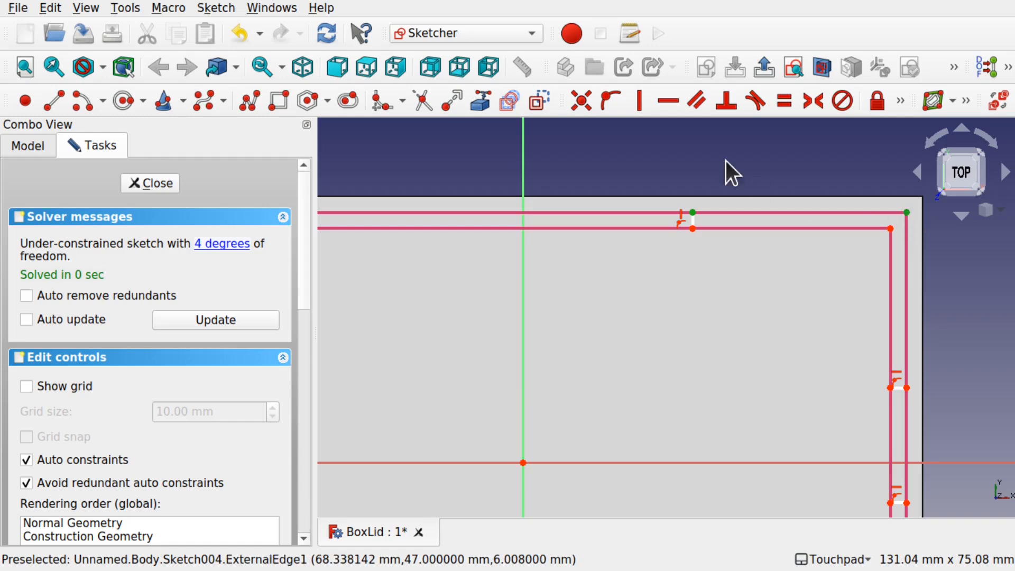
{"action": "left_click", "coordinate": [901, 100]}
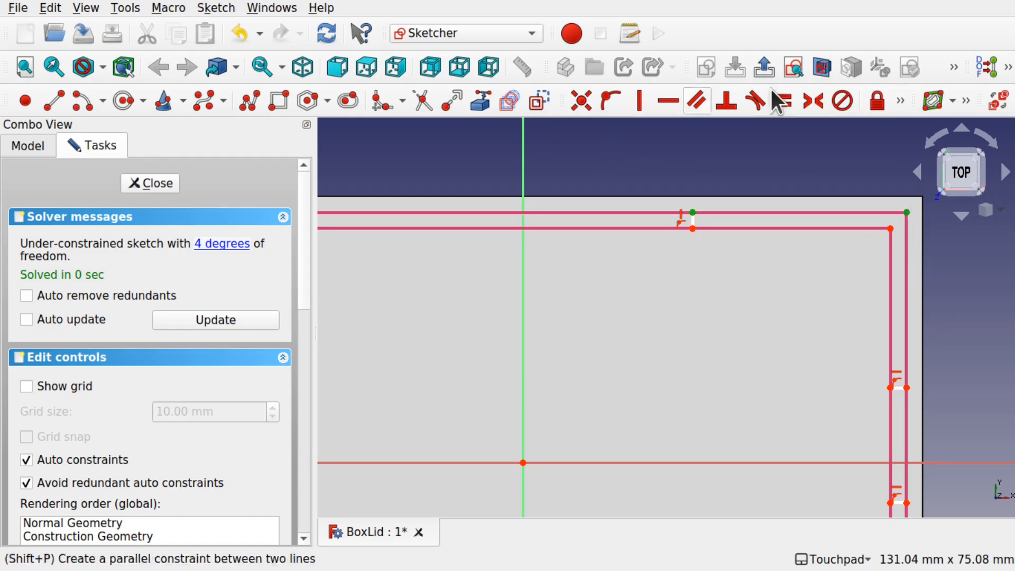
{"action": "left_click", "coordinate": [901, 100]}
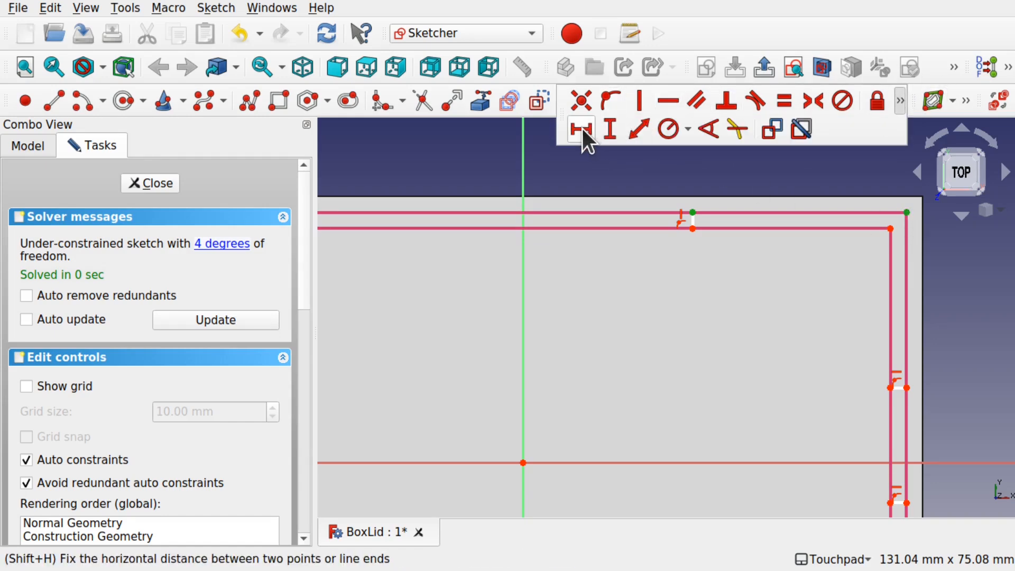
{"action": "left_click", "coordinate": [581, 128]}
{"action": "type", "text": "30"}
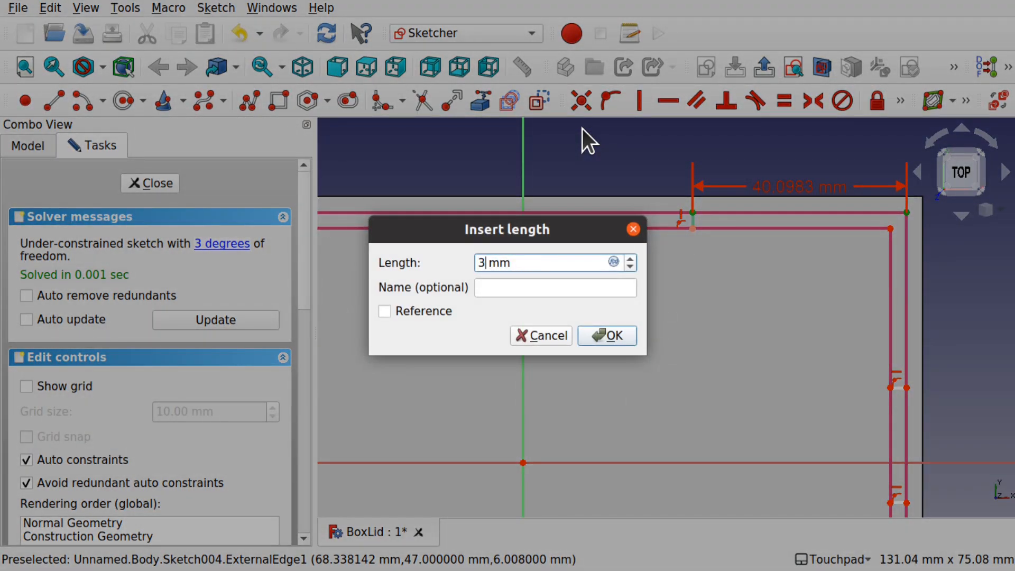
{"action": "key", "text": "Return"}
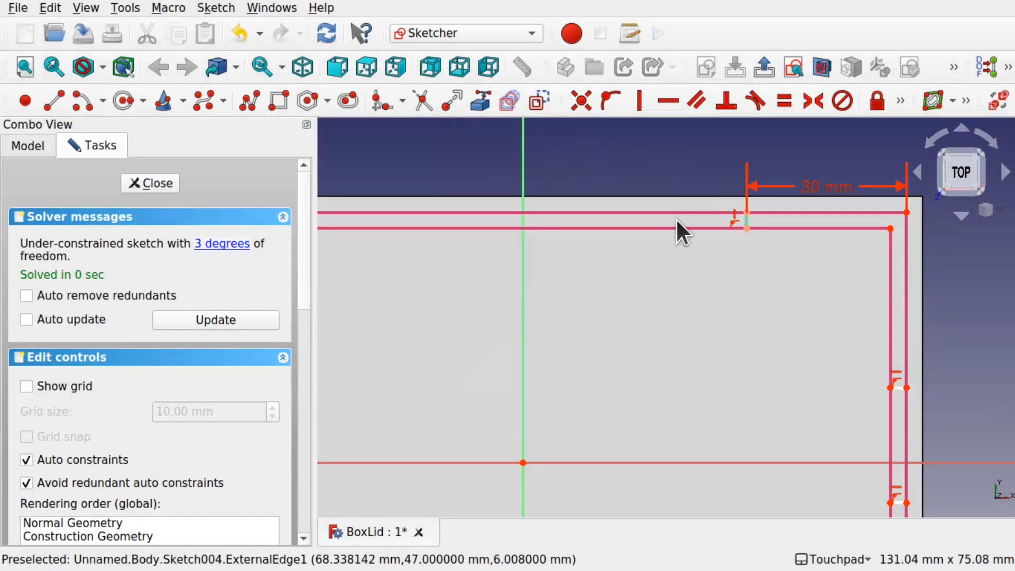
Constrain the upper rim's left-hand line to 30 mm horizontally from the rim's outer left corner and close Sketch004
{"action": "scroll", "coordinate": [675, 217], "scroll_direction": "down", "scroll_amount": 5}
{"action": "scroll", "coordinate": [590, 241], "scroll_direction": "up", "scroll_amount": 2}
{"action": "scroll", "coordinate": [591, 241], "scroll_direction": "up", "scroll_amount": 4}
{"action": "left_click", "coordinate": [387, 196]}
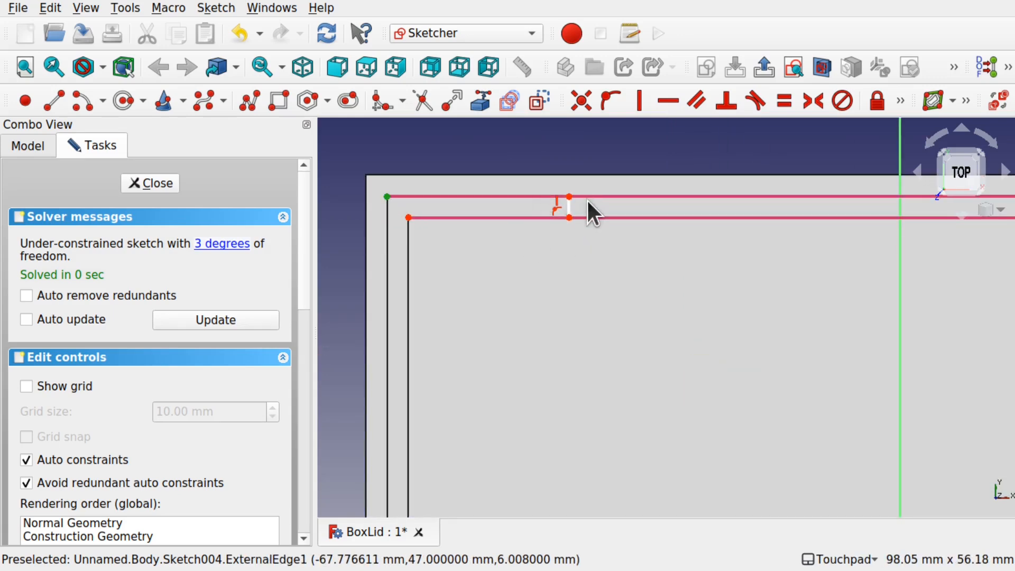
{"action": "left_click", "coordinate": [569, 196]}
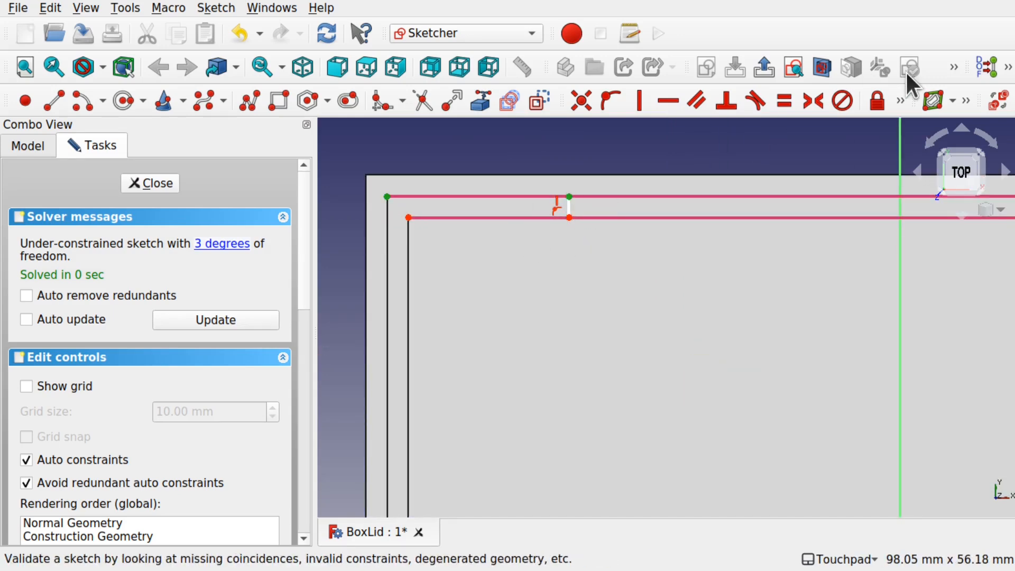
{"action": "left_click", "coordinate": [901, 100]}
{"action": "left_click", "coordinate": [582, 126]}
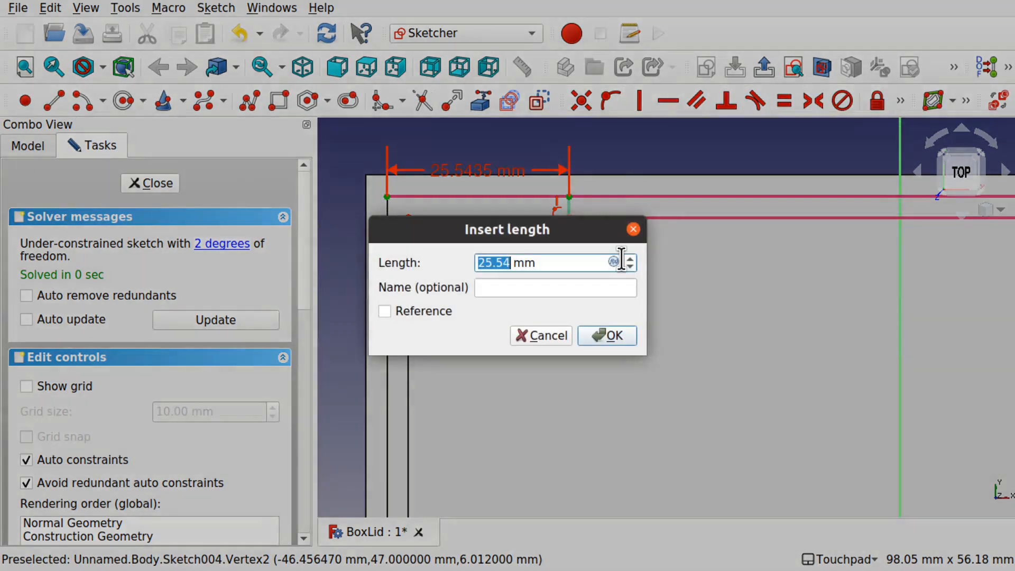
{"action": "type", "text": "30"}
{"action": "key", "text": "Return"}
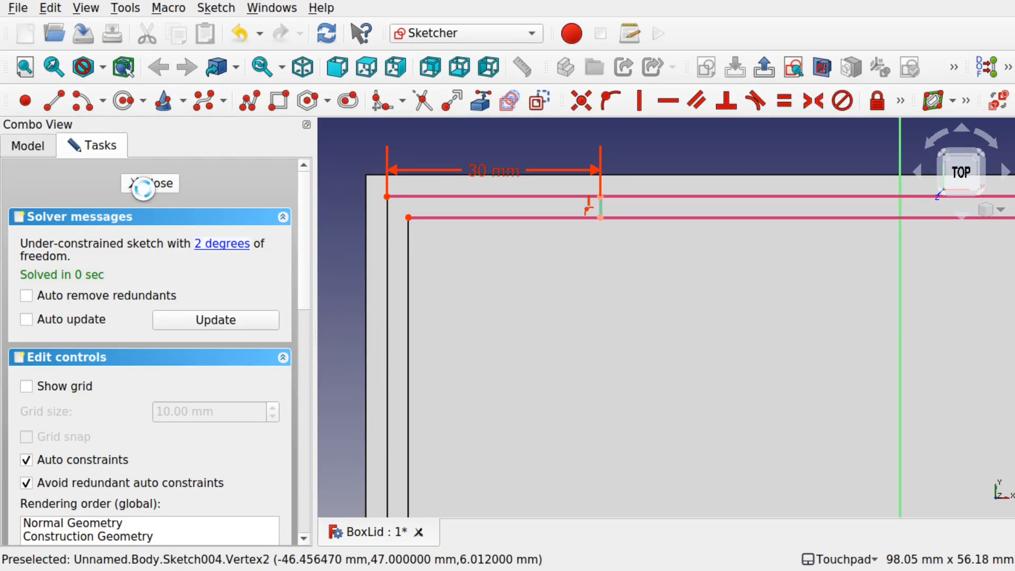
{"action": "left_click", "coordinate": [144, 185]}
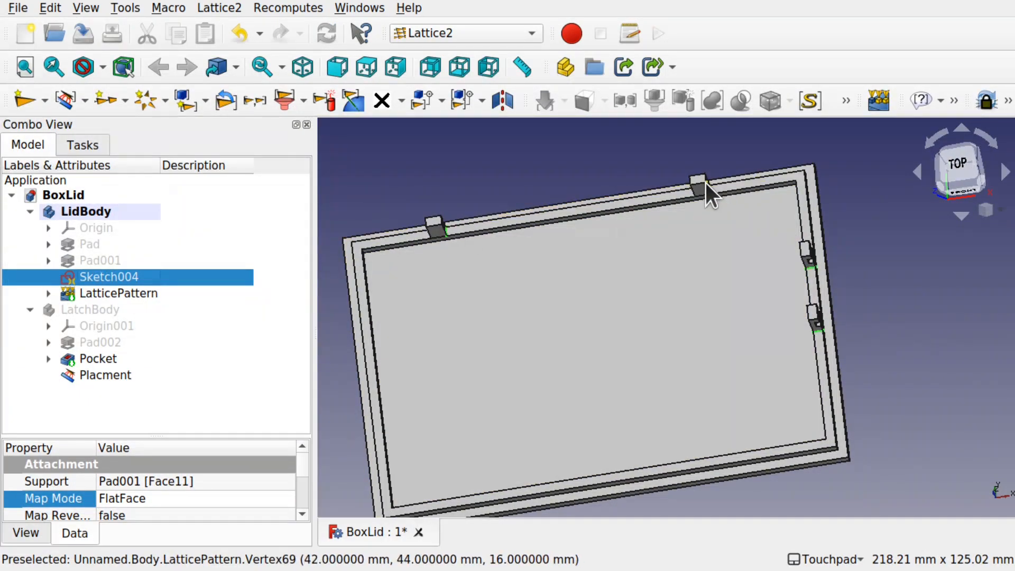
Show the original LatchBody again and hide LidBody to isolate the latch
{"action": "left_click_drag", "start_coordinate": [667, 232], "coordinate": [731, 195], "text": "alt"}
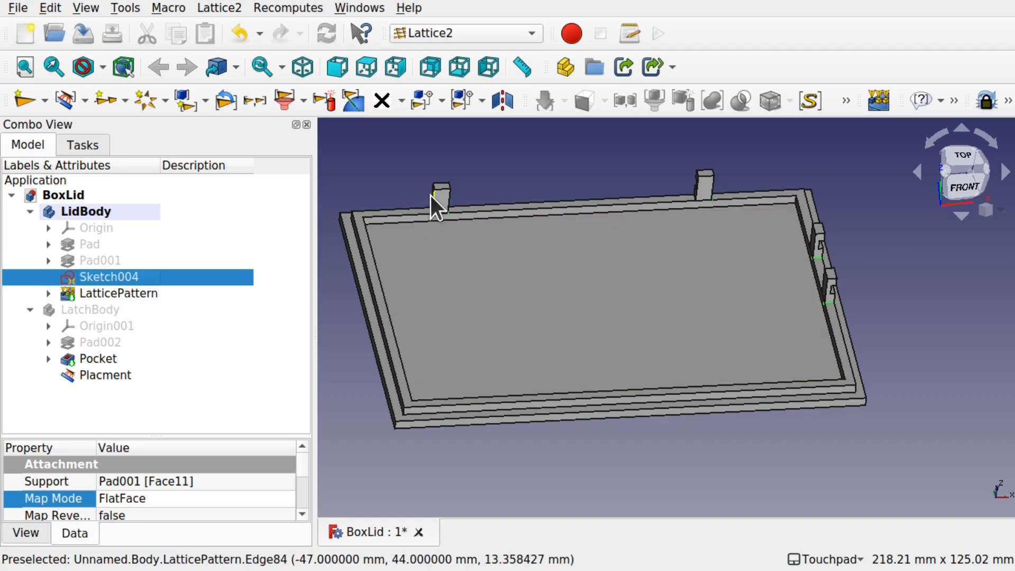
{"action": "scroll", "coordinate": [431, 197], "scroll_direction": "up", "scroll_amount": 5}
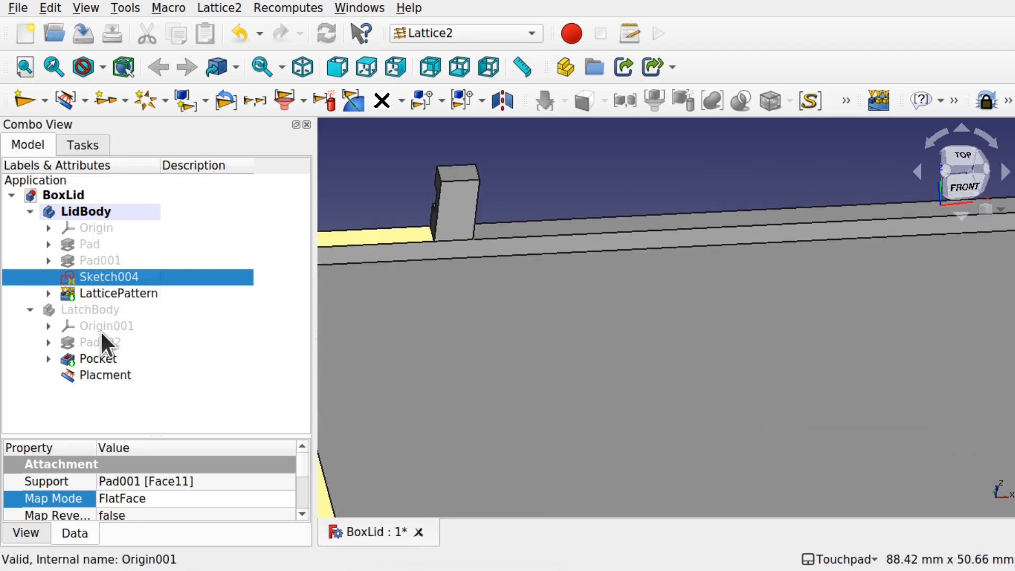
{"action": "left_click", "coordinate": [99, 310]}
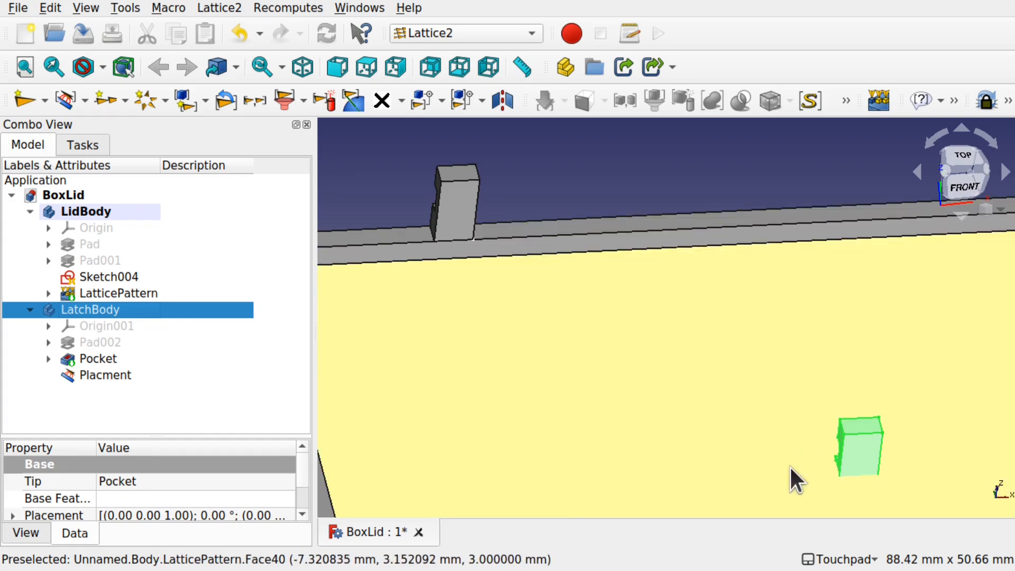
{"action": "middle_click_drag", "start_coordinate": [788, 466], "coordinate": [890, 319]}
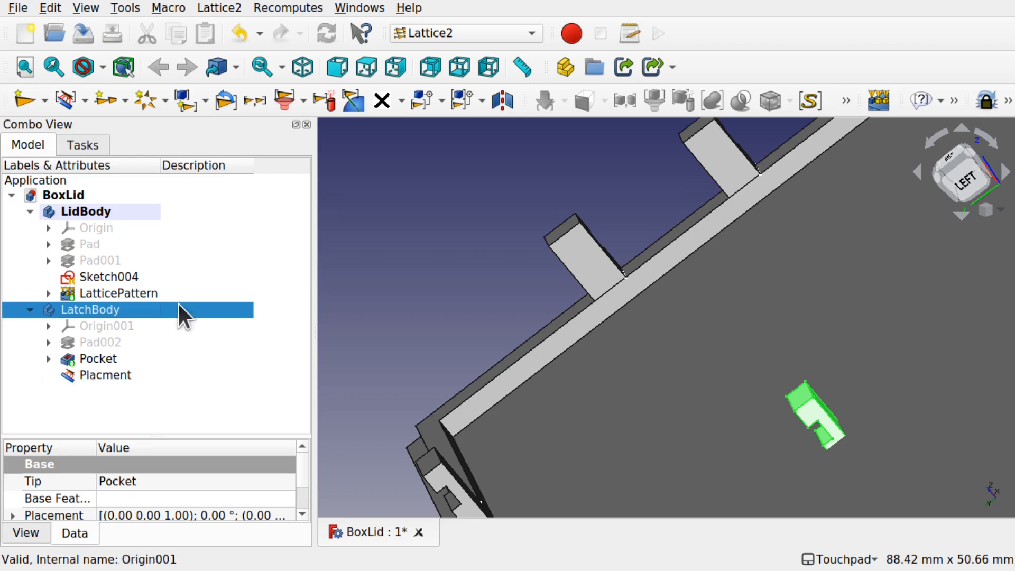
{"action": "left_click", "coordinate": [413, 303]}
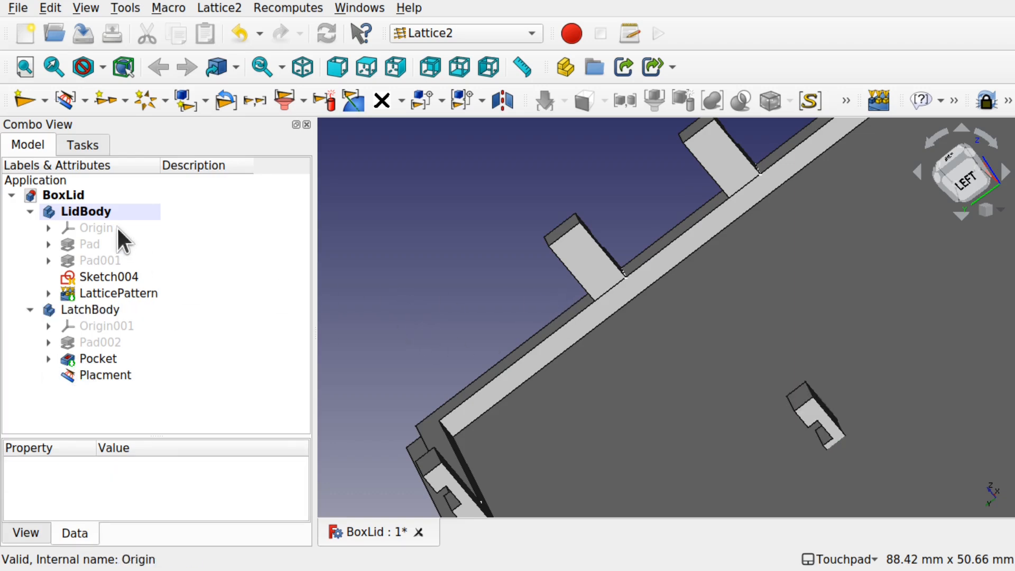
{"action": "left_click", "coordinate": [97, 212]}
{"action": "key", "text": "space"}
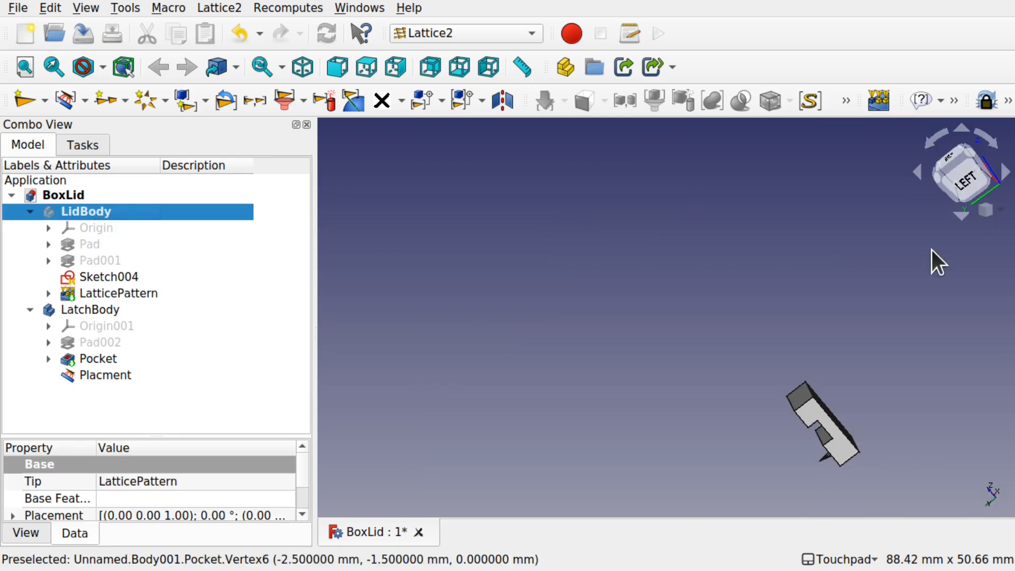
Switch to the Part Design workbench to edit the original latch
{"action": "left_click", "coordinate": [965, 185]}
{"action": "middle_click_drag", "start_coordinate": [759, 489], "coordinate": [742, 388], "text": "shift"}
{"action": "scroll", "coordinate": [714, 373], "scroll_direction": "up", "scroll_amount": 5}
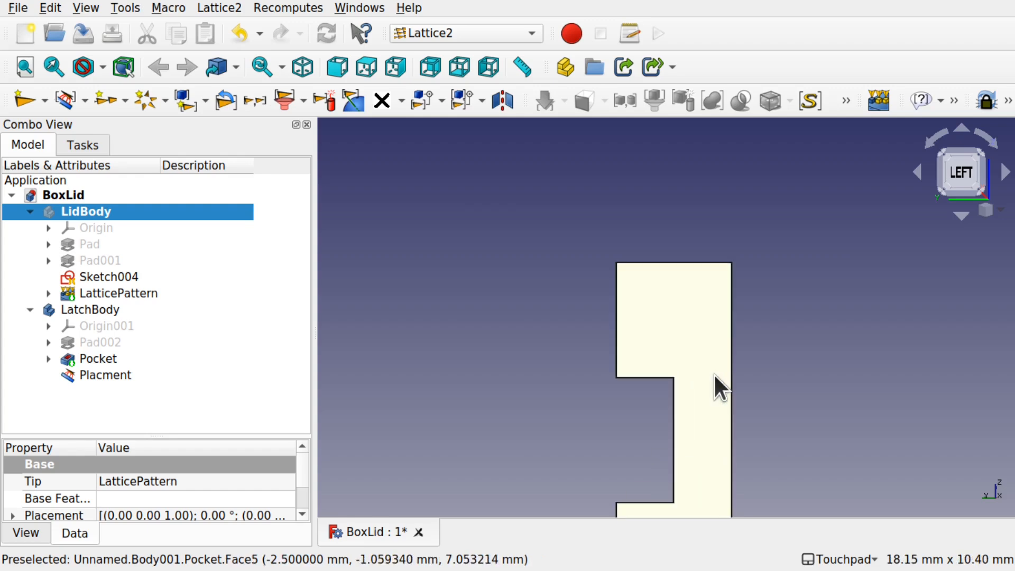
{"action": "left_click", "coordinate": [683, 319]}
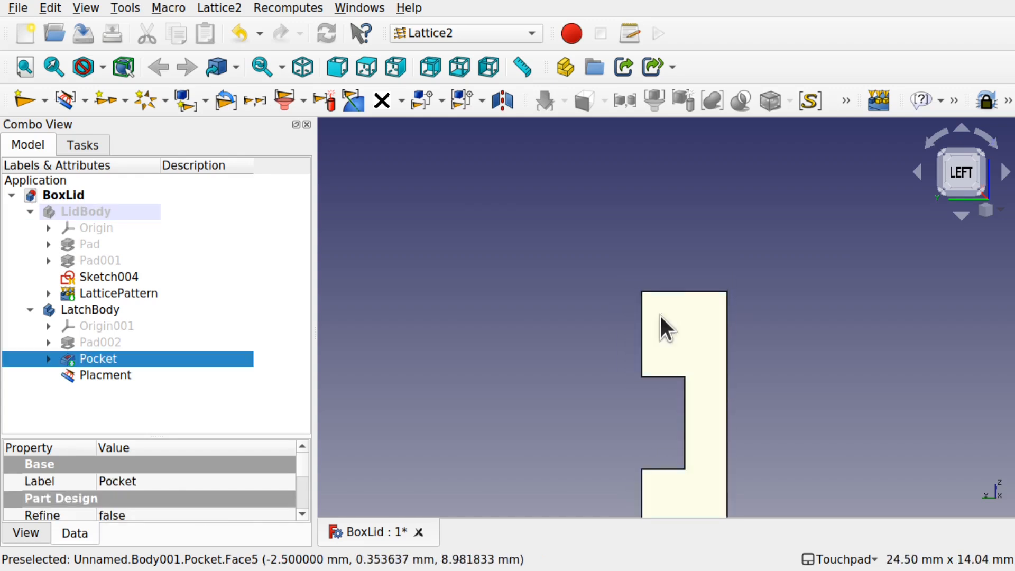
{"action": "left_click", "coordinate": [463, 34]}
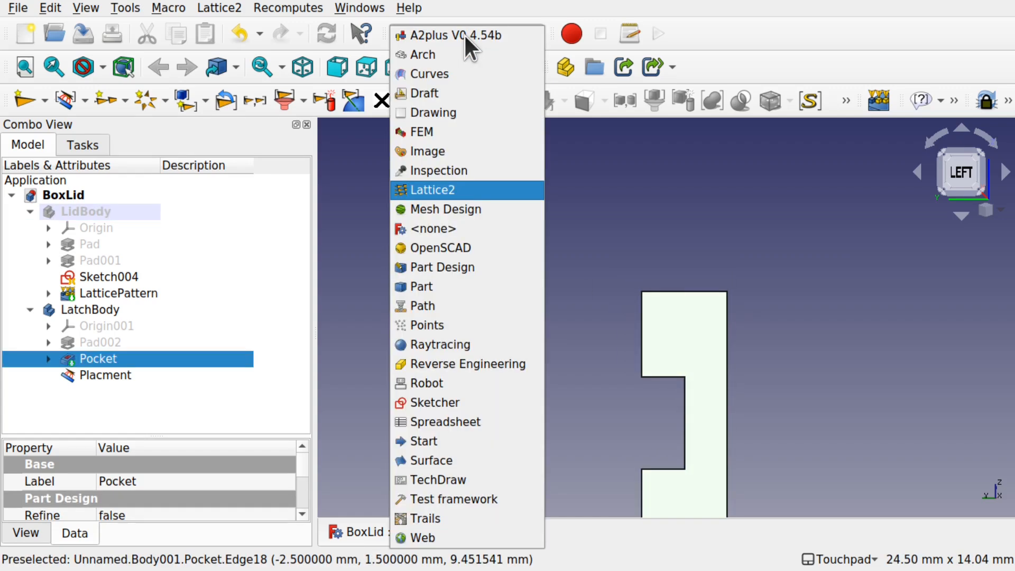
{"action": "left_click", "coordinate": [450, 267]}
{"action": "left_click", "coordinate": [718, 268]}
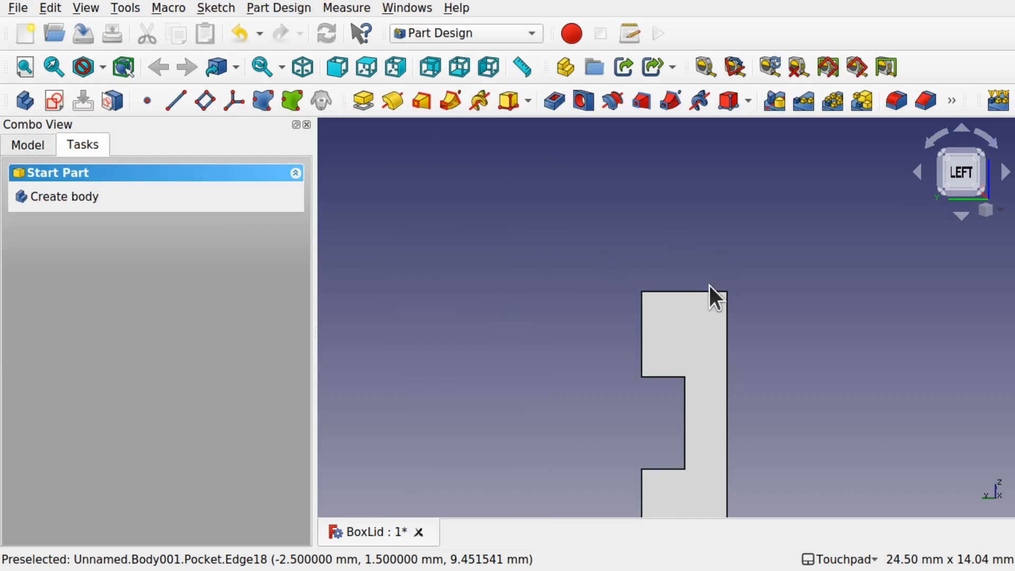
{"action": "left_click", "coordinate": [678, 341]}
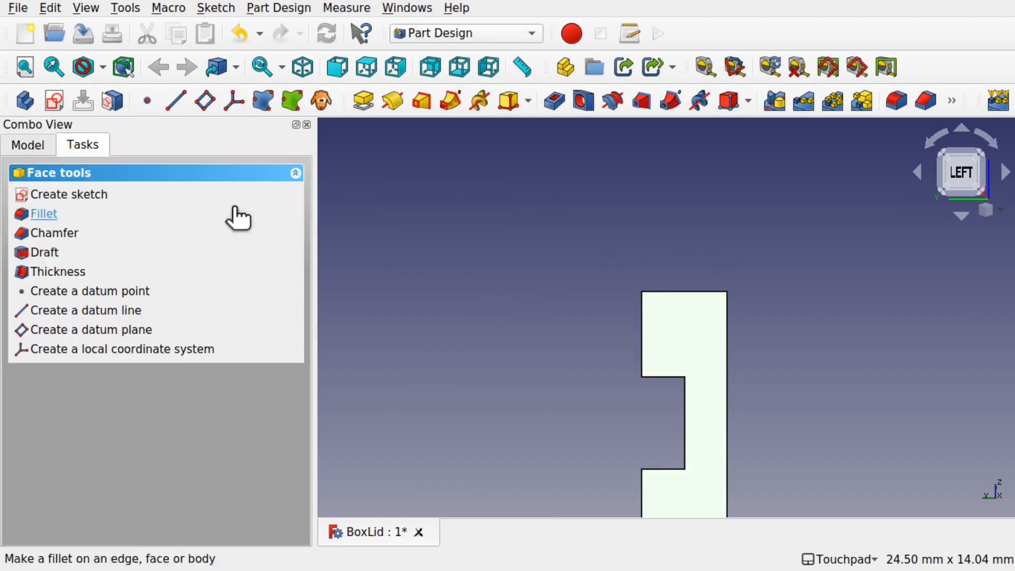
{"action": "left_click", "coordinate": [52, 99]}
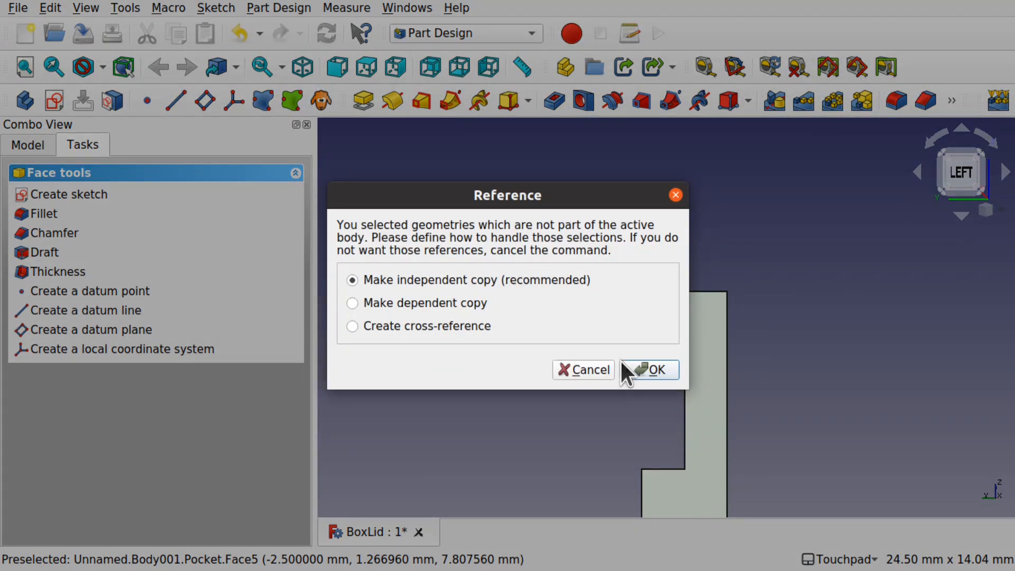
{"action": "left_click", "coordinate": [588, 369]}
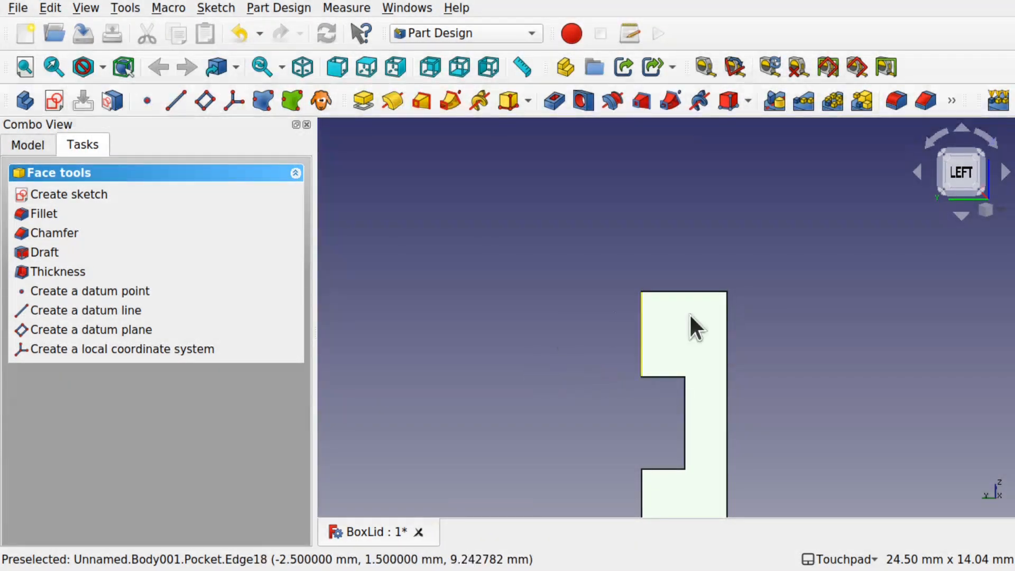
Make LatchBody the active body
{"action": "left_click", "coordinate": [677, 344]}
{"action": "left_click", "coordinate": [32, 145]}
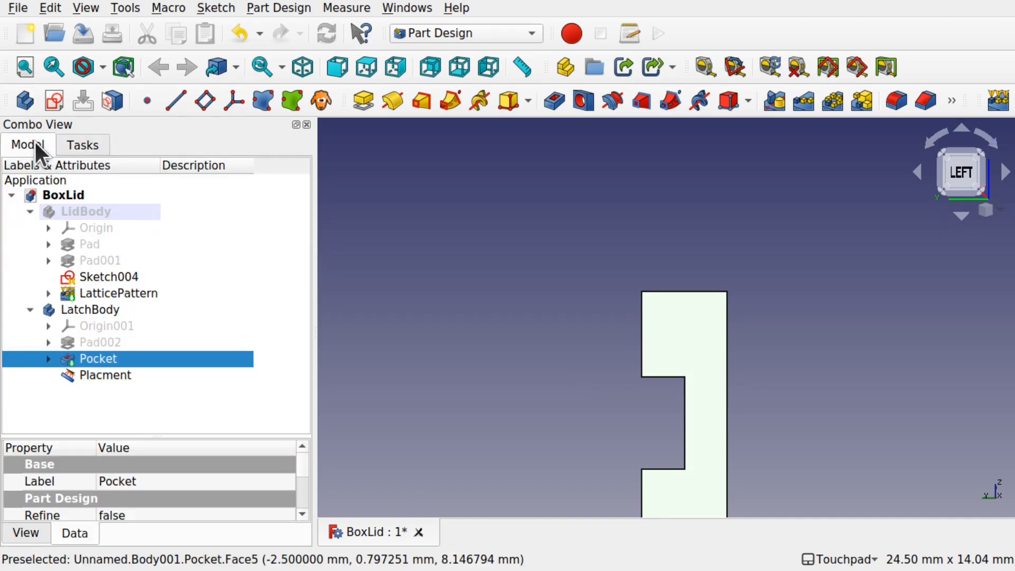
{"action": "left_click", "coordinate": [107, 311]}
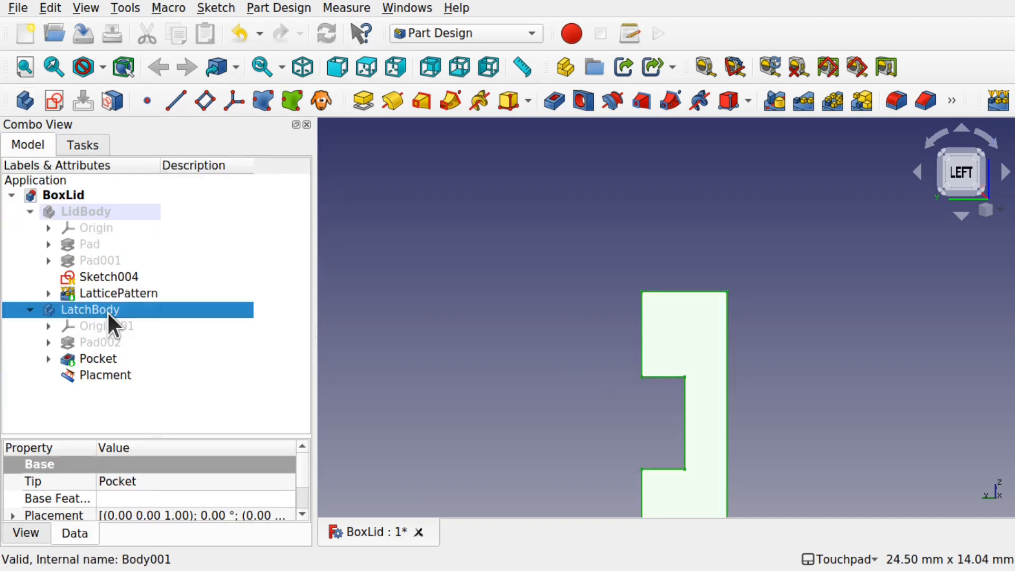
{"action": "right_click", "coordinate": [107, 311]}
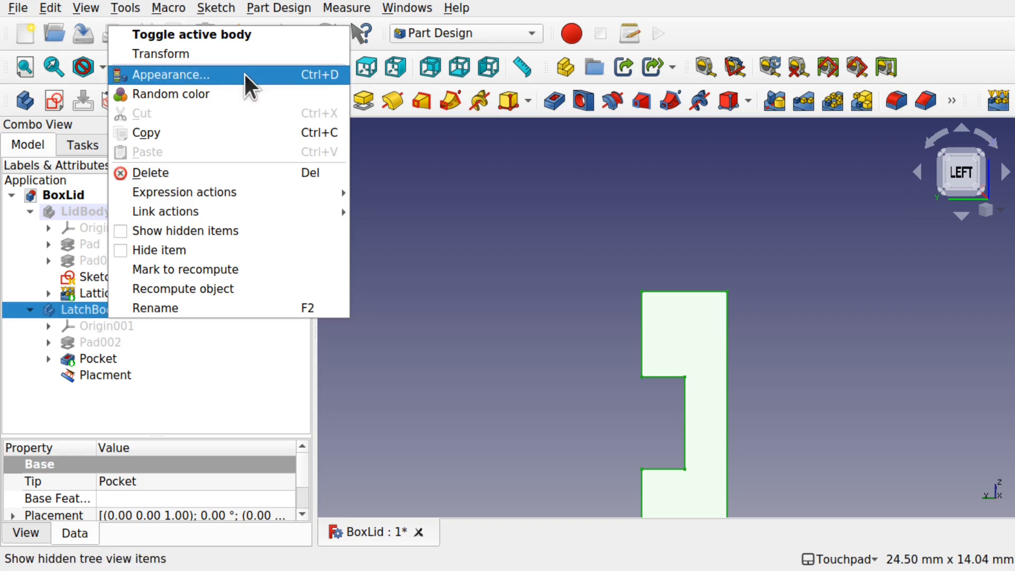
{"action": "left_click", "coordinate": [240, 36]}
{"action": "left_click", "coordinate": [480, 312]}
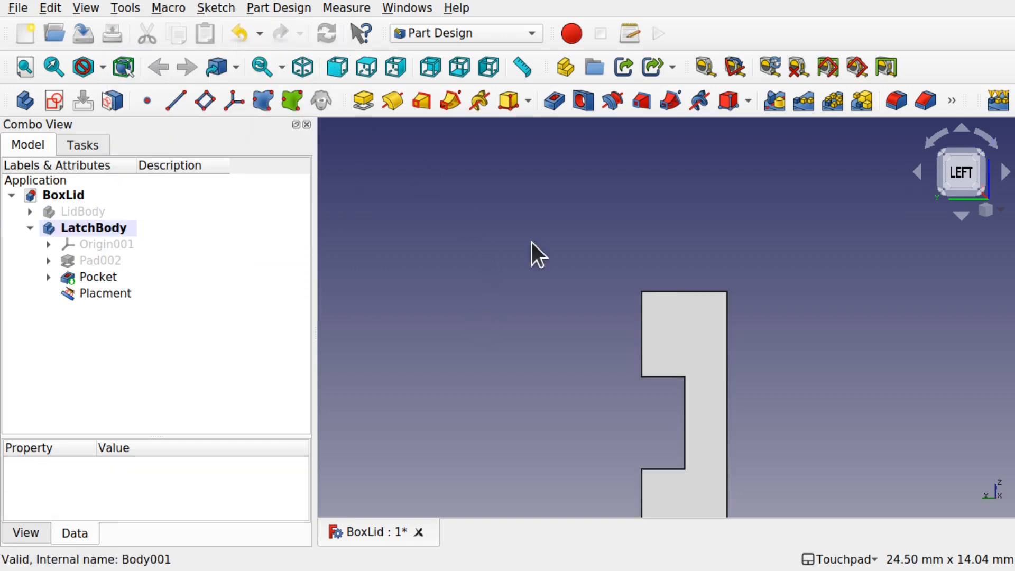
Sketch a closed right triangle with legs of about 3 mm over the hook's upper outer corner on the latch's left face
{"action": "left_click", "coordinate": [667, 328]}
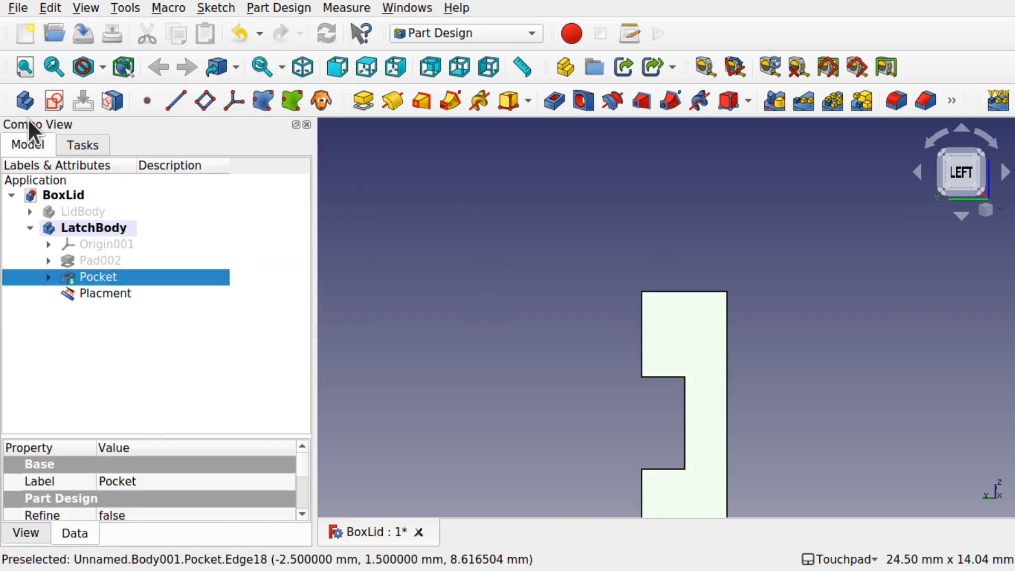
{"action": "left_click", "coordinate": [54, 101]}
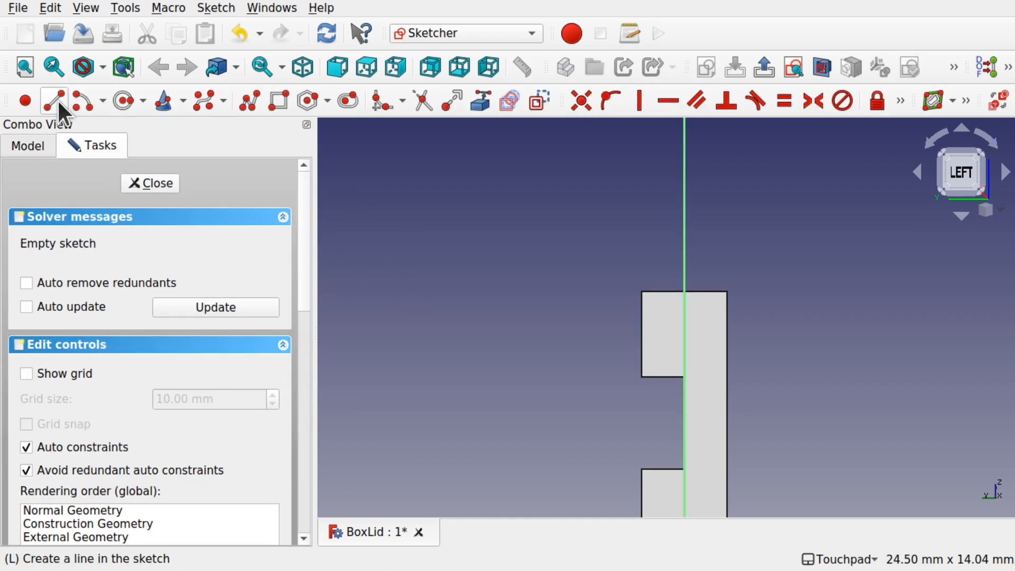
{"action": "left_click", "coordinate": [250, 105]}
{"action": "left_click", "coordinate": [634, 357]}
{"action": "left_click", "coordinate": [717, 268]}
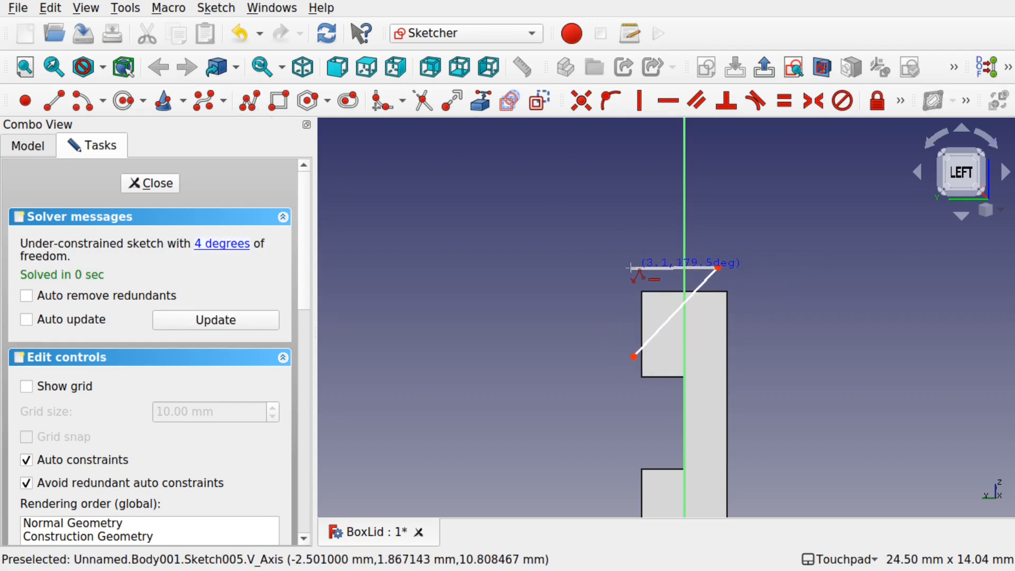
{"action": "left_click", "coordinate": [635, 268]}
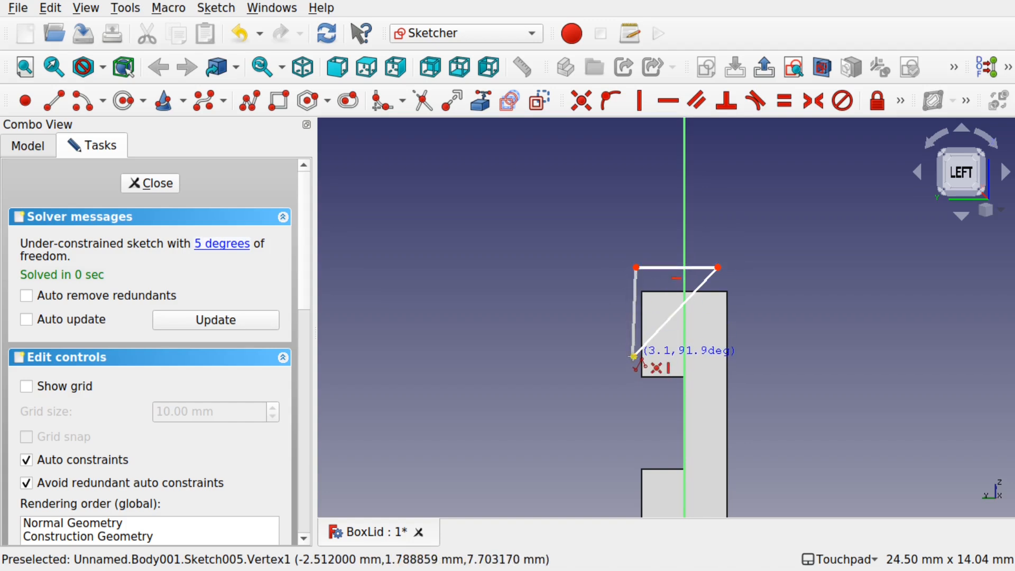
{"action": "left_click", "coordinate": [634, 357]}
{"action": "scroll", "coordinate": [668, 320], "scroll_direction": "up", "scroll_amount": 4}
{"action": "scroll", "coordinate": [667, 317], "scroll_direction": "down", "scroll_amount": 3}
{"action": "left_click", "coordinate": [159, 189]}
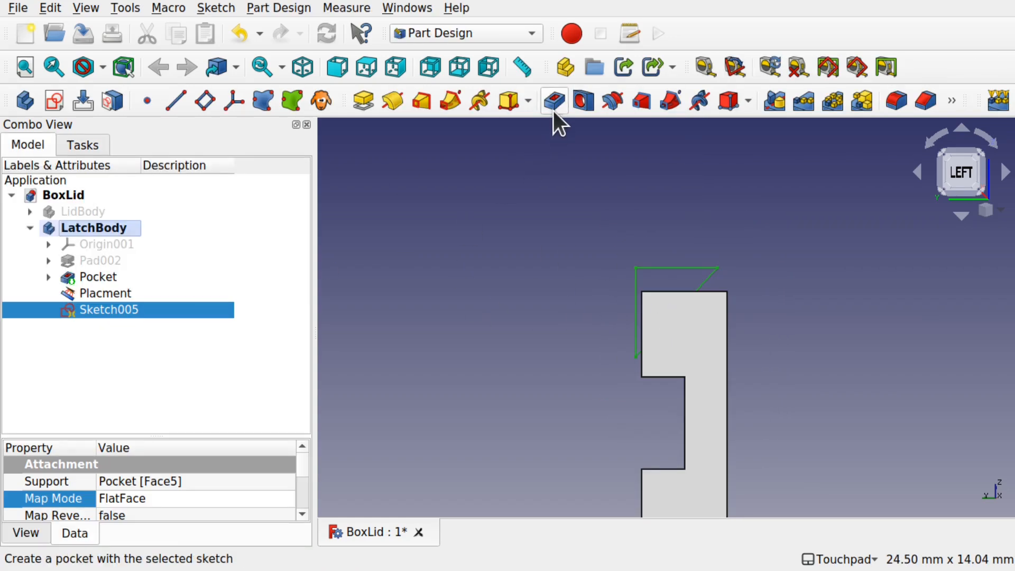
Cut the triangular sketch out of the latch with a pocket of type To first
{"action": "left_click", "coordinate": [554, 100]}
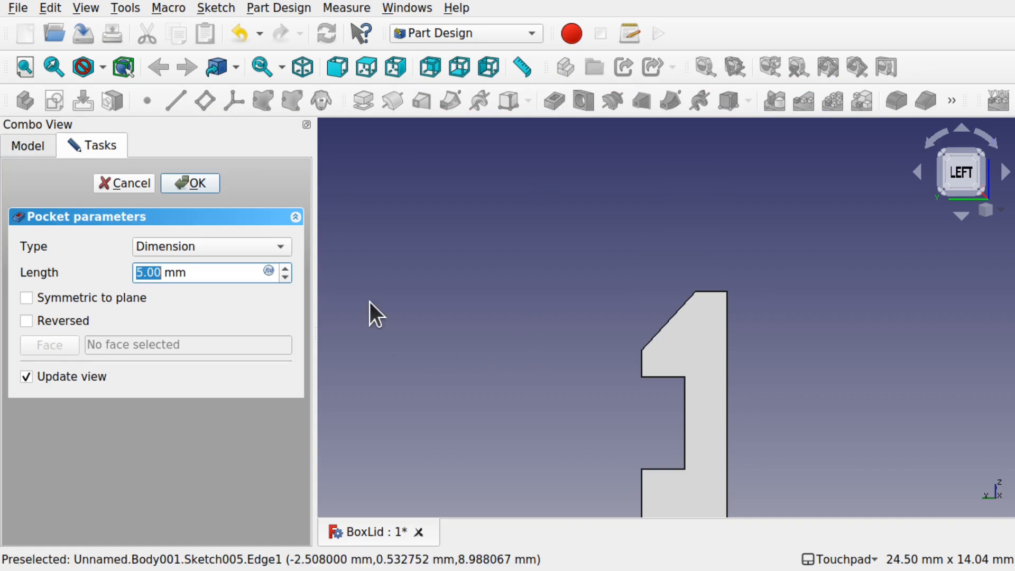
{"action": "left_click", "coordinate": [224, 242]}
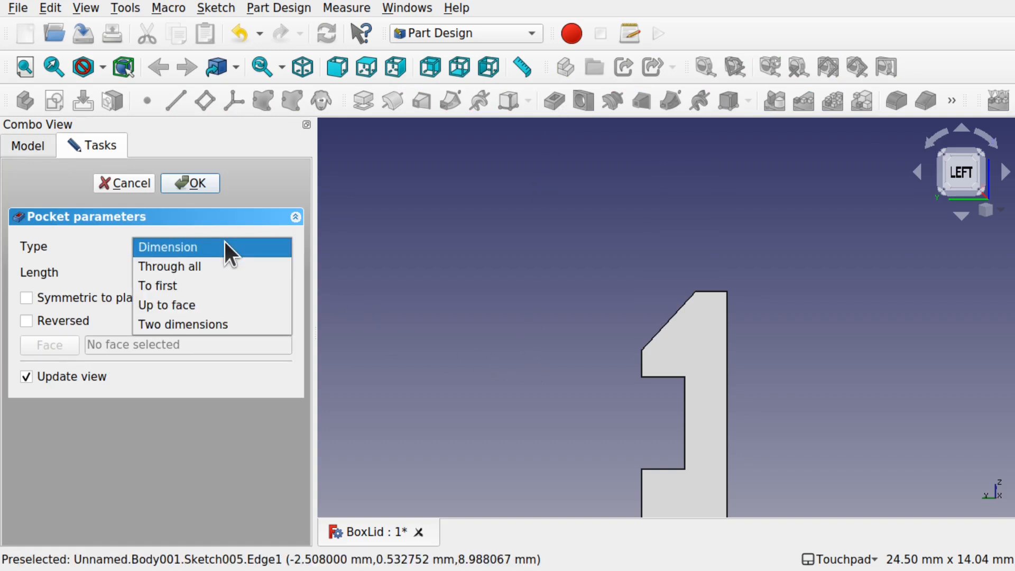
{"action": "left_click", "coordinate": [204, 285]}
{"action": "left_click_drag", "start_coordinate": [584, 319], "coordinate": [606, 328], "text": "alt"}
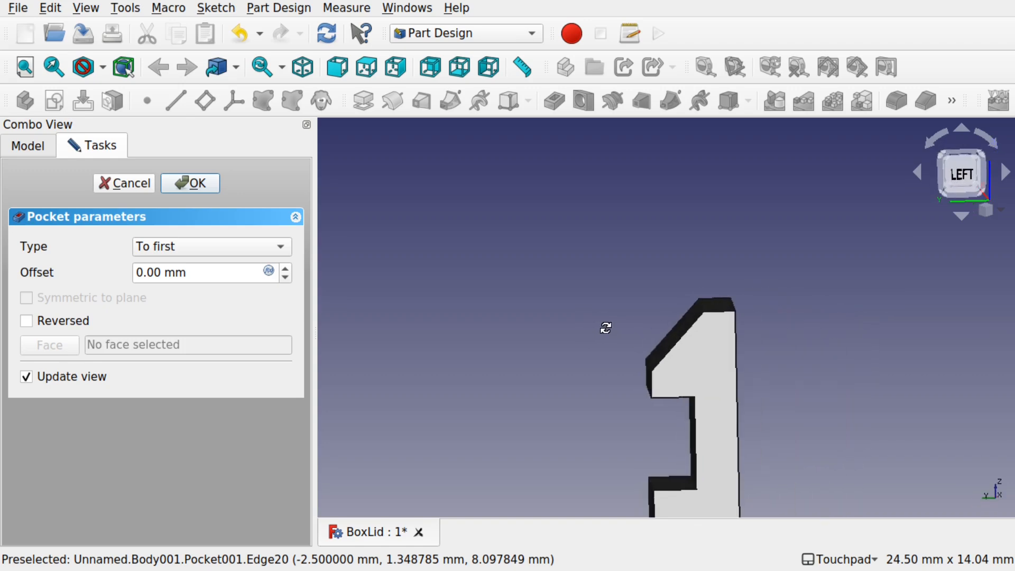
{"action": "left_click", "coordinate": [185, 182]}
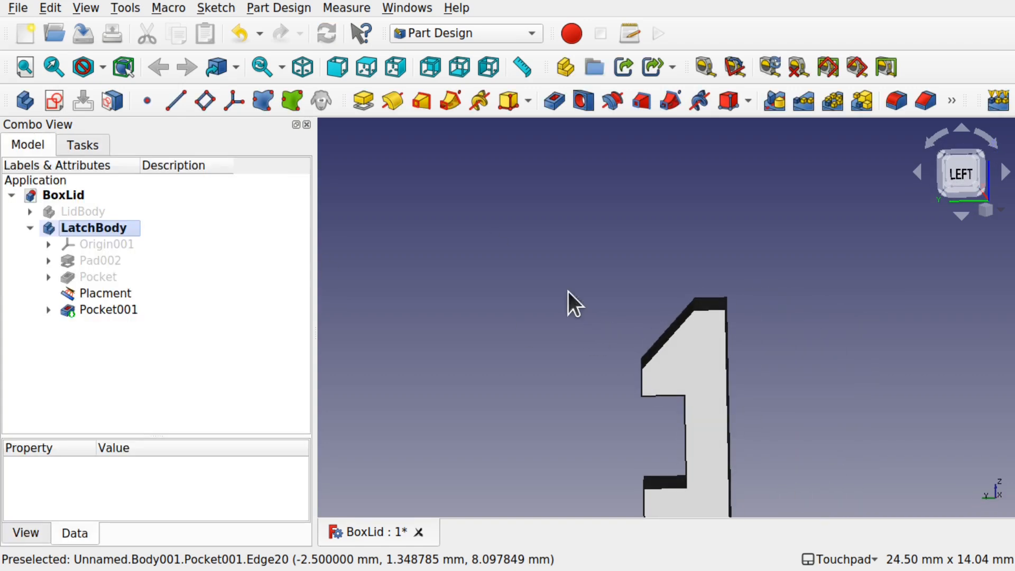
Show LidBody again, inspect the patterned latches around the rim, and save the document
{"action": "left_click", "coordinate": [75, 212]}
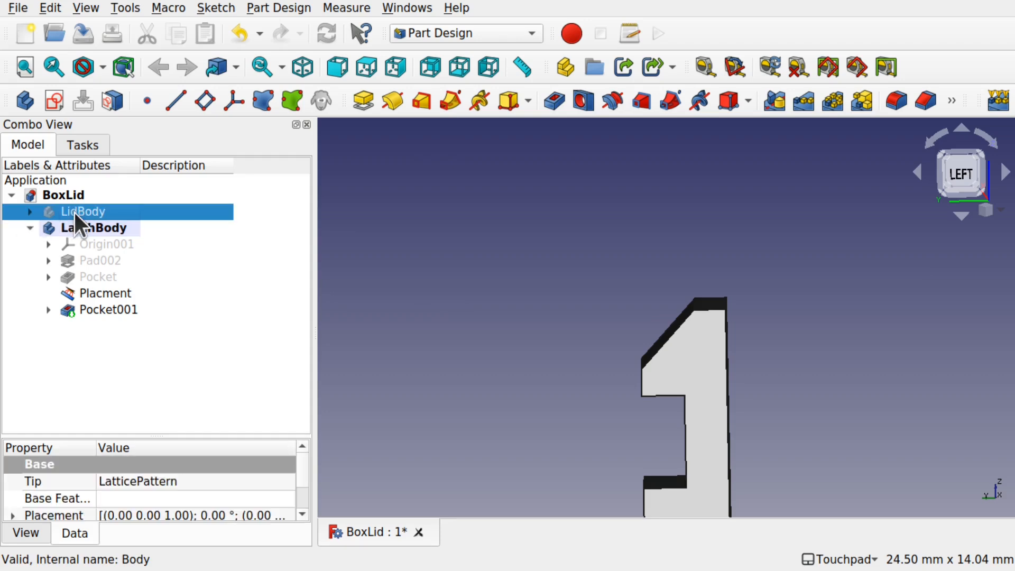
{"action": "key", "text": "space"}
{"action": "scroll", "coordinate": [569, 303], "scroll_direction": "down", "scroll_amount": 5}
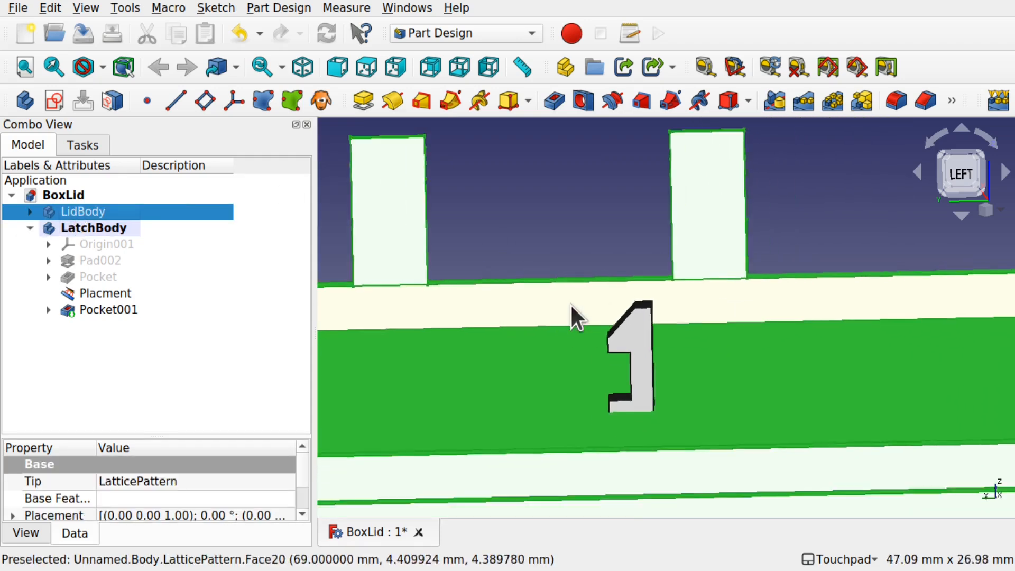
{"action": "left_click_drag", "start_coordinate": [698, 261], "coordinate": [496, 344], "text": "alt"}
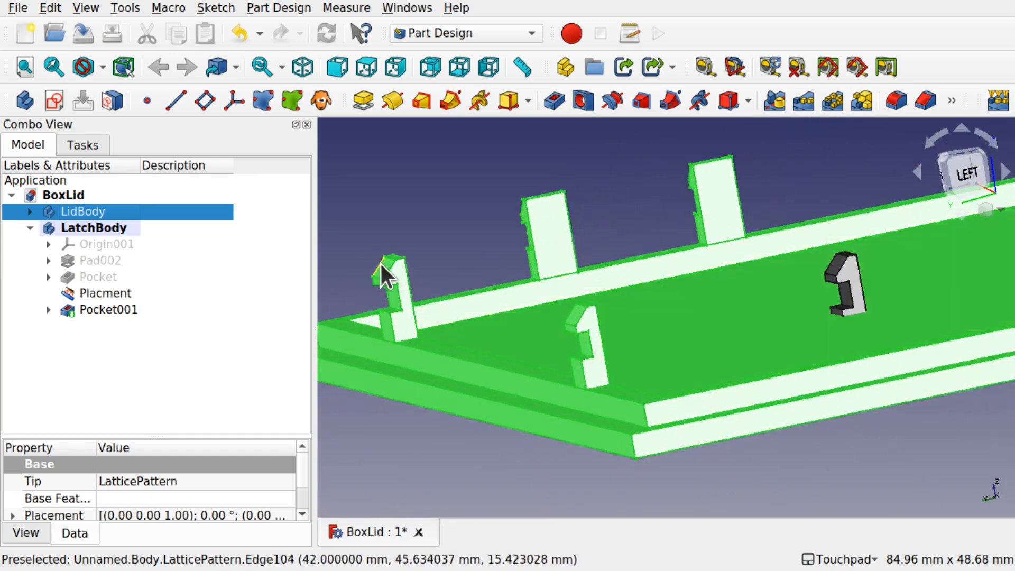
{"action": "scroll", "coordinate": [692, 323], "scroll_direction": "down", "scroll_amount": 2}
{"action": "left_click_drag", "start_coordinate": [691, 320], "coordinate": [648, 257], "text": "alt"}
{"action": "left_click_drag", "start_coordinate": [589, 337], "coordinate": [772, 342], "text": "alt"}
{"action": "key", "text": "ctrl+s"}
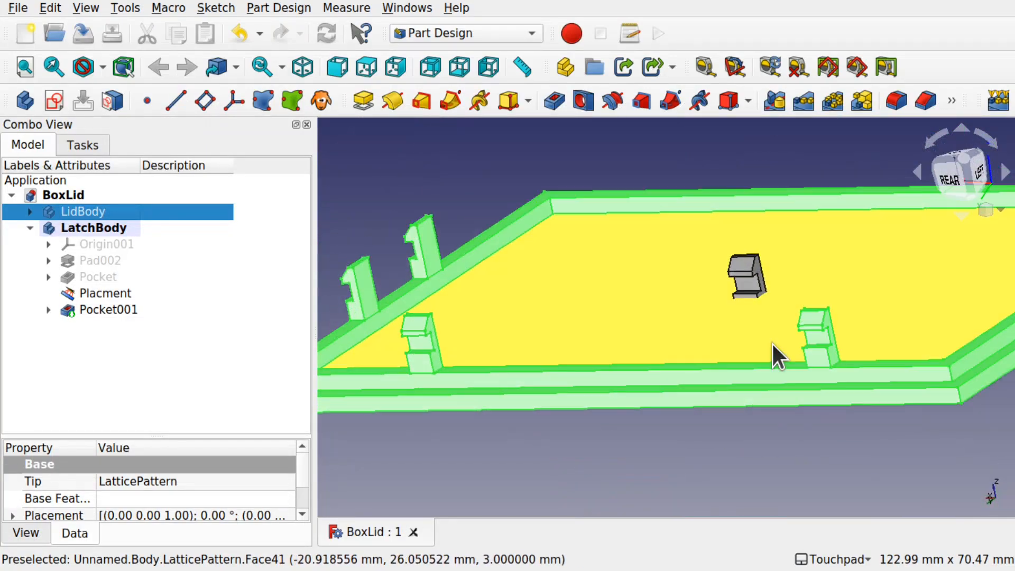
{"action": "left_click", "coordinate": [611, 417]}
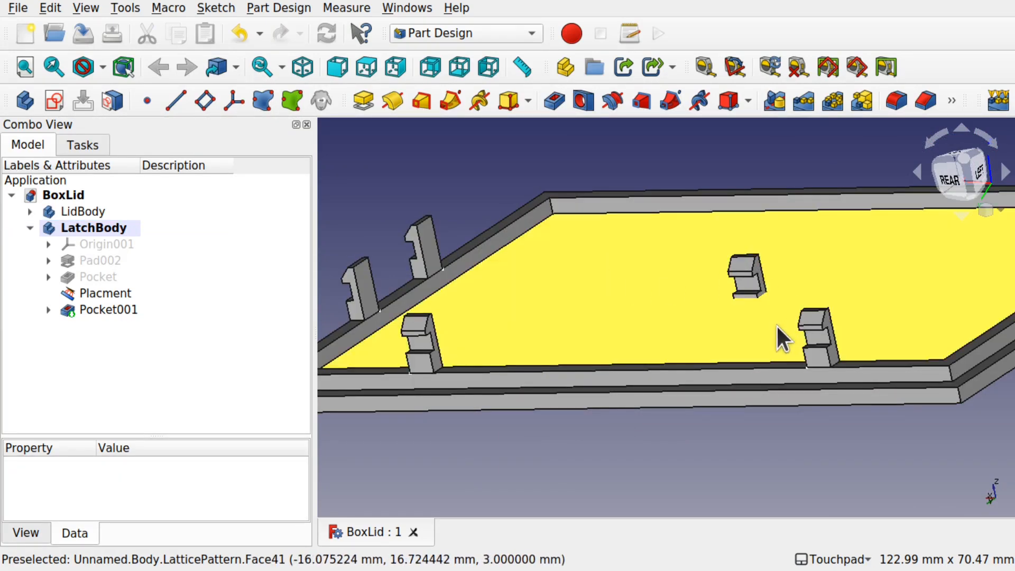
Hide the original LatchBody, leaving LidBody shown
{"action": "scroll", "coordinate": [603, 290], "scroll_direction": "down", "scroll_amount": 4}
{"action": "scroll", "coordinate": [602, 291], "scroll_direction": "up", "scroll_amount": 1}
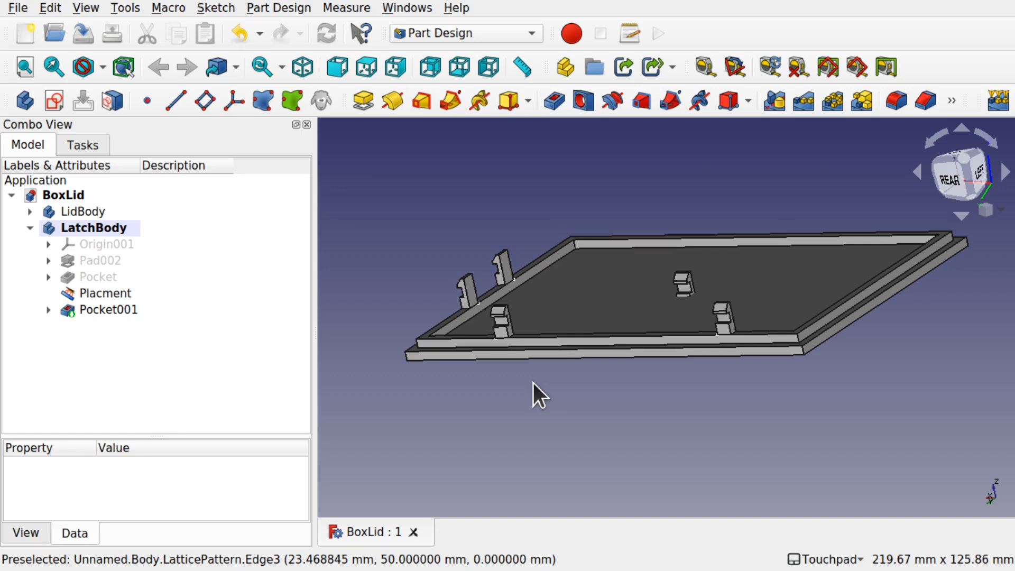
{"action": "left_click", "coordinate": [91, 230]}
{"action": "key", "text": "space"}
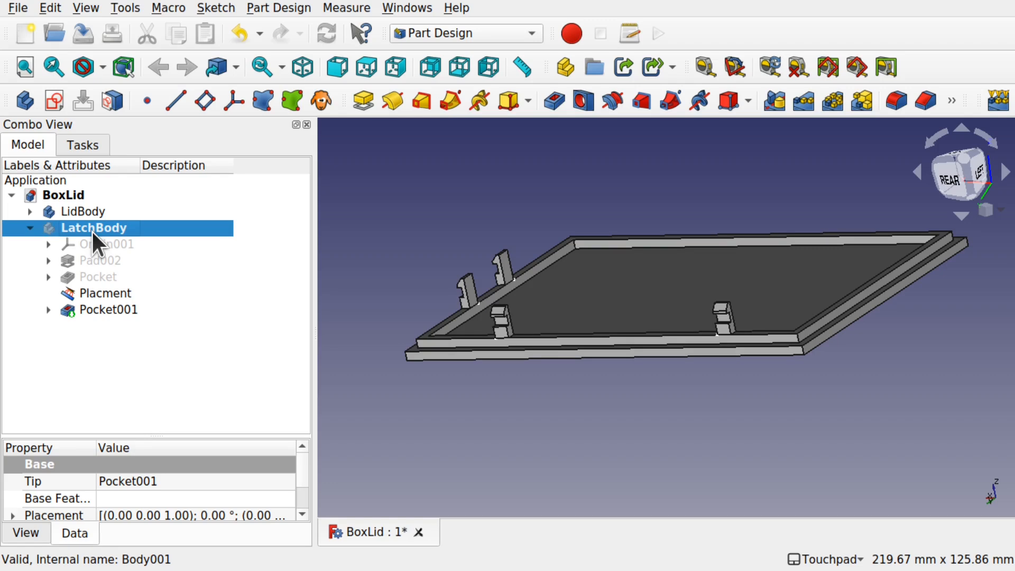
{"action": "left_click", "coordinate": [141, 368]}
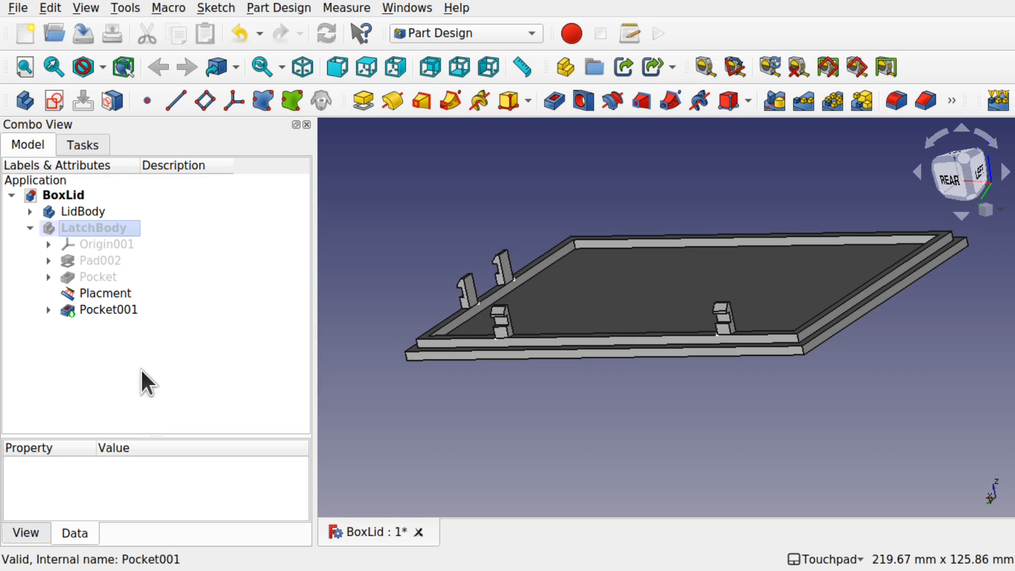
Create a new body and open a sketch on its XY plane
{"action": "left_click", "coordinate": [30, 104]}
{"action": "left_click", "coordinate": [54, 99]}
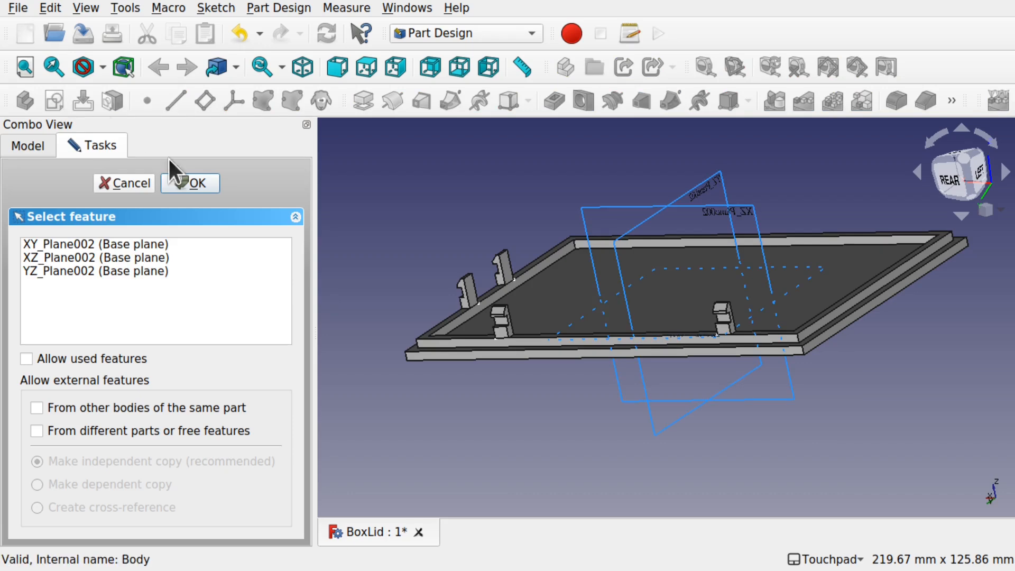
{"action": "left_click", "coordinate": [50, 240]}
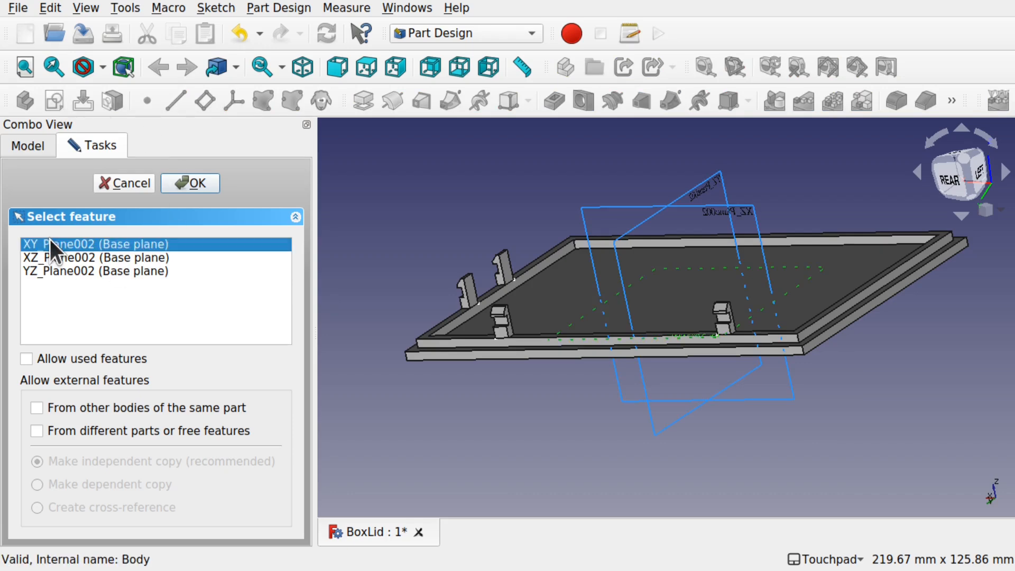
{"action": "left_click", "coordinate": [197, 182]}
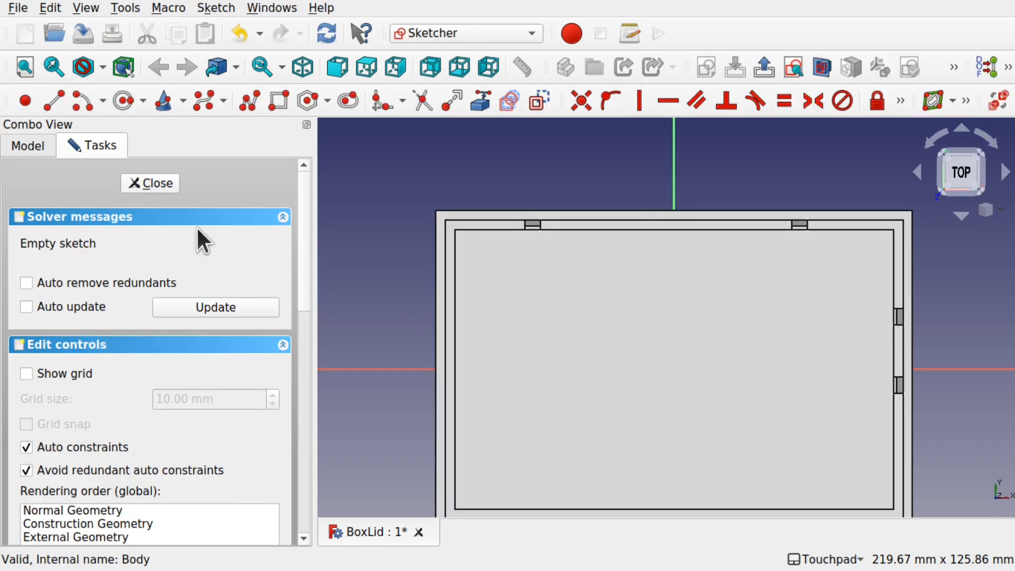
Hide LidBody to leave the view clear for the new body's sketch
{"action": "left_click", "coordinate": [33, 148]}
{"action": "left_click", "coordinate": [101, 213]}
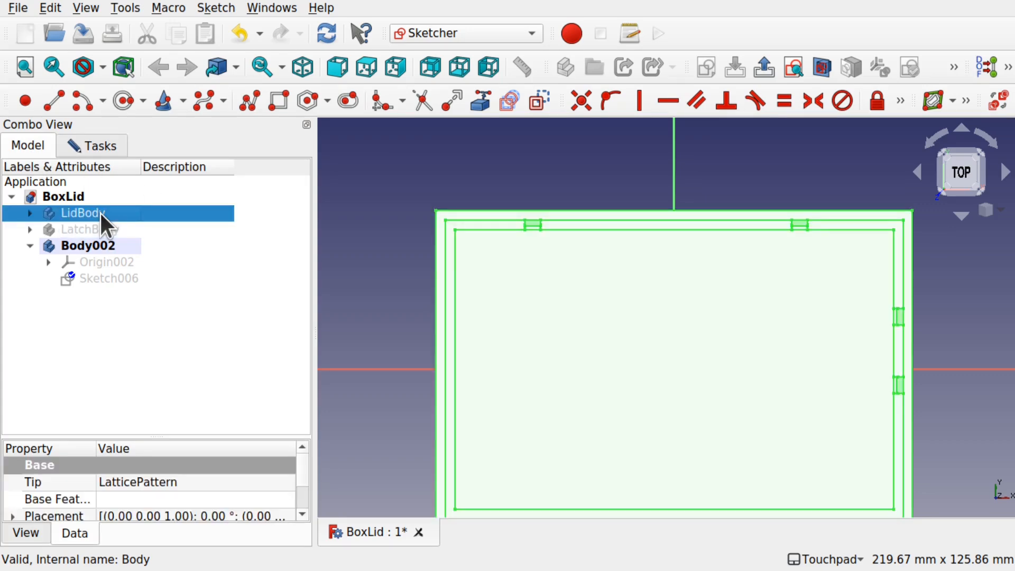
{"action": "key", "text": "space"}
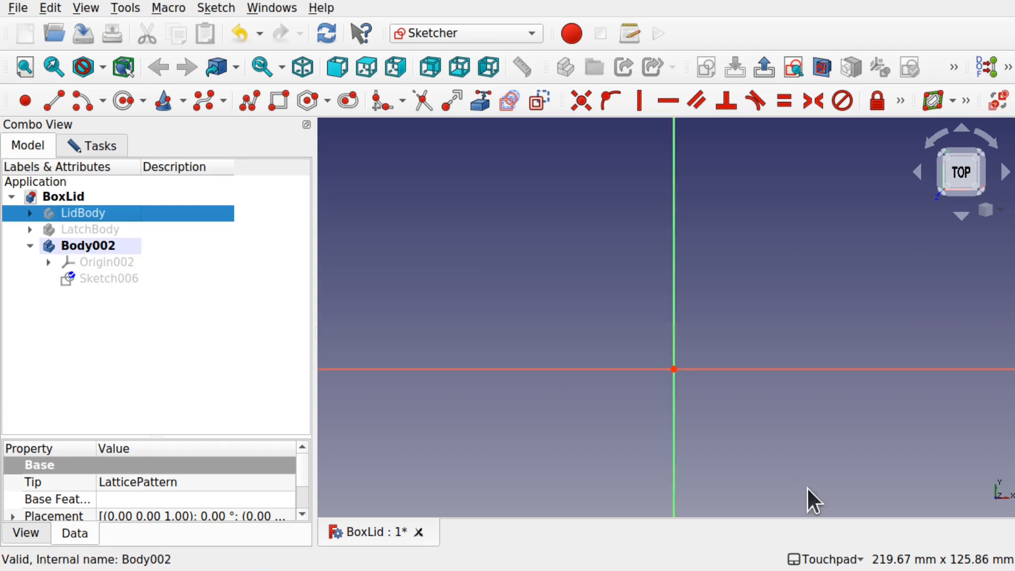
Draw a centered rectangle around the sketch origin
{"action": "scroll", "coordinate": [713, 407], "scroll_direction": "up", "scroll_amount": 2}
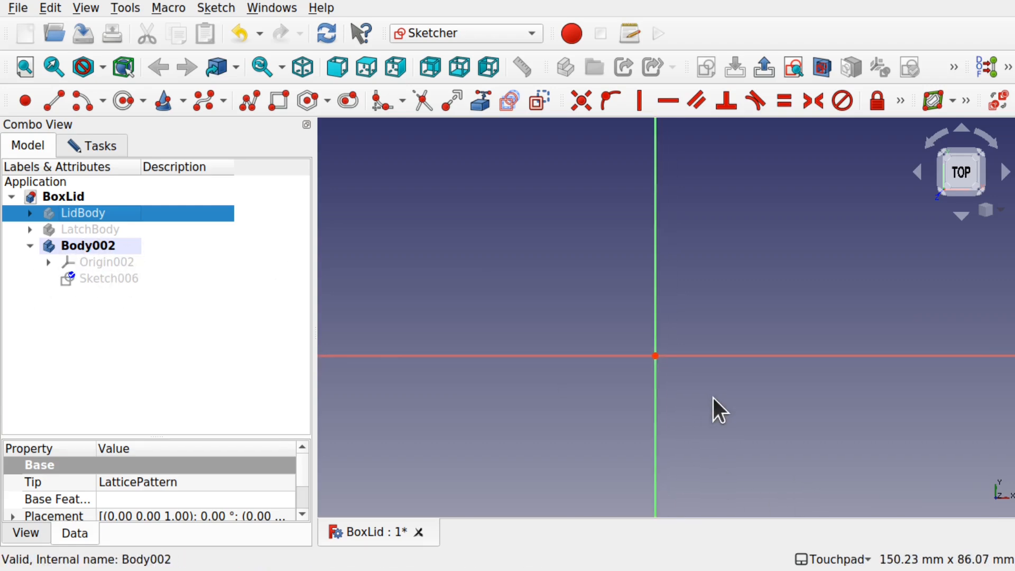
{"action": "left_click", "coordinate": [126, 102]}
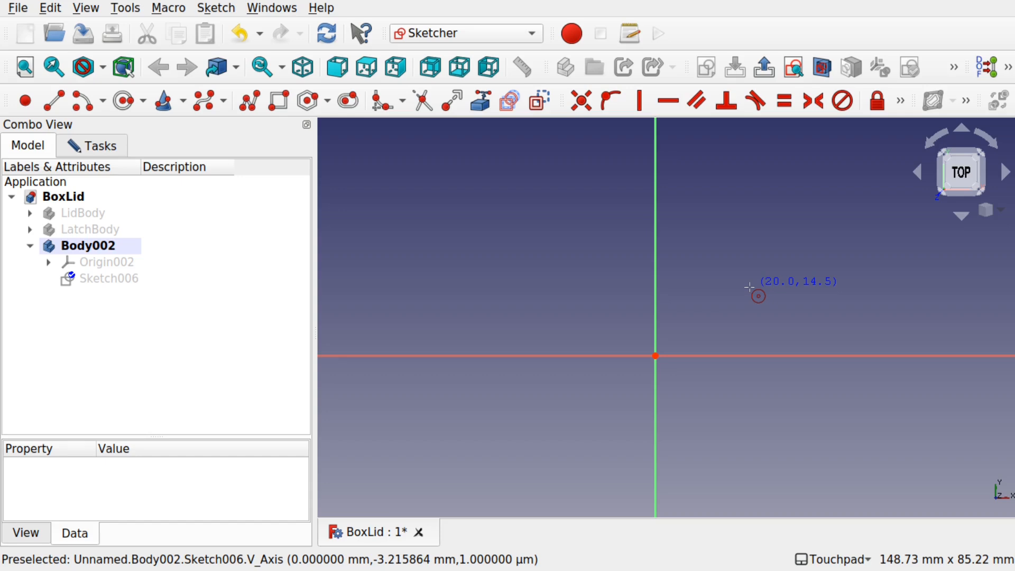
{"action": "left_click", "coordinate": [271, 102]}
{"action": "left_click", "coordinate": [655, 355]}
{"action": "left_click", "coordinate": [700, 390]}
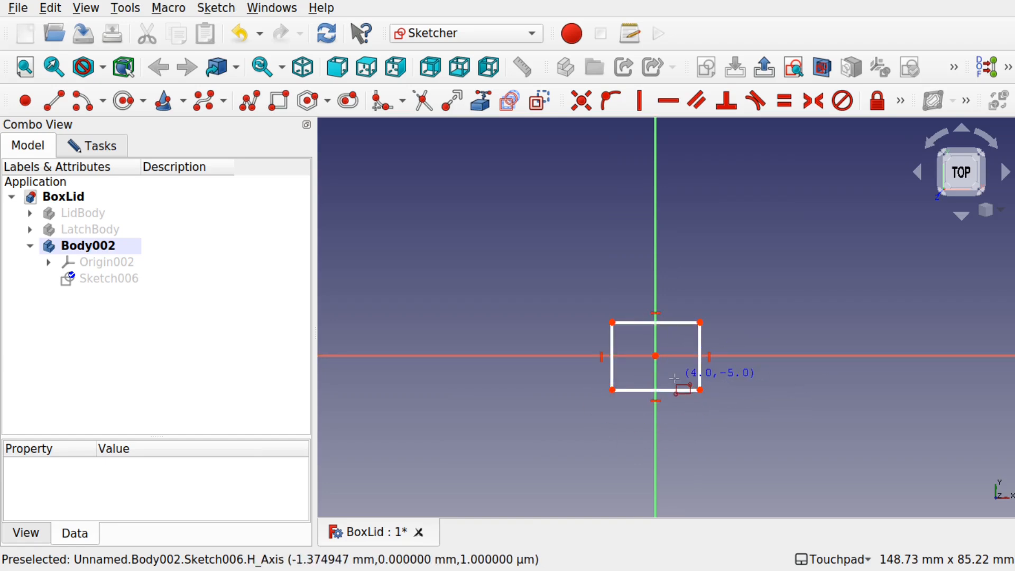
{"action": "scroll", "coordinate": [645, 373], "scroll_direction": "up", "scroll_amount": 4}
{"action": "right_click", "coordinate": [645, 373]}
Constrain two opposite corners of the rectangle symmetric about the origin and close the sketch
{"action": "left_click", "coordinate": [584, 280]}
{"action": "left_click", "coordinate": [744, 404]}
{"action": "left_click", "coordinate": [663, 342]}
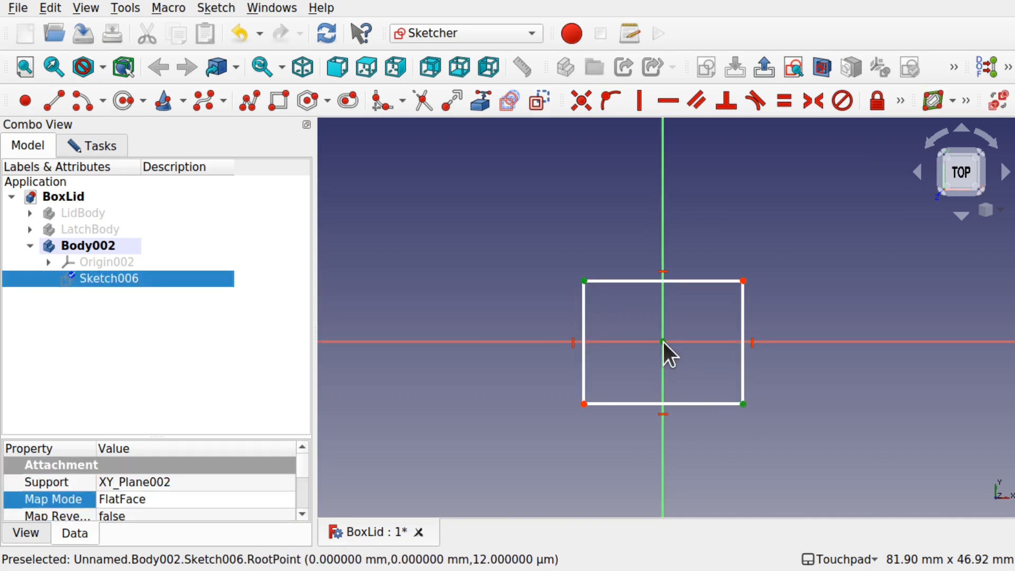
{"action": "left_click", "coordinate": [813, 104]}
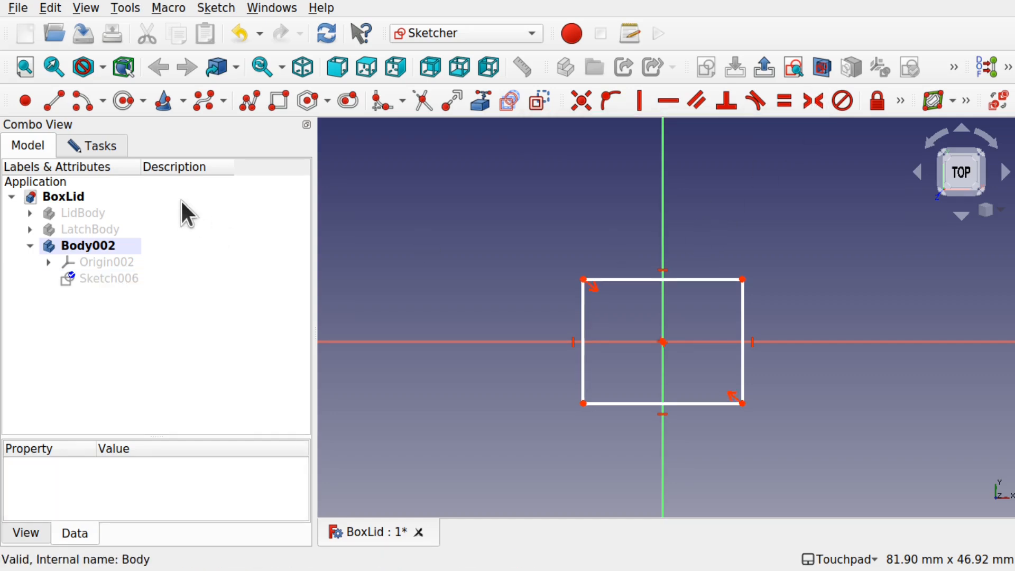
{"action": "left_click", "coordinate": [95, 148]}
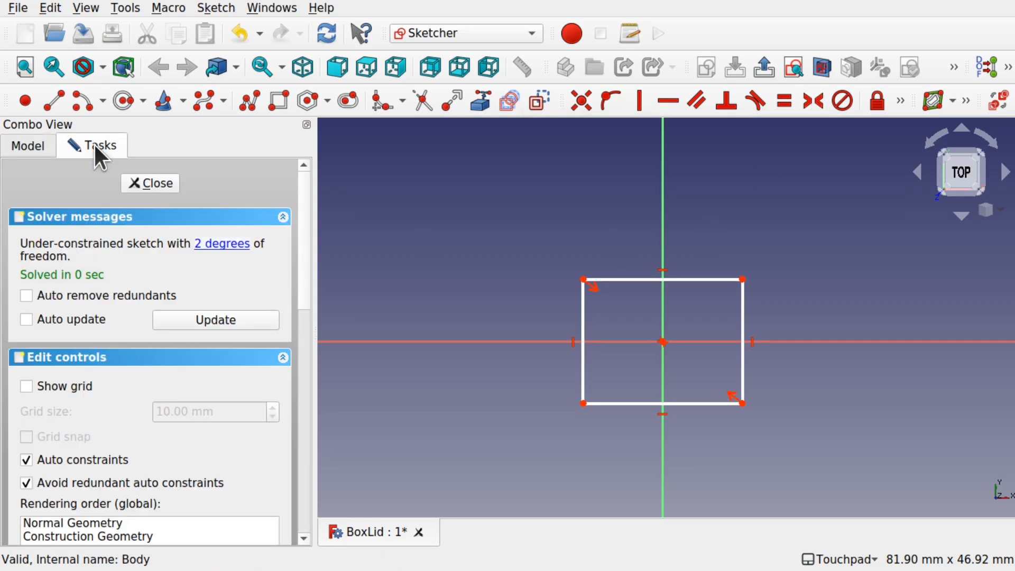
{"action": "left_click", "coordinate": [152, 185]}
Pad the rectangle sketch 3 mm
{"action": "scroll", "coordinate": [674, 294], "scroll_direction": "up", "scroll_amount": 5}
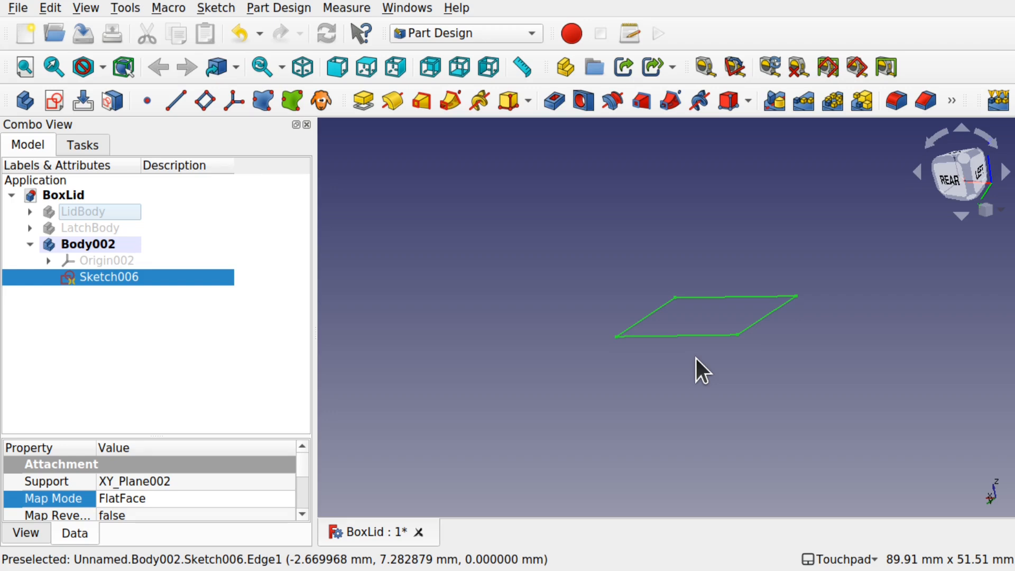
{"action": "left_click", "coordinate": [365, 101]}
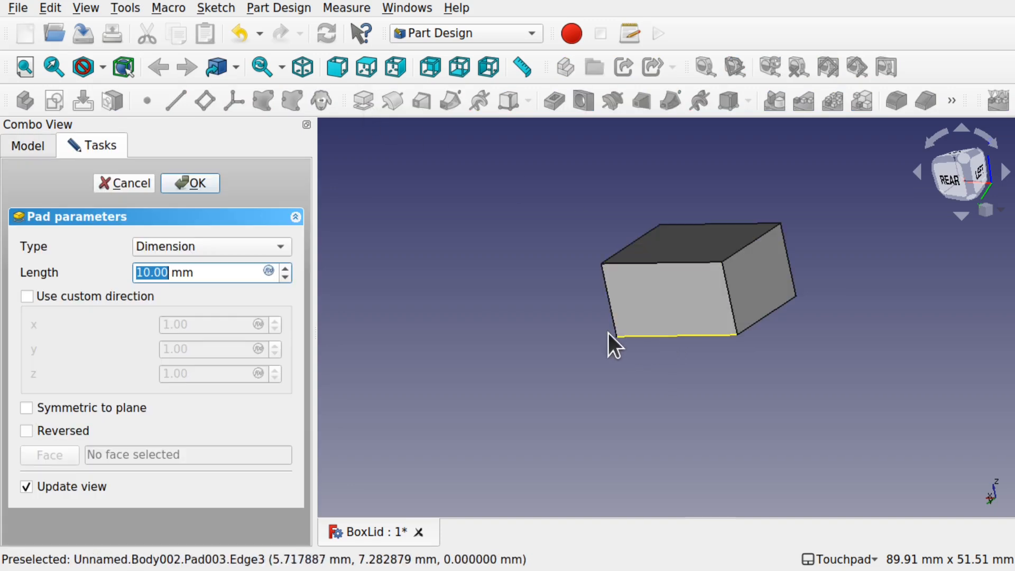
{"action": "type", "text": "3"}
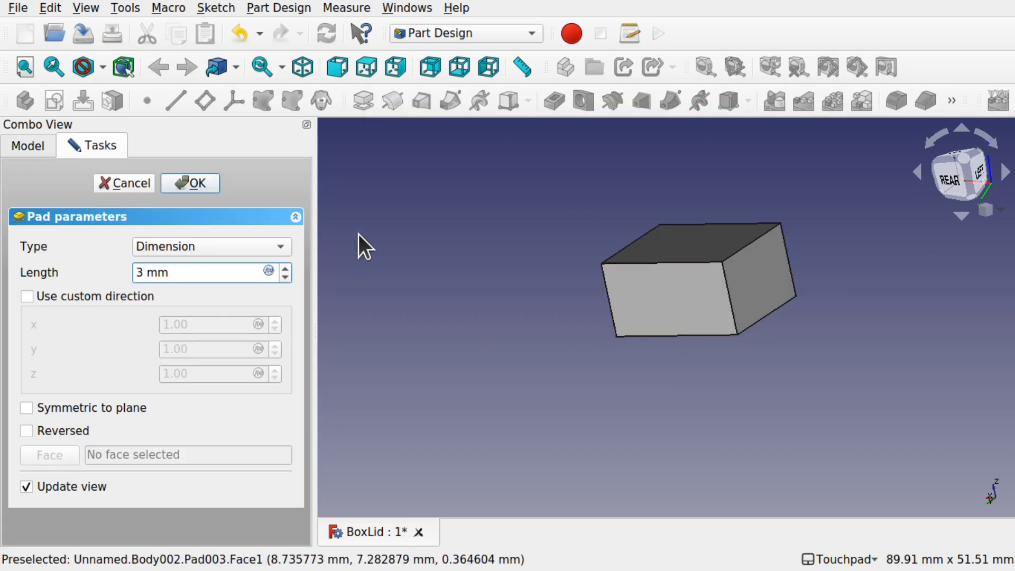
{"action": "left_click", "coordinate": [183, 185]}
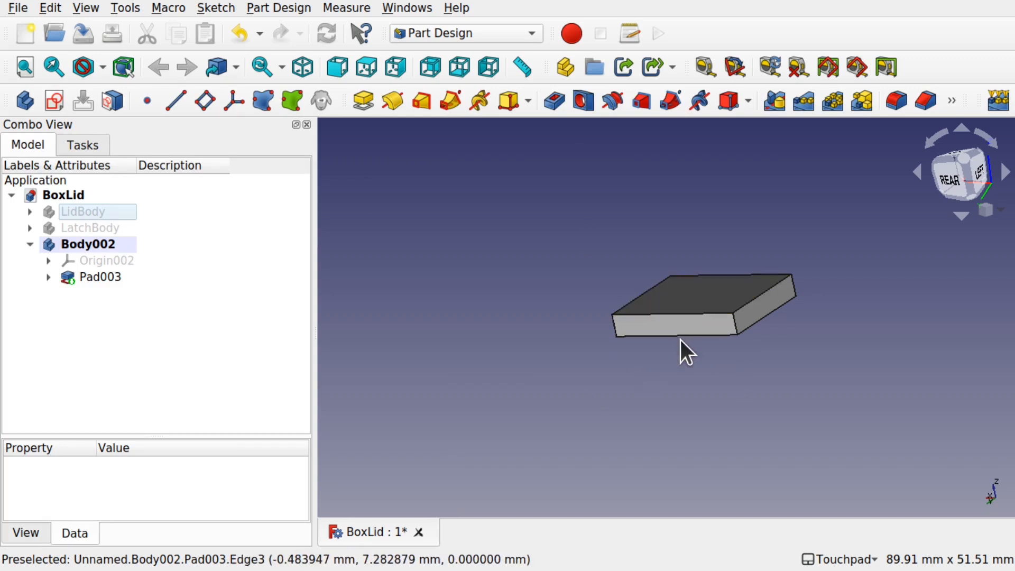
Start a sketch on the plate's top face and draw a circle of about 4.8 mm radius centered on the origin
{"action": "left_click", "coordinate": [687, 297]}
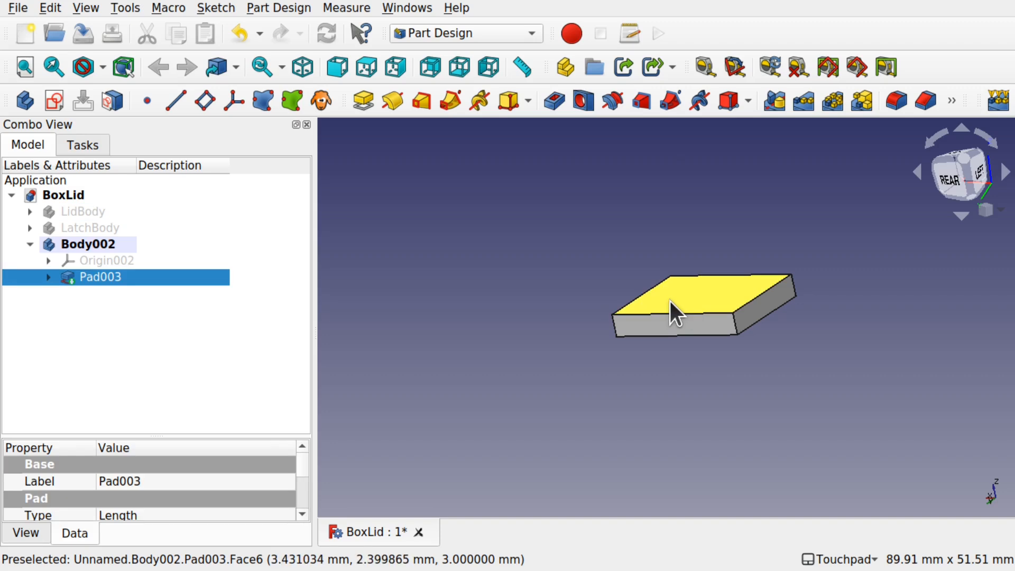
{"action": "left_click", "coordinate": [57, 100]}
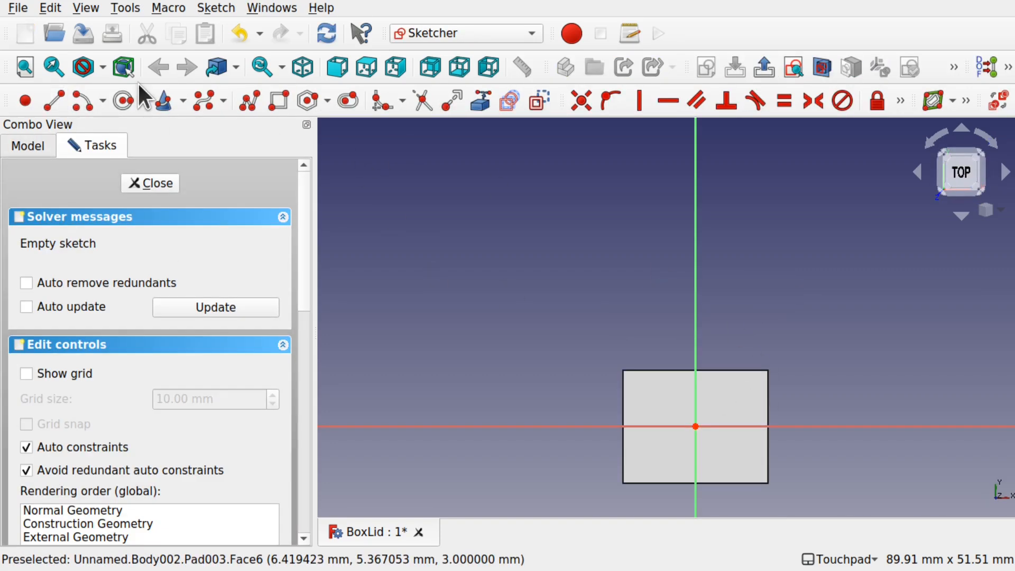
{"action": "left_click", "coordinate": [125, 99]}
{"action": "left_click", "coordinate": [695, 426]}
{"action": "left_click", "coordinate": [728, 447]}
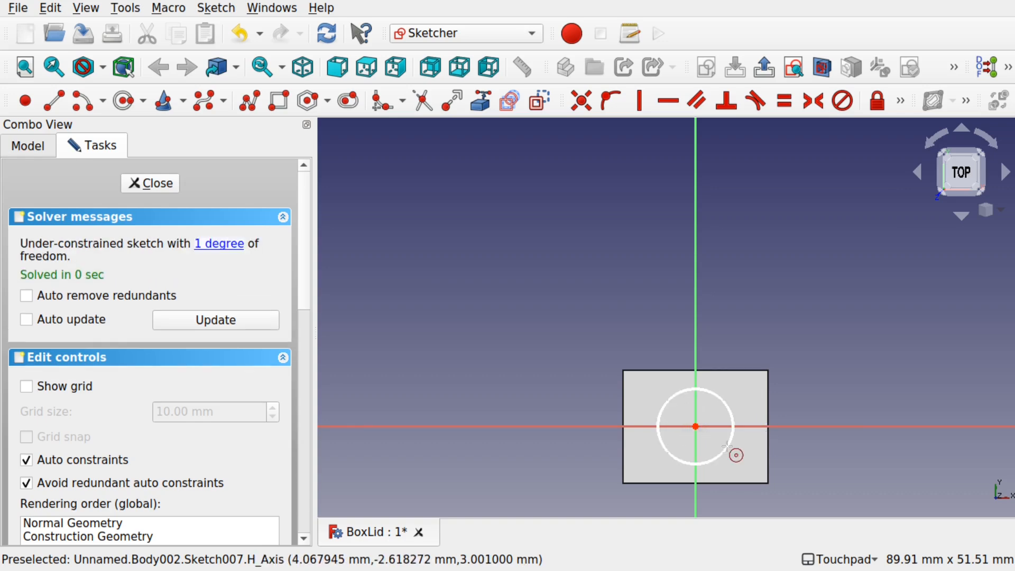
{"action": "scroll", "coordinate": [727, 446], "scroll_direction": "up", "scroll_amount": 5}
{"action": "right_click", "coordinate": [727, 446]}
Constrain the circle's radius to 2.5 mm and close the sketch
{"action": "left_click", "coordinate": [733, 375]}
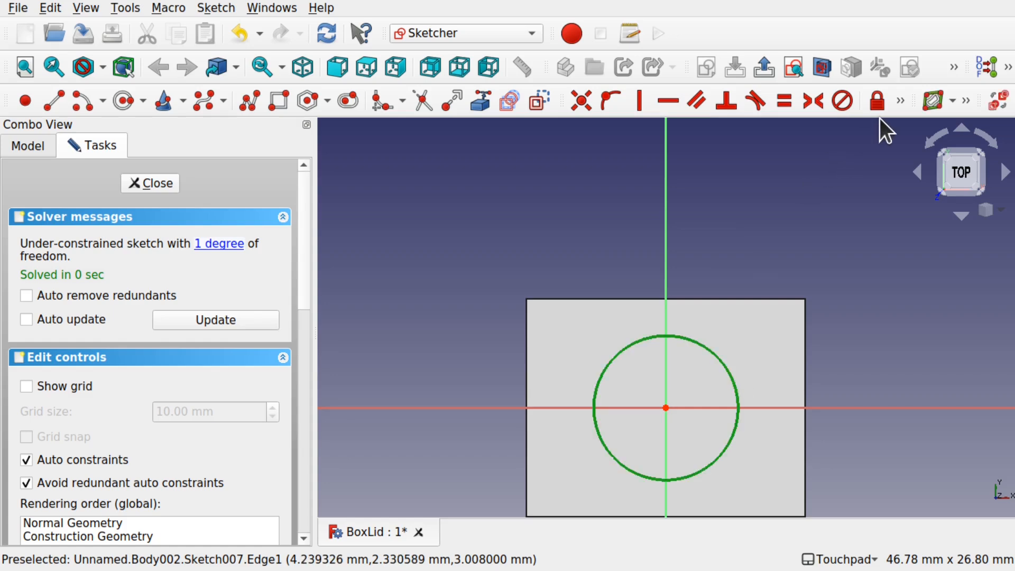
{"action": "left_click", "coordinate": [897, 102]}
{"action": "left_click", "coordinate": [667, 130]}
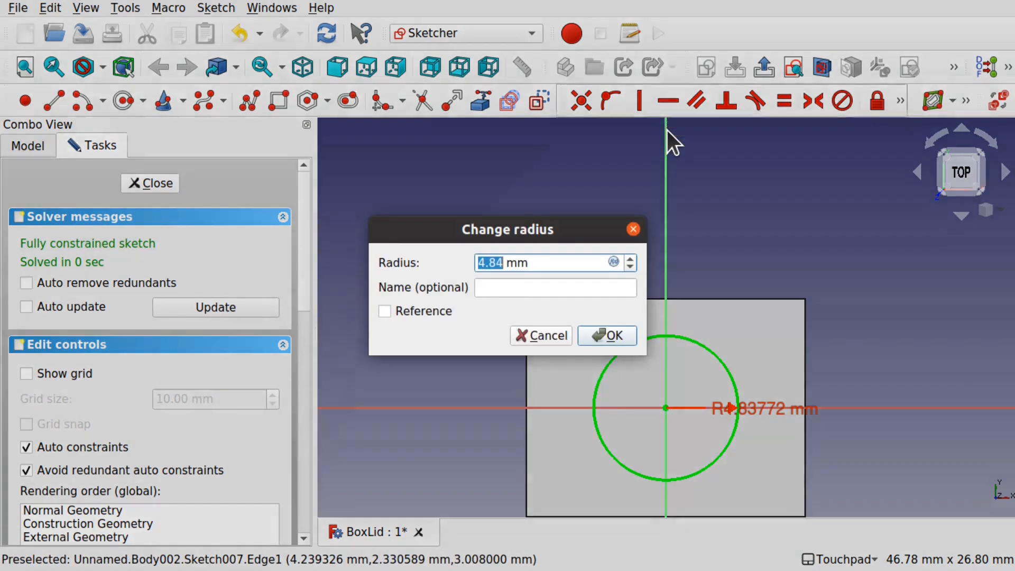
{"action": "key", "text": "BackSpace"}
{"action": "type", "text": "2.5"}
{"action": "key", "text": "Return"}
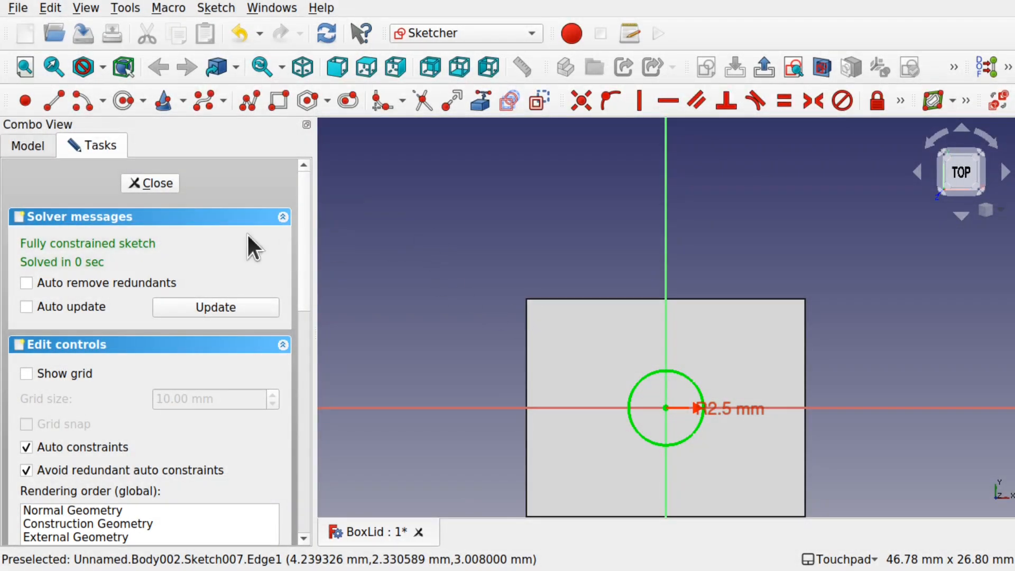
{"action": "left_click", "coordinate": [169, 183]}
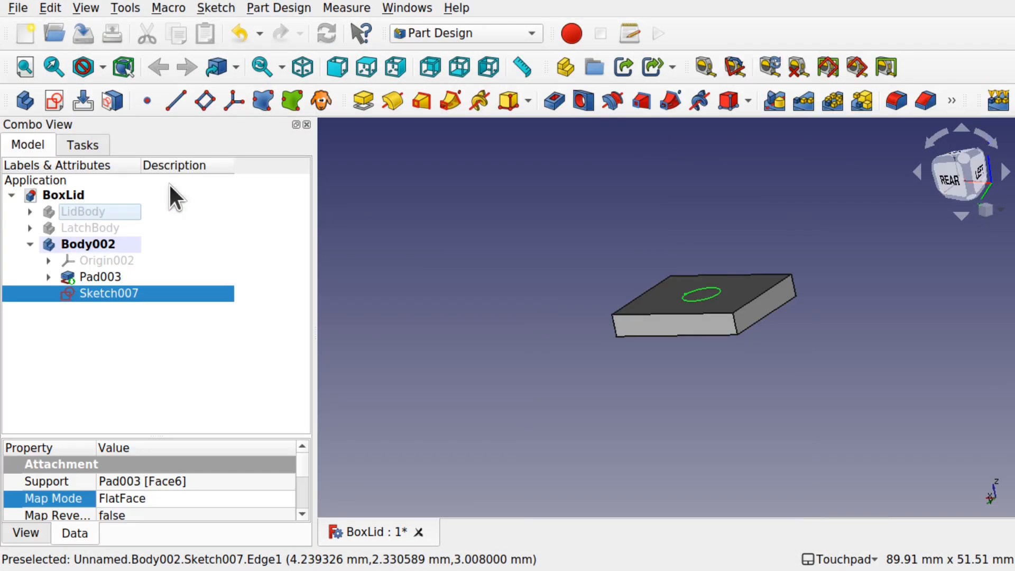
Cut the circle through the plate with a pocket of type To first
{"action": "scroll", "coordinate": [709, 254], "scroll_direction": "up", "scroll_amount": 4}
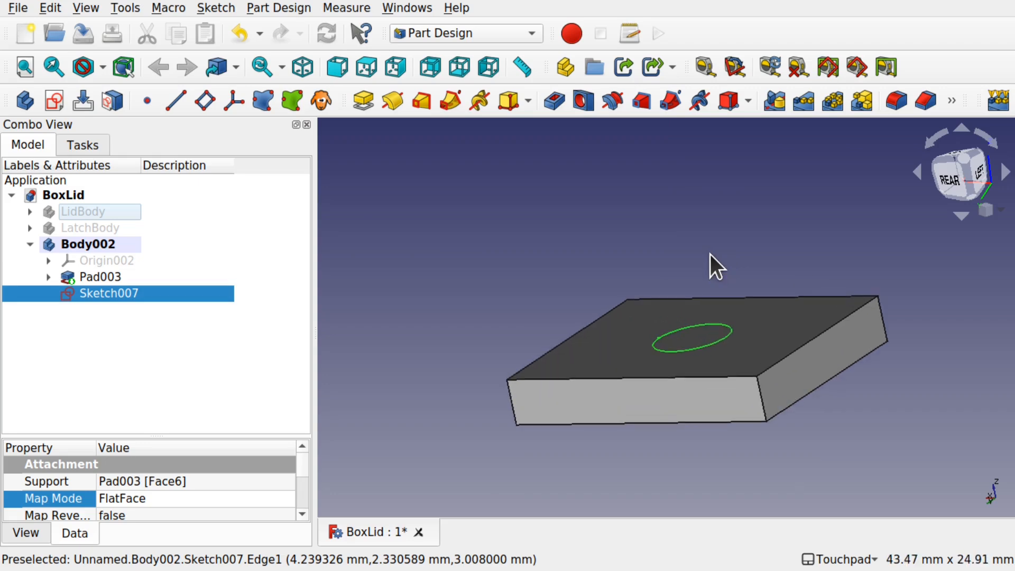
{"action": "left_click", "coordinate": [552, 101]}
{"action": "left_click", "coordinate": [190, 274]}
{"action": "left_click", "coordinate": [240, 250]}
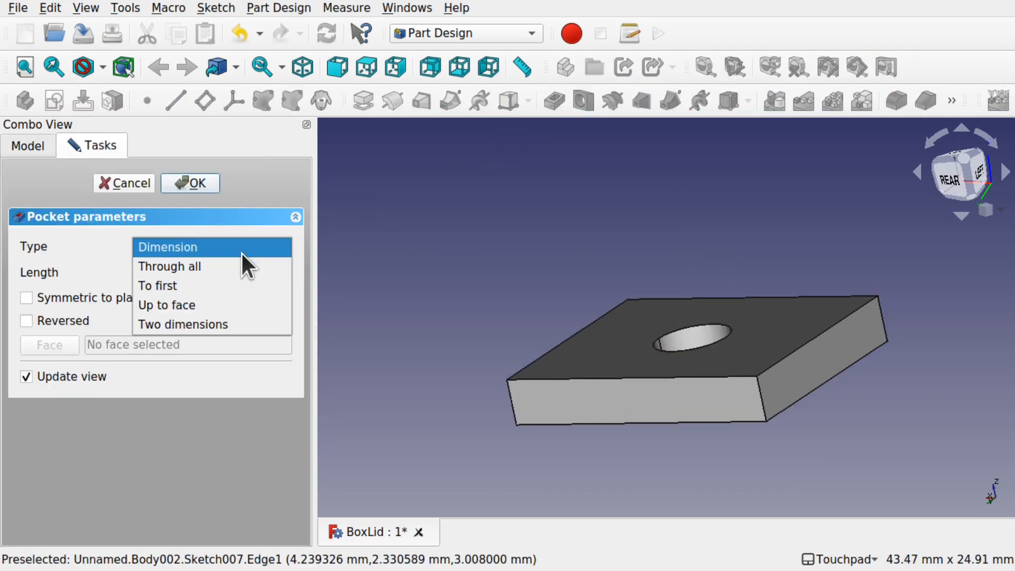
{"action": "left_click", "coordinate": [213, 286]}
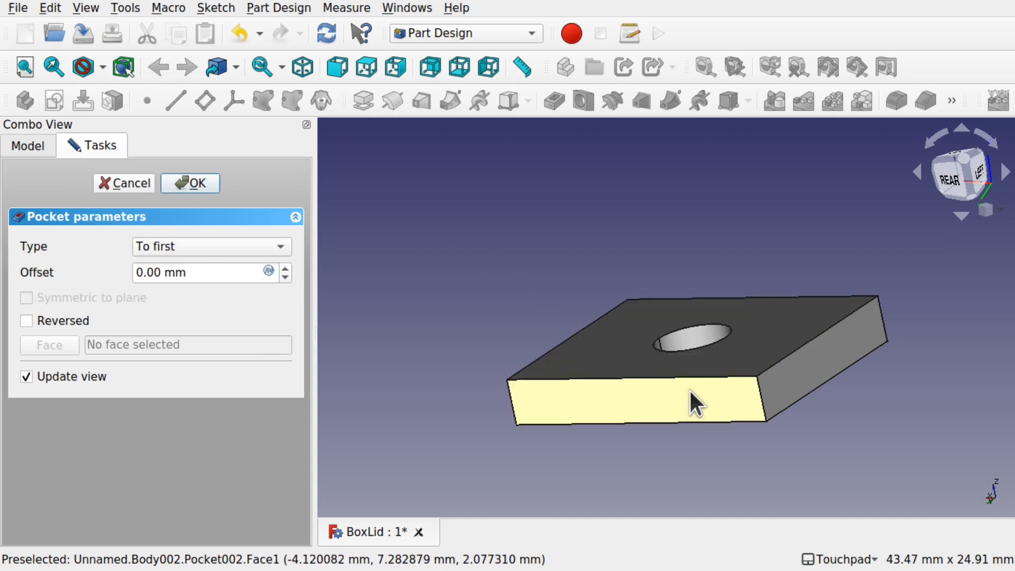
{"action": "left_click_drag", "start_coordinate": [704, 389], "coordinate": [356, 292], "text": "alt"}
{"action": "left_click", "coordinate": [200, 185]}
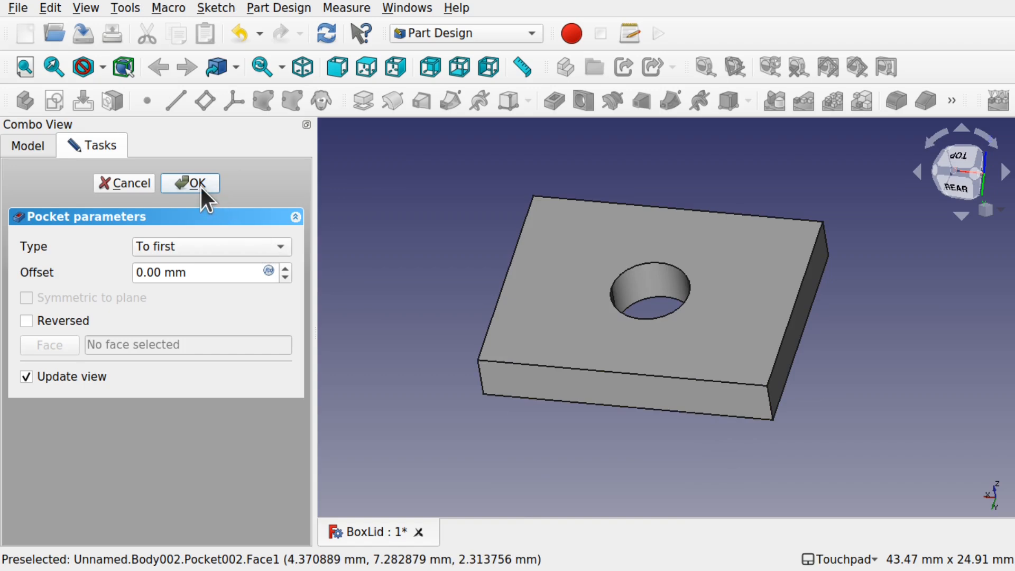
Start a sketch on the plate's top face and draw two concentric circles around the hole, the inner one about 3.2 mm in radius
{"action": "left_click_drag", "start_coordinate": [612, 219], "coordinate": [576, 331], "text": "shift"}
{"action": "scroll", "coordinate": [591, 287], "scroll_direction": "up", "scroll_amount": 1}
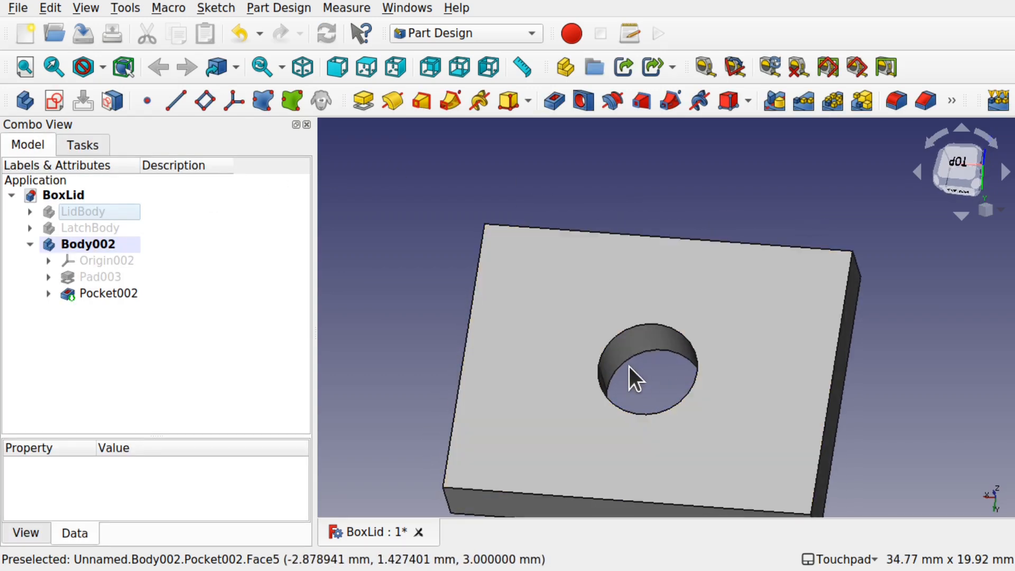
{"action": "scroll", "coordinate": [629, 366], "scroll_direction": "down", "scroll_amount": 5}
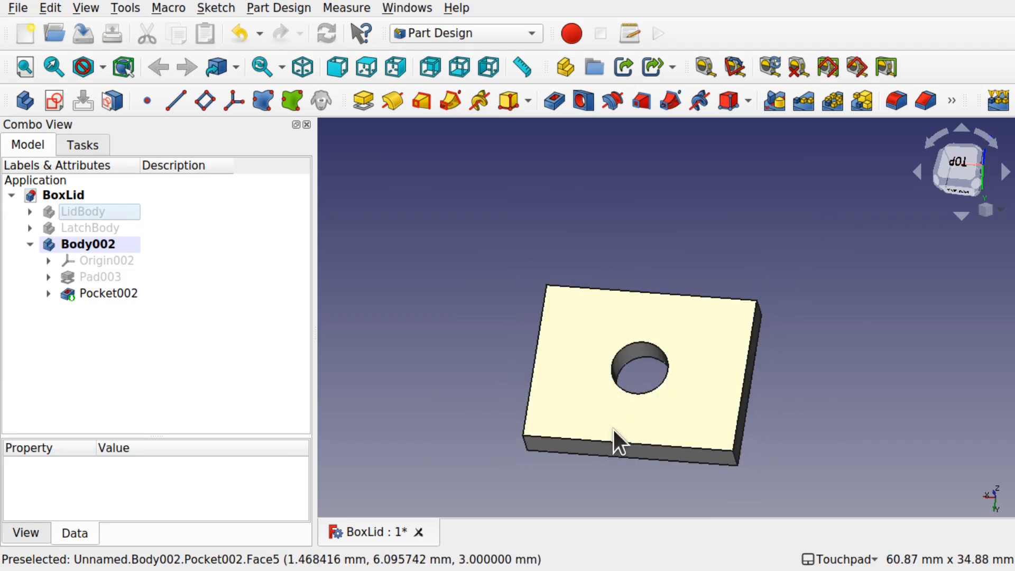
{"action": "left_click", "coordinate": [693, 335]}
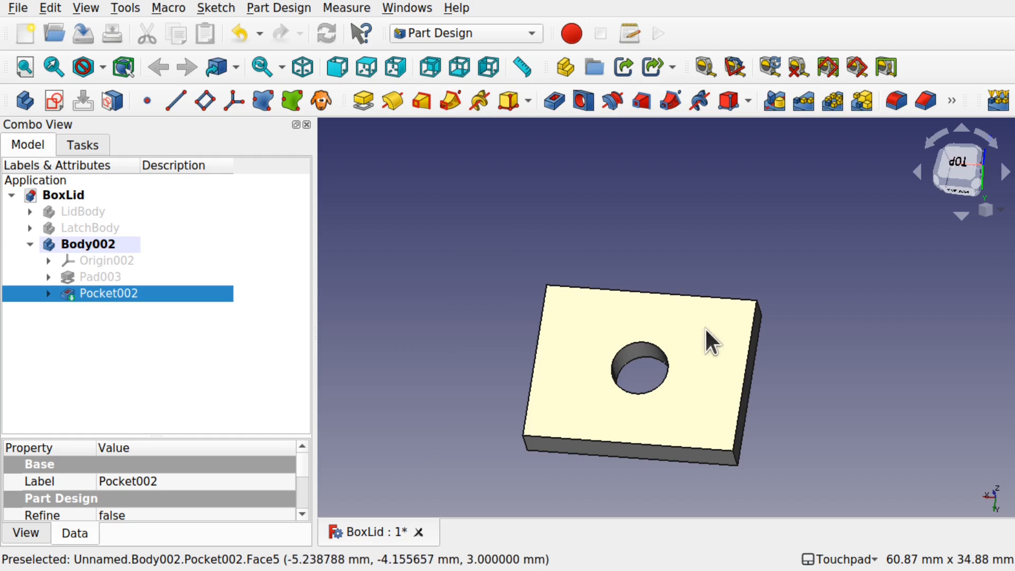
{"action": "left_click", "coordinate": [54, 101]}
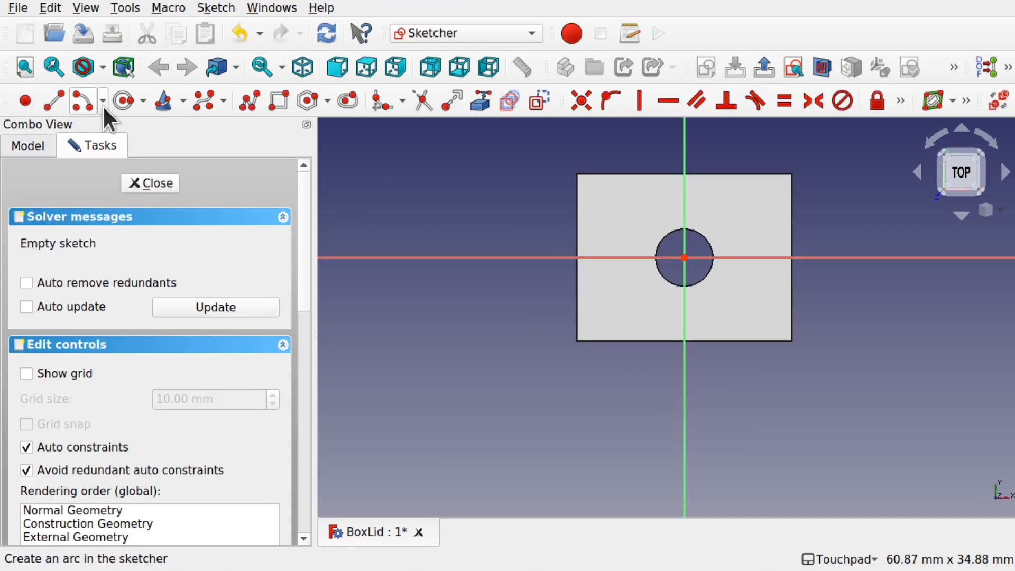
{"action": "left_click", "coordinate": [125, 101]}
{"action": "left_click", "coordinate": [684, 257]}
{"action": "left_click", "coordinate": [726, 286]}
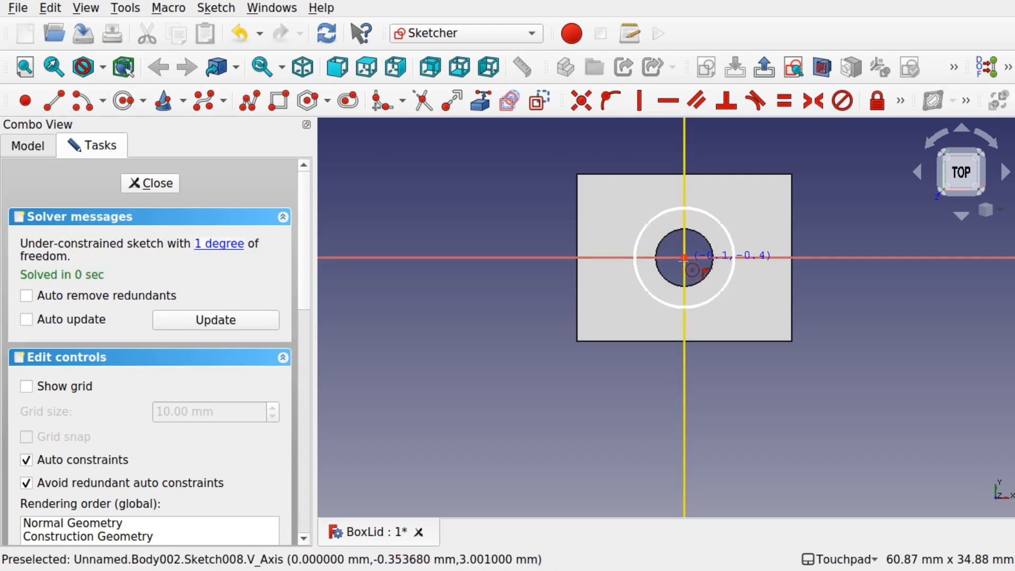
{"action": "left_click", "coordinate": [684, 257]}
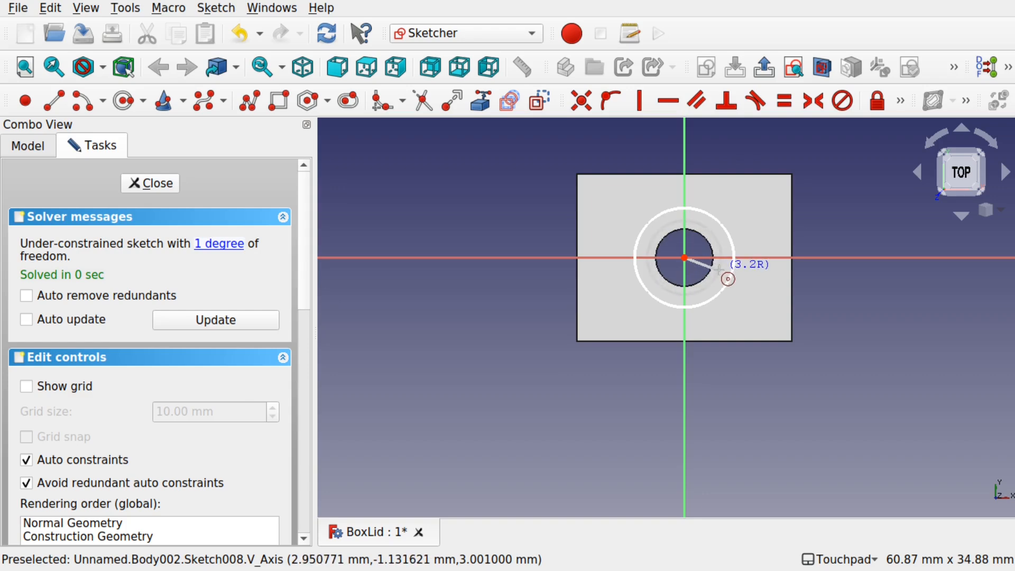
{"action": "left_click", "coordinate": [719, 270]}
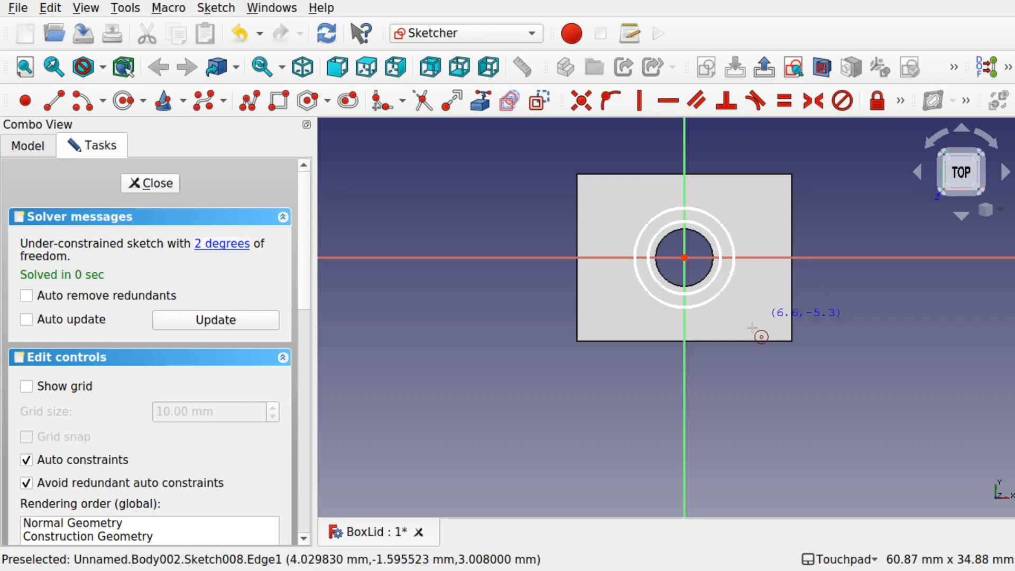
{"action": "scroll", "coordinate": [703, 273], "scroll_direction": "up", "scroll_amount": 2}
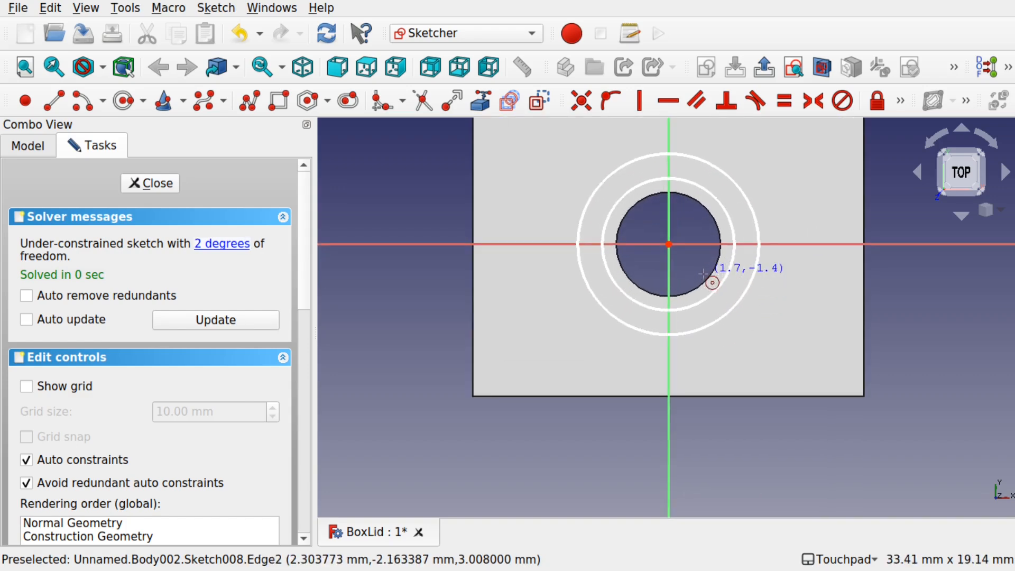
{"action": "right_click", "coordinate": [703, 273]}
Constrain the inner circle's radius to 3 mm
{"action": "left_click", "coordinate": [721, 268]}
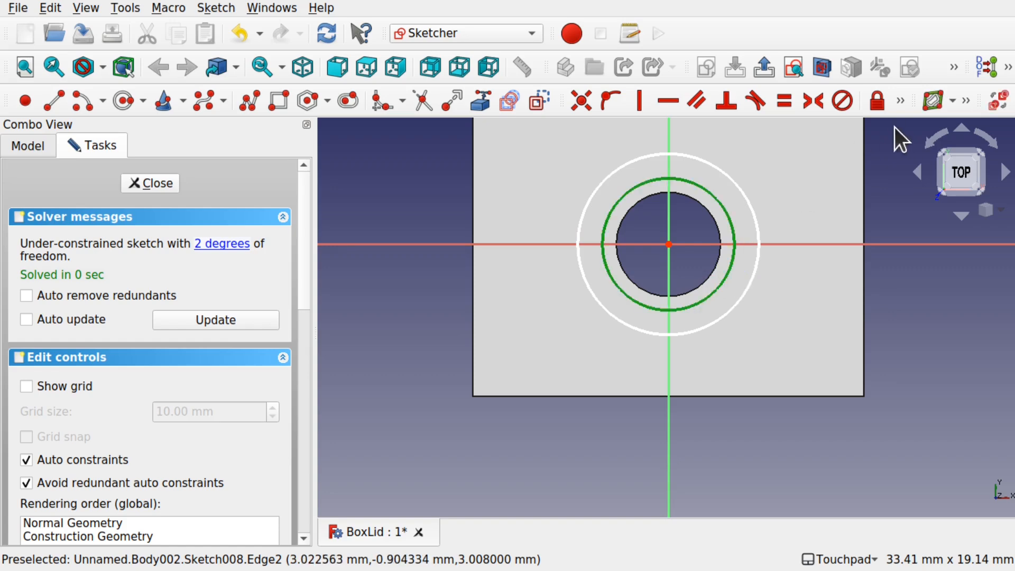
{"action": "left_click", "coordinate": [896, 100]}
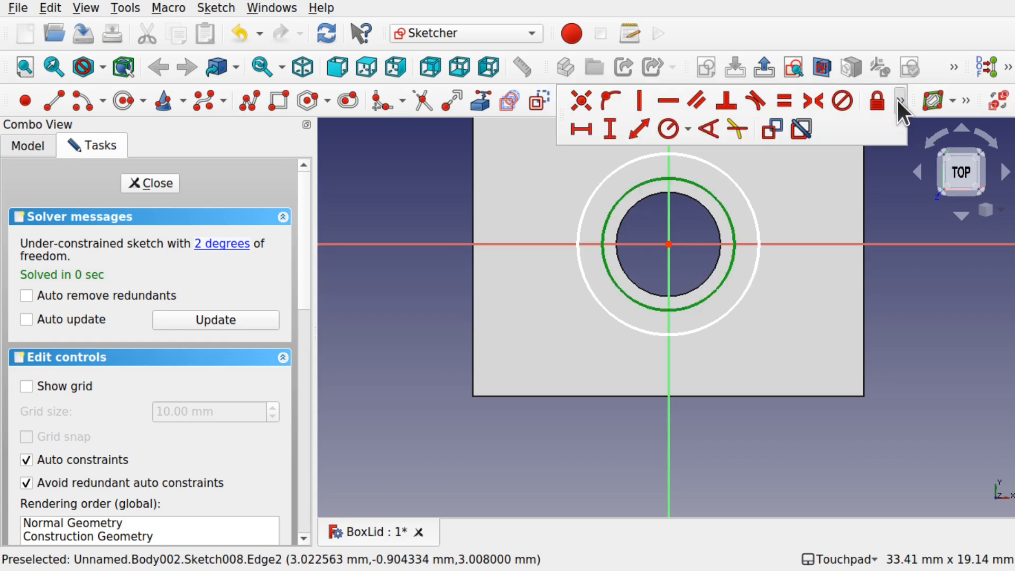
{"action": "left_click", "coordinate": [669, 122]}
{"action": "type", "text": "3"}
{"action": "key", "text": "Return"}
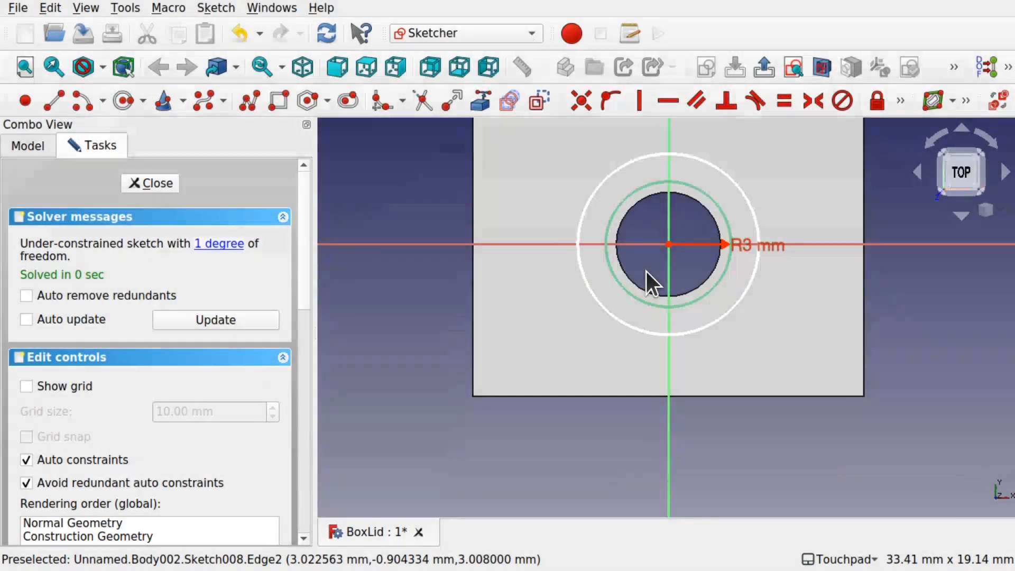
Constrain the outer circle's radius to 4 mm and close the sketch
{"action": "left_click", "coordinate": [754, 211]}
{"action": "left_click", "coordinate": [896, 100]}
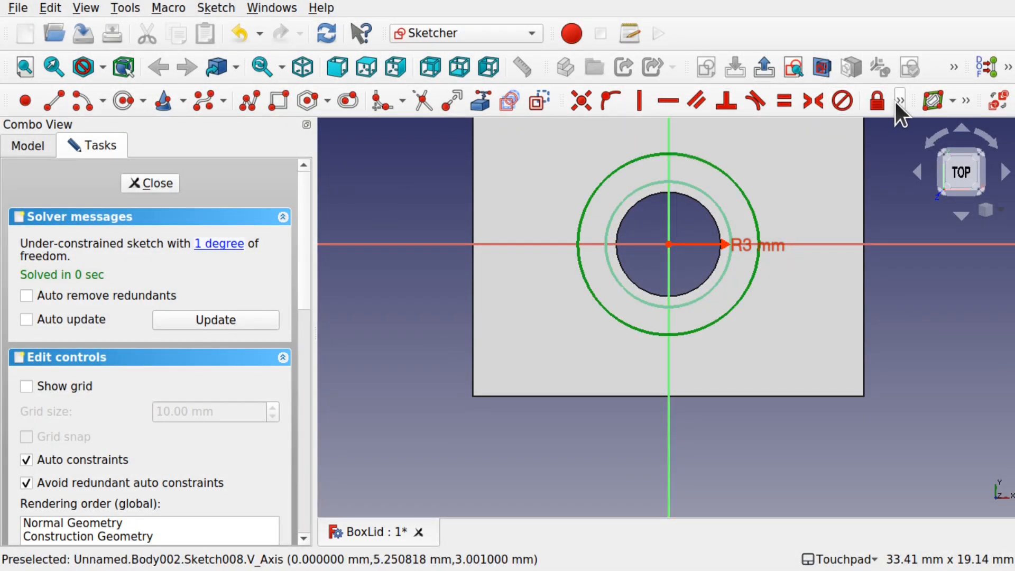
{"action": "left_click", "coordinate": [897, 101]}
{"action": "left_click", "coordinate": [667, 123]}
{"action": "type", "text": "4"}
{"action": "key", "text": "Return"}
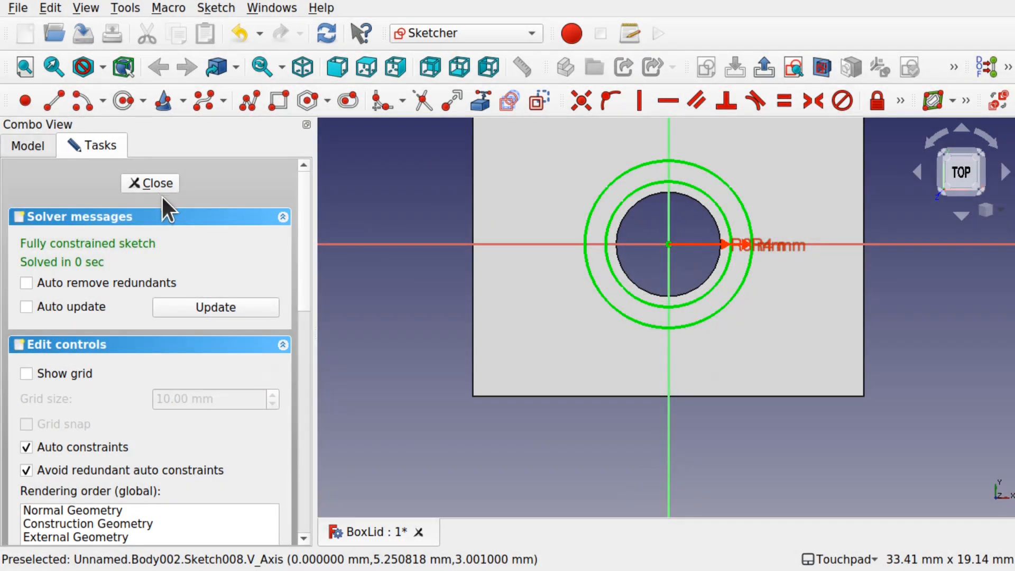
{"action": "left_click", "coordinate": [153, 183]}
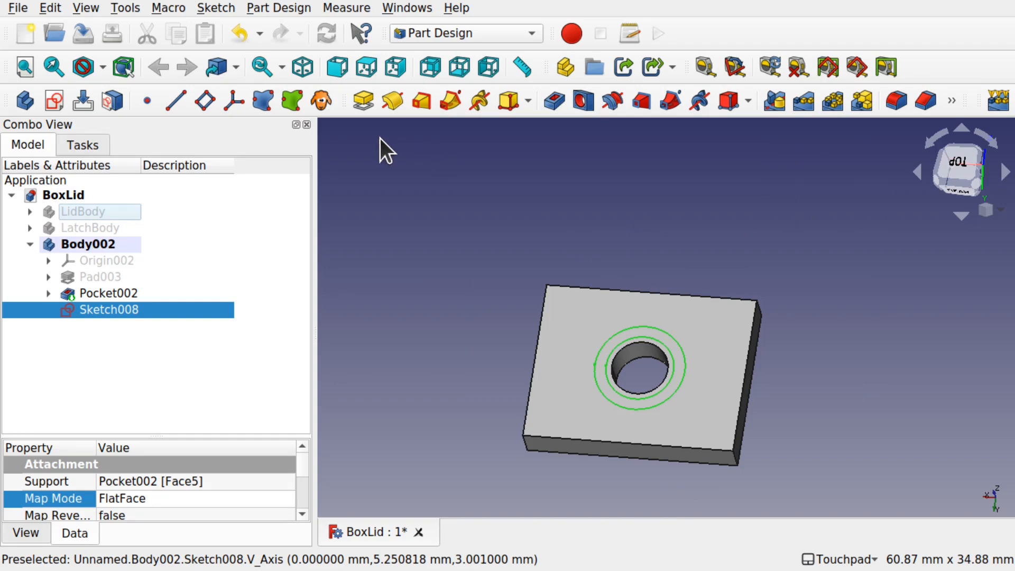
Pad the ring sketch around the plate's hole by 2 mm
{"action": "left_click", "coordinate": [363, 100]}
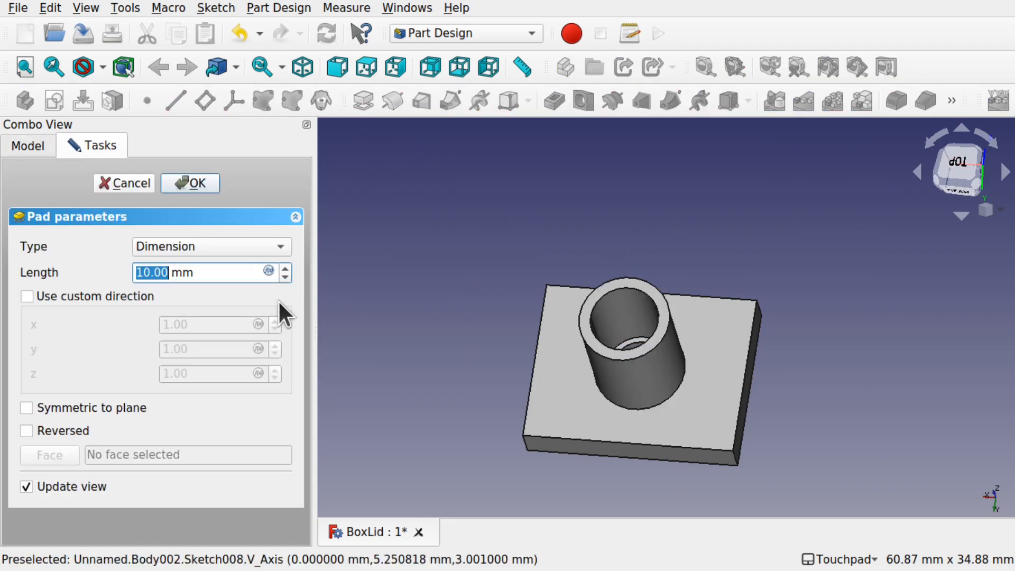
{"action": "type", "text": "2"}
{"action": "key", "text": "Return"}
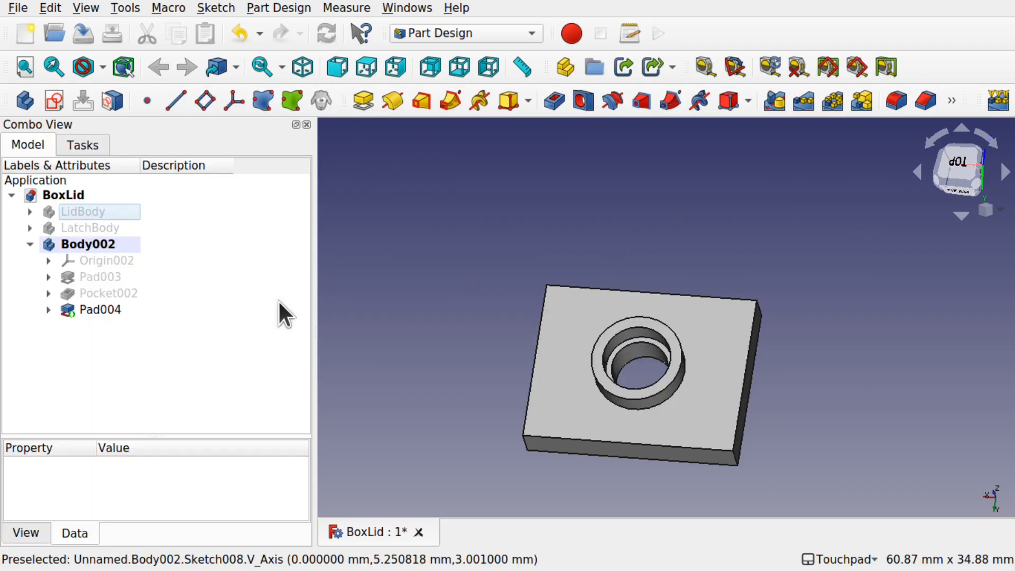
{"action": "mouse_move", "coordinate": [658, 371]}
{"action": "left_mouse_down", "text": "alt"}
{"action": "mouse_move", "coordinate": [709, 326]}
{"action": "mouse_move", "coordinate": [705, 291]}
{"action": "mouse_move", "coordinate": [659, 380]}
{"action": "mouse_move", "coordinate": [661, 312]}
{"action": "mouse_move", "coordinate": [655, 386]}
{"action": "left_mouse_up", "text": "alt"}
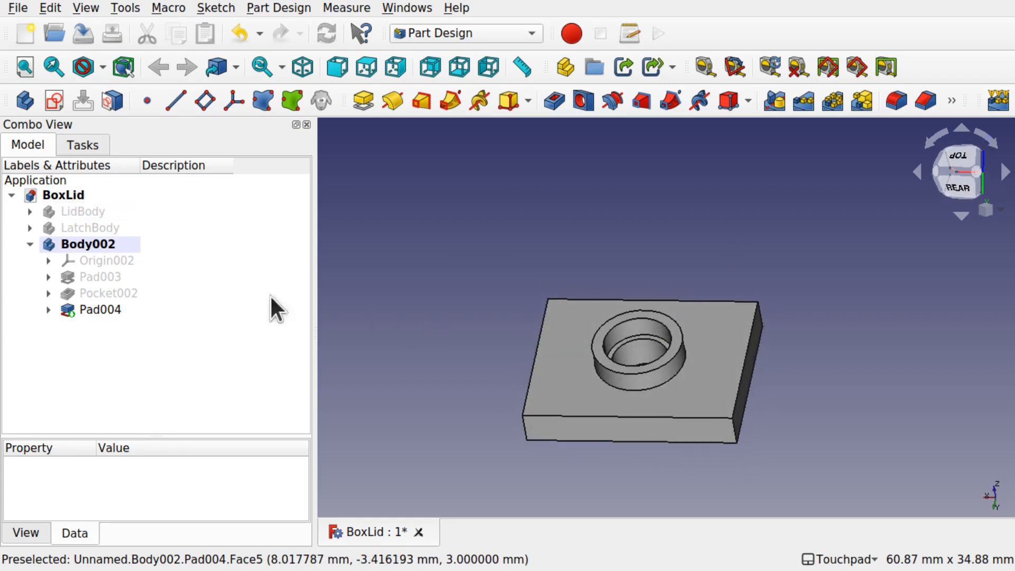
Show LidBody again and view the lid together with the small plate at its centre
{"action": "left_click", "coordinate": [82, 212]}
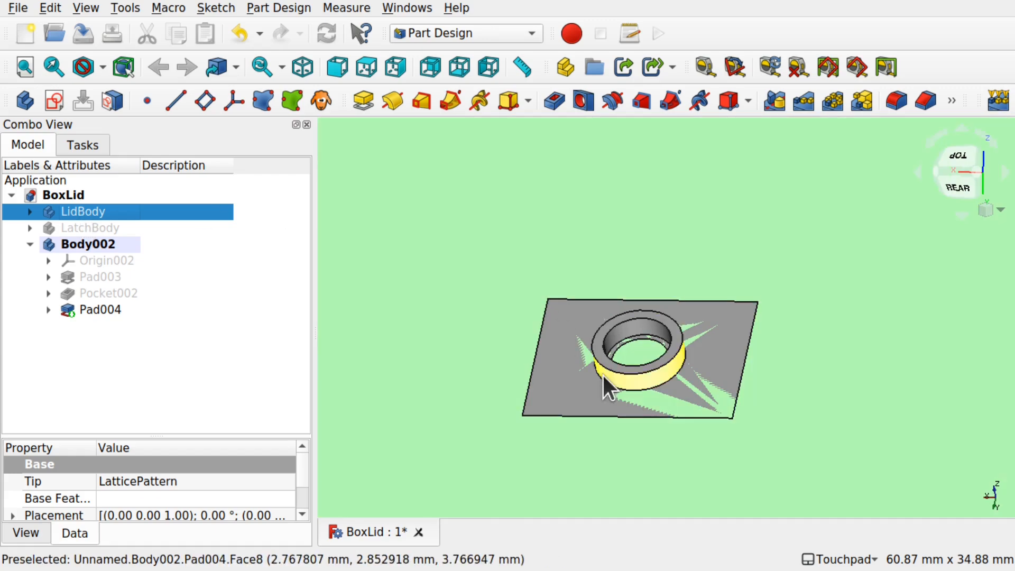
{"action": "left_click_drag", "start_coordinate": [605, 385], "coordinate": [595, 363], "text": "alt"}
{"action": "scroll", "coordinate": [595, 363], "scroll_direction": "down", "scroll_amount": 5}
{"action": "left_click_drag", "start_coordinate": [565, 411], "coordinate": [592, 375], "text": "alt"}
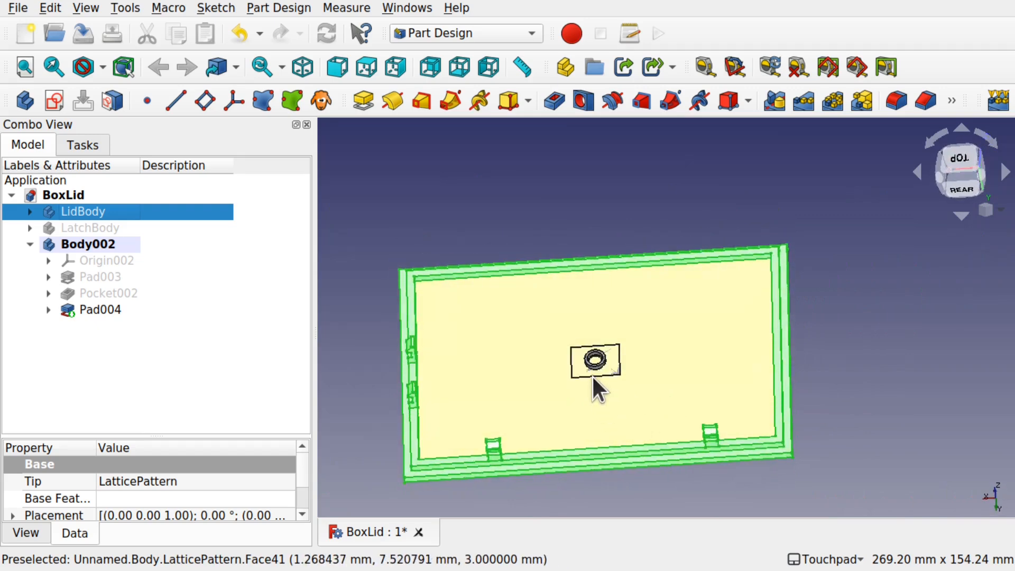
{"action": "scroll", "coordinate": [592, 377], "scroll_direction": "up", "scroll_amount": 6}
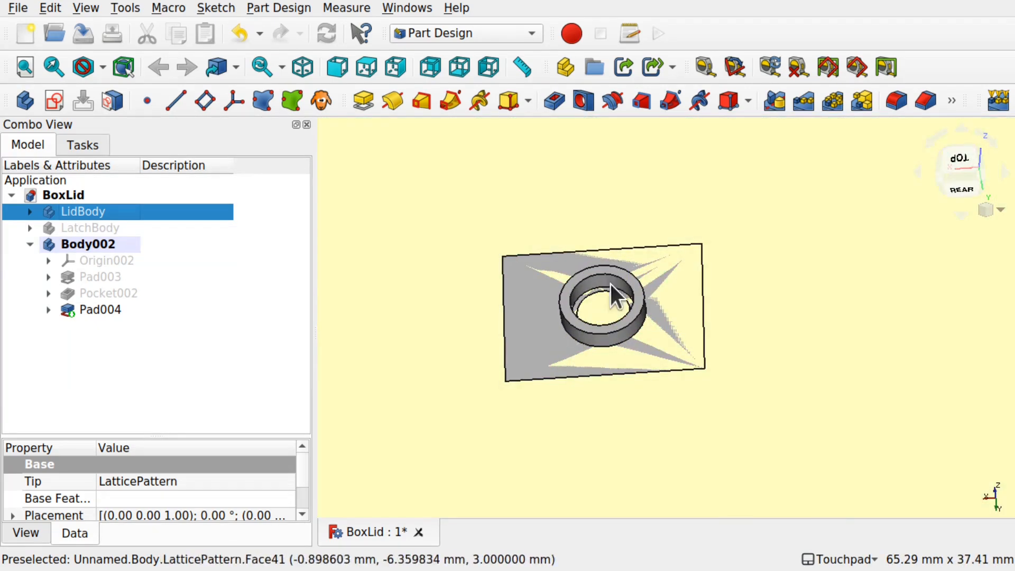
{"action": "scroll", "coordinate": [657, 379], "scroll_direction": "down", "scroll_amount": 7}
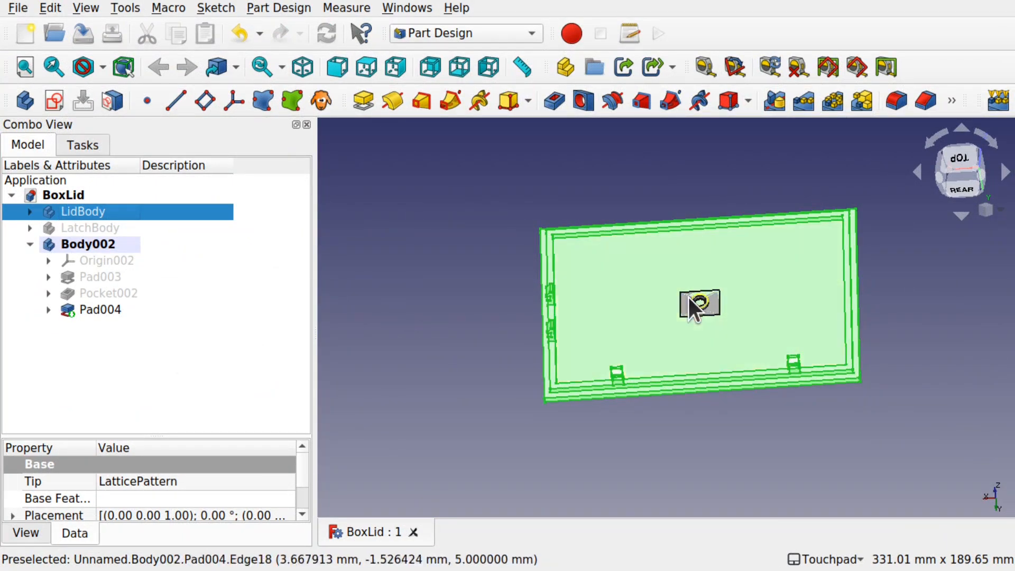
{"action": "left_click", "coordinate": [645, 433]}
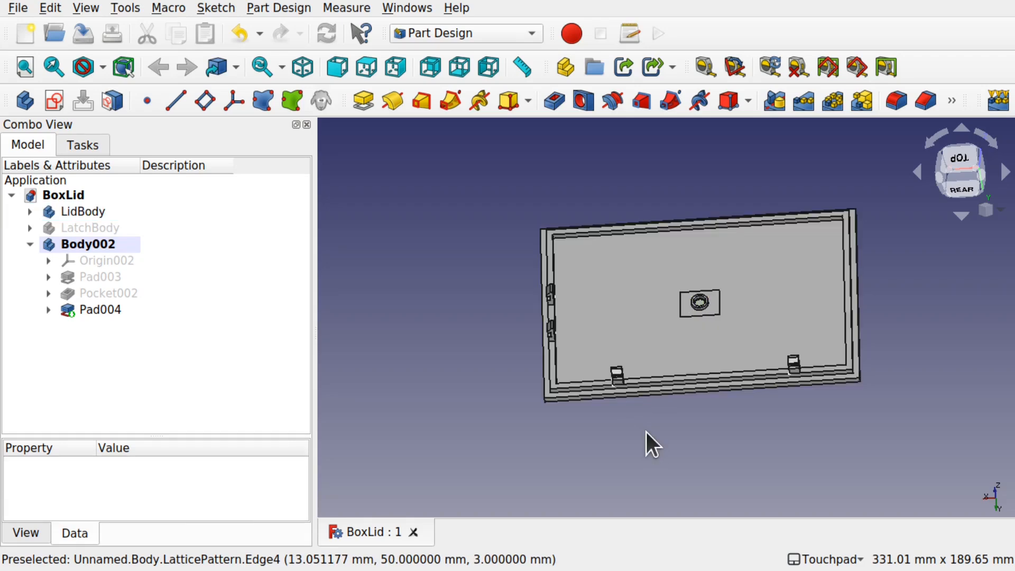
Make LidBody the active body
{"action": "left_click", "coordinate": [72, 212]}
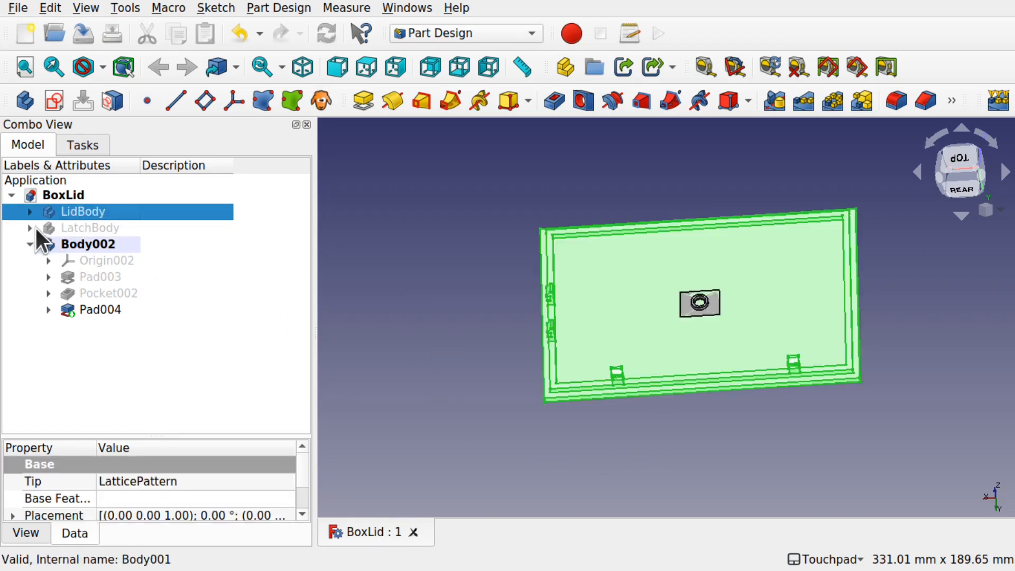
{"action": "right_click", "coordinate": [74, 215]}
{"action": "left_click", "coordinate": [95, 217]}
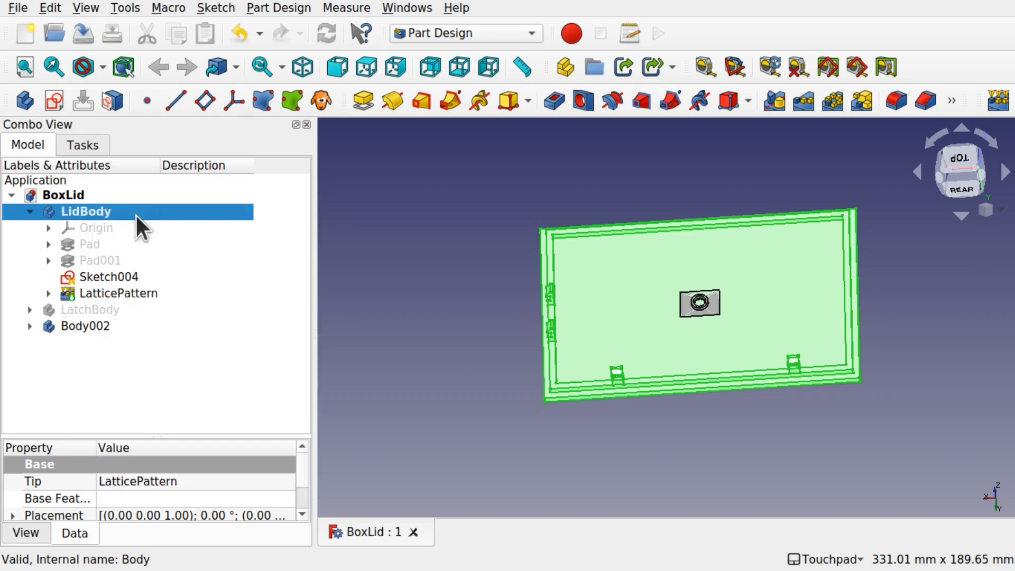
{"action": "left_click", "coordinate": [440, 307]}
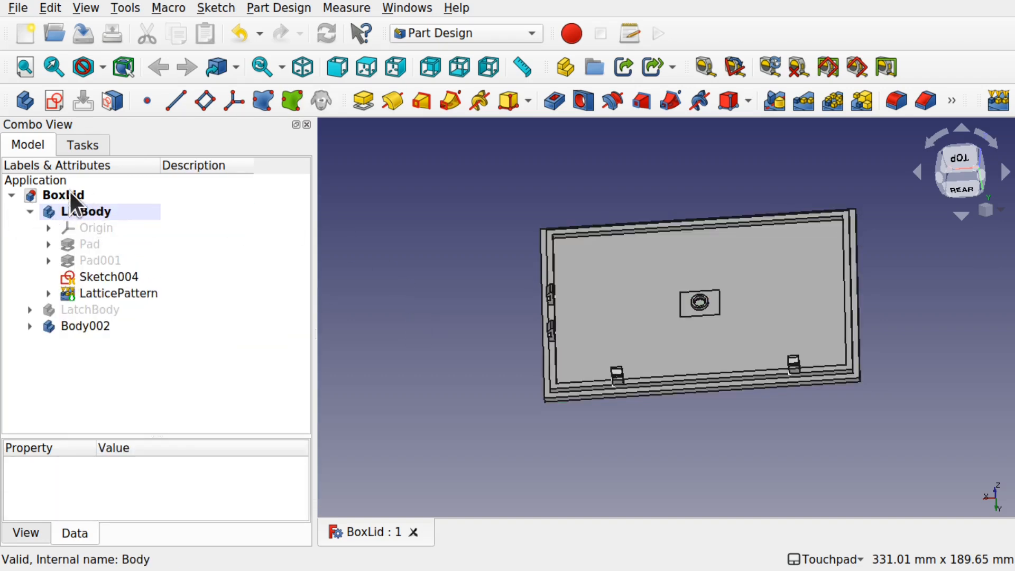
Start a sketch on the lid's inner face and draw two upright lines in its upper corners, the left one about 19 mm long
{"action": "left_click", "coordinate": [607, 281]}
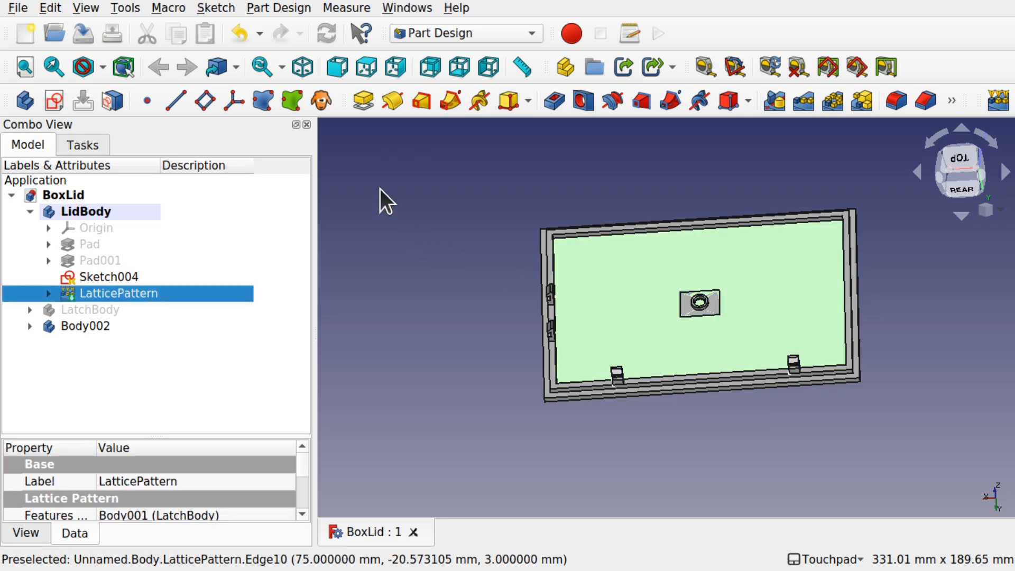
{"action": "left_click", "coordinate": [54, 100]}
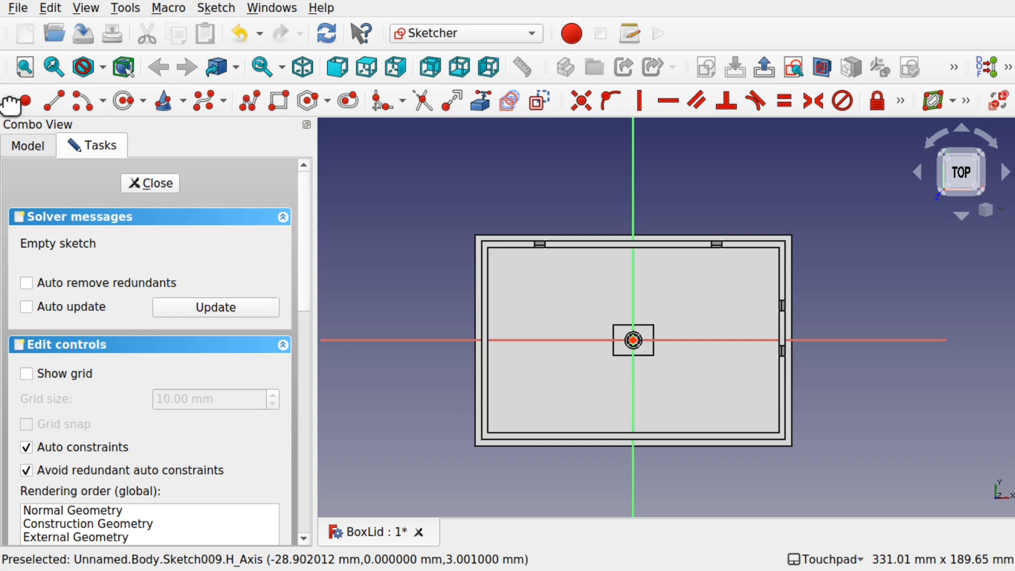
{"action": "left_click", "coordinate": [63, 105]}
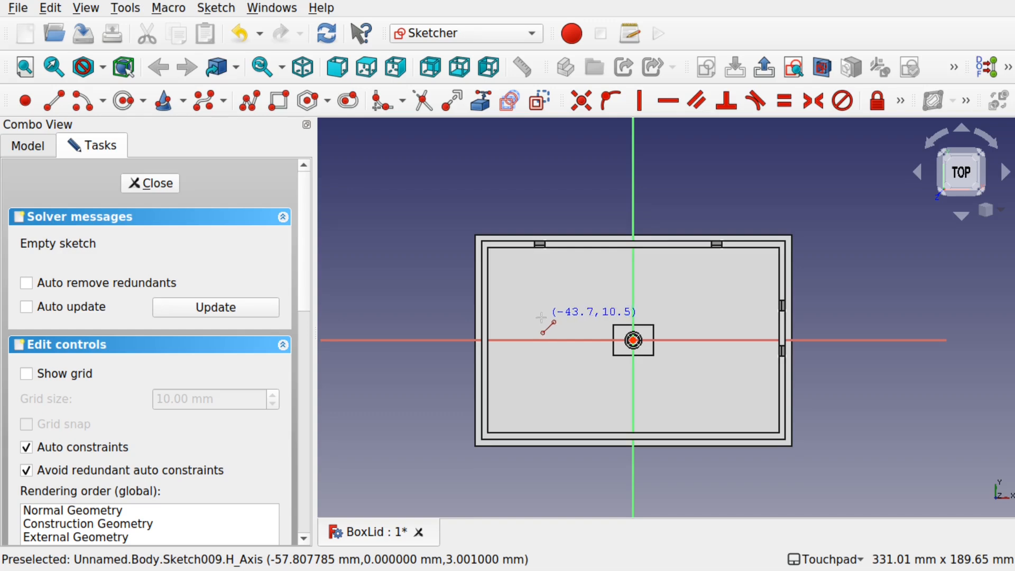
{"action": "left_click", "coordinate": [524, 266]}
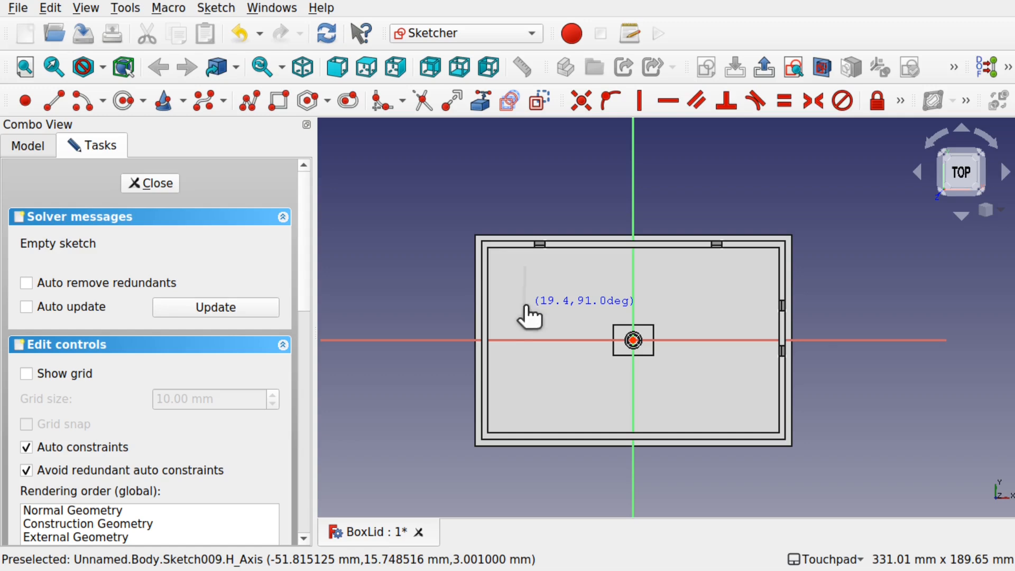
{"action": "left_click", "coordinate": [525, 306]}
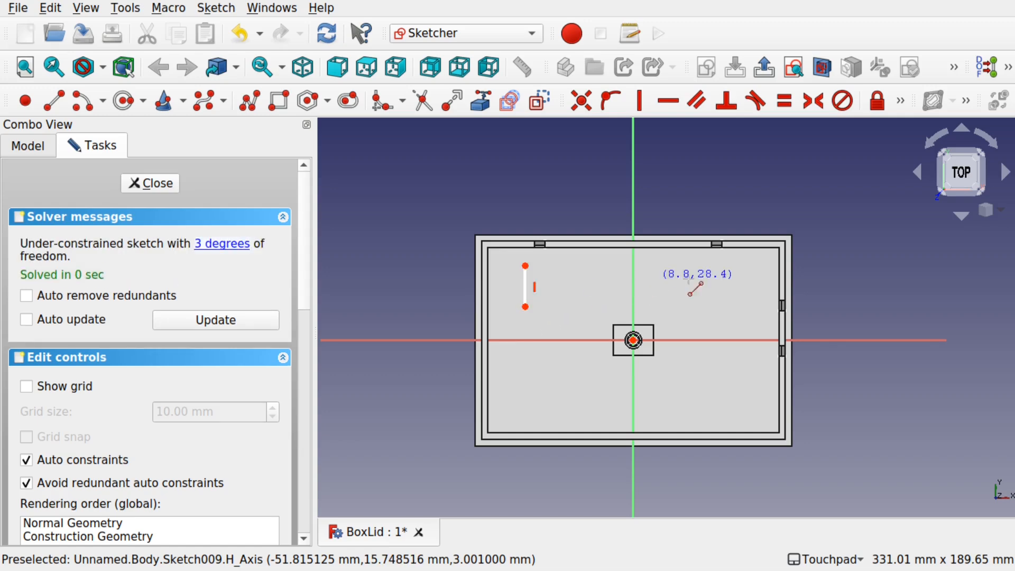
{"action": "left_click", "coordinate": [738, 267]}
{"action": "left_click", "coordinate": [739, 302]}
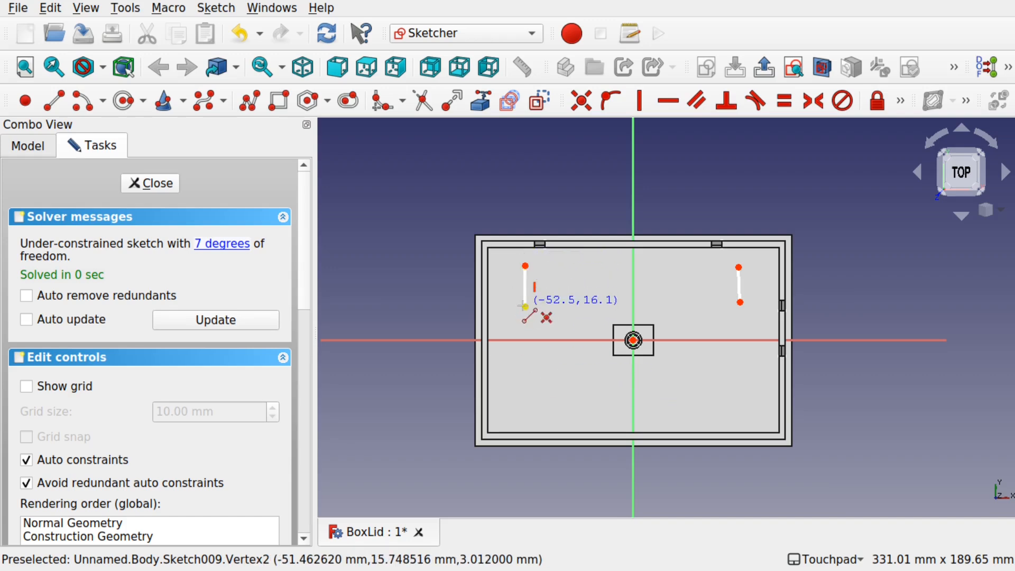
{"action": "key", "text": "Escape"}
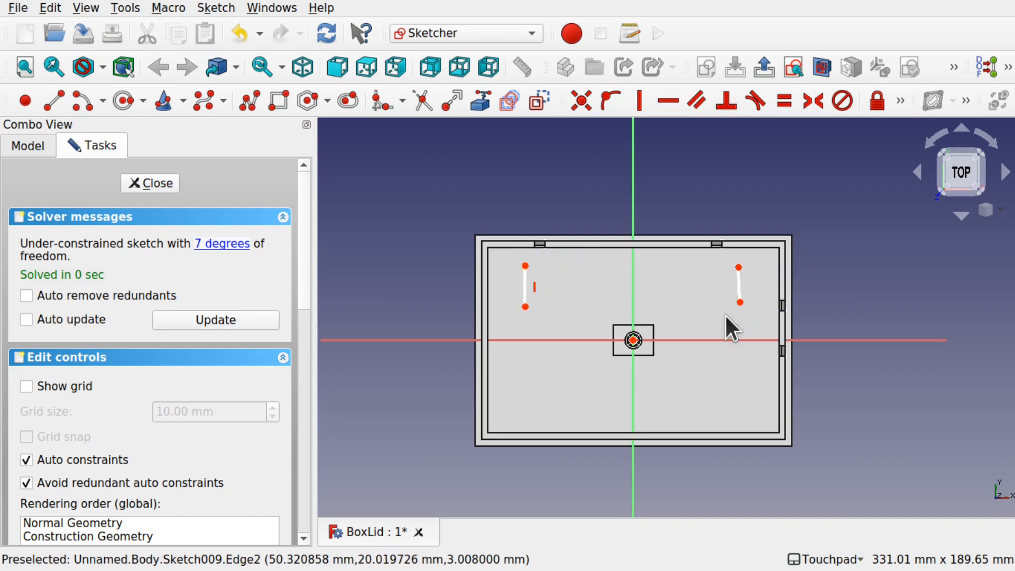
Constrain the right line to vertical and close the sketch
{"action": "left_click", "coordinate": [638, 106]}
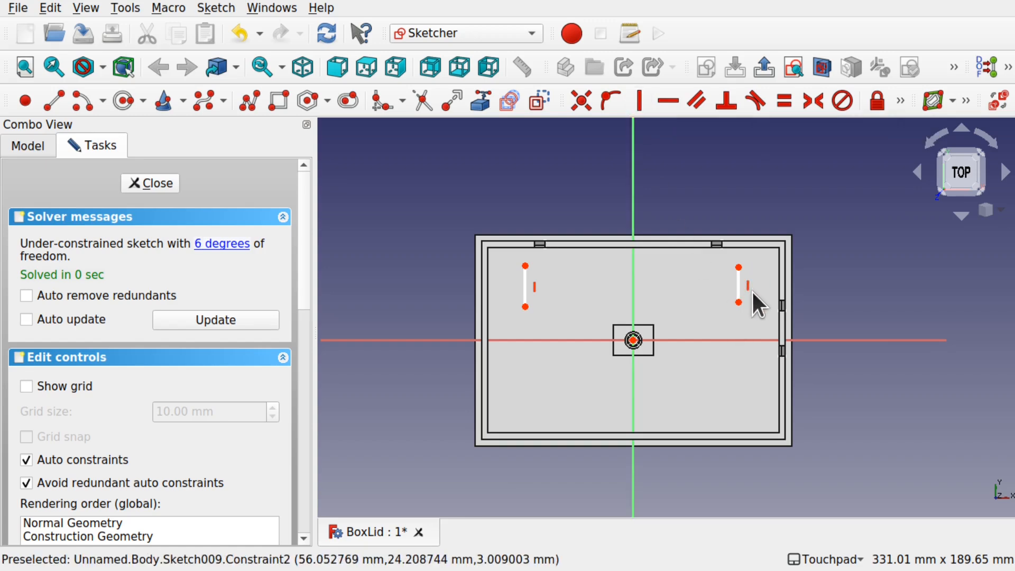
{"action": "left_click", "coordinate": [144, 189]}
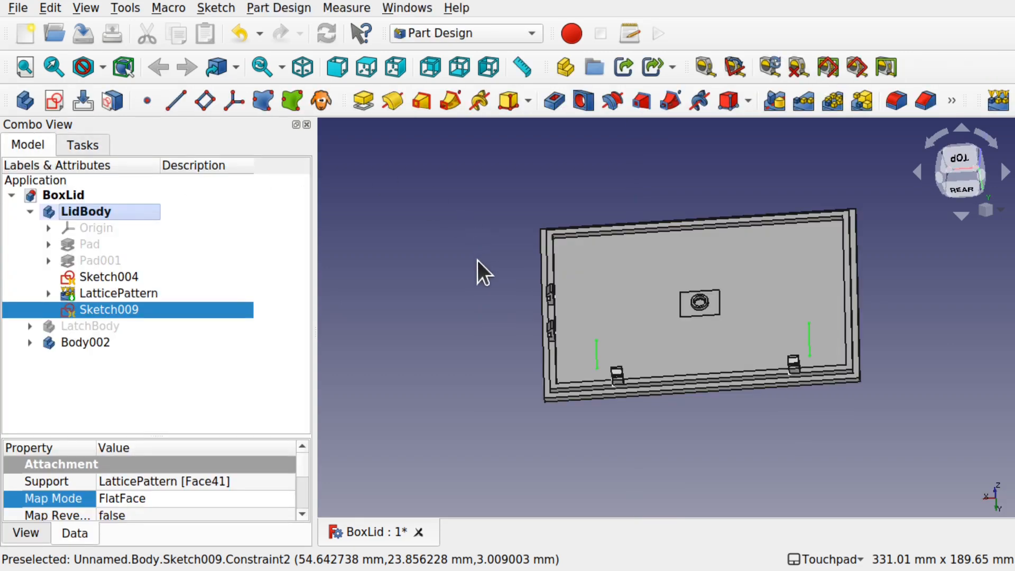
{"action": "left_click", "coordinate": [474, 297]}
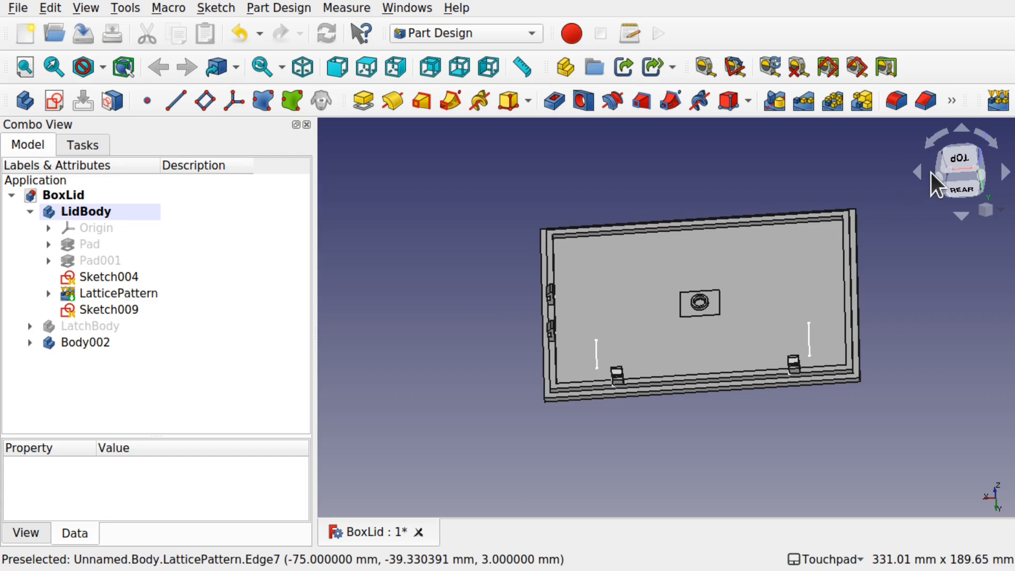
Switch to the Lattice2 workbench and add an attached placement on the left sketch line using the Z tangent to edge mode
{"action": "left_click", "coordinate": [953, 161]}
{"action": "mouse_move", "coordinate": [777, 392]}
{"action": "left_mouse_down", "text": "alt"}
{"action": "mouse_move", "coordinate": [700, 468]}
{"action": "mouse_move", "coordinate": [690, 446]}
{"action": "left_mouse_up", "text": "alt"}
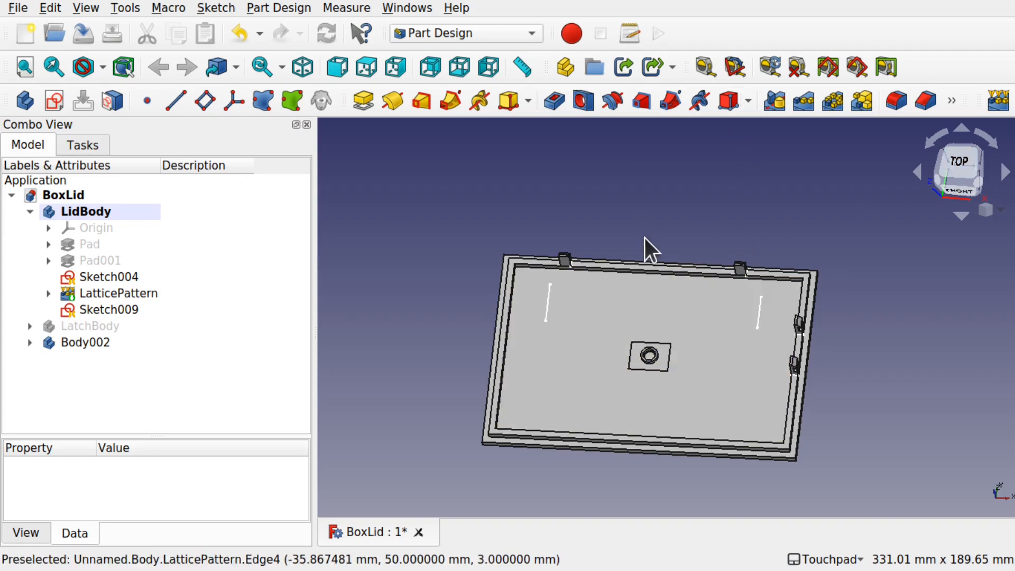
{"action": "left_click", "coordinate": [547, 306]}
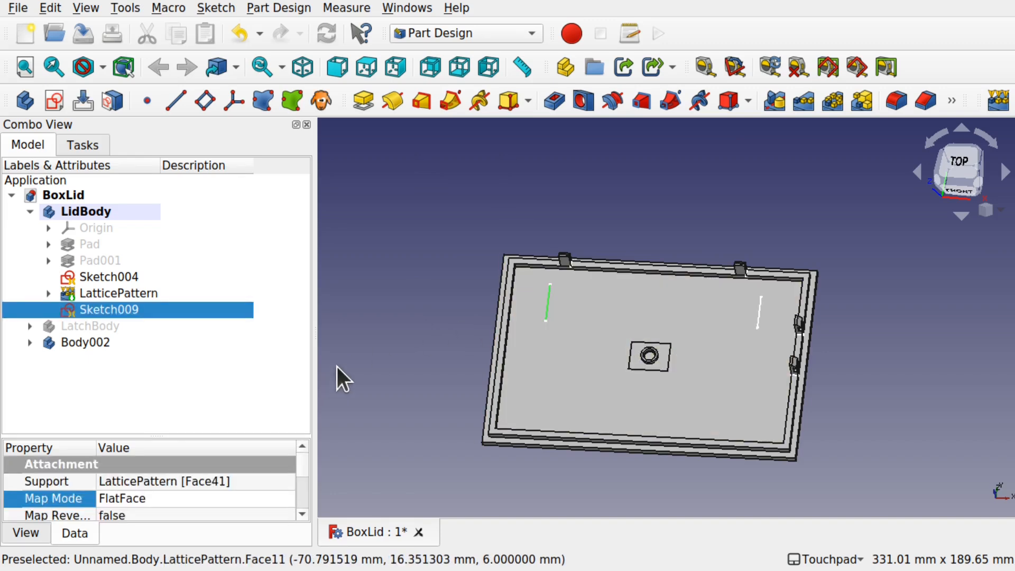
{"action": "left_click", "coordinate": [449, 34]}
{"action": "left_click", "coordinate": [440, 189]}
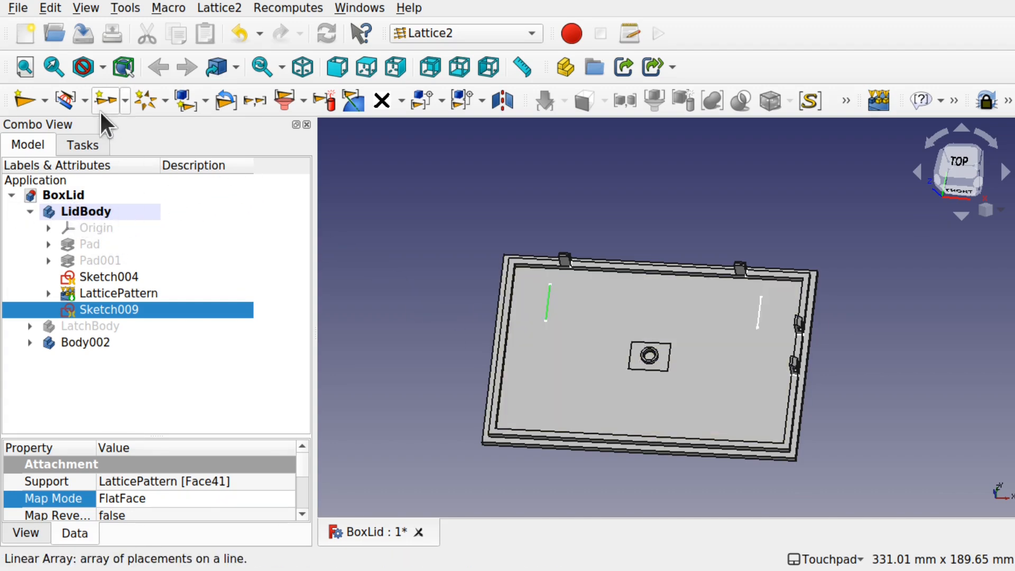
{"action": "left_click", "coordinate": [84, 98]}
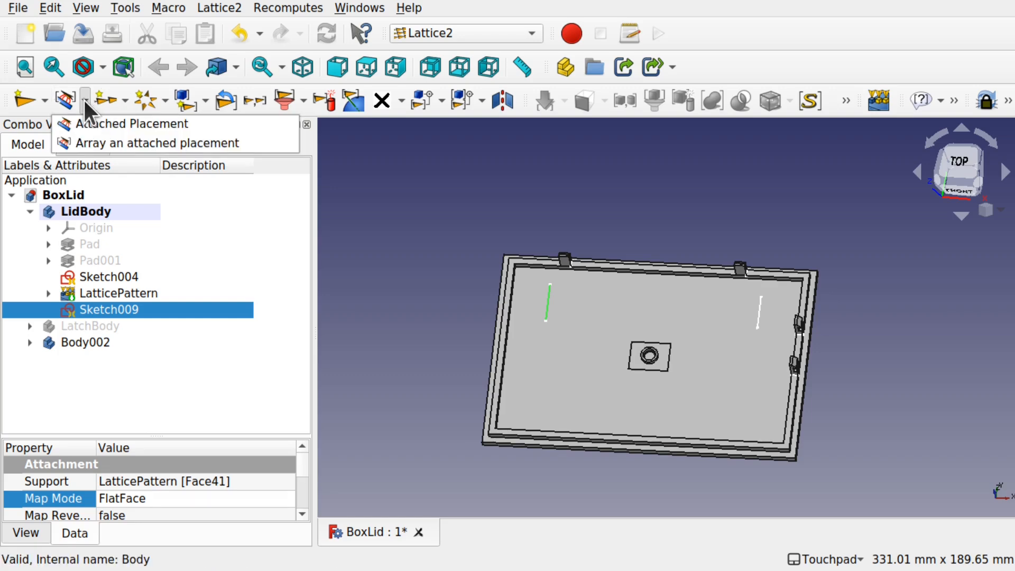
{"action": "left_click", "coordinate": [218, 2]}
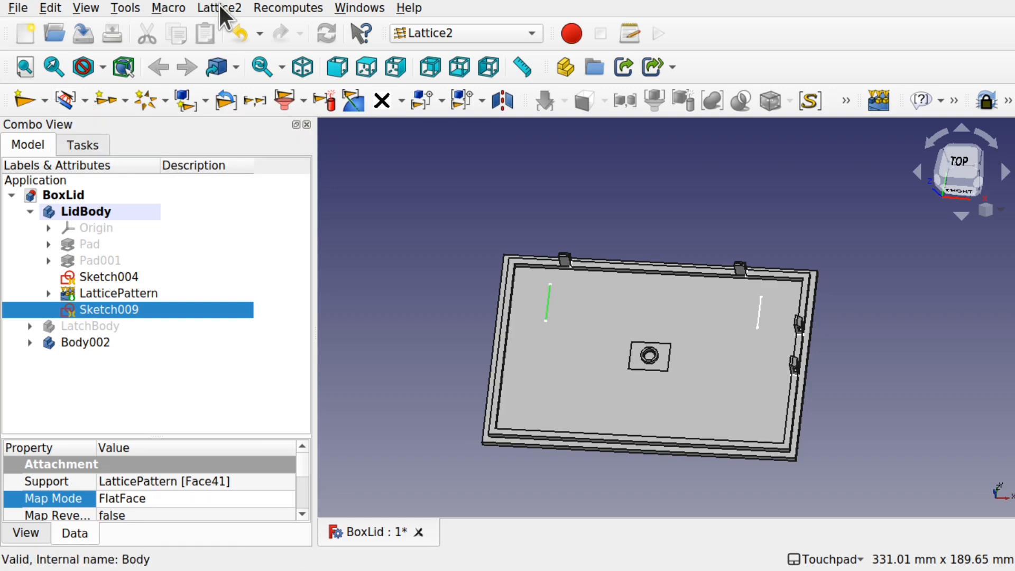
{"action": "left_click", "coordinate": [217, 4]}
{"action": "mouse_move", "coordinate": [402, 94]}
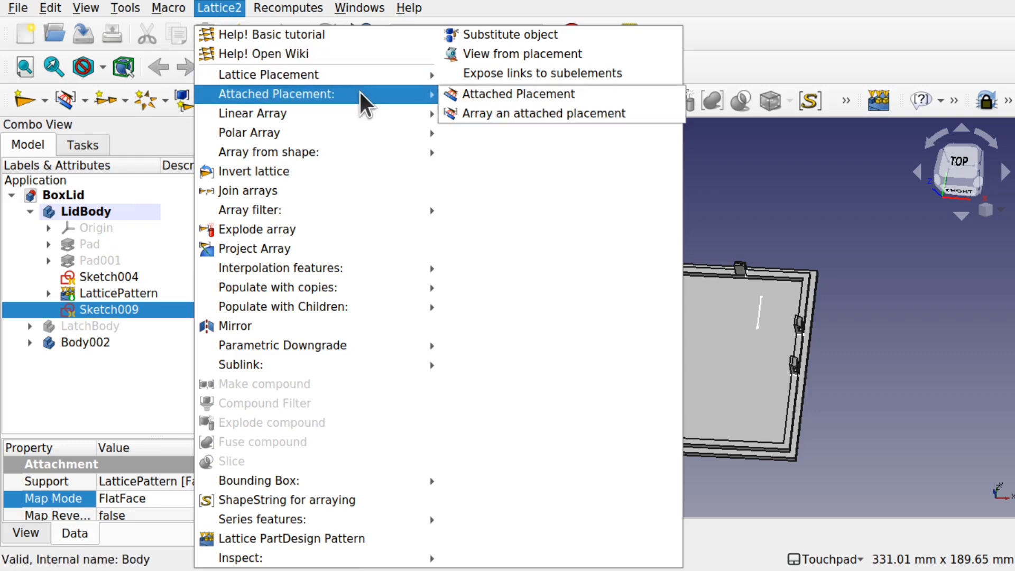
{"action": "left_click", "coordinate": [510, 94]}
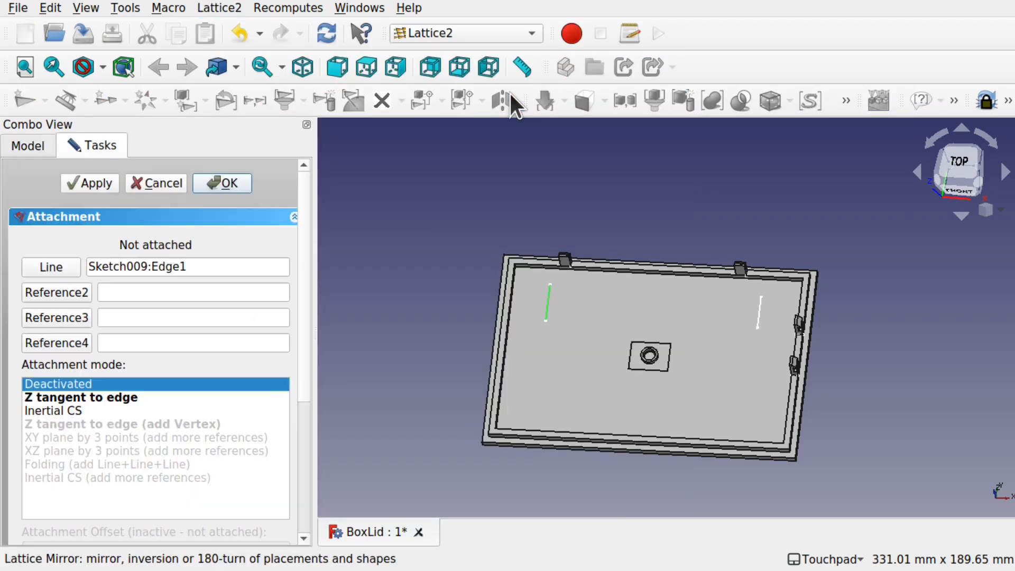
{"action": "left_click", "coordinate": [117, 397]}
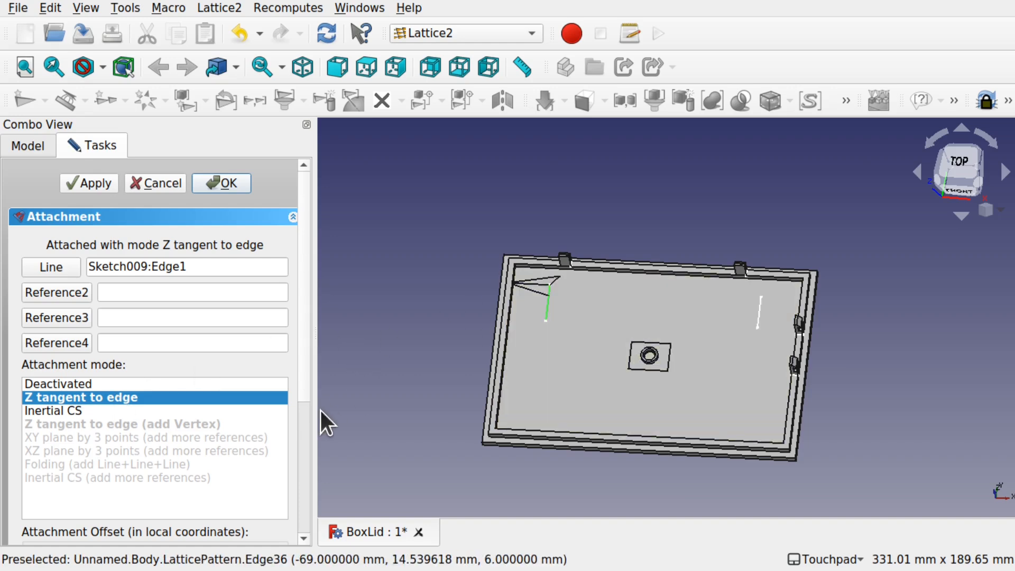
Rotate the placement's attachment offset to -90° around the x-axis and -90° around the y-axis, and accept the attachment
{"action": "scroll", "coordinate": [302, 386], "scroll_direction": "down", "scroll_amount": 8}
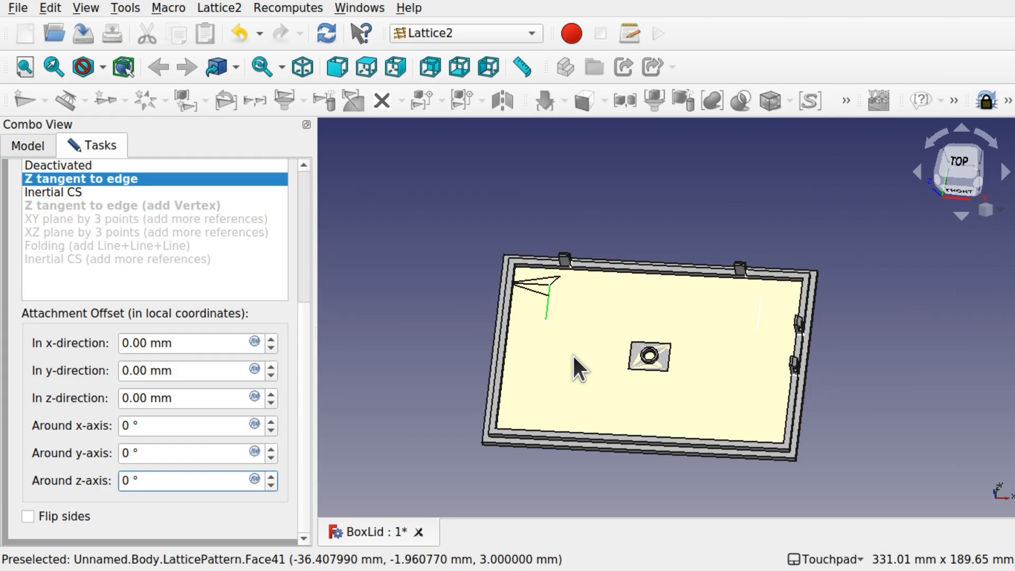
{"action": "middle_click_drag", "start_coordinate": [597, 342], "coordinate": [459, 275], "text": "shift"}
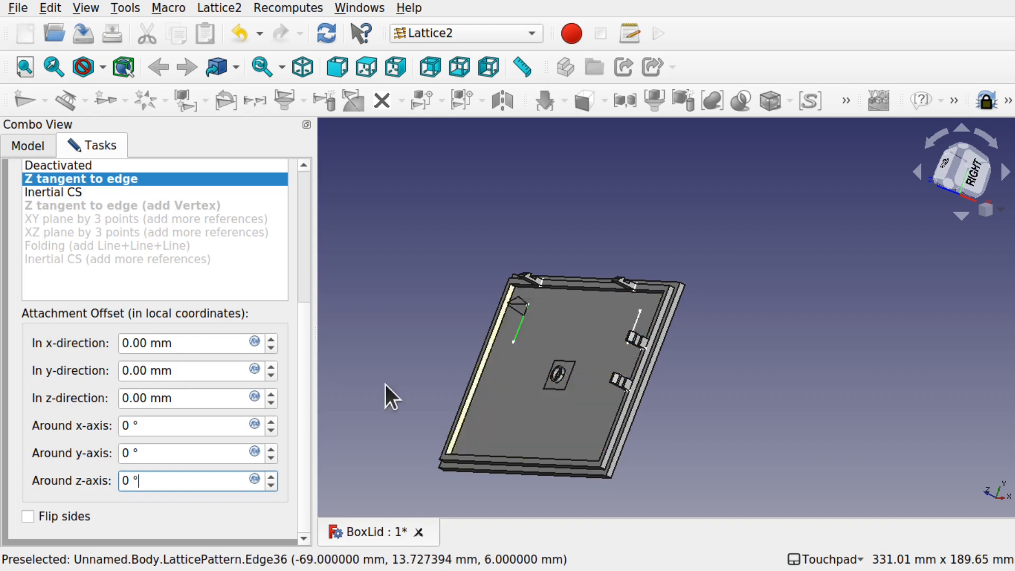
{"action": "left_click", "coordinate": [163, 426]}
{"action": "scroll", "coordinate": [163, 426], "scroll_direction": "up", "scroll_amount": 2}
{"action": "scroll", "coordinate": [164, 426], "scroll_direction": "up", "scroll_amount": 2}
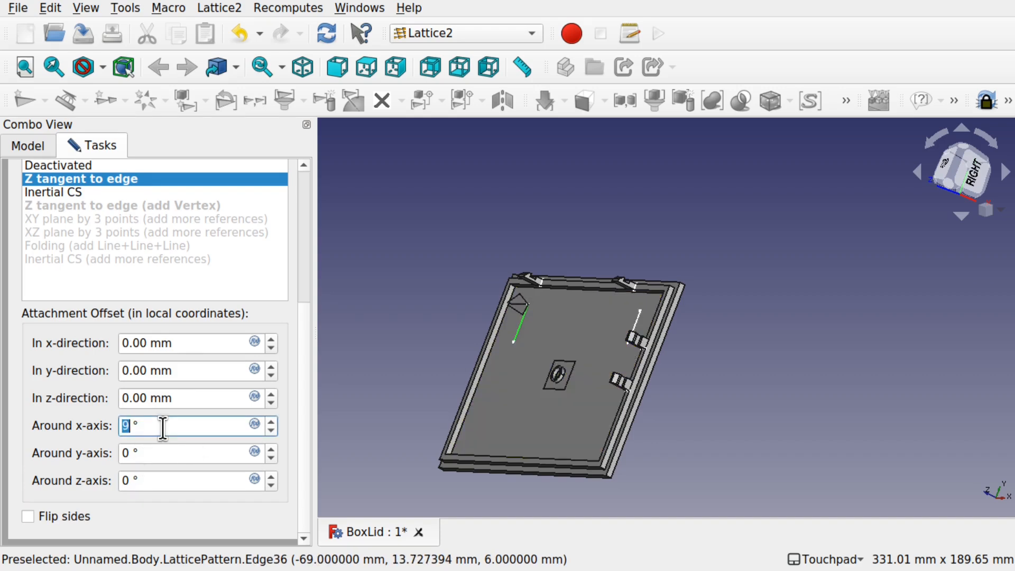
{"action": "scroll", "coordinate": [163, 426], "scroll_direction": "down", "scroll_amount": 20}
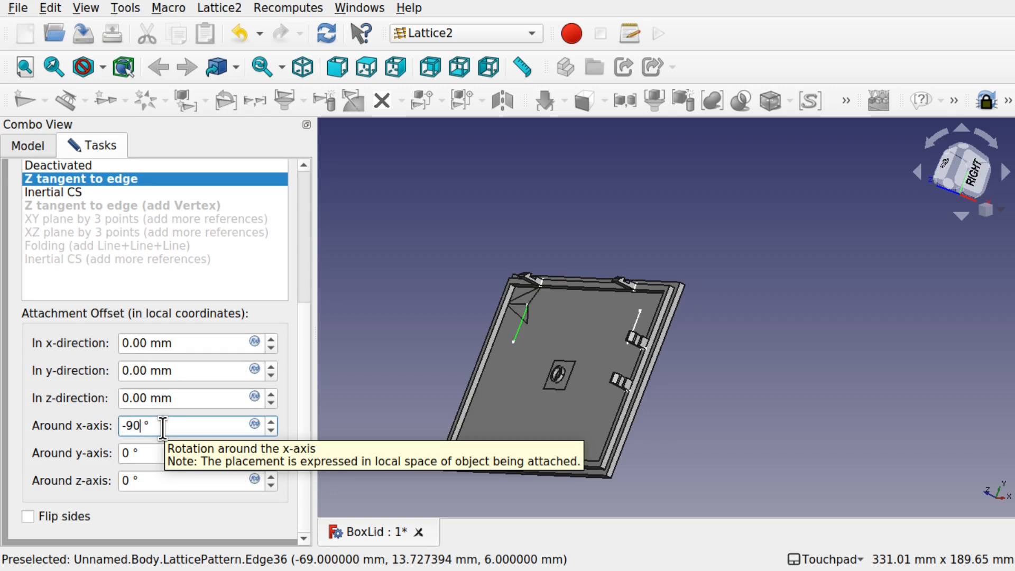
{"action": "left_click", "coordinate": [133, 455]}
{"action": "scroll", "coordinate": [139, 454], "scroll_direction": "down", "scroll_amount": 13}
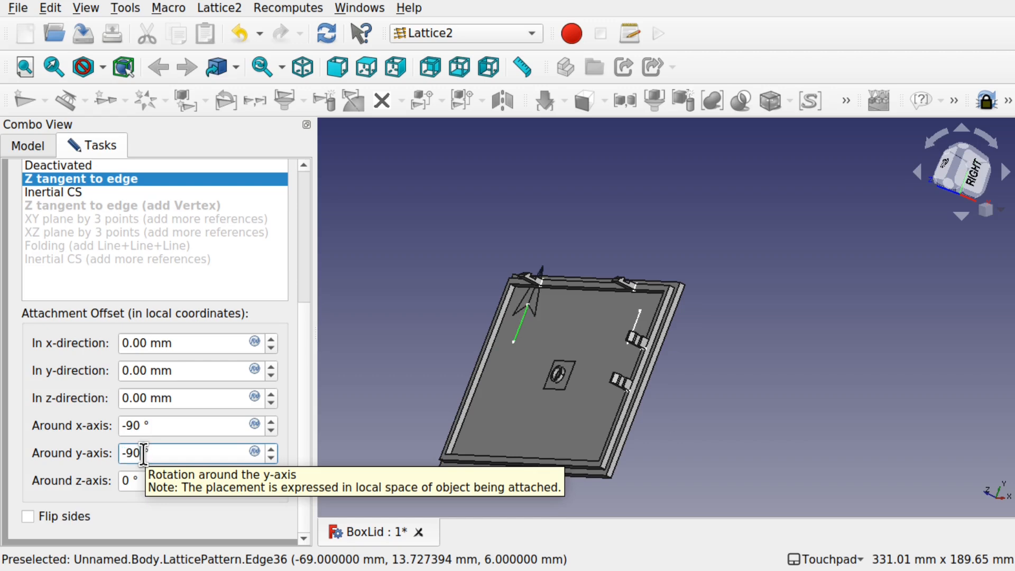
{"action": "left_click_drag", "start_coordinate": [508, 350], "coordinate": [642, 307], "text": "shift"}
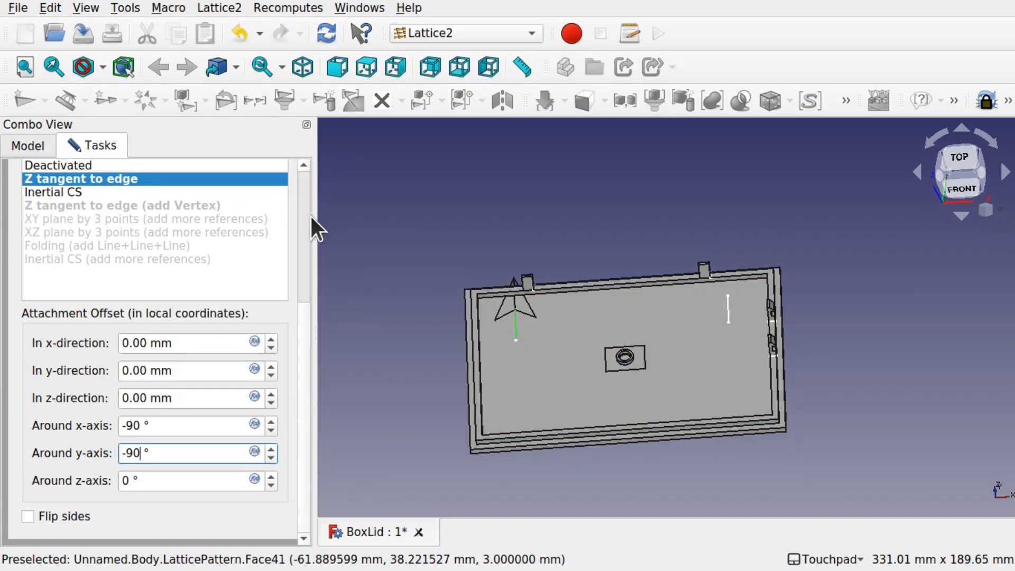
{"action": "scroll", "coordinate": [307, 217], "scroll_direction": "up", "scroll_amount": 5}
{"action": "left_click", "coordinate": [229, 185]}
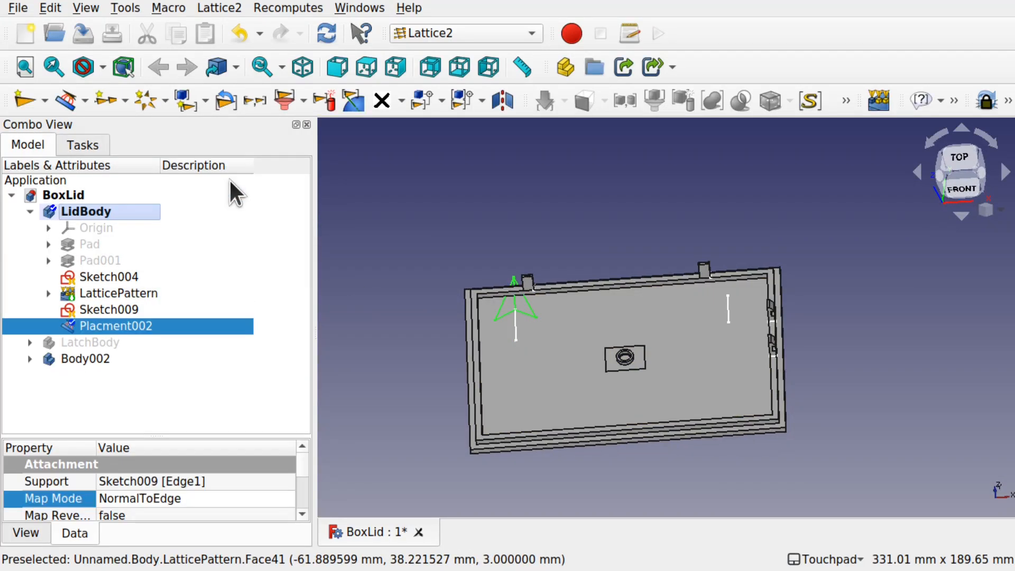
Array the attached placement Placment002 over the sketch lines with Array an attached placement
{"action": "left_click", "coordinate": [341, 337]}
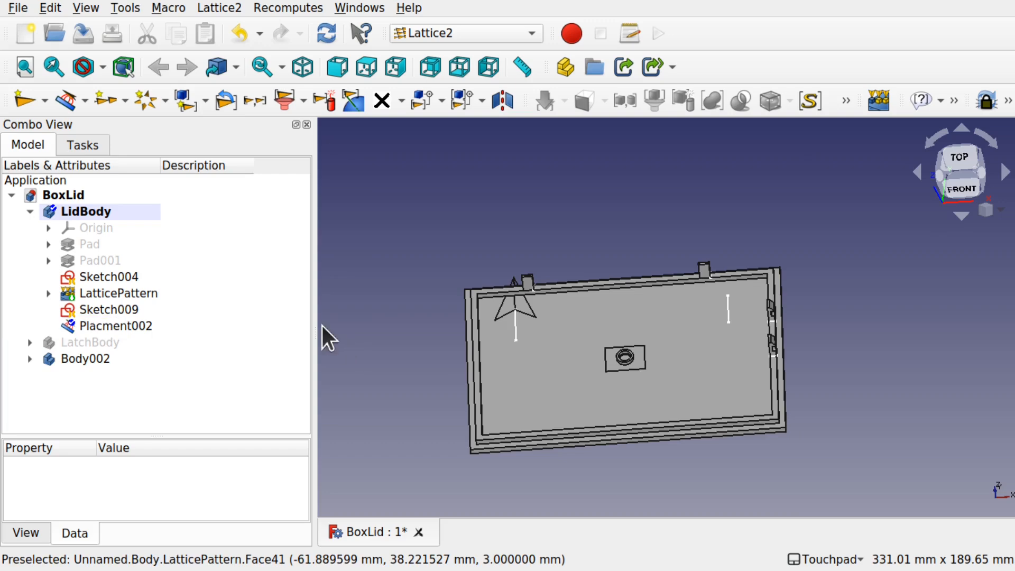
{"action": "left_click", "coordinate": [141, 324]}
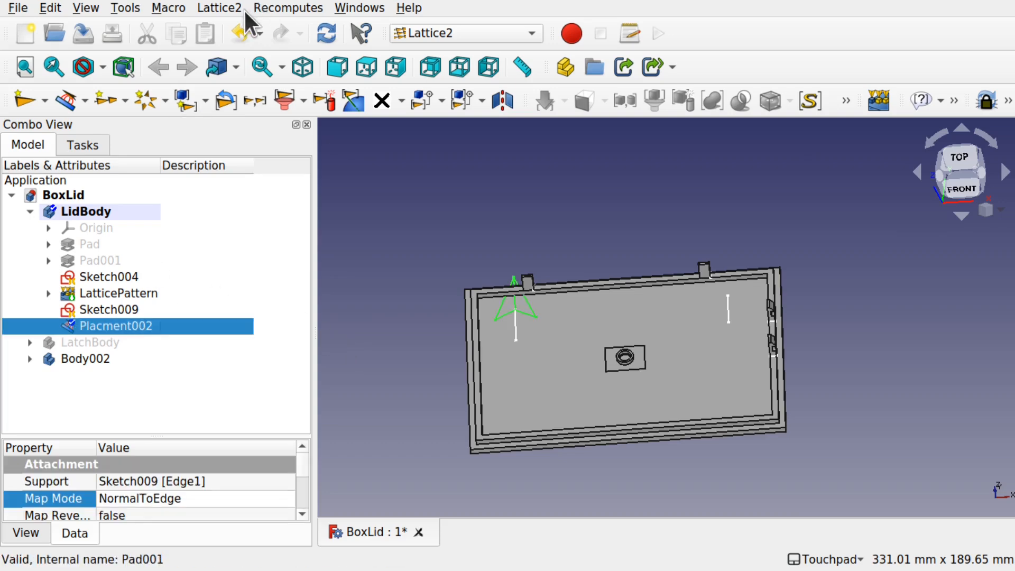
{"action": "left_click", "coordinate": [225, 7]}
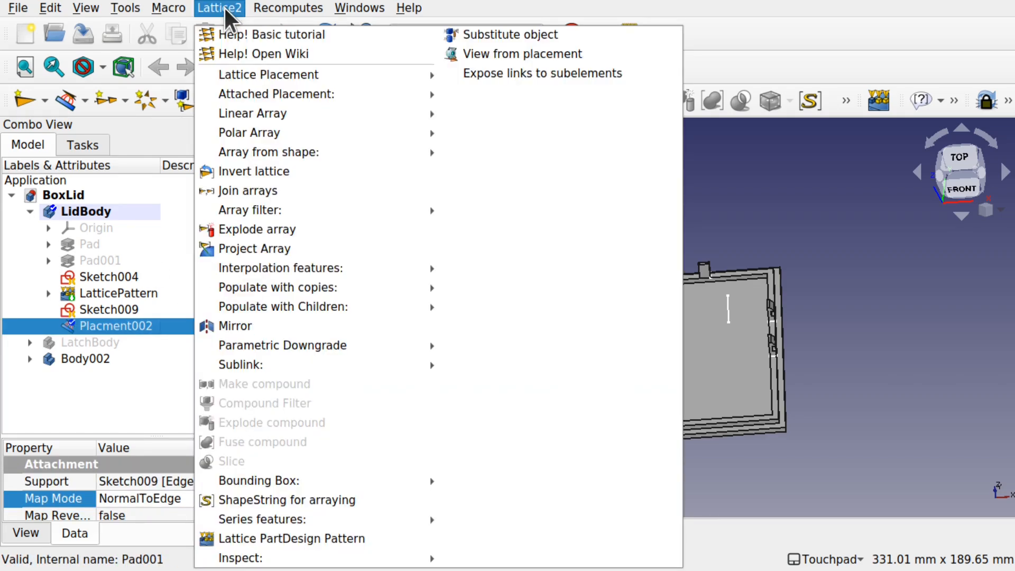
{"action": "mouse_move", "coordinate": [343, 94]}
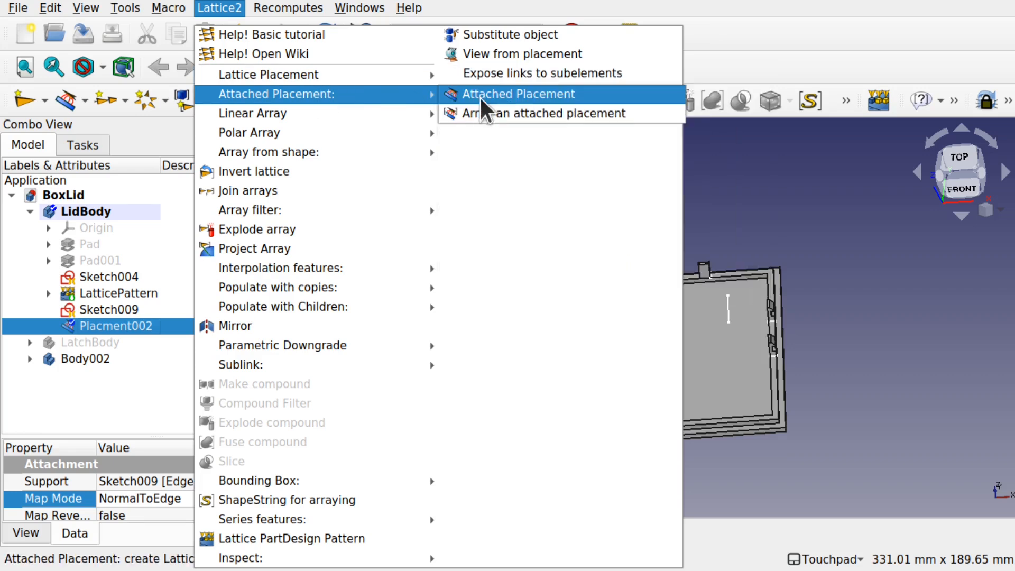
{"action": "left_click", "coordinate": [81, 104]}
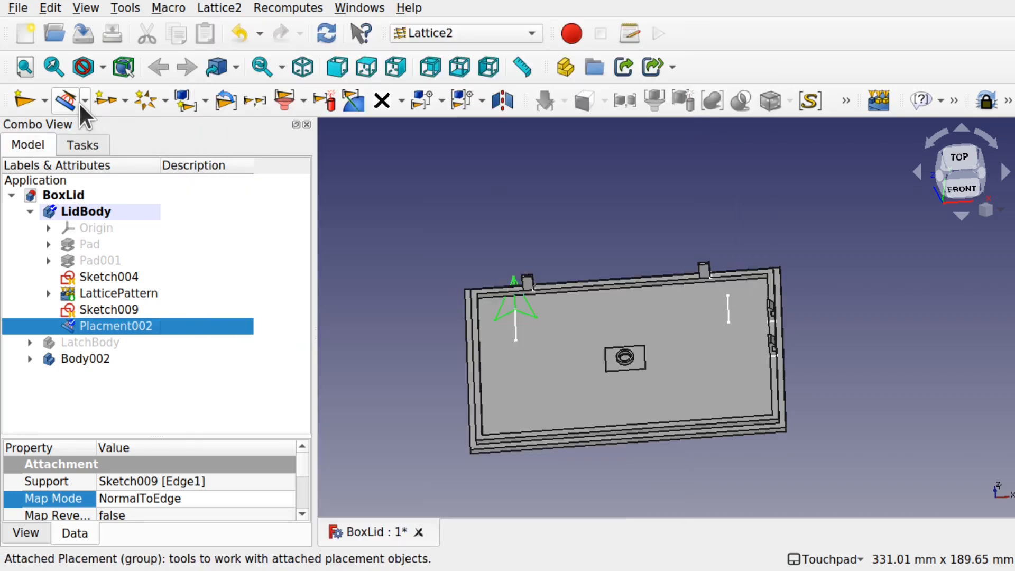
{"action": "left_click", "coordinate": [83, 104]}
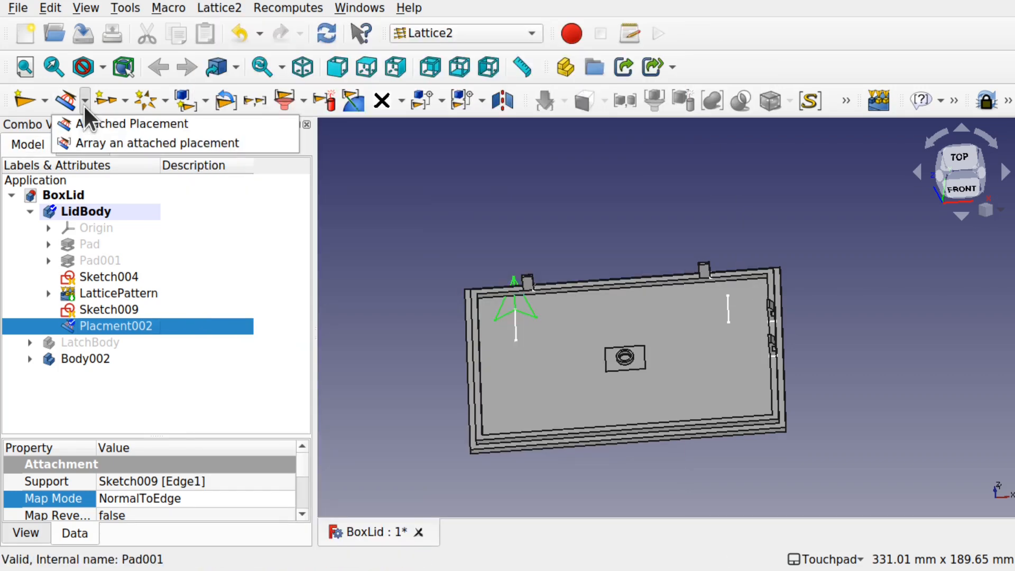
{"action": "left_click", "coordinate": [125, 146]}
Reopen Sketch009, draw a vertical line upward in the lid's lower-left corner area, and close the sketch
{"action": "left_click_drag", "start_coordinate": [623, 419], "coordinate": [721, 324], "text": "alt"}
{"action": "left_click_drag", "start_coordinate": [648, 373], "coordinate": [589, 348], "text": "alt"}
{"action": "double_click", "coordinate": [130, 310]}
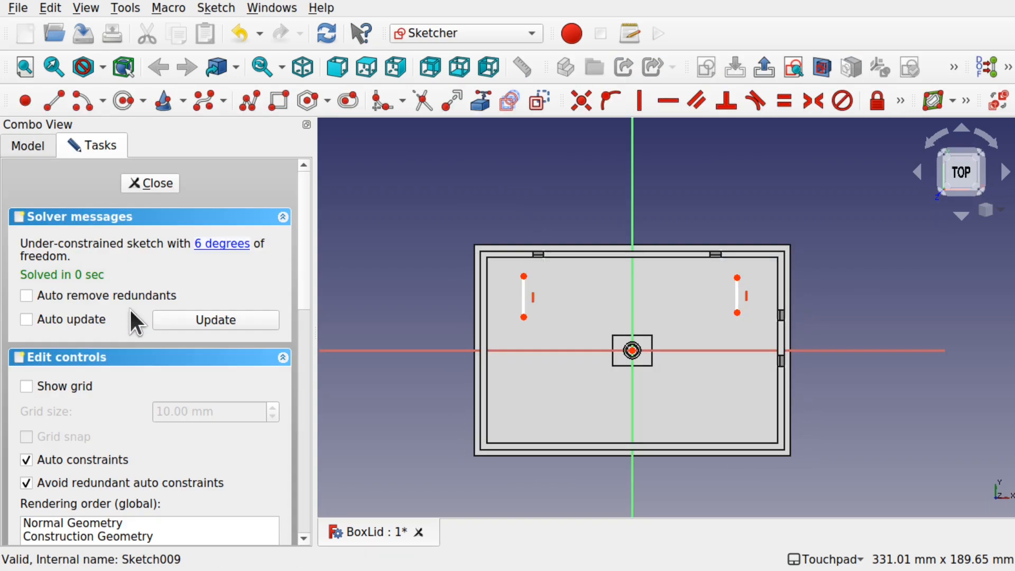
{"action": "left_click", "coordinate": [54, 100]}
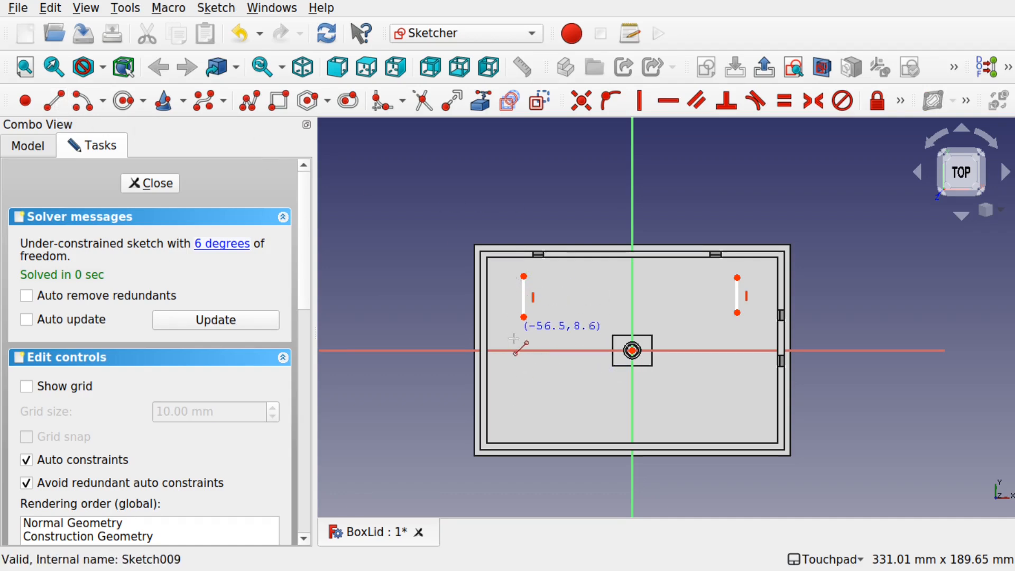
{"action": "left_click", "coordinate": [518, 412]}
{"action": "left_click", "coordinate": [519, 372]}
{"action": "left_click", "coordinate": [150, 183]}
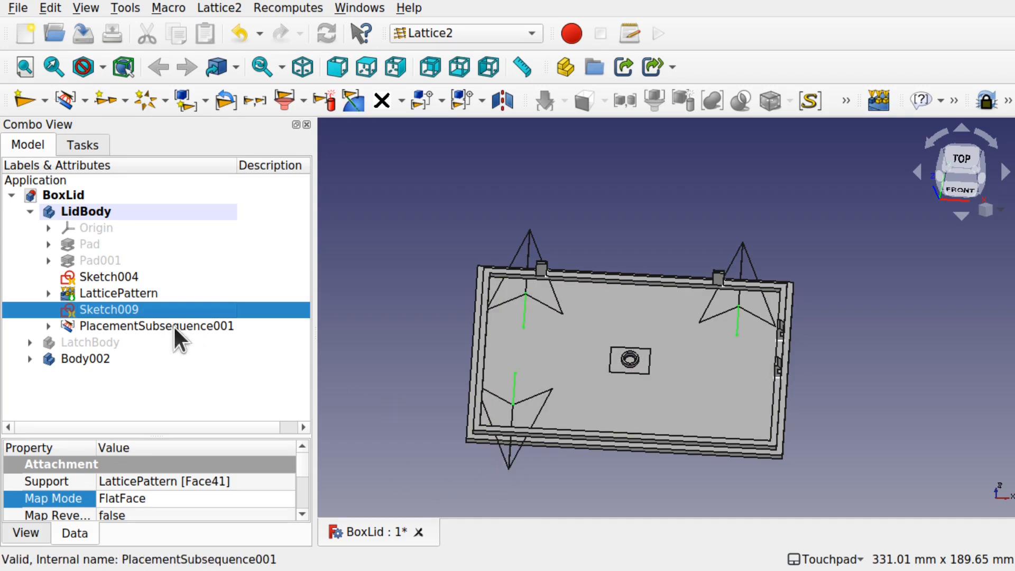
Edit Sketch009 again to add a fourth, nearly vertical line drawn downward in the lid's lower-right corner area, and close it
{"action": "double_click", "coordinate": [133, 311]}
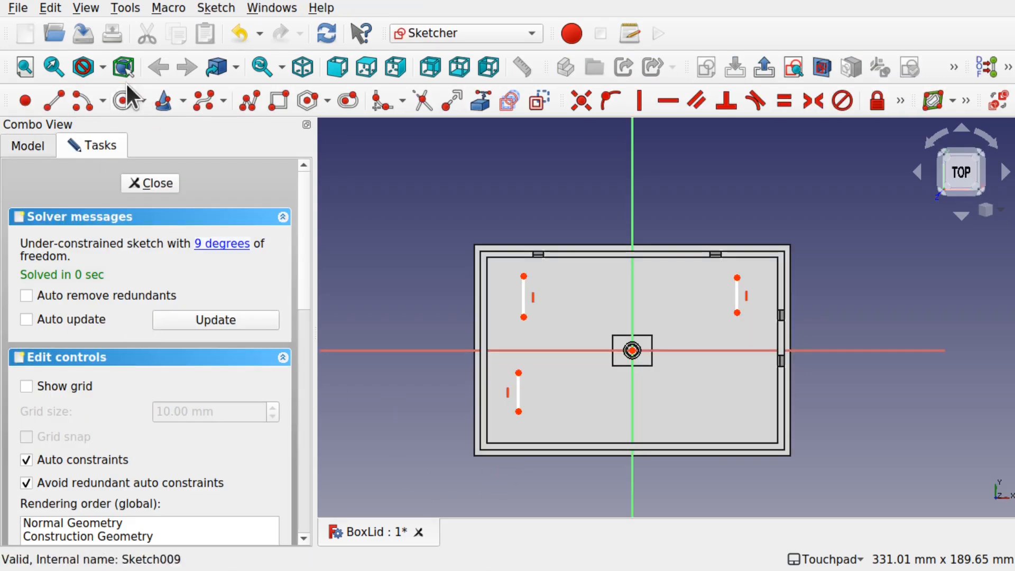
{"action": "left_click", "coordinate": [52, 98]}
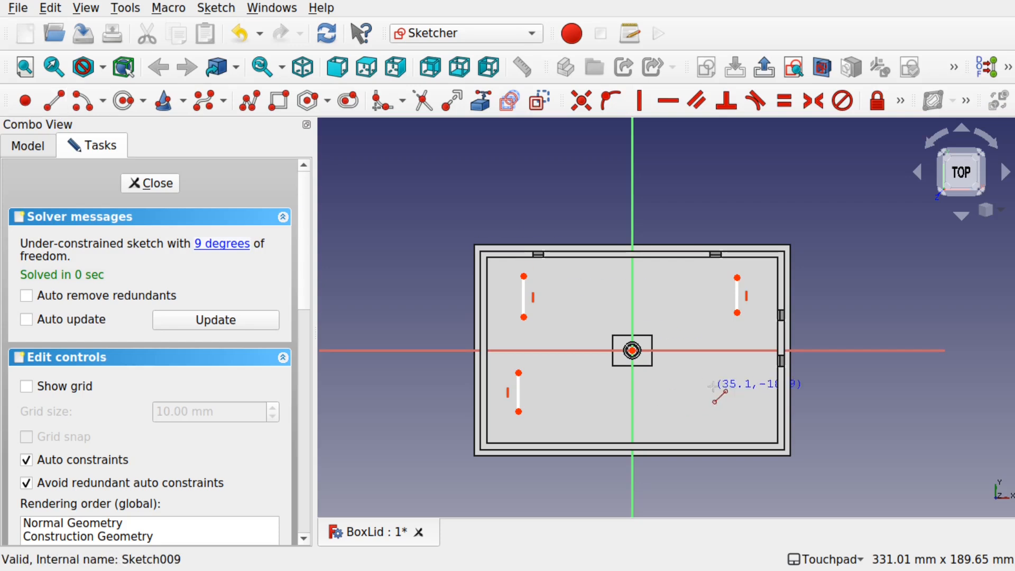
{"action": "left_click", "coordinate": [735, 382]}
{"action": "left_click", "coordinate": [737, 423]}
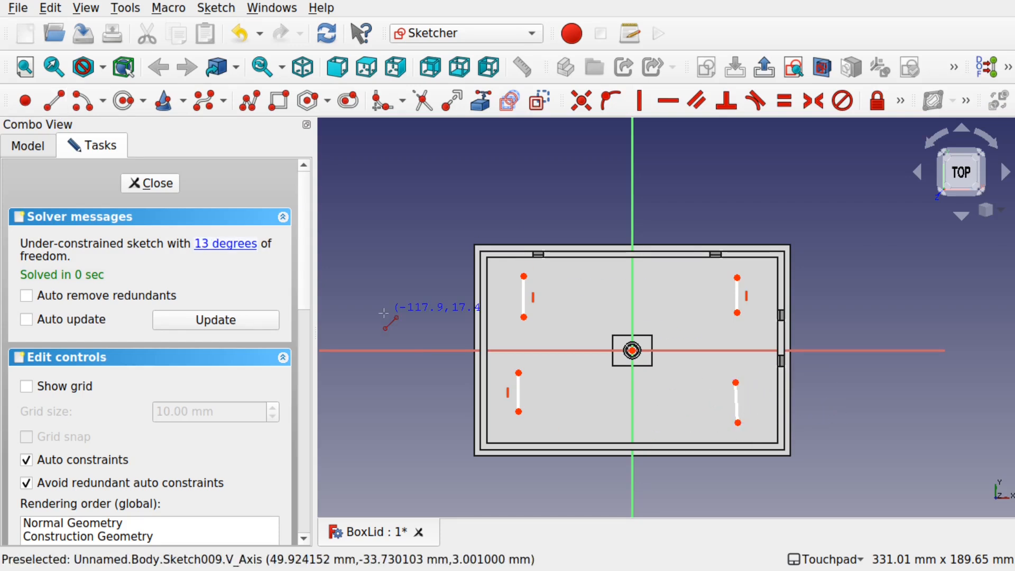
{"action": "left_click", "coordinate": [147, 185]}
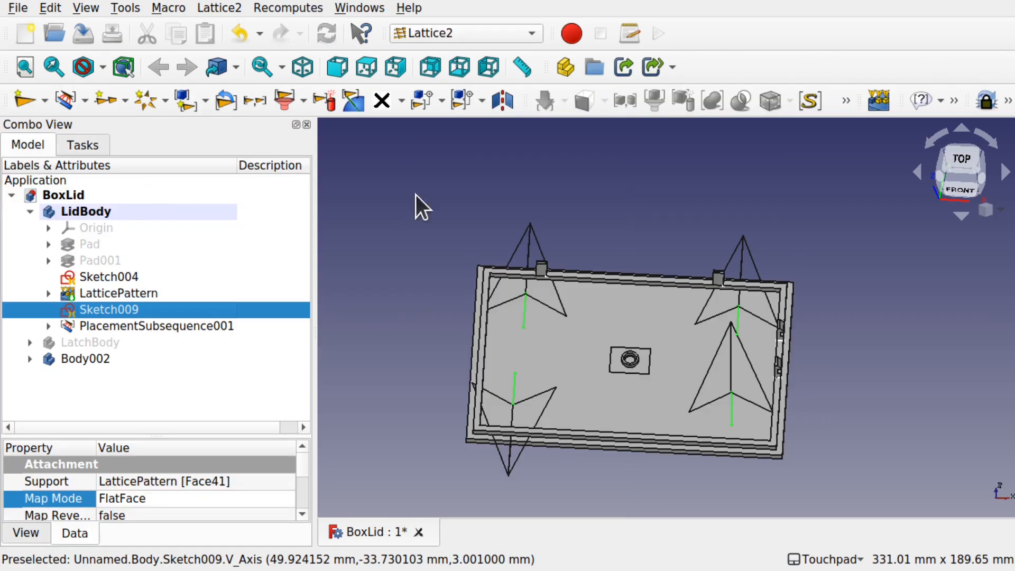
Reopen Sketch009, constrain the lower-right line to vertical, and vertically align the upper endpoints of the two right lines
{"action": "left_click_drag", "start_coordinate": [691, 390], "coordinate": [711, 407], "text": "alt"}
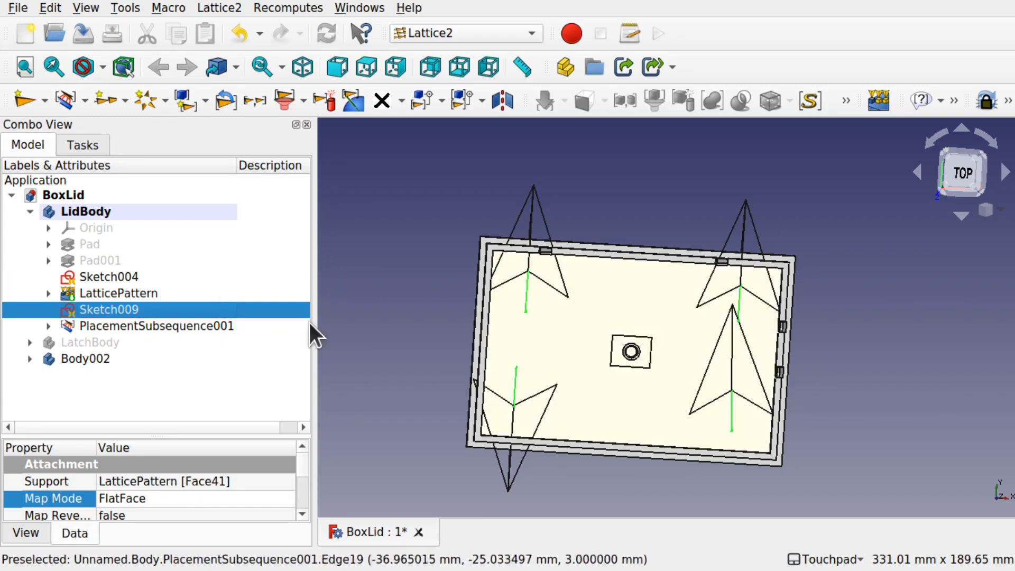
{"action": "double_click", "coordinate": [120, 309]}
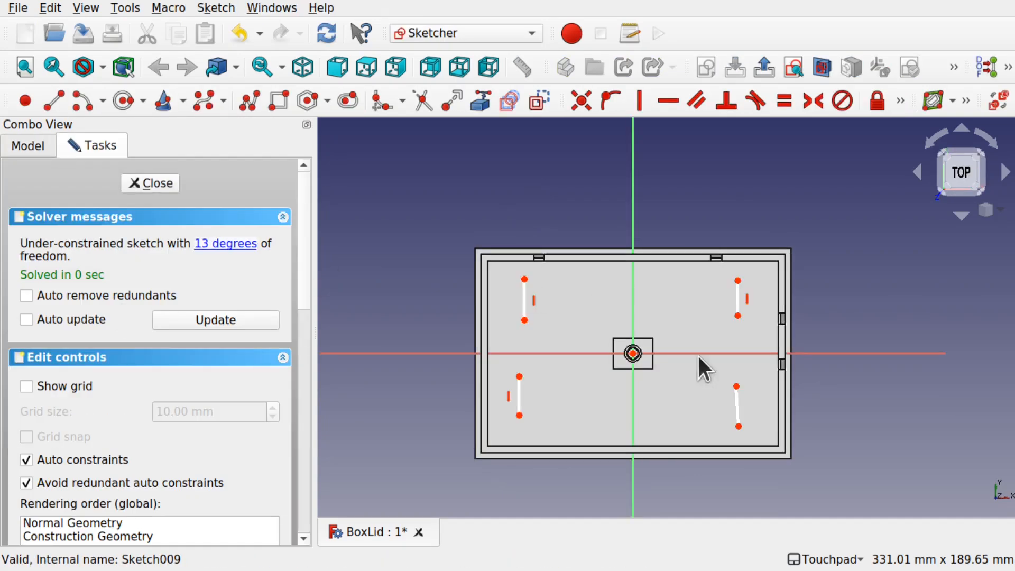
{"action": "left_click", "coordinate": [901, 100]}
{"action": "left_click", "coordinate": [635, 107]}
{"action": "left_click", "coordinate": [736, 385]}
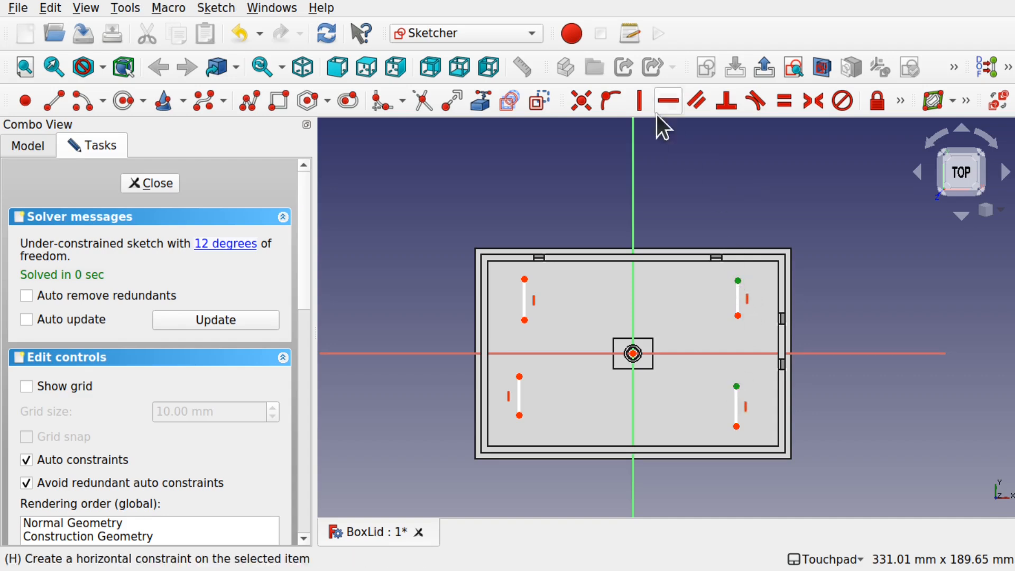
{"action": "left_click", "coordinate": [640, 100]}
Horizontally align the upper endpoints of the two upper lines, and likewise those of the two lower lines
{"action": "left_click", "coordinate": [524, 280]}
{"action": "left_click", "coordinate": [737, 280]}
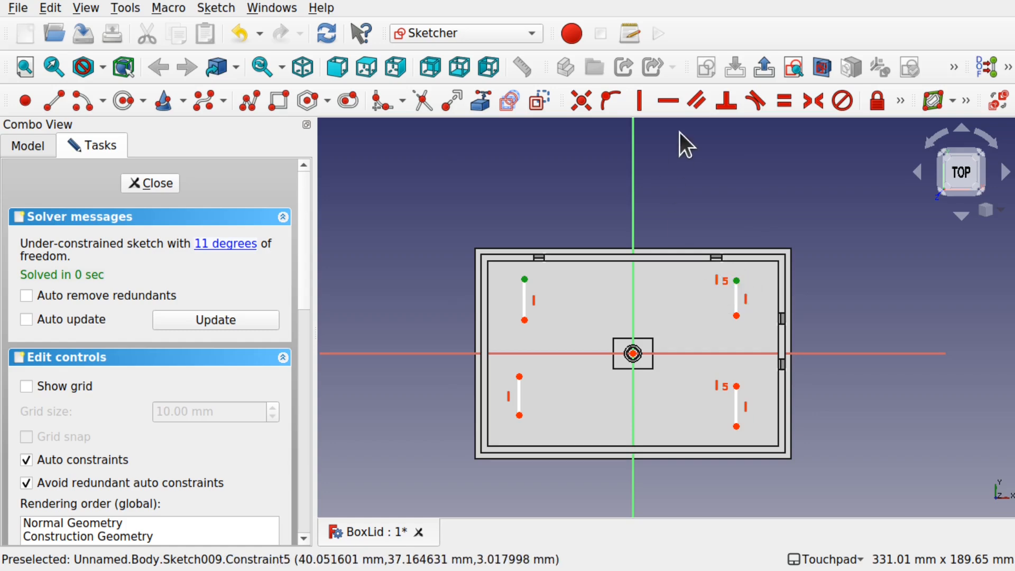
{"action": "left_click", "coordinate": [673, 108]}
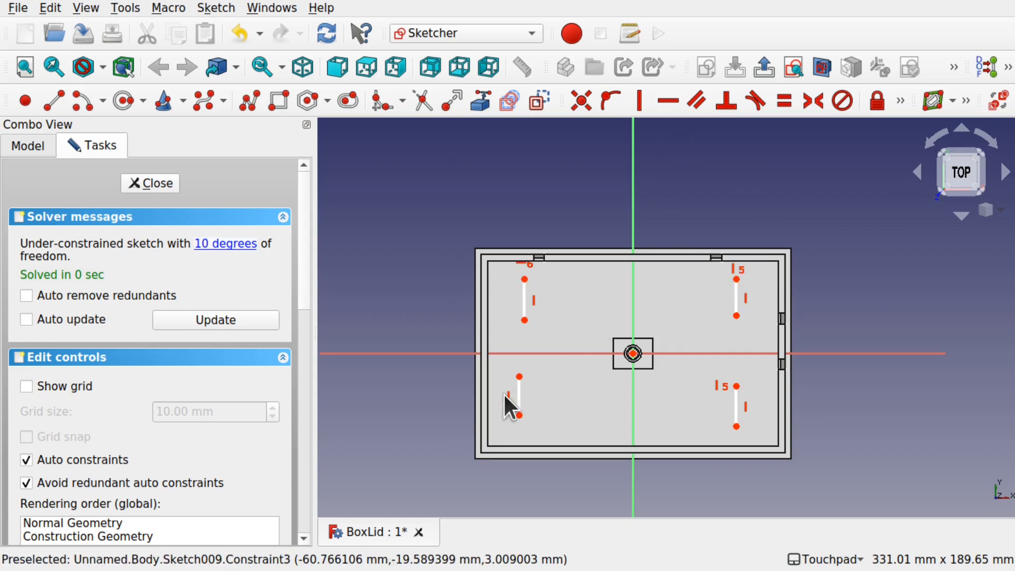
{"action": "left_click", "coordinate": [519, 376]}
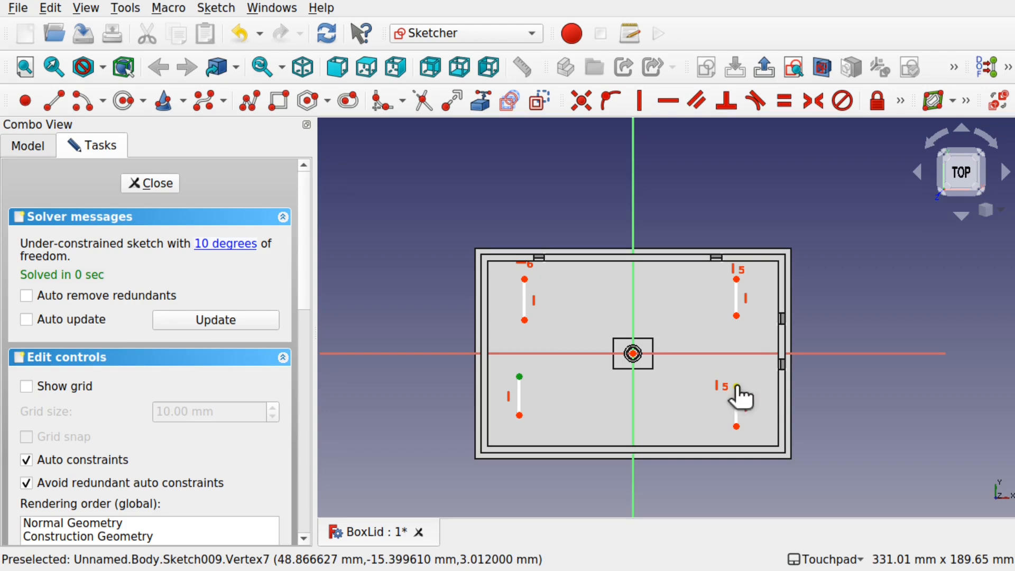
{"action": "left_click", "coordinate": [667, 101]}
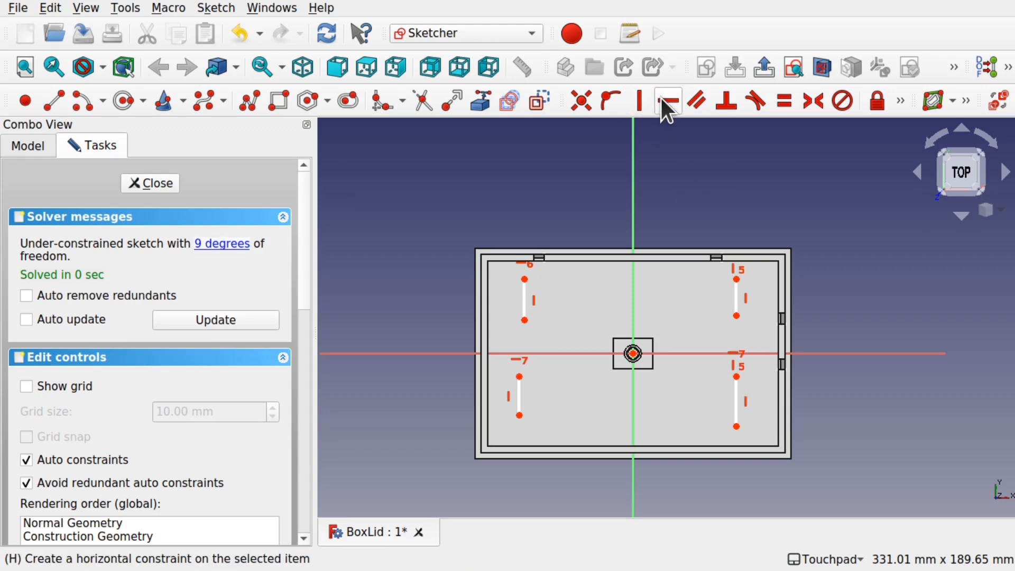
Shift the lower-left line slightly down and constrain all four lines to equal length
{"action": "left_click_drag", "start_coordinate": [519, 404], "coordinate": [528, 405]}
{"action": "left_click", "coordinate": [521, 409]}
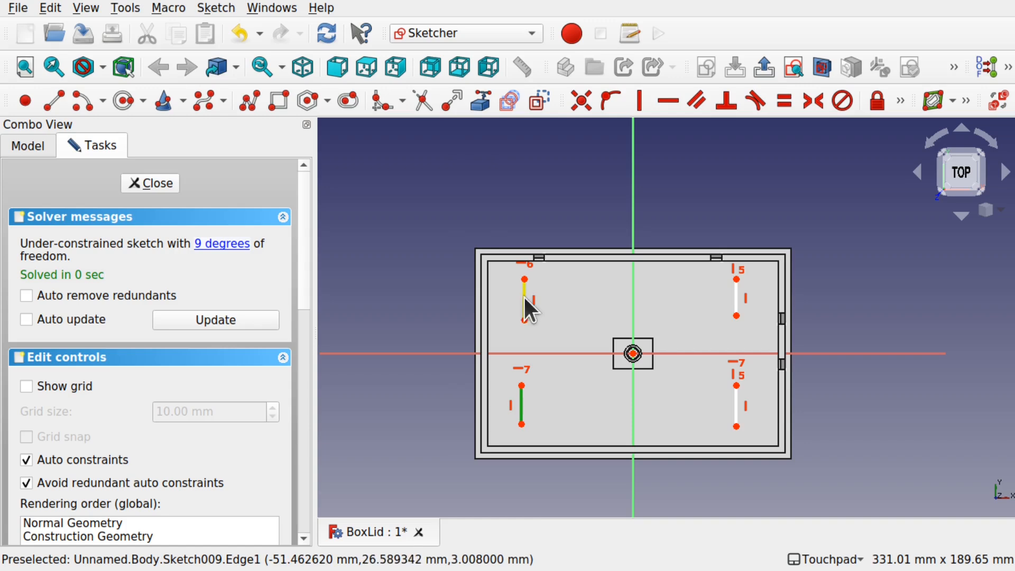
{"action": "left_click", "coordinate": [736, 302]}
{"action": "left_click", "coordinate": [737, 406]}
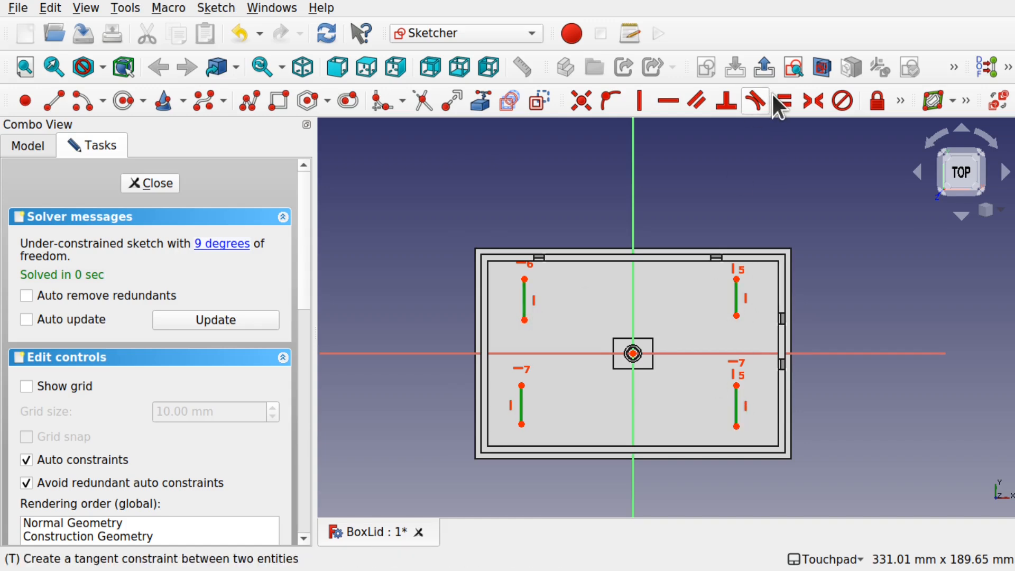
{"action": "left_click", "coordinate": [786, 100]}
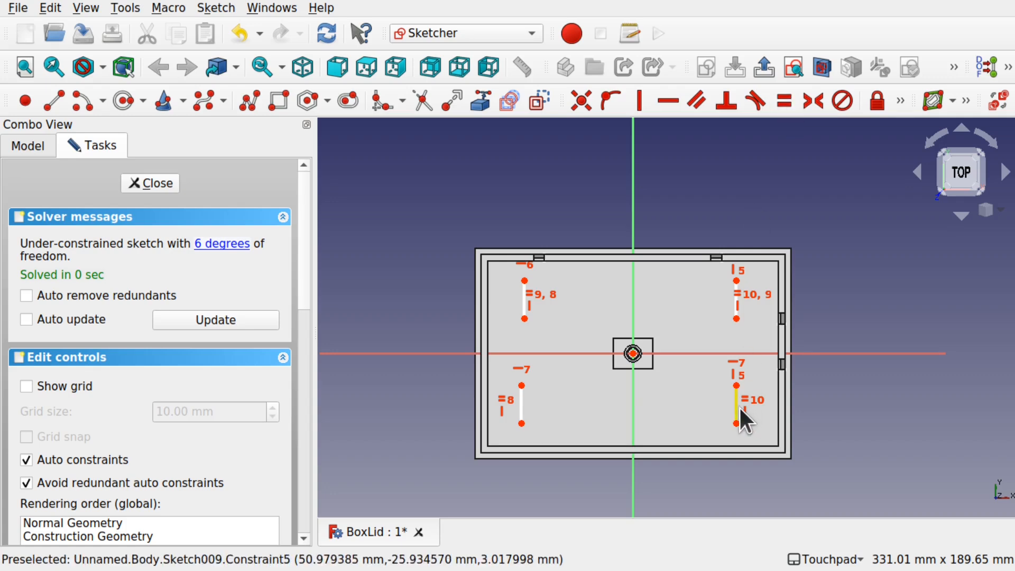
Move the lower-right line slightly down and the upper-left line inward, then vertically align the upper endpoints of the two left lines
{"action": "left_click_drag", "start_coordinate": [744, 406], "coordinate": [749, 411]}
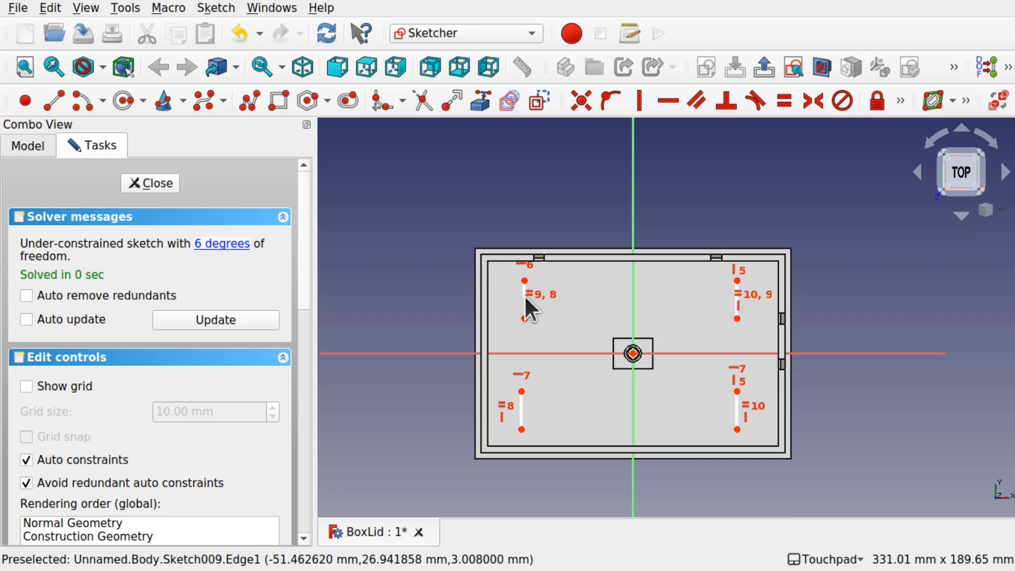
{"action": "mouse_move", "coordinate": [521, 301]}
{"action": "left_mouse_down"}
{"action": "mouse_move", "coordinate": [551, 302]}
{"action": "mouse_move", "coordinate": [532, 304]}
{"action": "left_mouse_up"}
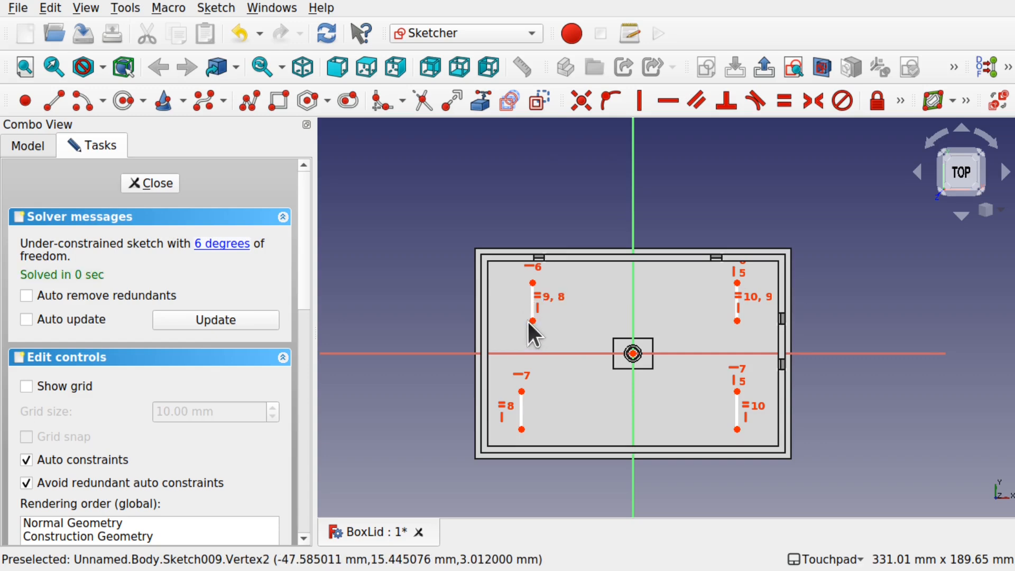
{"action": "left_click", "coordinate": [521, 391]}
{"action": "left_click", "coordinate": [639, 100]}
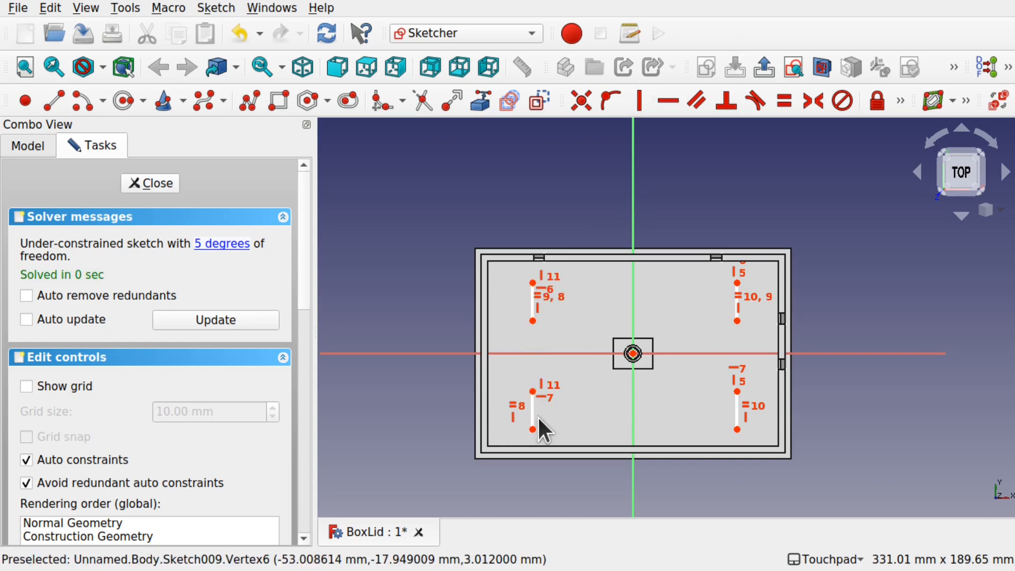
Shift the left lines slightly outward, fine-tune the position of the lower-right line, and close the sketch
{"action": "left_click_drag", "start_coordinate": [530, 305], "coordinate": [520, 307]}
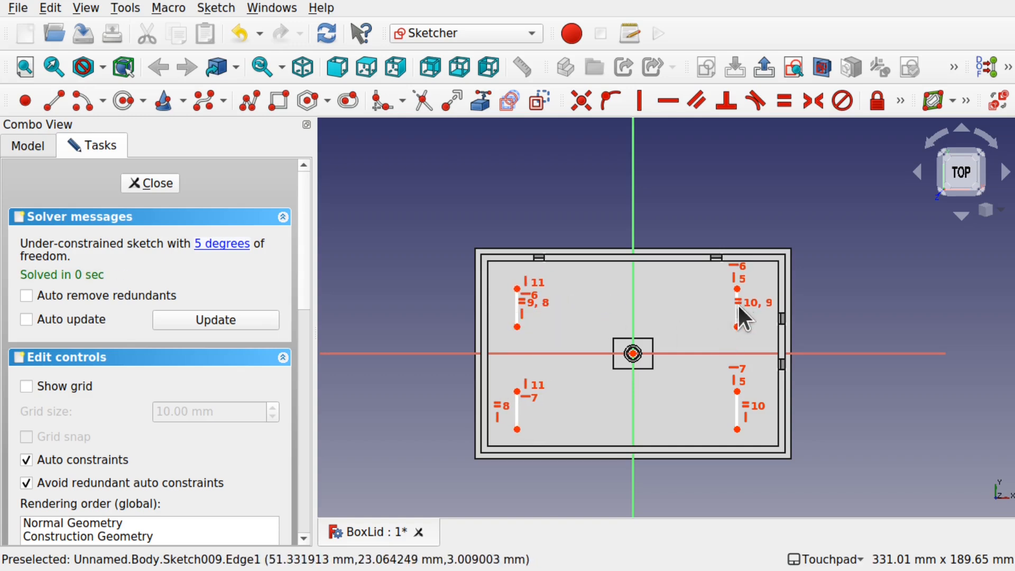
{"action": "left_click_drag", "start_coordinate": [736, 414], "coordinate": [738, 417]}
{"action": "left_click", "coordinate": [154, 175]}
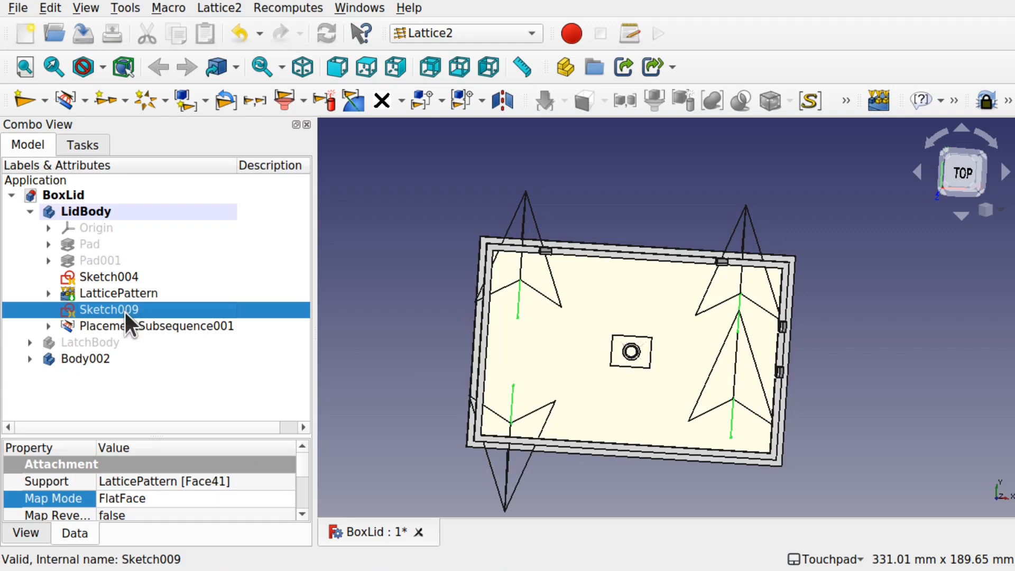
In the corner-line sketch, delete the lower-right line's vertical constraint, reverse the line by moving its endpoint, and close the sketch
{"action": "double_click", "coordinate": [125, 310]}
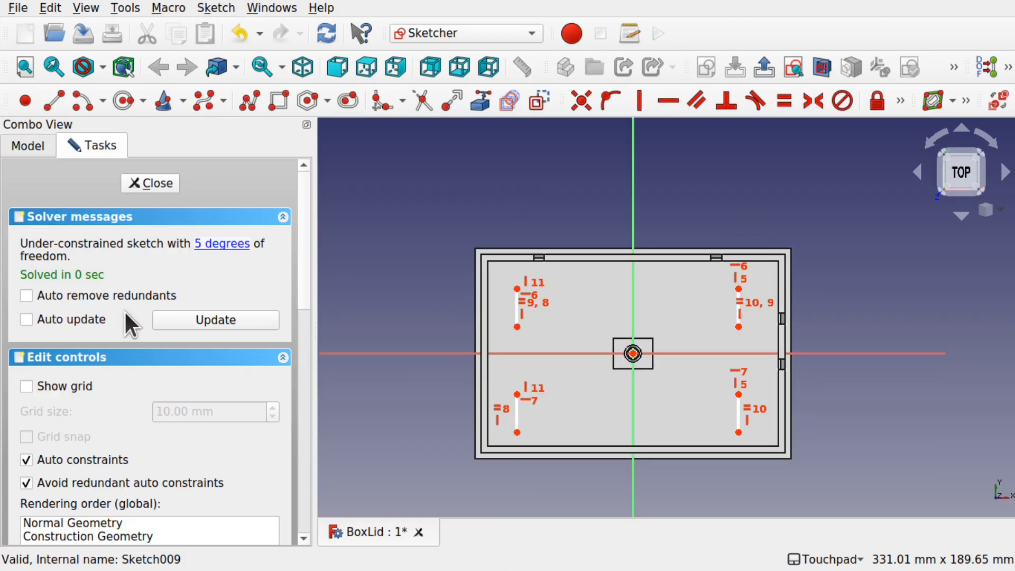
{"action": "left_click", "coordinate": [747, 417]}
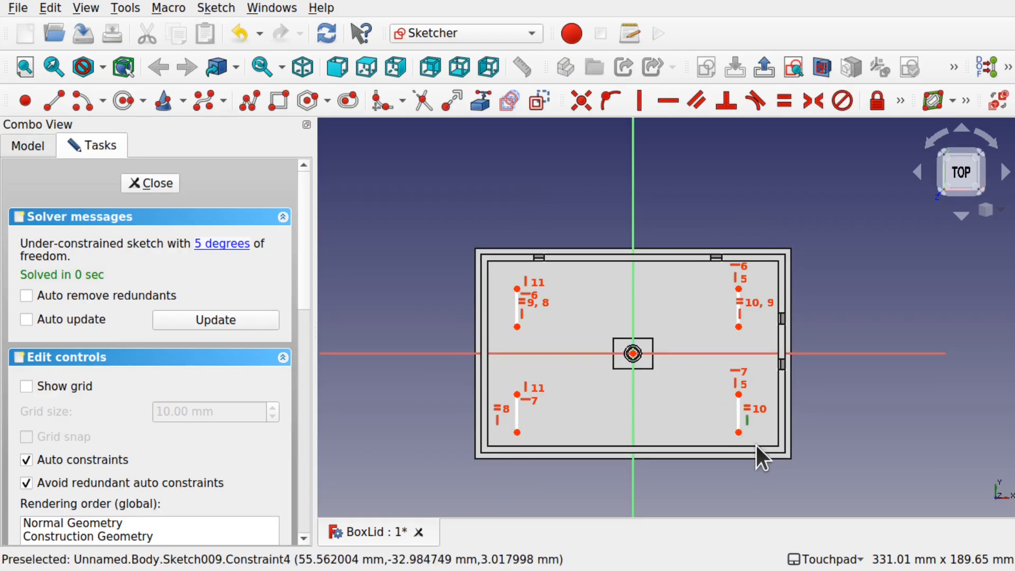
{"action": "key", "text": "Delete"}
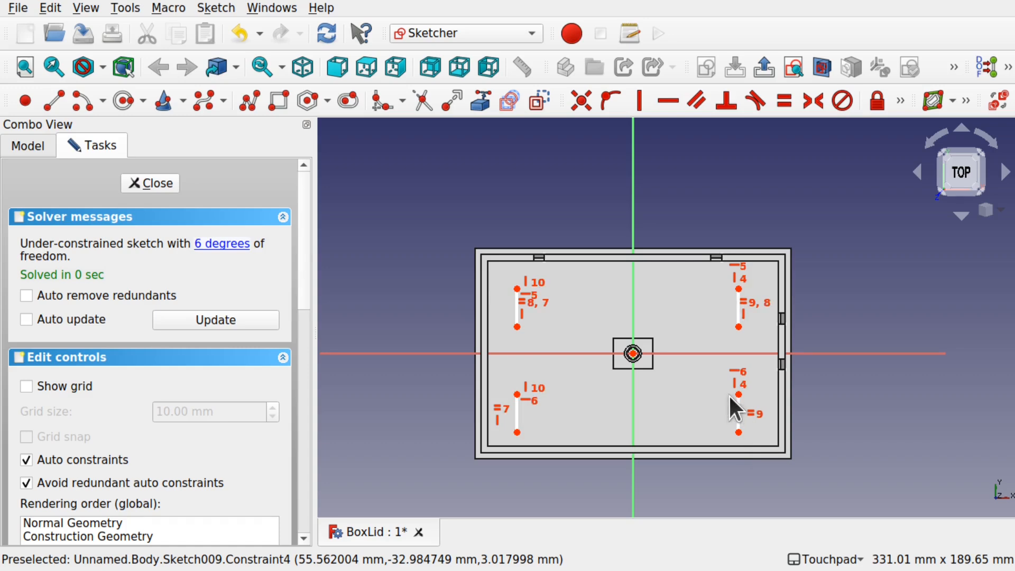
{"action": "mouse_move", "coordinate": [745, 393]}
{"action": "left_mouse_down"}
{"action": "mouse_move", "coordinate": [779, 418]}
{"action": "mouse_move", "coordinate": [747, 433]}
{"action": "mouse_move", "coordinate": [732, 403]}
{"action": "left_mouse_up"}
{"action": "scroll", "coordinate": [737, 402], "scroll_direction": "up", "scroll_amount": 3}
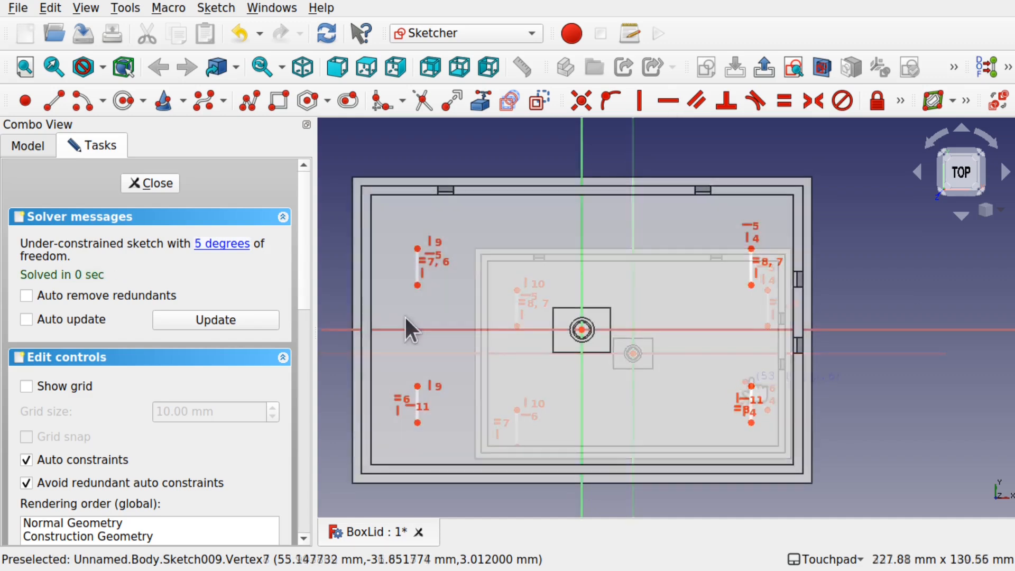
{"action": "left_click", "coordinate": [159, 186]}
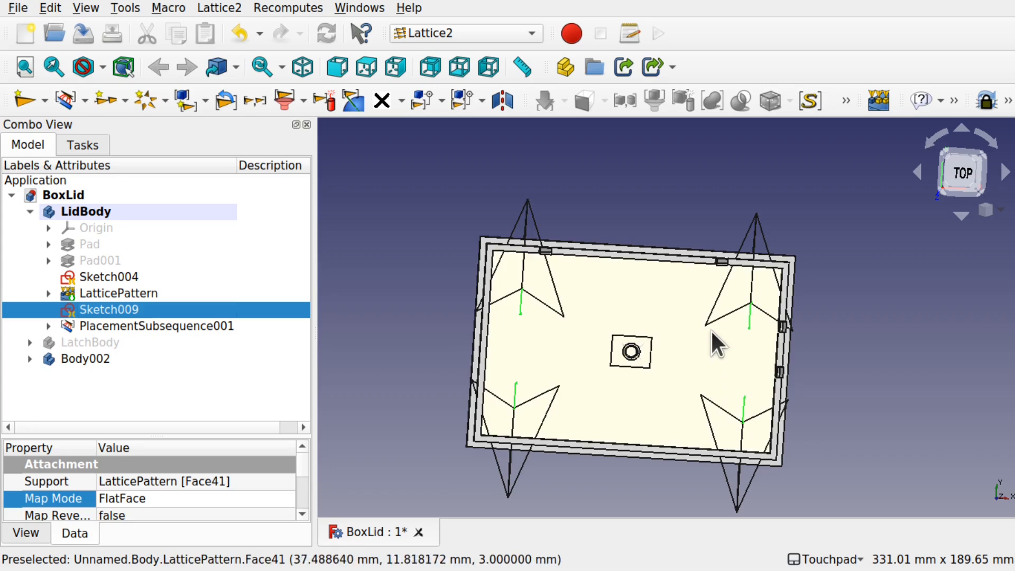
Hide LidBody so that only the ringed plate stays displayed
{"action": "left_click_drag", "start_coordinate": [715, 369], "coordinate": [716, 408], "text": "shift"}
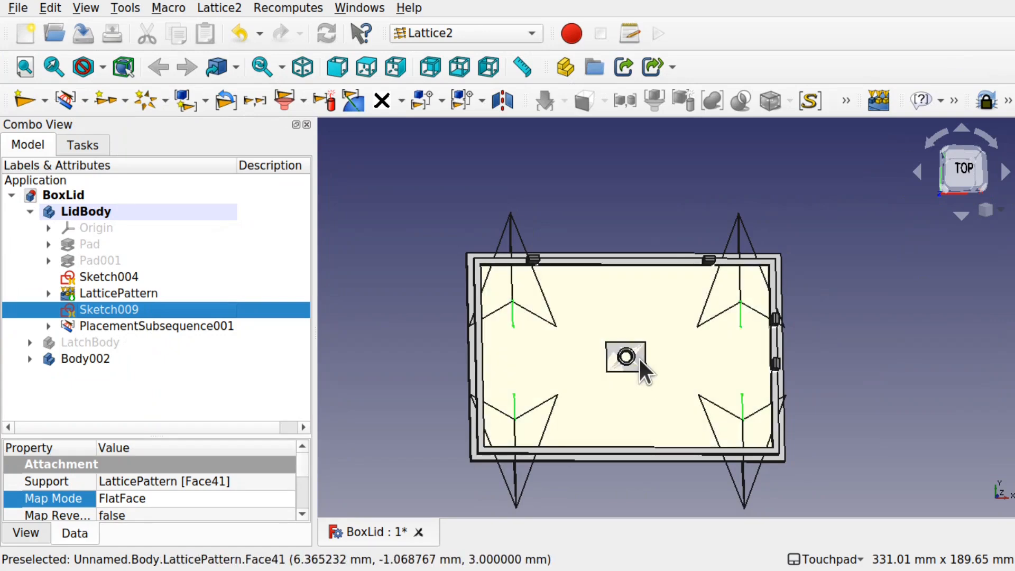
{"action": "scroll", "coordinate": [638, 357], "scroll_direction": "up", "scroll_amount": 2}
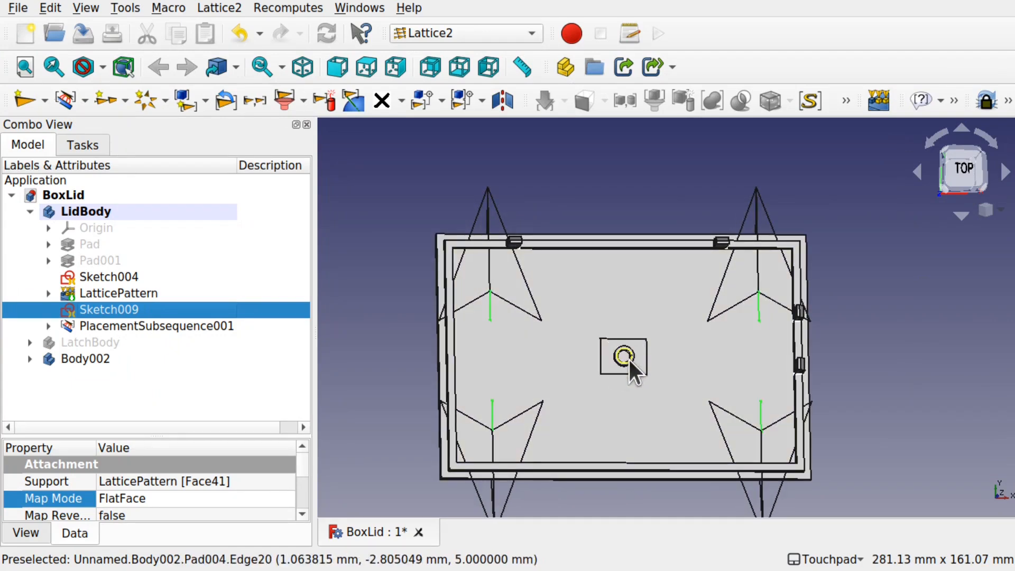
{"action": "left_click", "coordinate": [537, 352]}
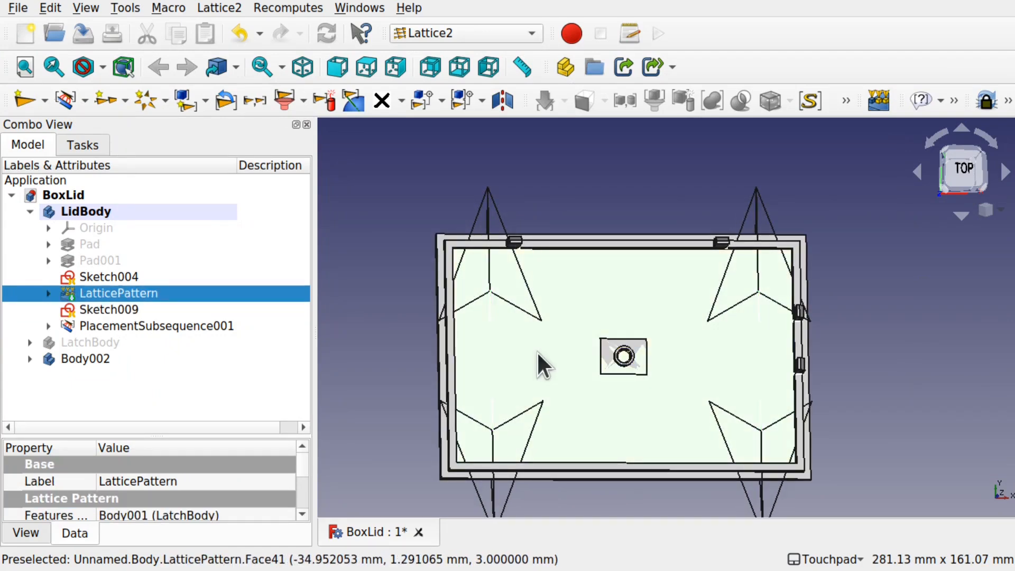
{"action": "key", "text": "space"}
{"action": "left_click_drag", "start_coordinate": [537, 353], "coordinate": [648, 366], "text": "shift"}
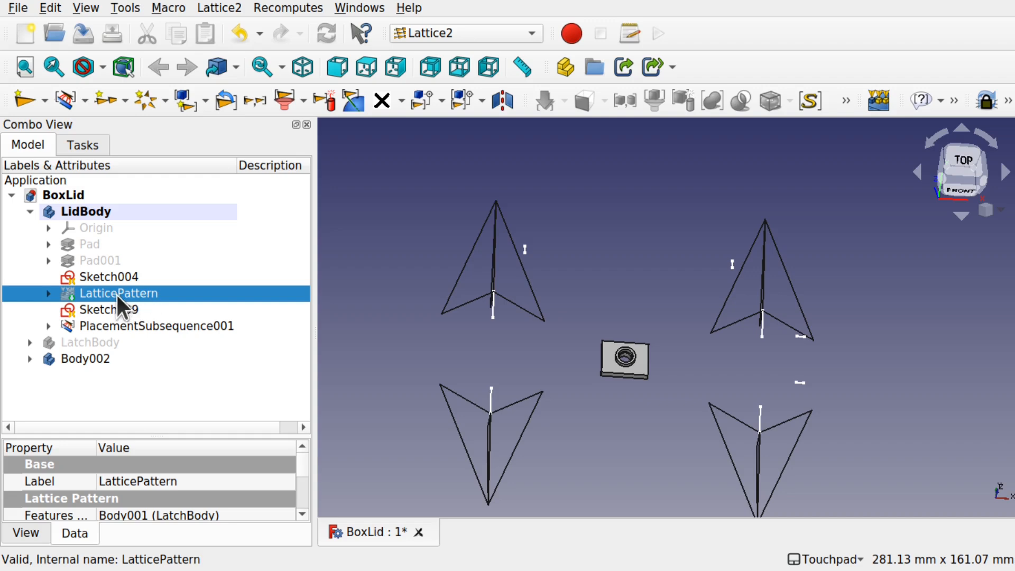
{"action": "key", "text": "space"}
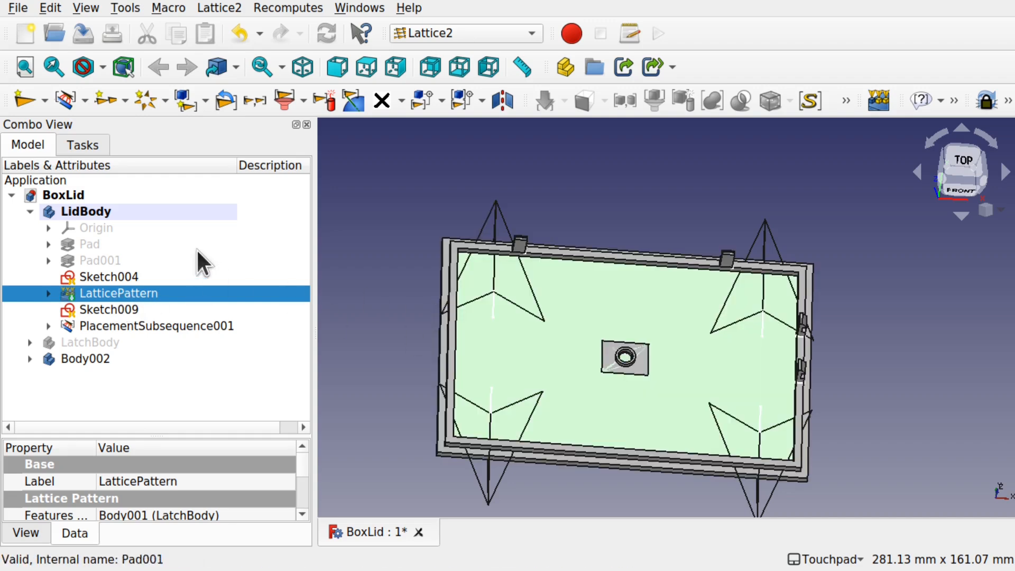
{"action": "left_click", "coordinate": [118, 216]}
{"action": "key", "text": "space"}
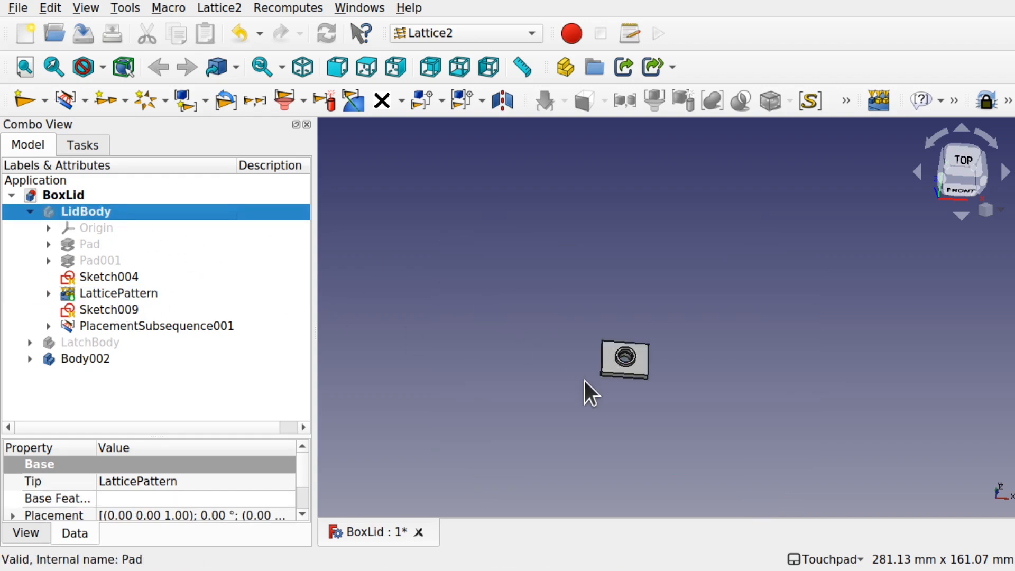
{"action": "left_click_drag", "start_coordinate": [658, 394], "coordinate": [636, 396], "text": "shift"}
{"action": "scroll", "coordinate": [654, 387], "scroll_direction": "up", "scroll_amount": 6}
{"action": "scroll", "coordinate": [655, 386], "scroll_direction": "up", "scroll_amount": 1}
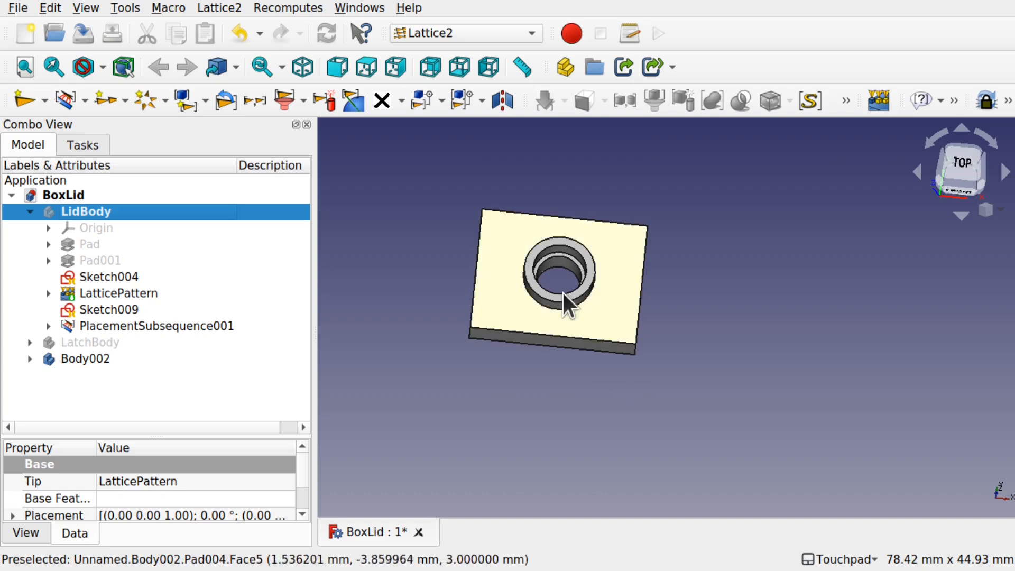
{"action": "left_click", "coordinate": [563, 258]}
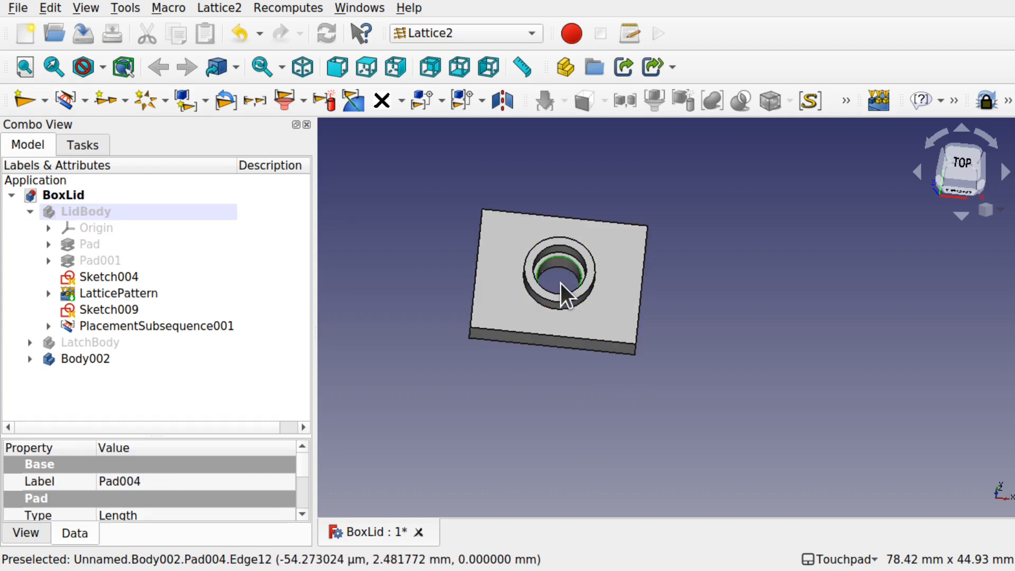
{"action": "scroll", "coordinate": [560, 283], "scroll_direction": "up", "scroll_amount": 4}
{"action": "left_click_drag", "start_coordinate": [567, 280], "coordinate": [594, 245], "text": "shift"}
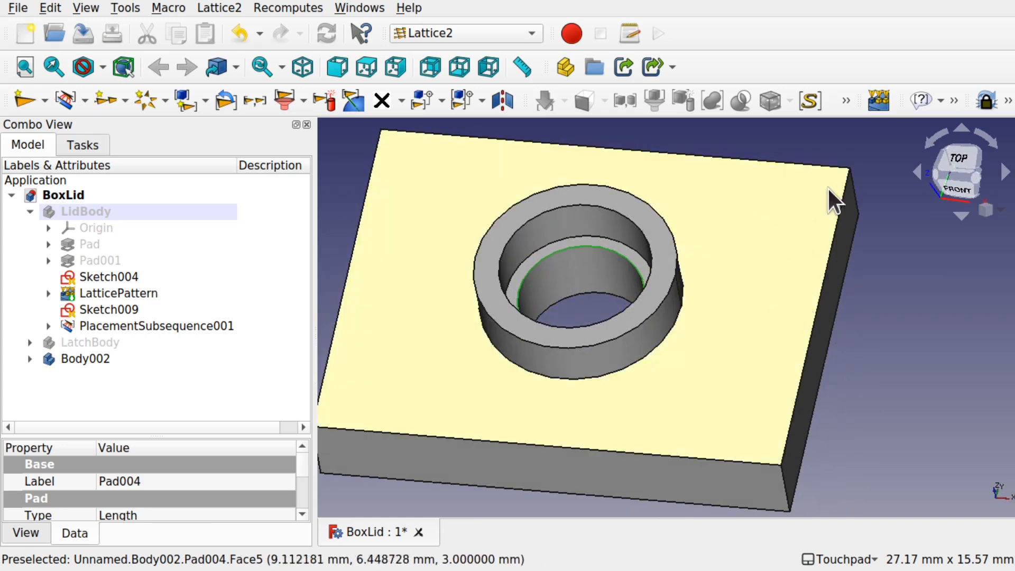
{"action": "left_click", "coordinate": [833, 236]}
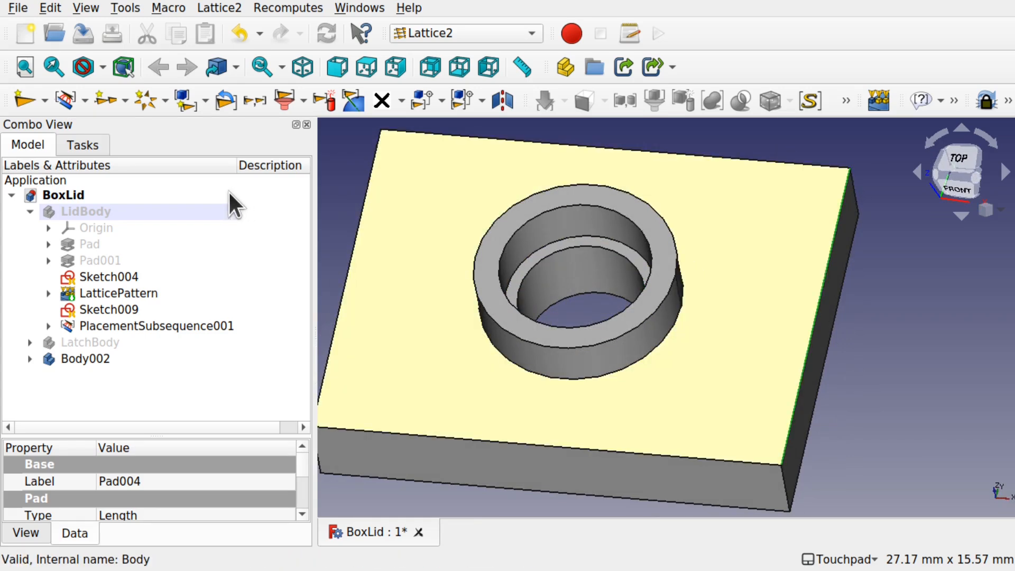
{"action": "left_click", "coordinate": [84, 99]}
{"action": "left_click", "coordinate": [90, 119]}
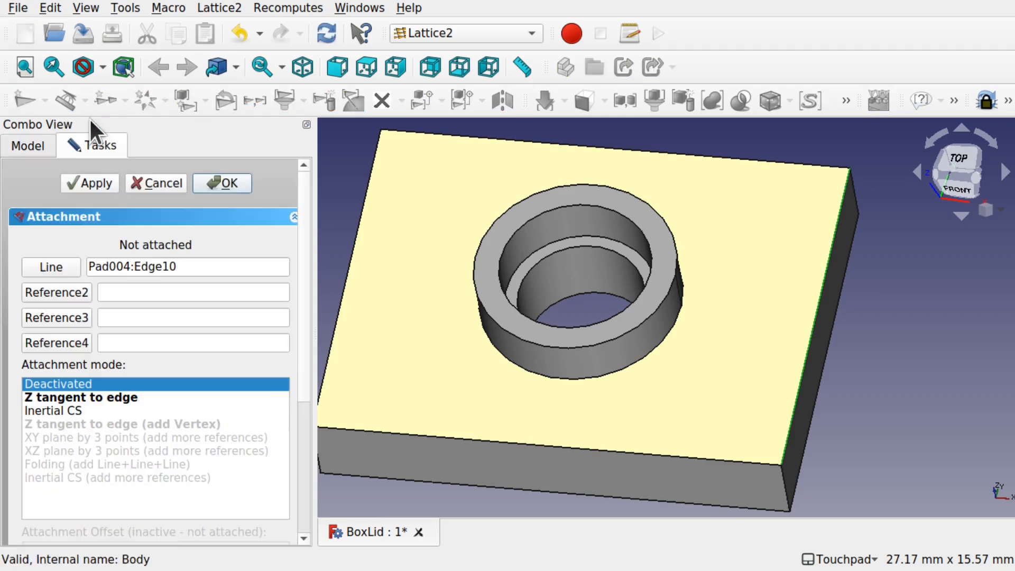
{"action": "left_click", "coordinate": [121, 397]}
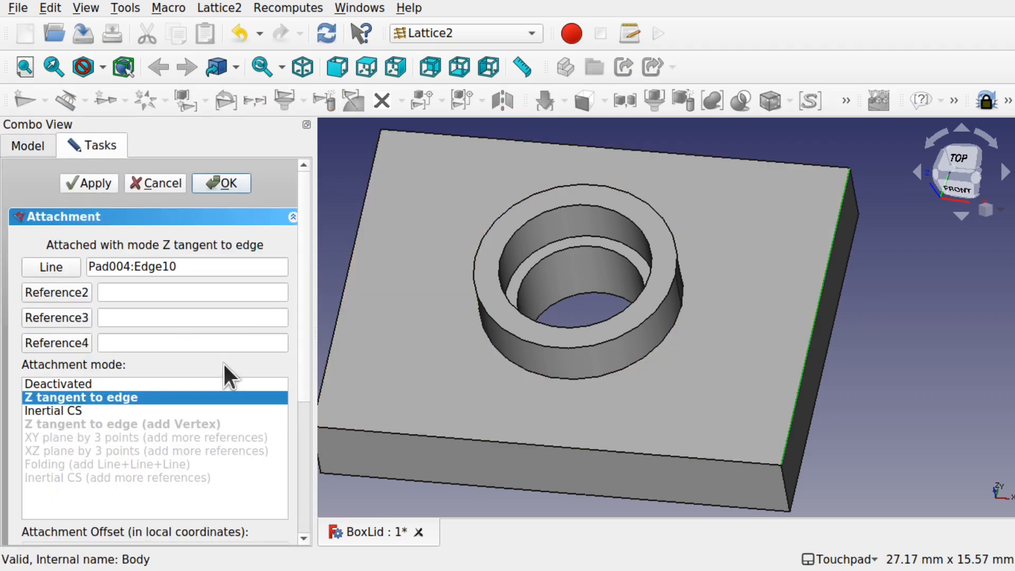
{"action": "scroll", "coordinate": [769, 351], "scroll_direction": "down", "scroll_amount": 2}
{"action": "left_click_drag", "start_coordinate": [769, 351], "coordinate": [833, 366], "text": "alt"}
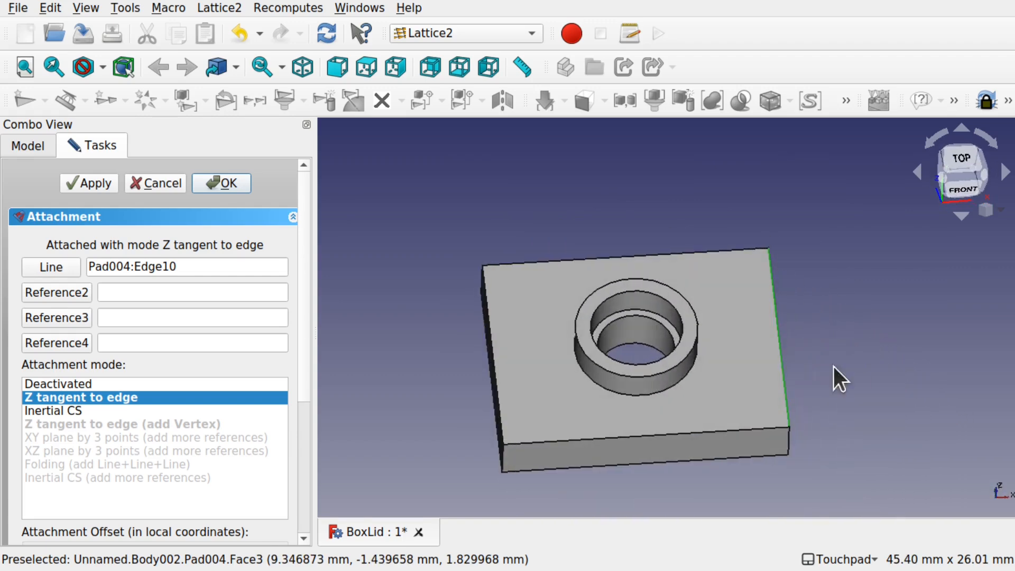
{"action": "left_click", "coordinate": [62, 266]}
{"action": "left_click", "coordinate": [774, 305]}
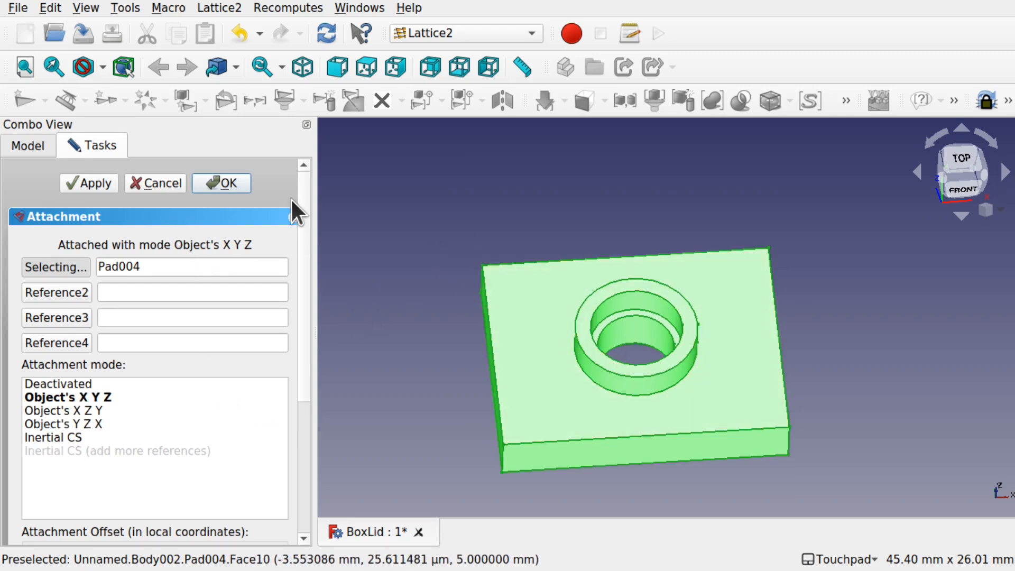
{"action": "left_click", "coordinate": [126, 183]}
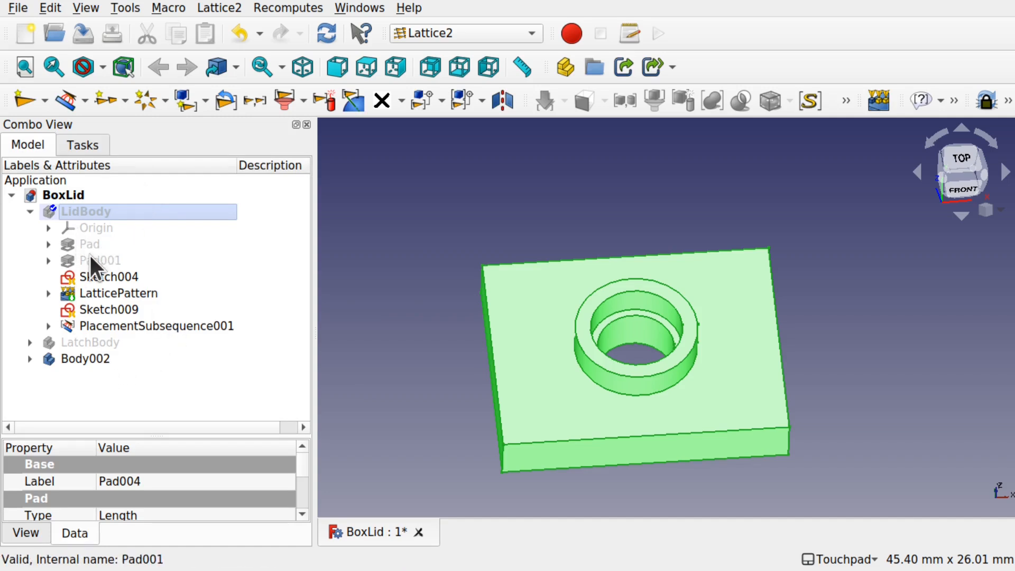
{"action": "left_click", "coordinate": [167, 360]}
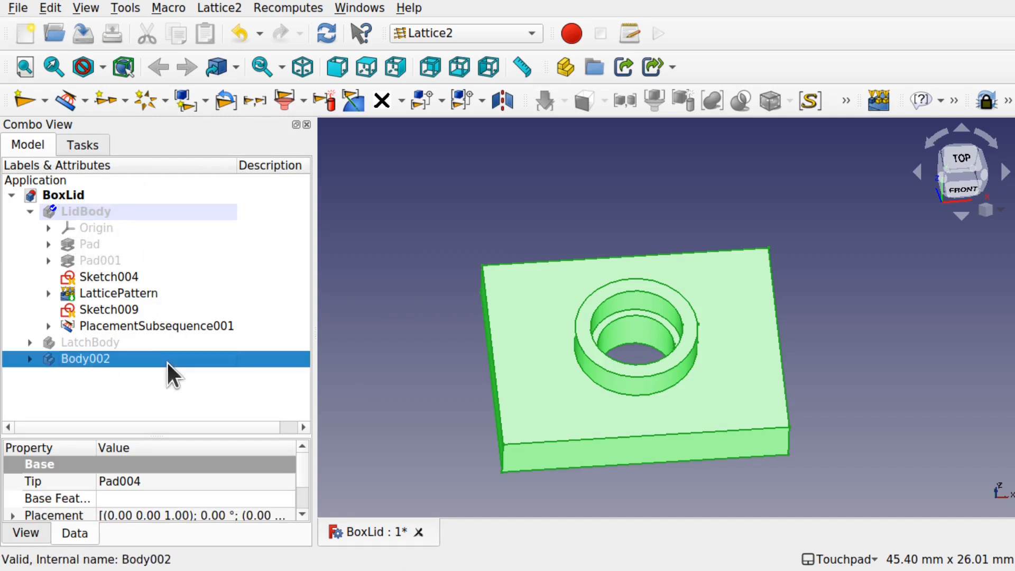
{"action": "left_click", "coordinate": [88, 212]}
{"action": "key", "text": "space"}
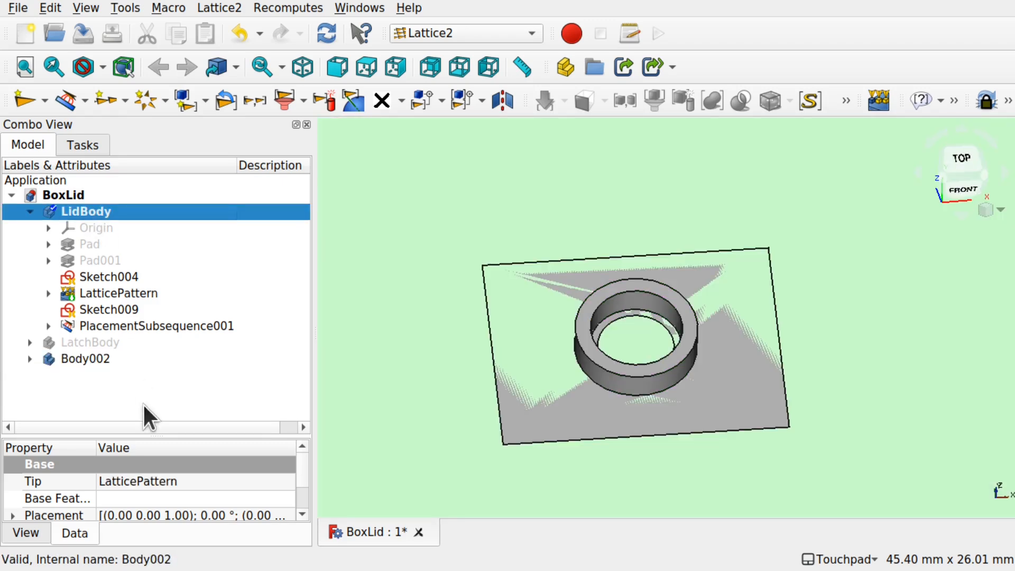
{"action": "left_click", "coordinate": [142, 407]}
{"action": "left_click", "coordinate": [104, 212]}
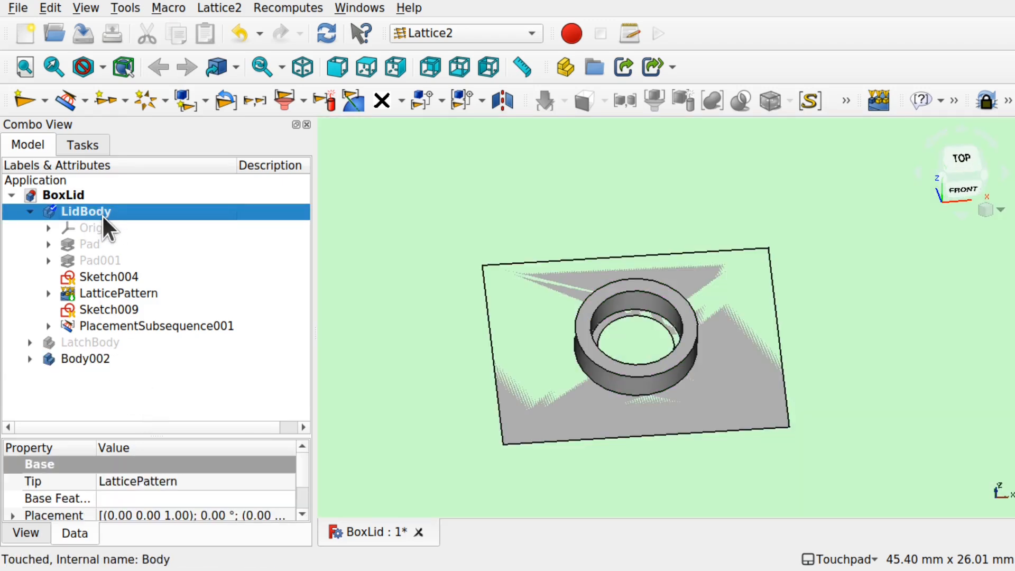
{"action": "key", "text": "space"}
Make Body002 the active body, return to the Lattice2 workbench, and clear the selection
{"action": "left_click", "coordinate": [183, 360]}
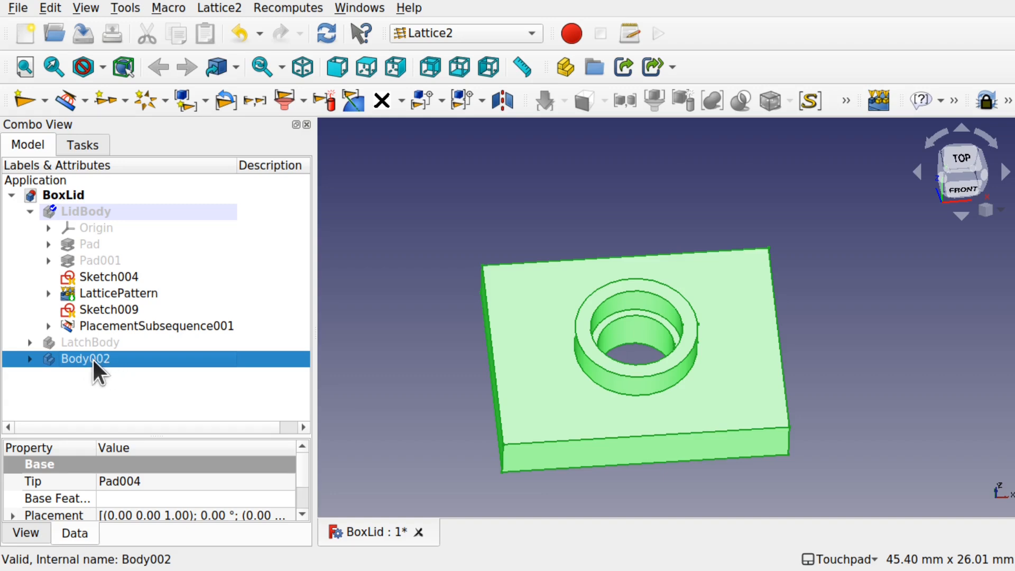
{"action": "right_click", "coordinate": [92, 357]}
{"action": "left_click", "coordinate": [215, 33]}
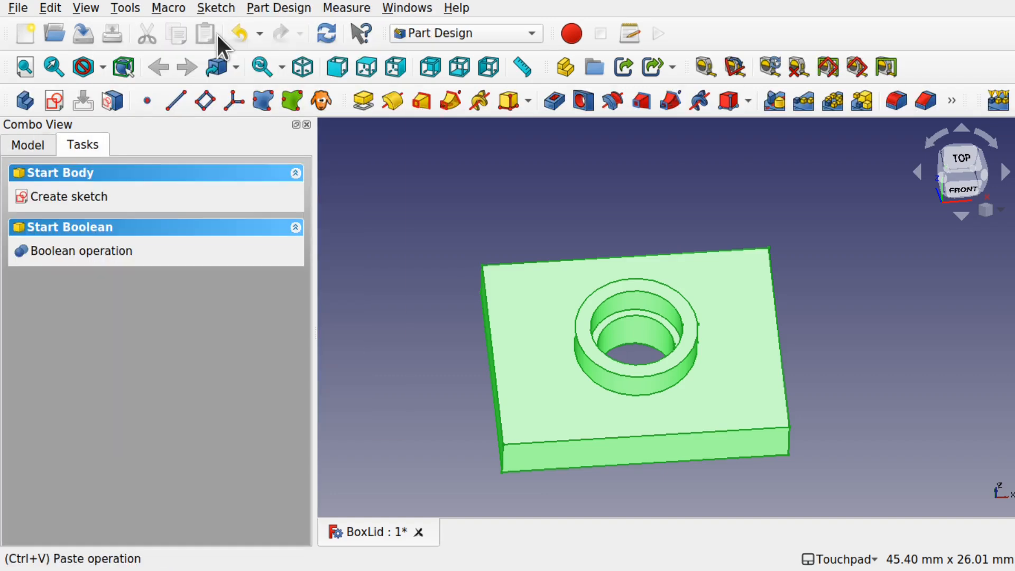
{"action": "left_click", "coordinate": [483, 33]}
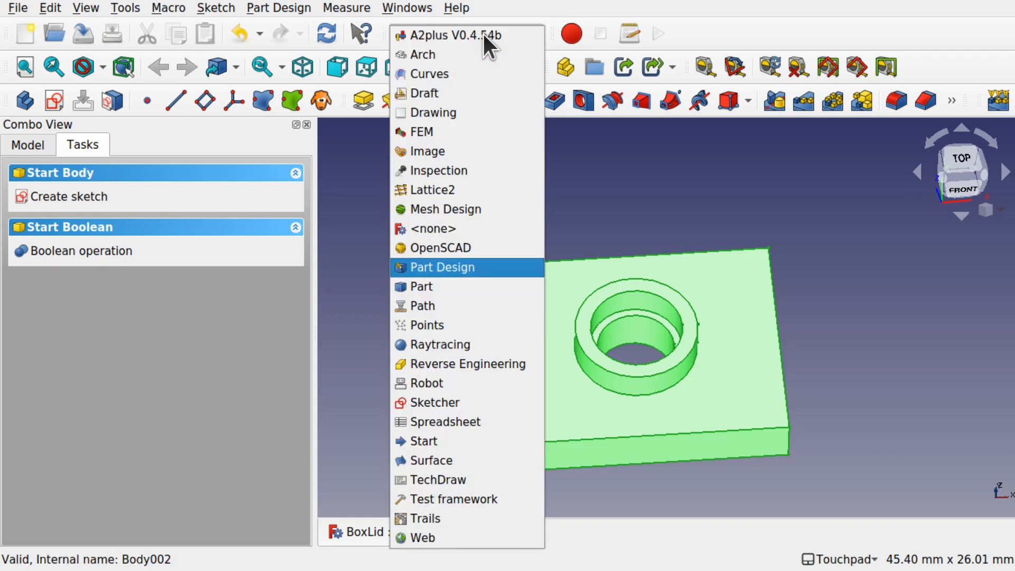
{"action": "left_click", "coordinate": [447, 195]}
{"action": "left_click", "coordinate": [16, 150]}
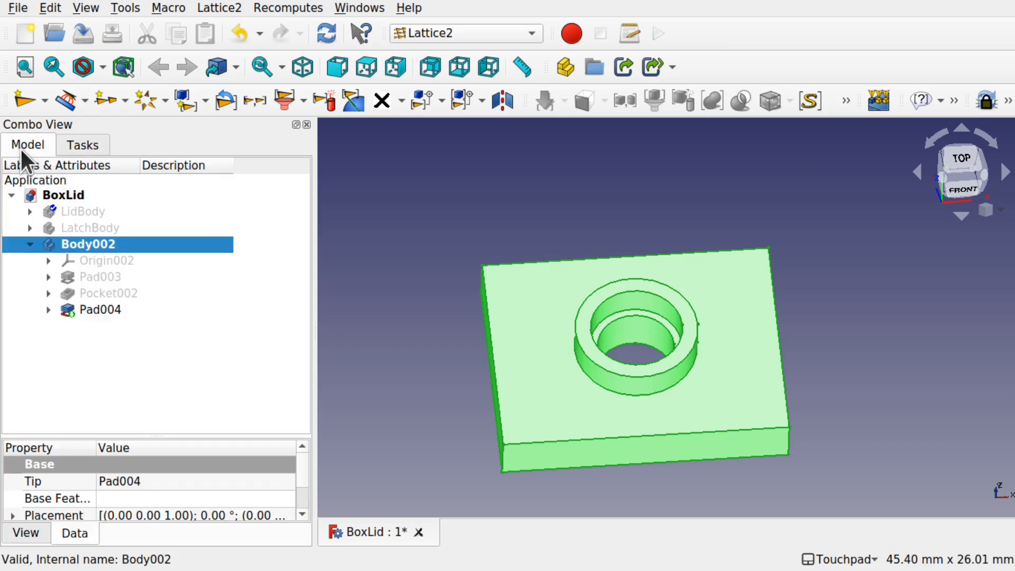
{"action": "left_click", "coordinate": [78, 353]}
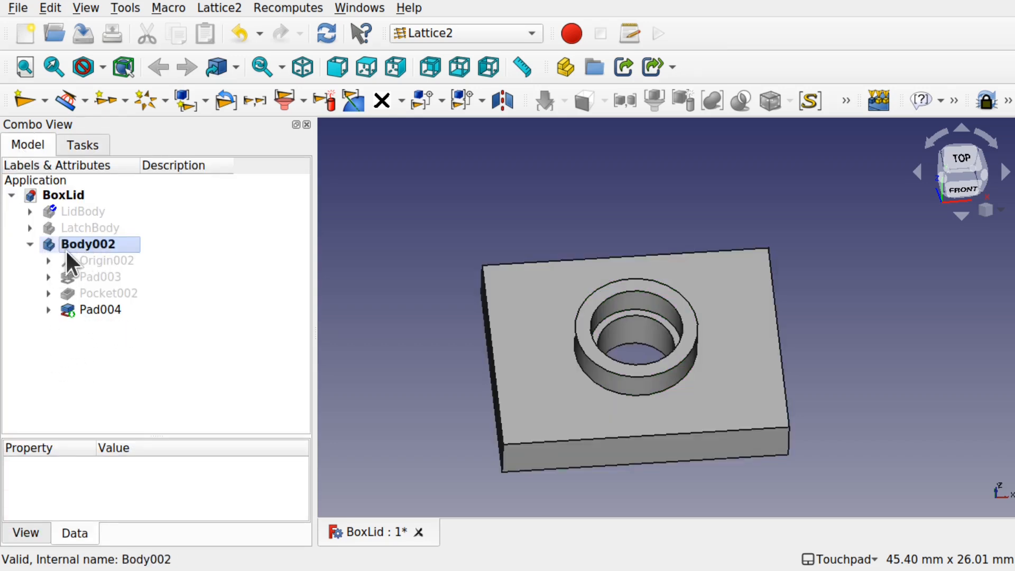
Start a Lattice2 placement on the plate's upper corner vertex with the attachment mode Translate origin
{"action": "left_click", "coordinate": [769, 249]}
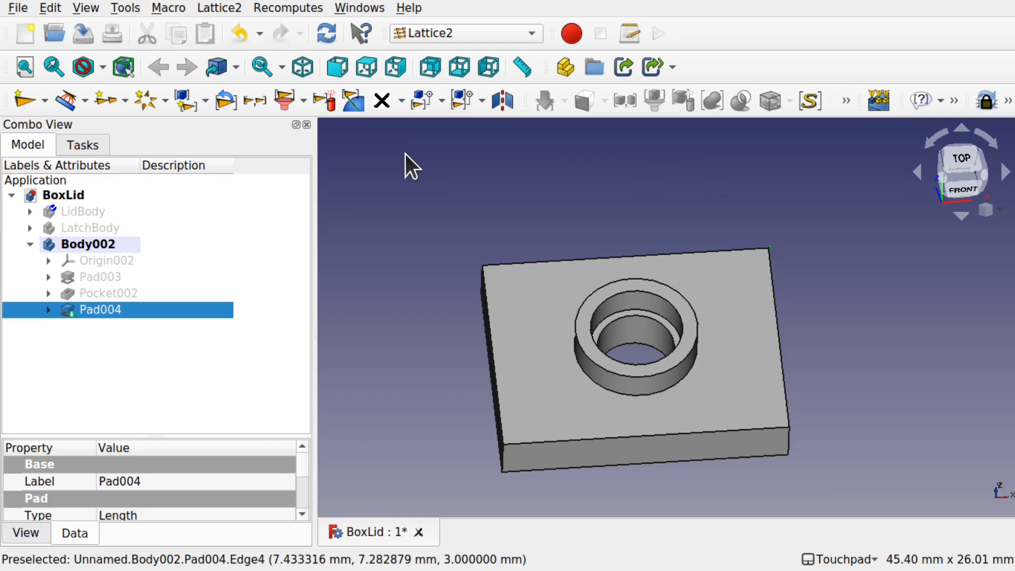
{"action": "left_click", "coordinate": [67, 103]}
{"action": "middle_click_drag", "start_coordinate": [667, 229], "coordinate": [301, 415]}
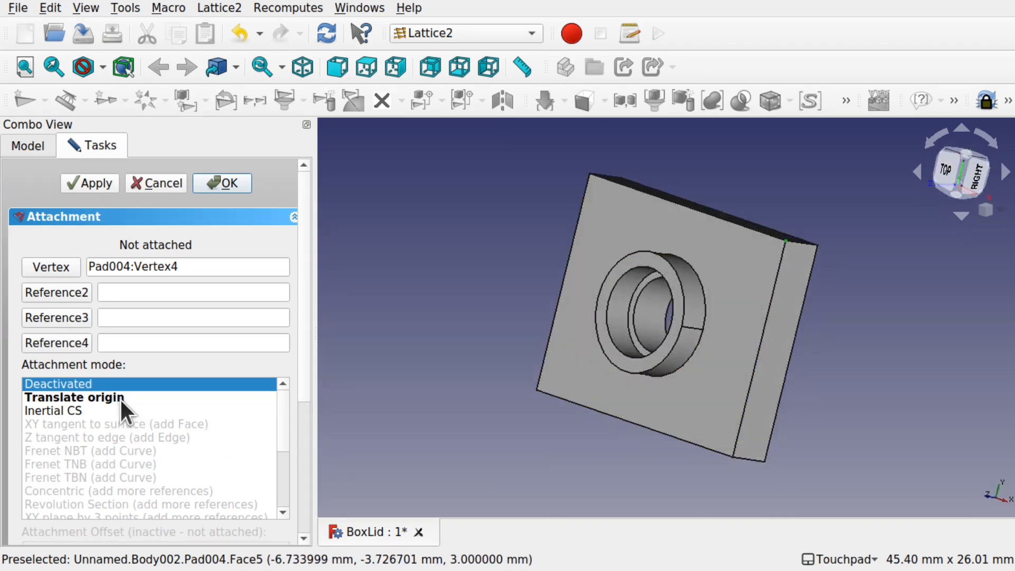
{"action": "left_click", "coordinate": [75, 411]}
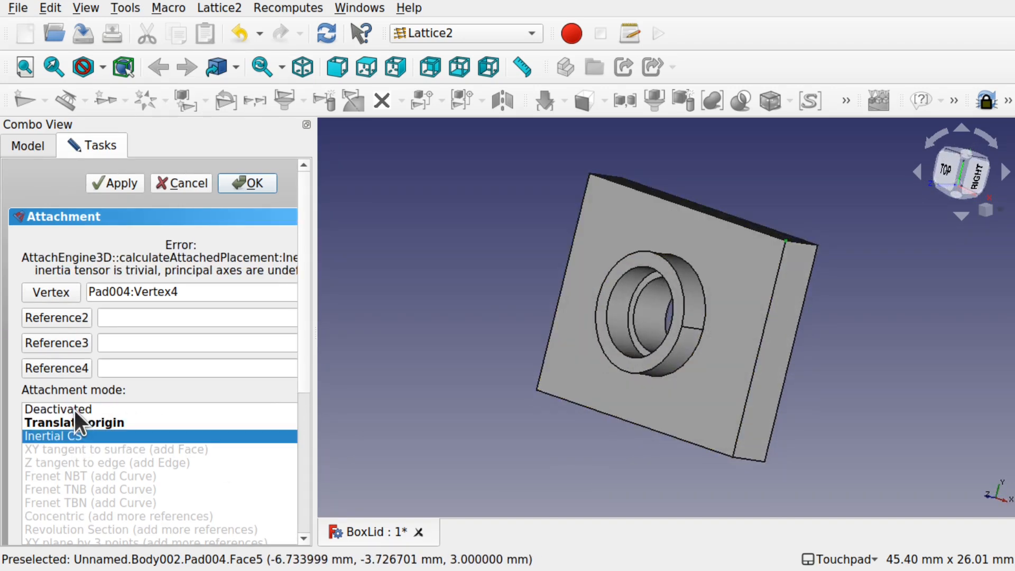
{"action": "left_click", "coordinate": [94, 420]}
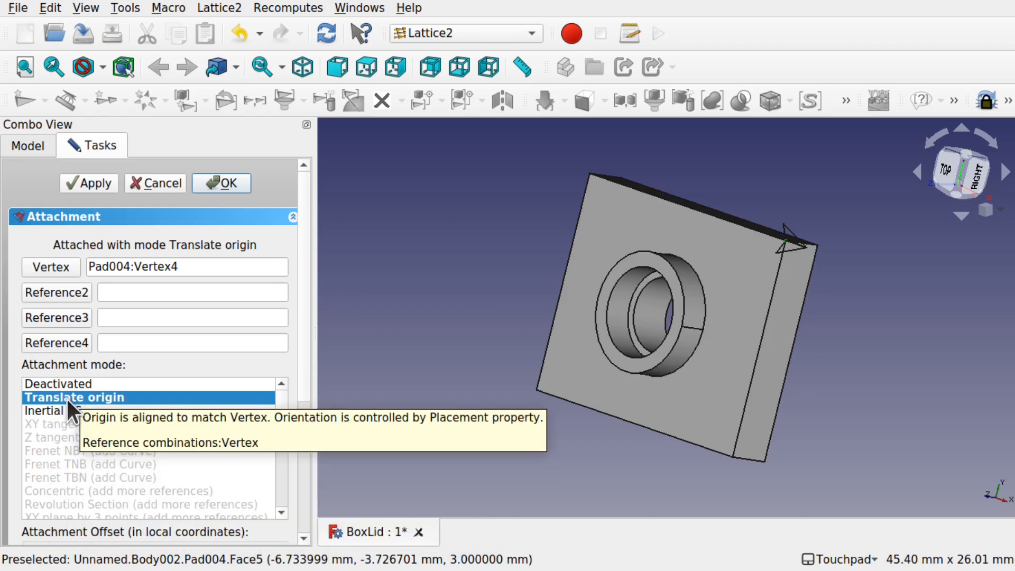
Replace the placement's corner-vertex reference with the circular rim of the smaller hole inside the plate's ring
{"action": "mouse_move", "coordinate": [855, 294]}
{"action": "left_mouse_down", "text": "alt"}
{"action": "mouse_move", "coordinate": [887, 290]}
{"action": "mouse_move", "coordinate": [867, 300]}
{"action": "left_mouse_up", "text": "alt"}
{"action": "left_click", "coordinate": [661, 297]}
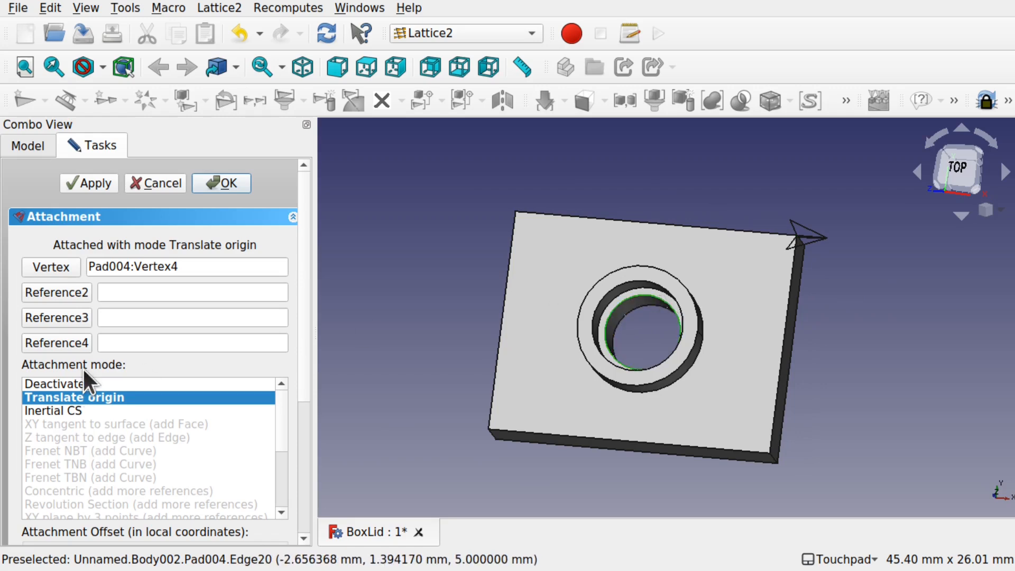
{"action": "left_click", "coordinate": [44, 266]}
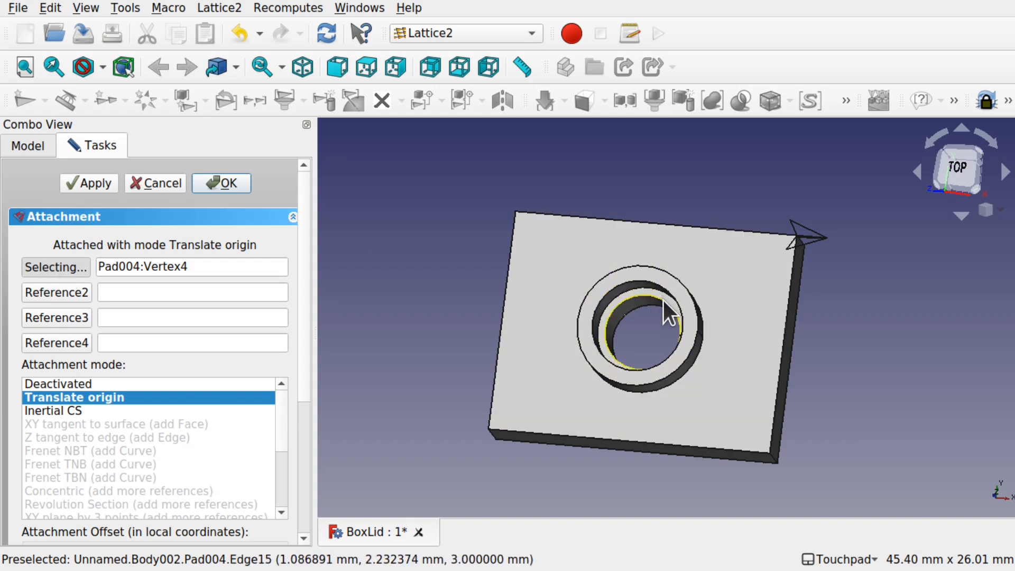
{"action": "double_click", "coordinate": [662, 300]}
{"action": "left_click_drag", "start_coordinate": [630, 347], "coordinate": [770, 351]}
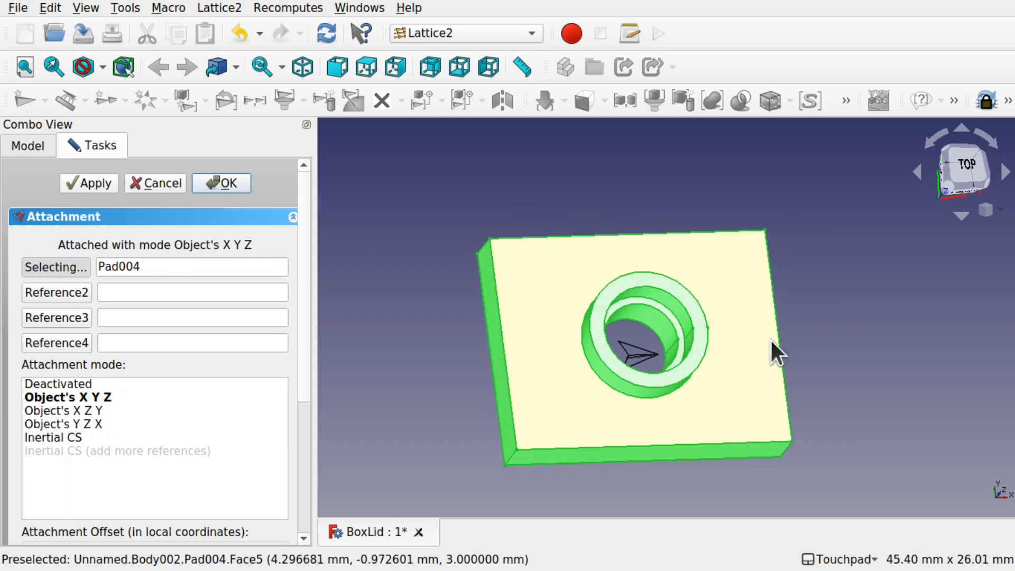
{"action": "left_click", "coordinate": [72, 437]}
{"action": "left_click_drag", "start_coordinate": [691, 258], "coordinate": [704, 302]}
{"action": "scroll", "coordinate": [633, 337], "scroll_direction": "up", "scroll_amount": 4}
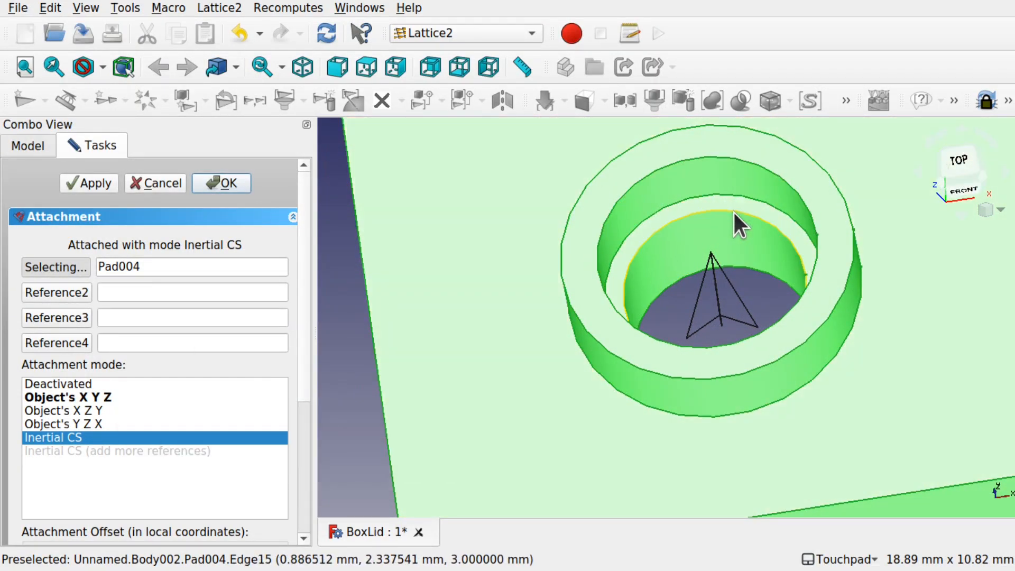
{"action": "left_click", "coordinate": [734, 211]}
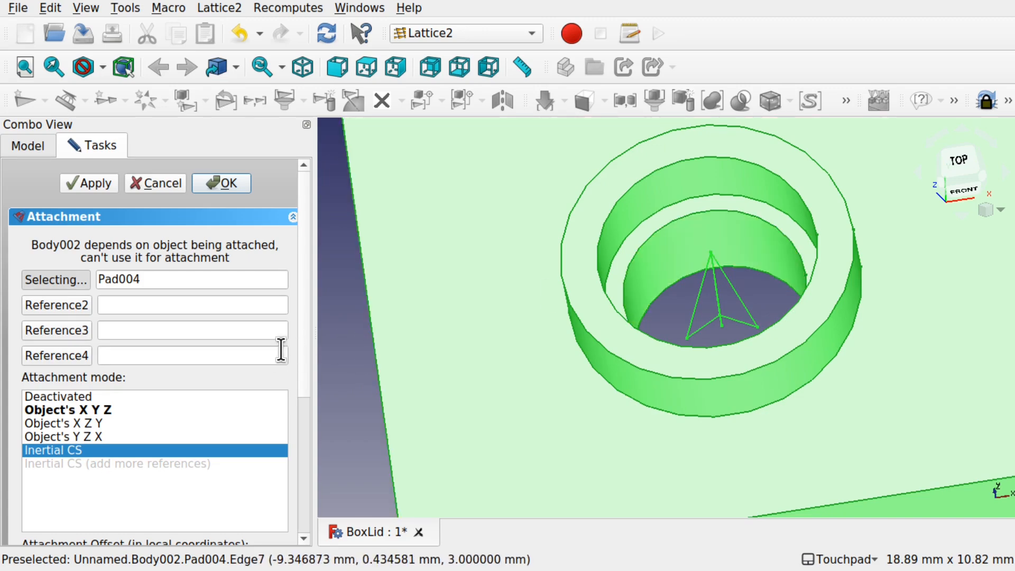
{"action": "left_click_drag", "start_coordinate": [704, 295], "coordinate": [621, 296]}
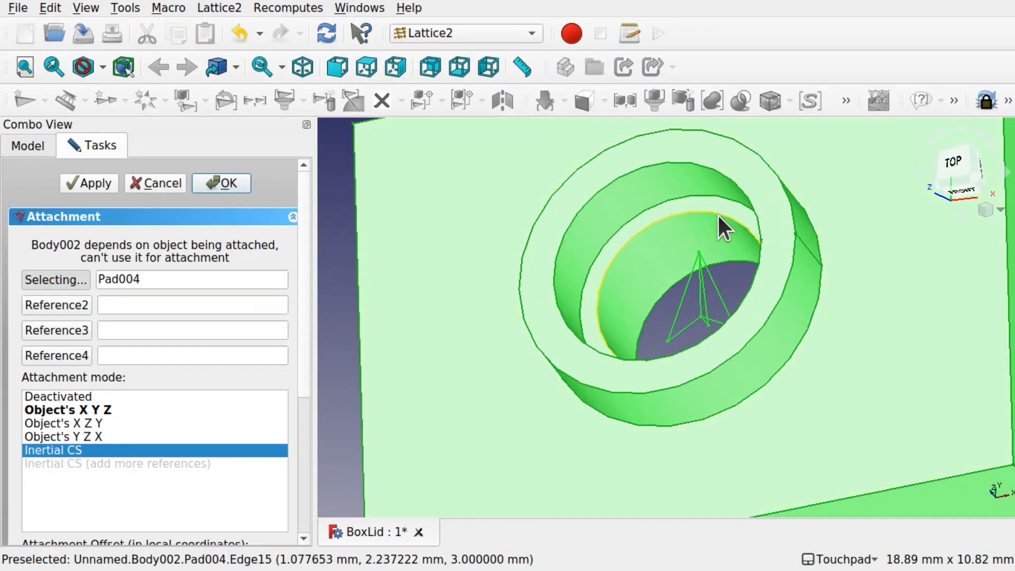
{"action": "left_click", "coordinate": [717, 214]}
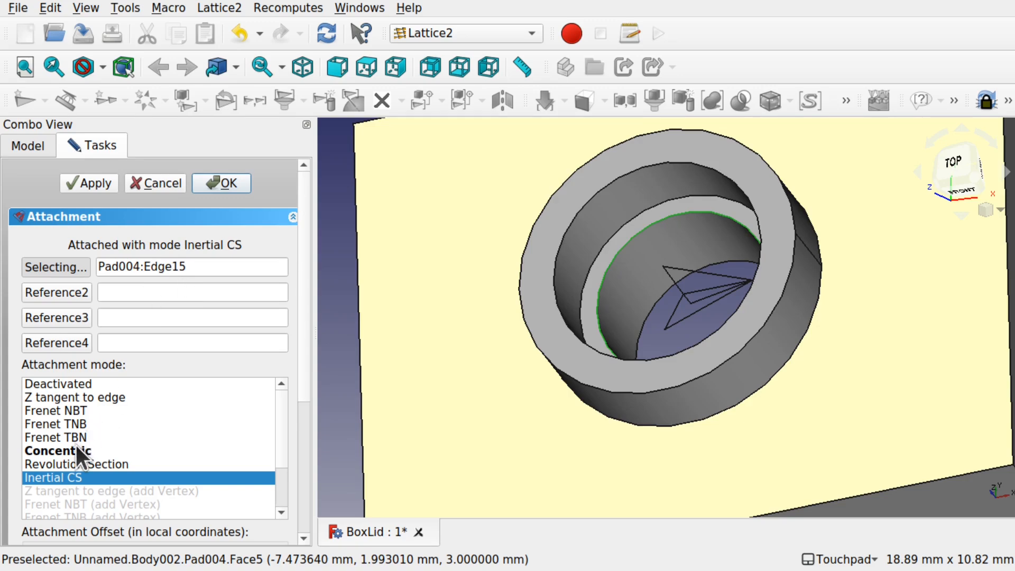
Set the placement's attachment mode to Concentric and accept the attachment
{"action": "left_click", "coordinate": [77, 451]}
{"action": "left_click_drag", "start_coordinate": [811, 272], "coordinate": [951, 232], "text": "shift"}
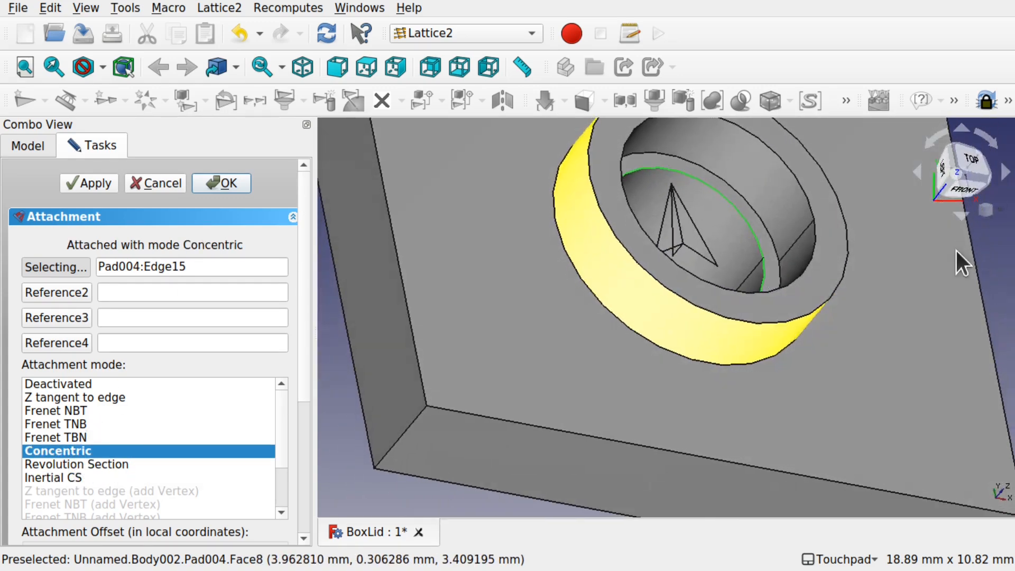
{"action": "left_click_drag", "start_coordinate": [718, 248], "coordinate": [637, 242], "text": "shift"}
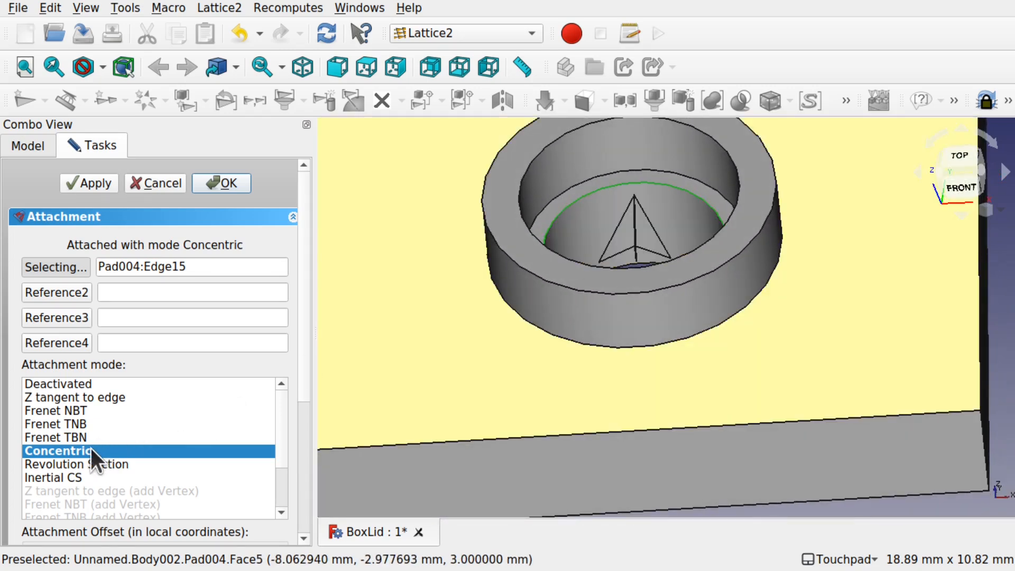
{"action": "left_click", "coordinate": [95, 442]}
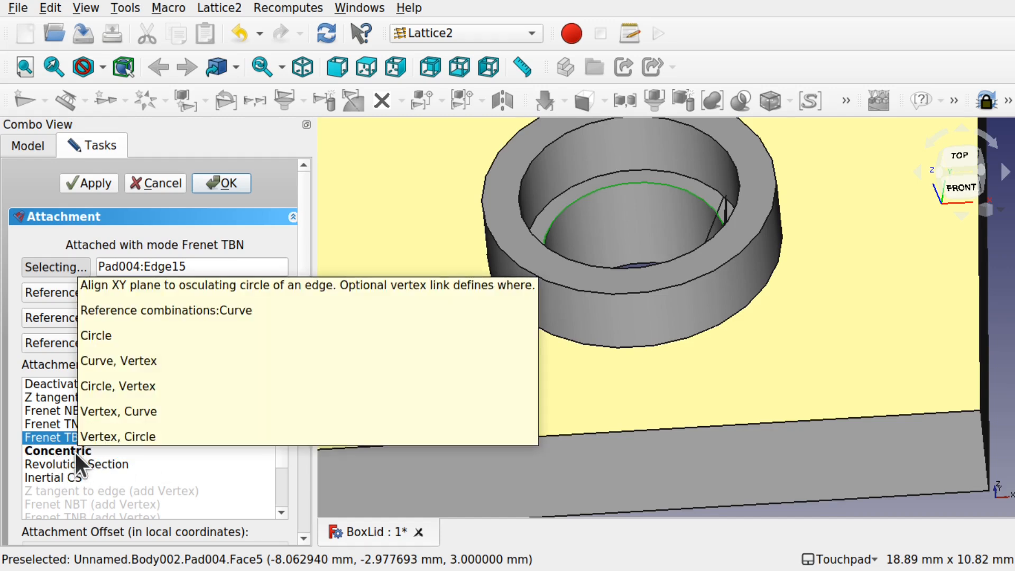
{"action": "left_click", "coordinate": [74, 451]}
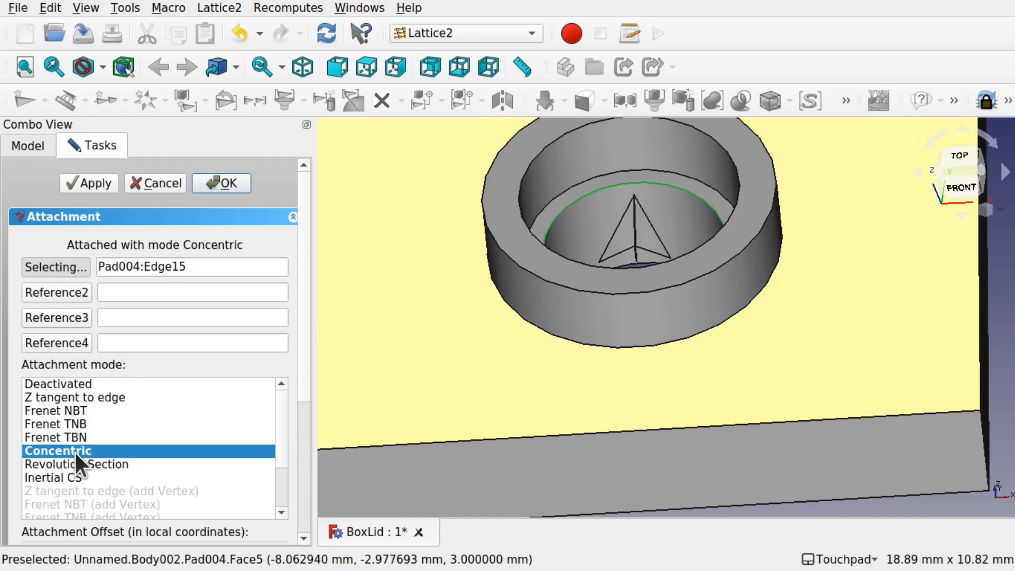
{"action": "left_click", "coordinate": [218, 182]}
{"action": "scroll", "coordinate": [704, 240], "scroll_direction": "down", "scroll_amount": 4}
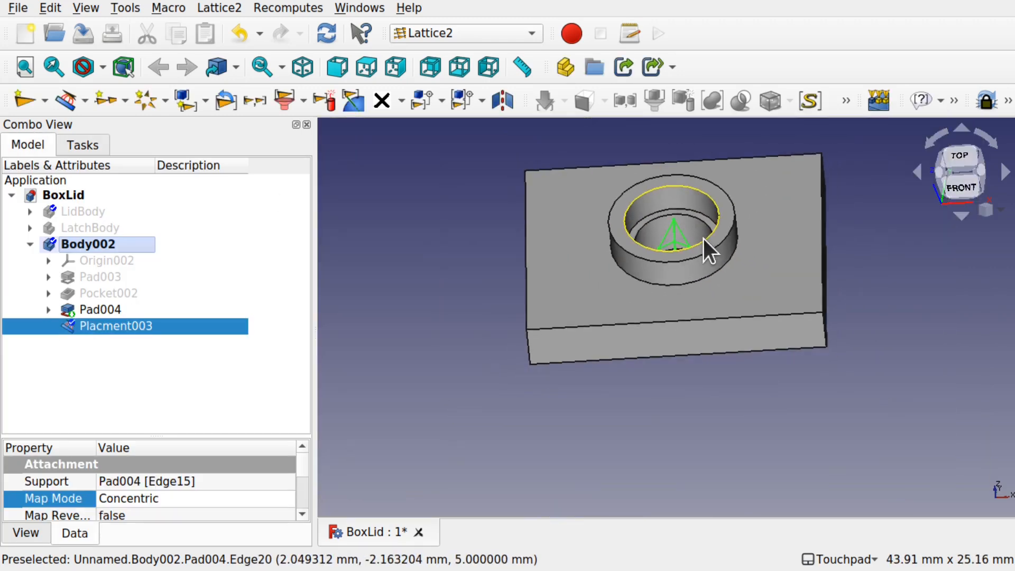
Show LidBody again together with the ringed plate and clear the selection
{"action": "left_click", "coordinate": [372, 290]}
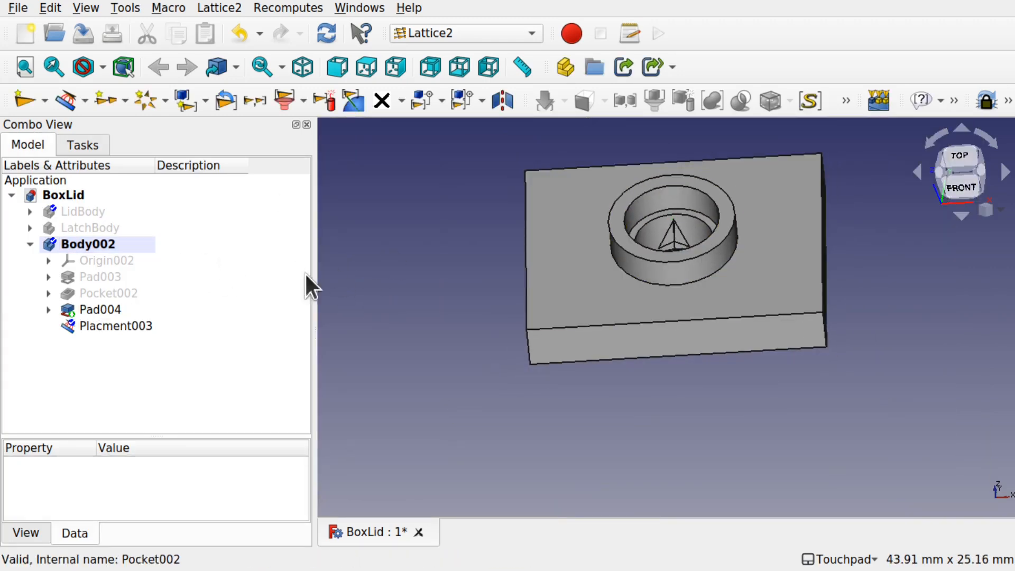
{"action": "left_click", "coordinate": [74, 197]}
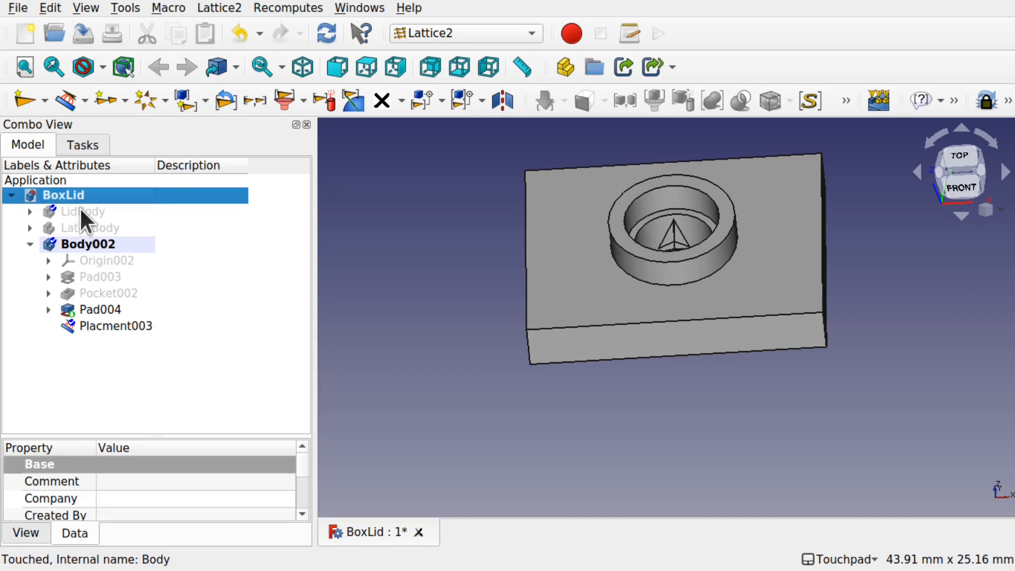
{"action": "left_click", "coordinate": [87, 213]}
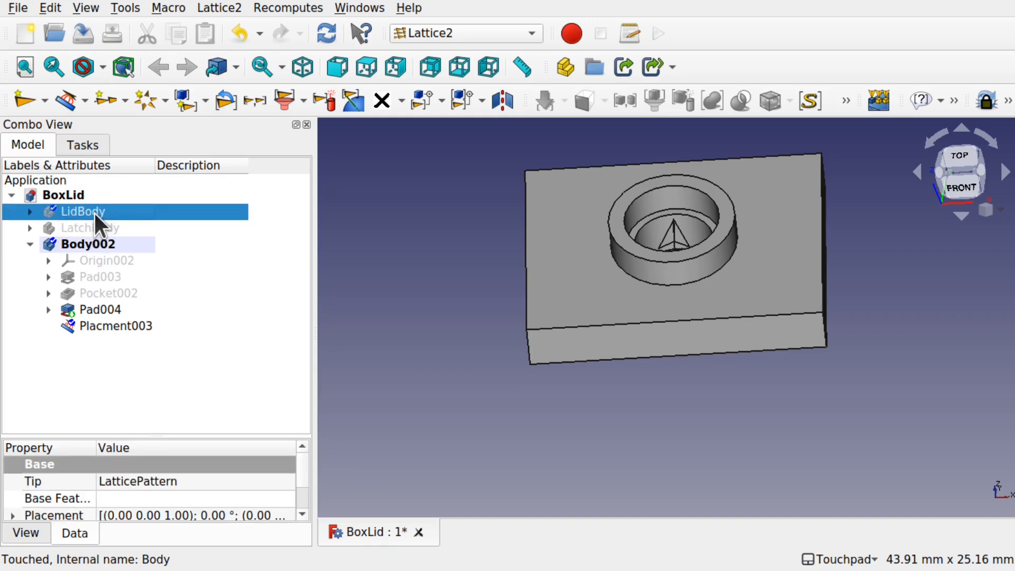
{"action": "key", "text": "space"}
{"action": "scroll", "coordinate": [360, 312], "scroll_direction": "down", "scroll_amount": 3}
{"action": "scroll", "coordinate": [362, 313], "scroll_direction": "down", "scroll_amount": 4}
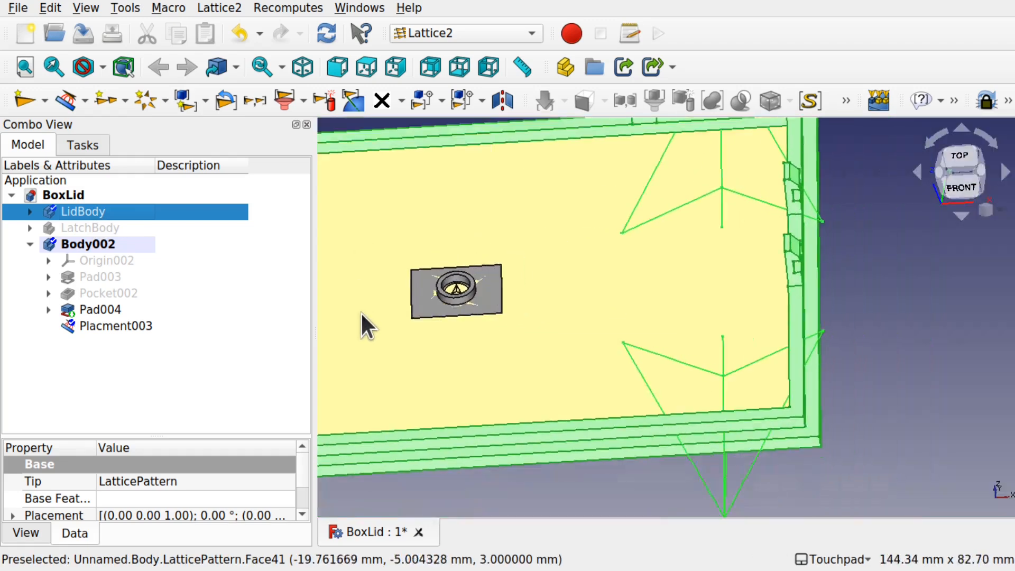
{"action": "left_click", "coordinate": [481, 470]}
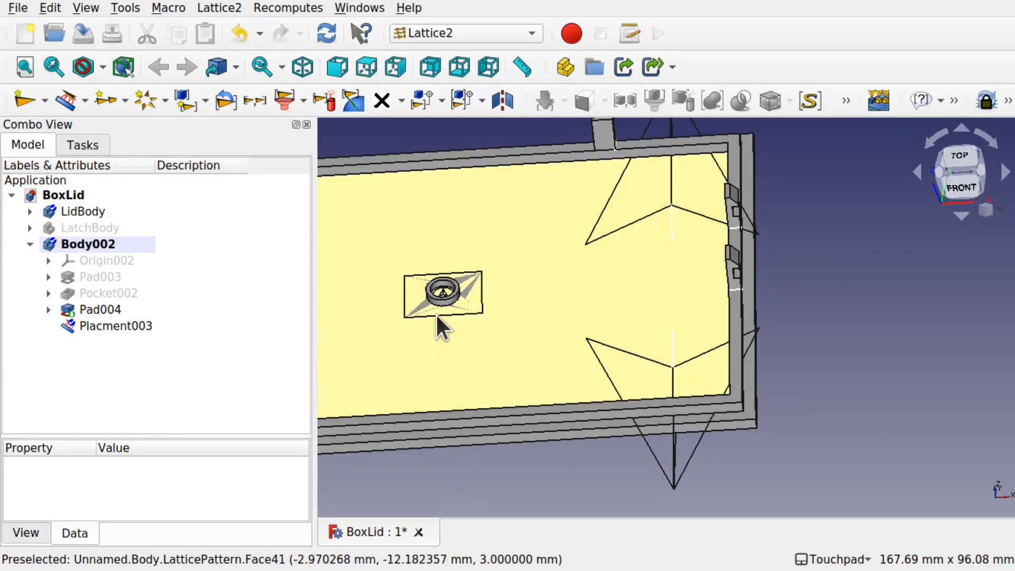
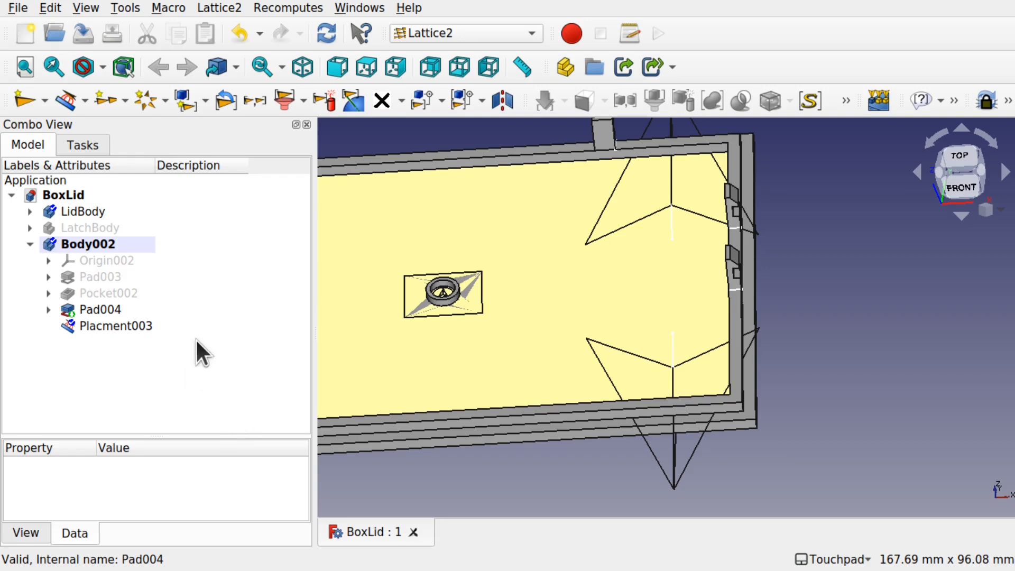
Make LidBody the active body, return to the Lattice2 workbench and model tree, and clear the selection
{"action": "left_click", "coordinate": [88, 215]}
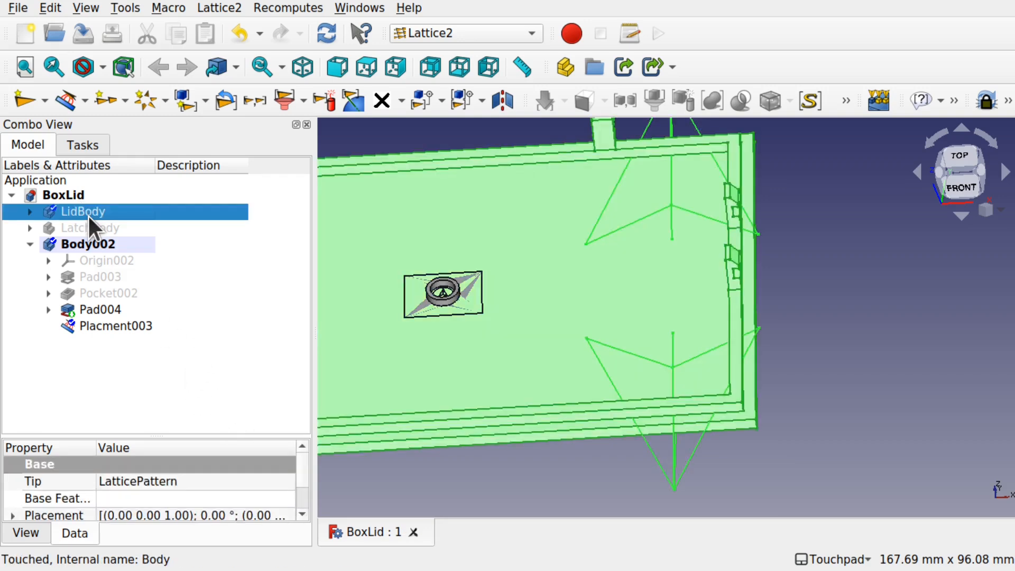
{"action": "right_click", "coordinate": [88, 215]}
{"action": "left_click", "coordinate": [166, 32]}
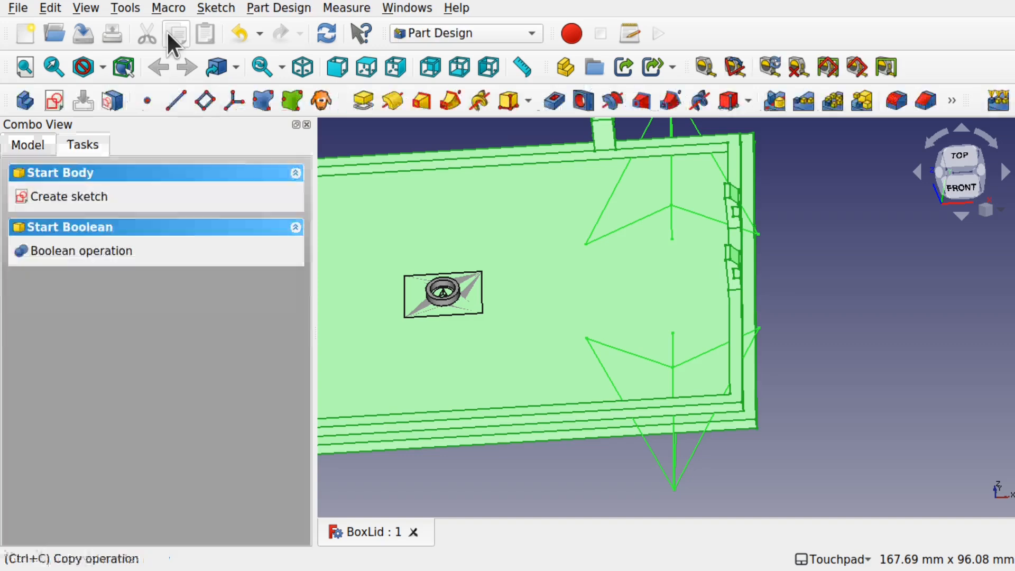
{"action": "left_click", "coordinate": [483, 33]}
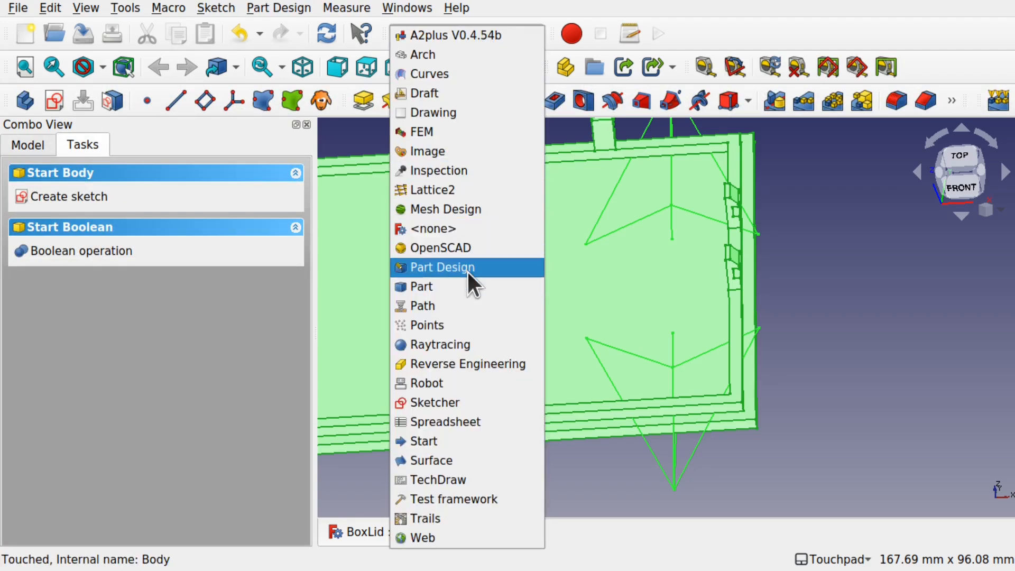
{"action": "left_click", "coordinate": [459, 191]}
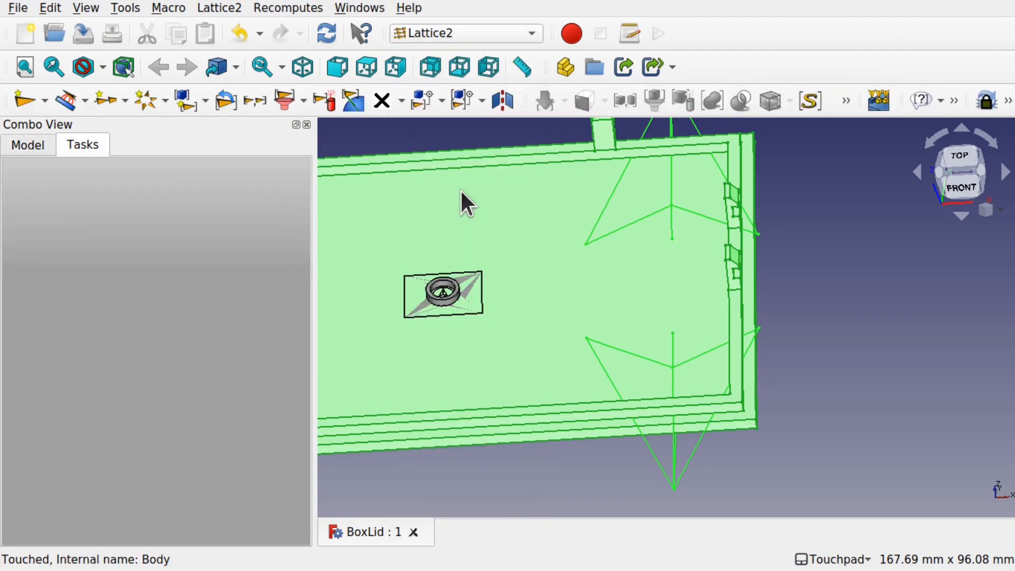
{"action": "left_click", "coordinate": [36, 150]}
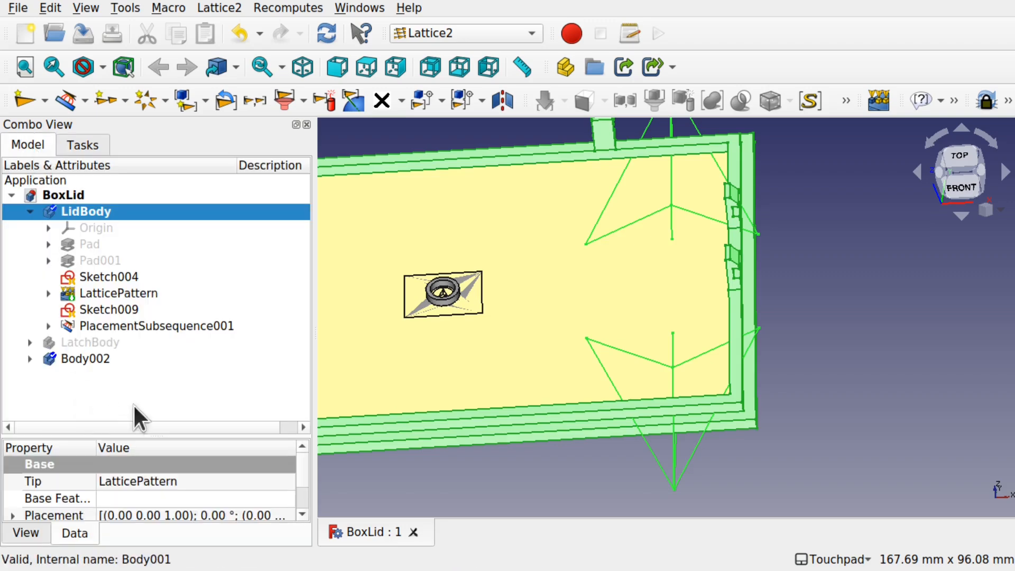
{"action": "left_click", "coordinate": [389, 472]}
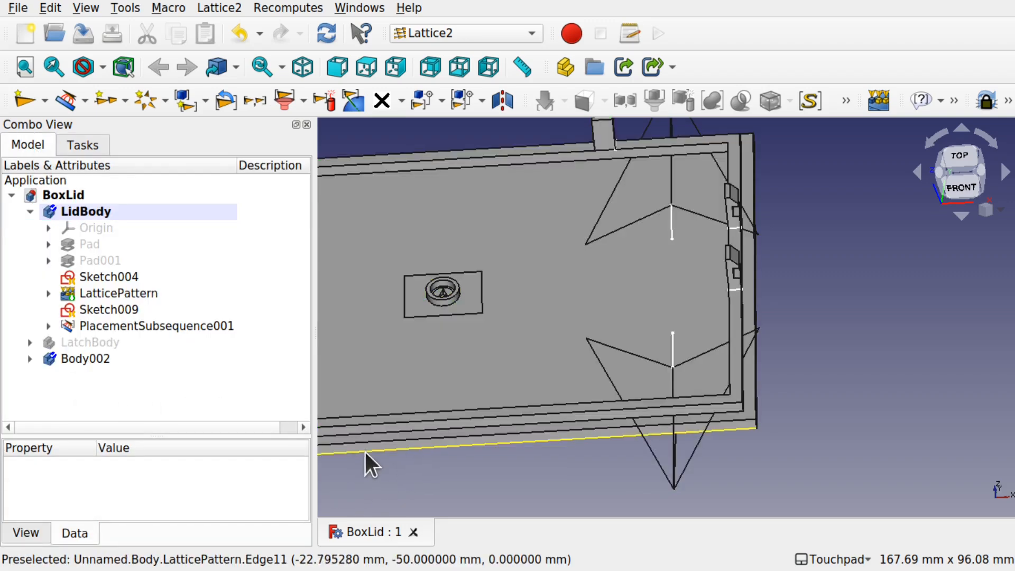
Create a Lattice PartDesign Pattern in LidBody from Body002, Placment003 and PlacementSubsequence001, selected in that order, and clear the selection
{"action": "scroll", "coordinate": [456, 378], "scroll_direction": "down", "scroll_amount": 3}
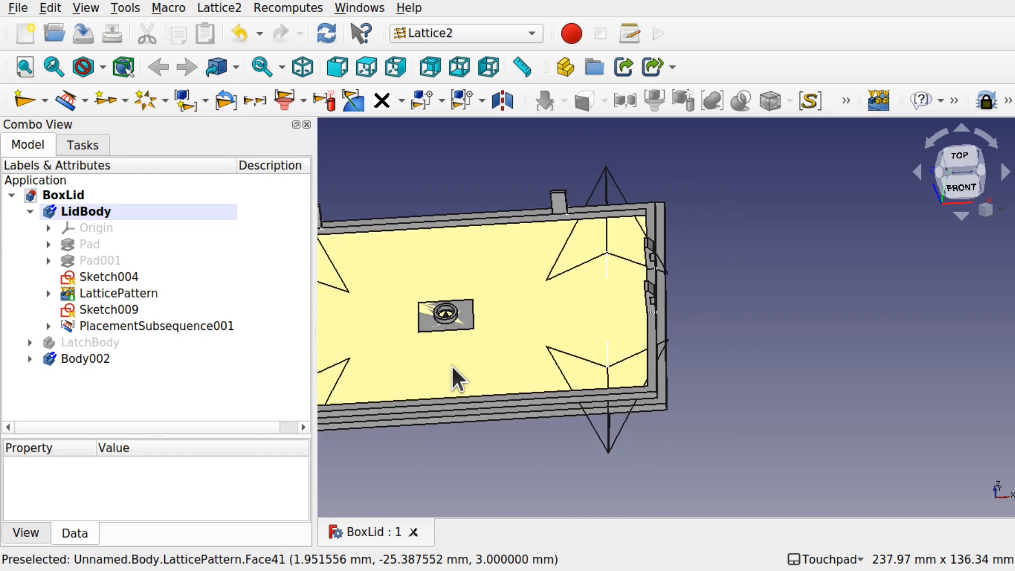
{"action": "left_click_drag", "start_coordinate": [452, 366], "coordinate": [593, 399], "text": "shift"}
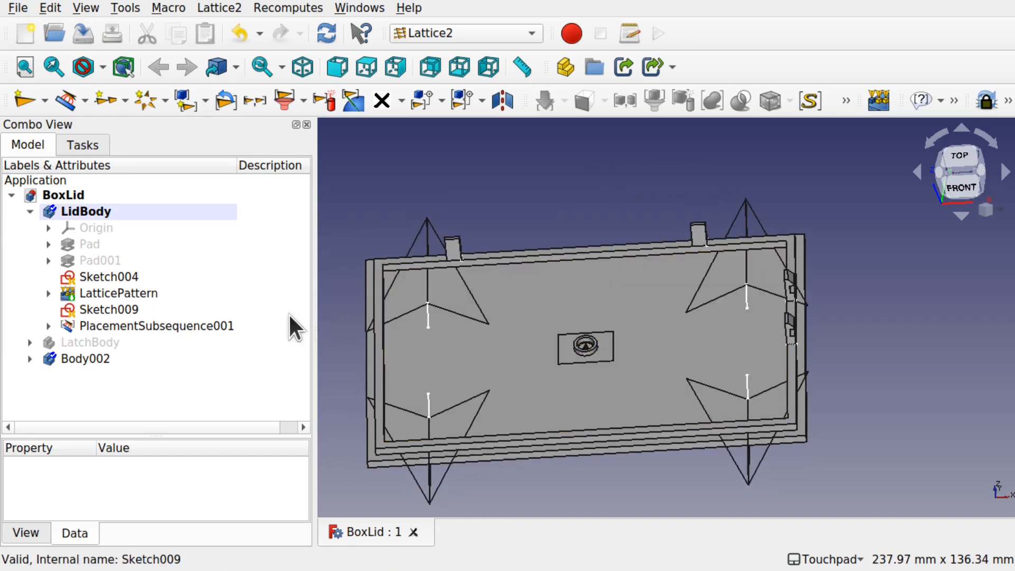
{"action": "left_click", "coordinate": [29, 357]}
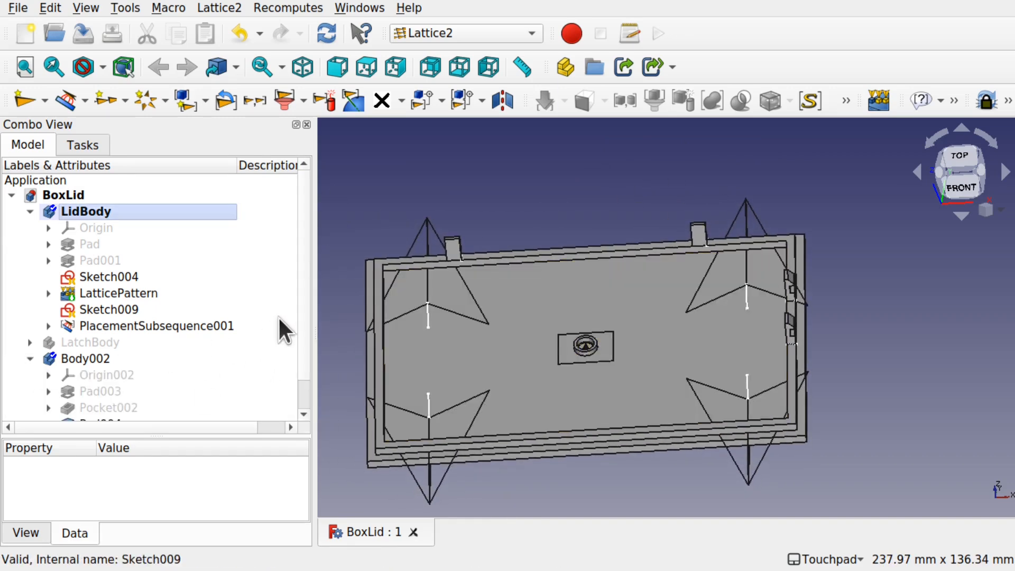
{"action": "scroll", "coordinate": [305, 299], "scroll_direction": "down", "scroll_amount": 1}
{"action": "scroll", "coordinate": [305, 299], "scroll_direction": "down", "scroll_amount": 1}
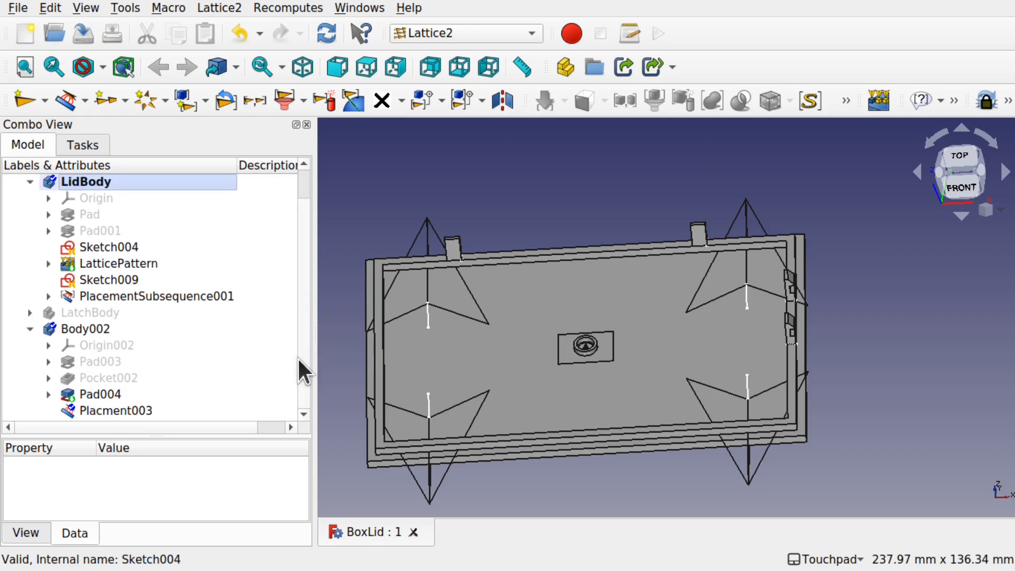
{"action": "left_click", "coordinate": [82, 328]}
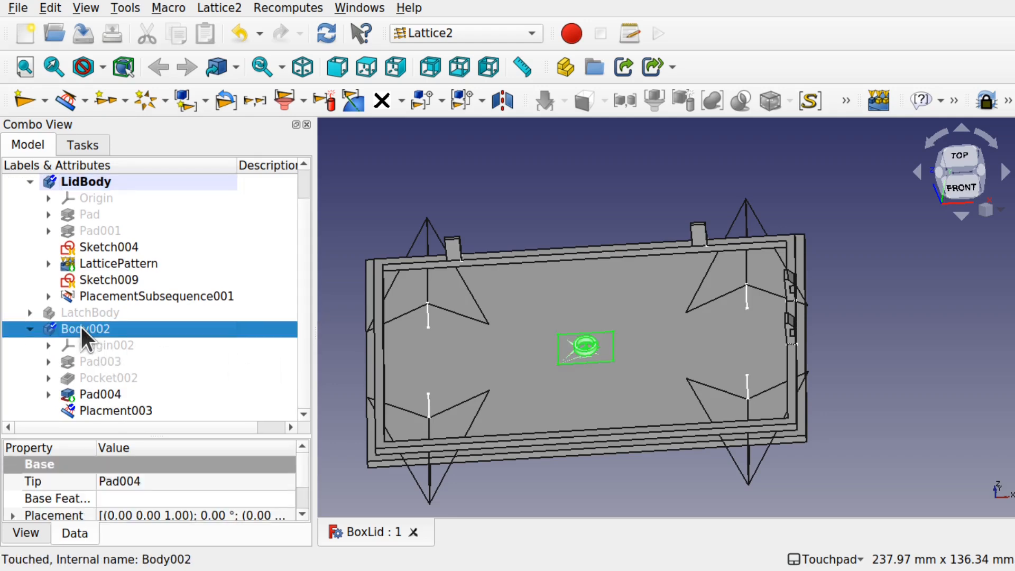
{"action": "left_click", "coordinate": [140, 411], "text": "ctrl"}
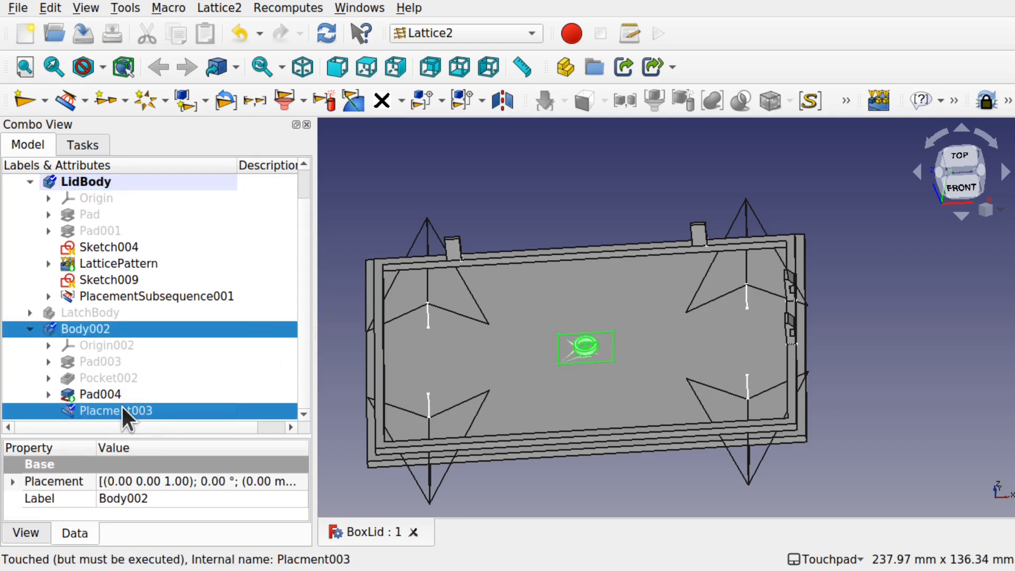
{"action": "left_click", "coordinate": [150, 296], "text": "ctrl"}
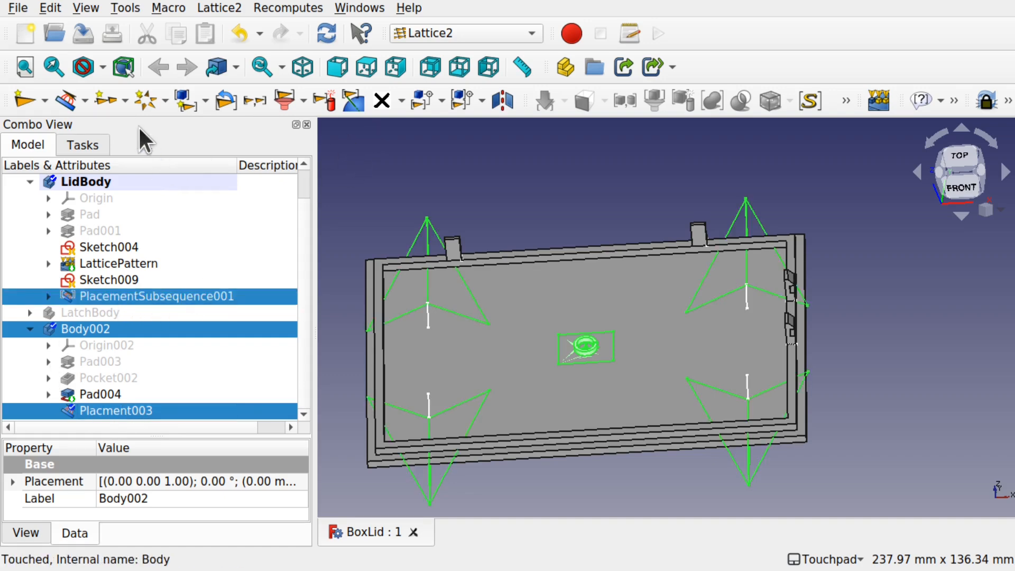
{"action": "left_click", "coordinate": [218, 6]}
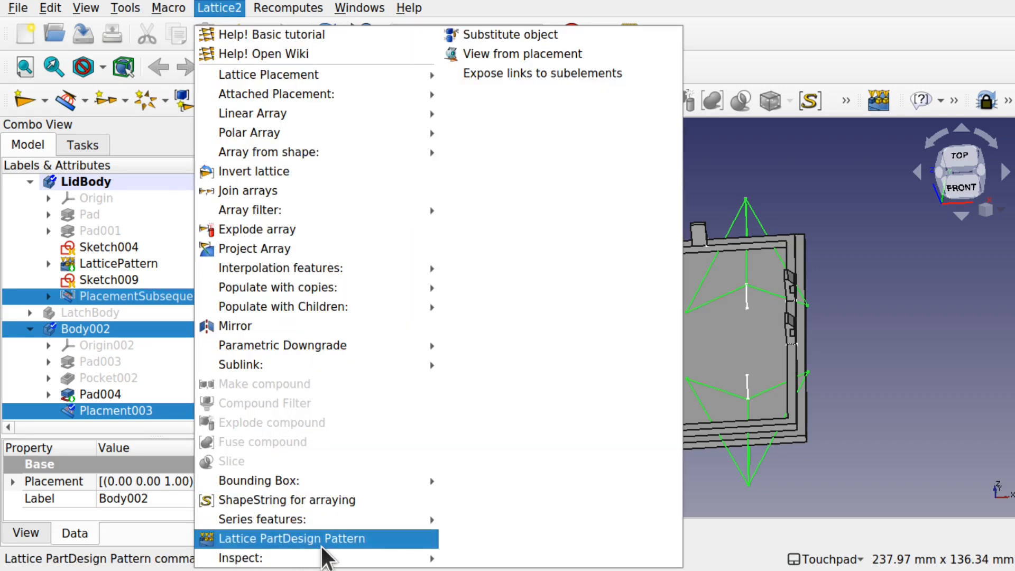
{"action": "left_click", "coordinate": [852, 174]}
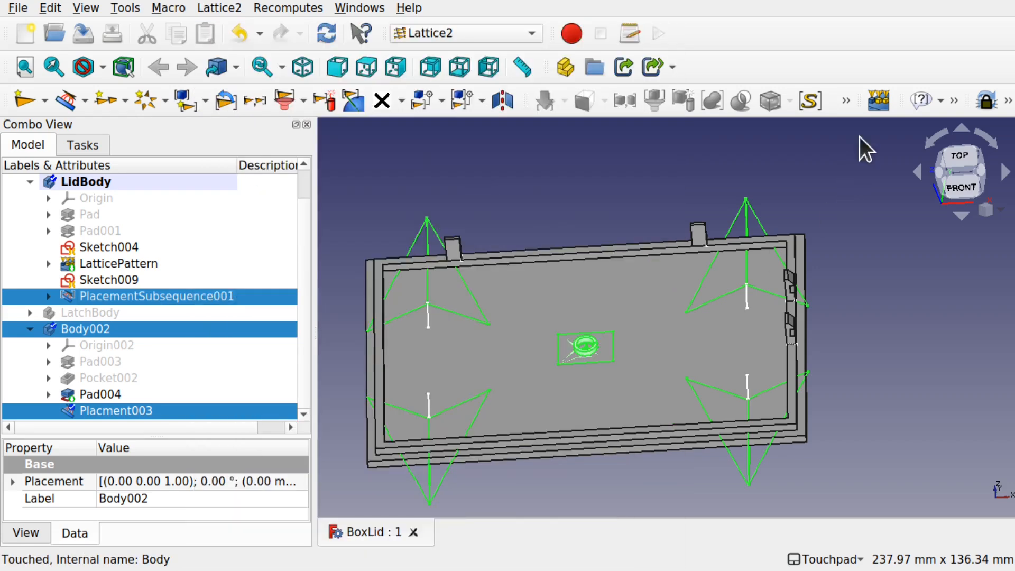
{"action": "left_click", "coordinate": [877, 98]}
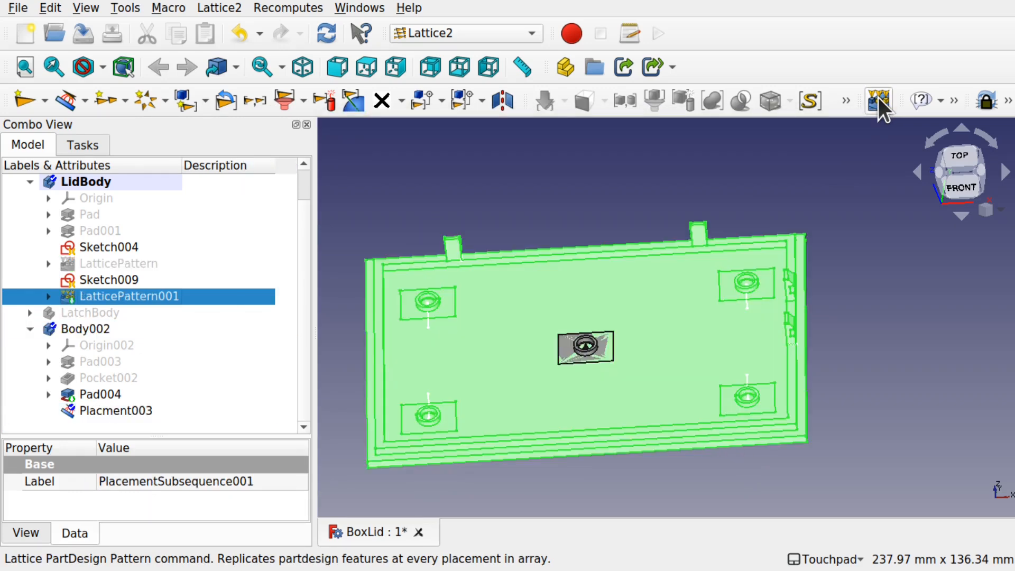
{"action": "left_click", "coordinate": [868, 303]}
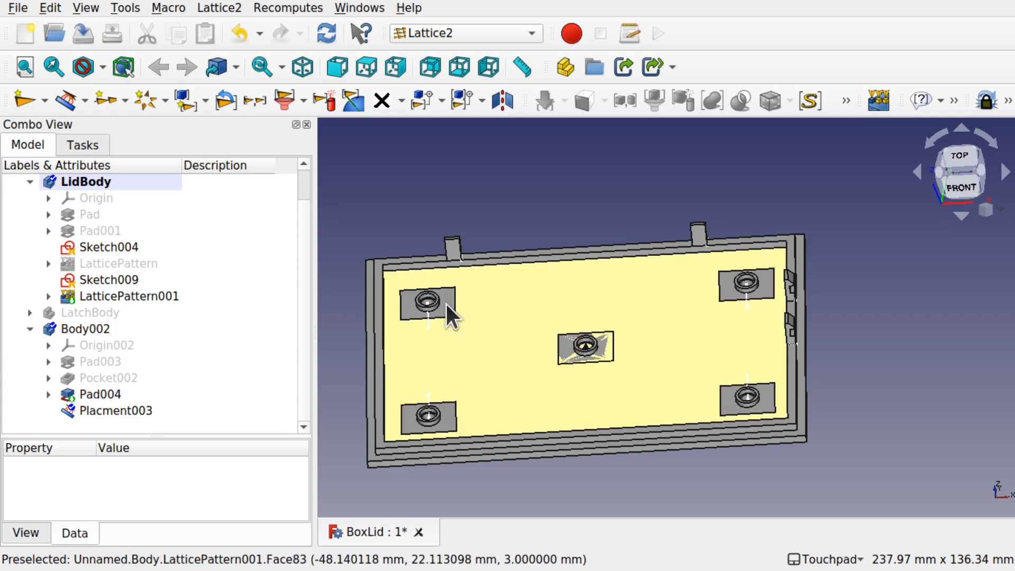
Set Skip First In Body to true for LatticePattern001 so only the added rings are copied, and apply the change
{"action": "left_click_drag", "start_coordinate": [631, 337], "coordinate": [588, 372], "text": "alt"}
{"action": "scroll", "coordinate": [588, 372], "scroll_direction": "up", "scroll_amount": 1}
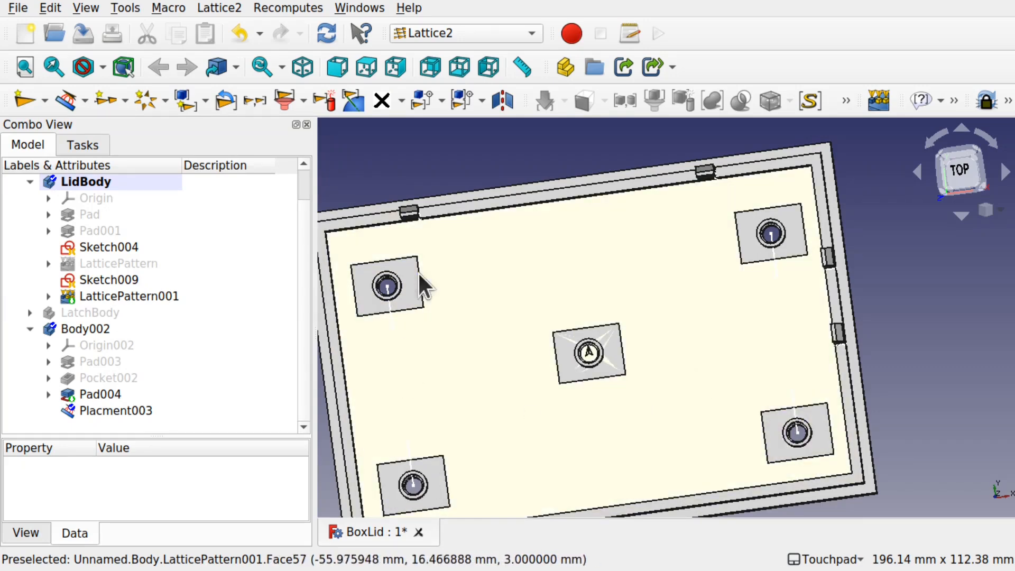
{"action": "left_click", "coordinate": [139, 297]}
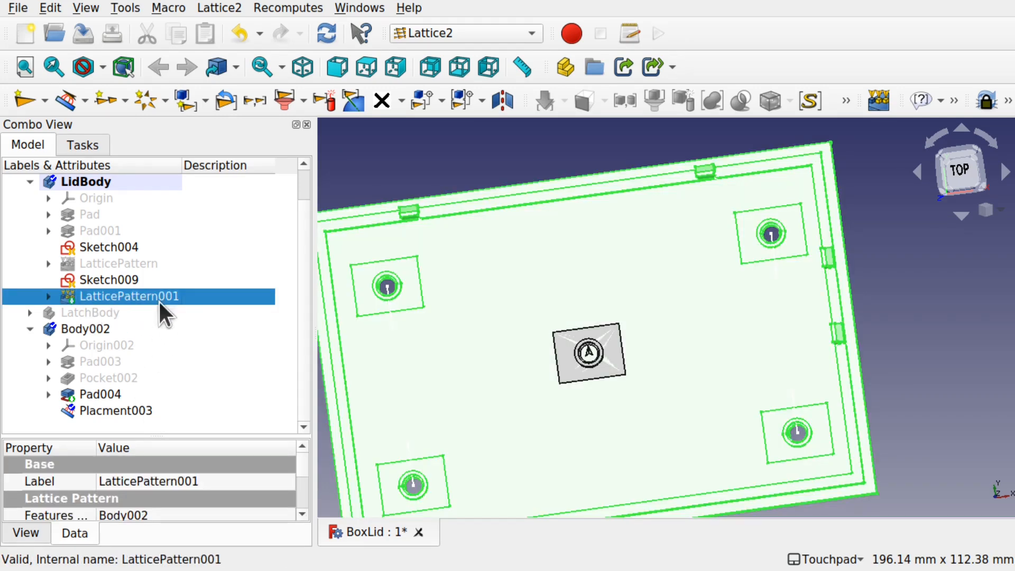
{"action": "left_click_drag", "start_coordinate": [256, 434], "coordinate": [257, 332]}
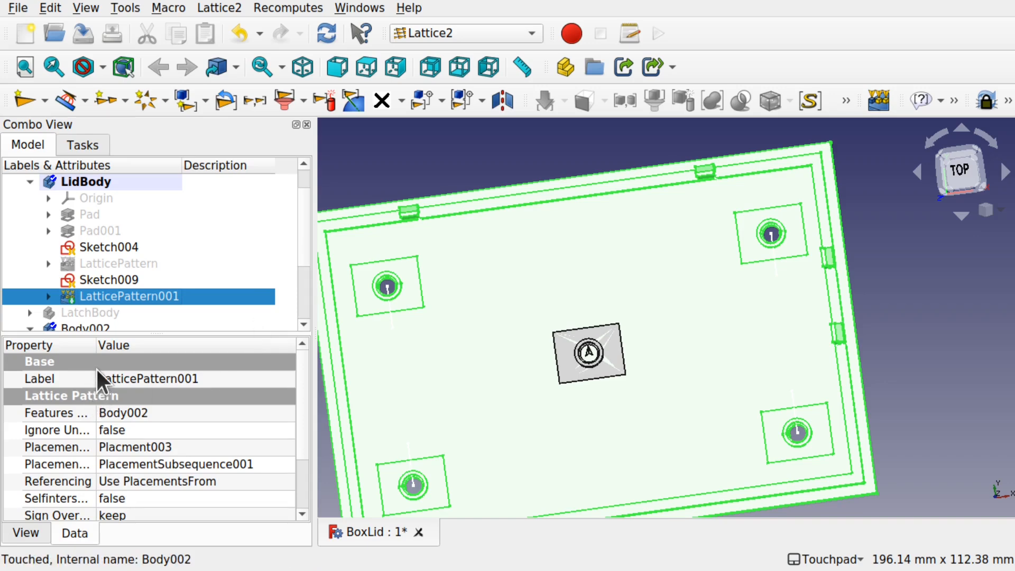
{"action": "left_click_drag", "start_coordinate": [96, 346], "coordinate": [153, 352]}
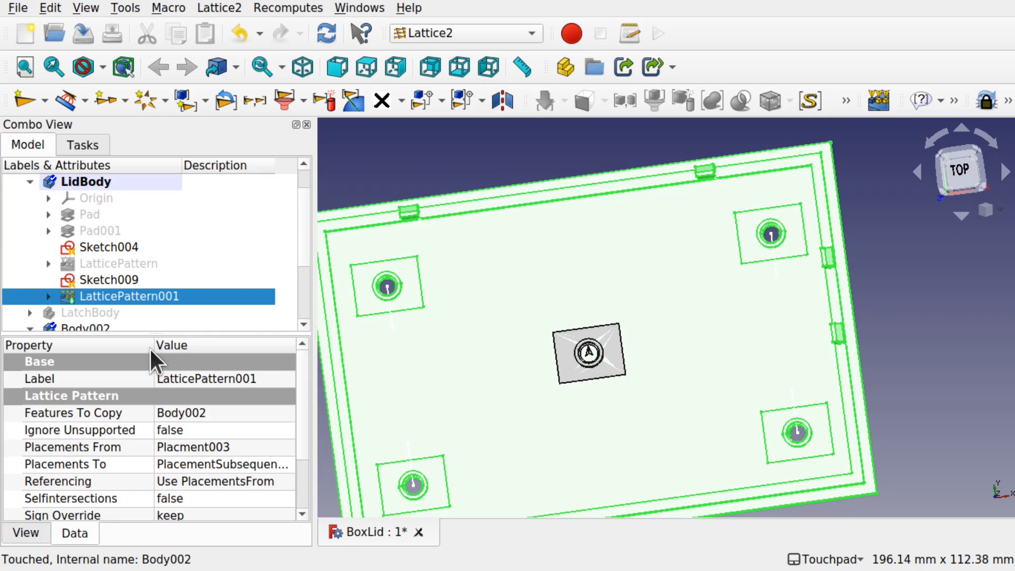
{"action": "left_click_drag", "start_coordinate": [303, 378], "coordinate": [302, 426]}
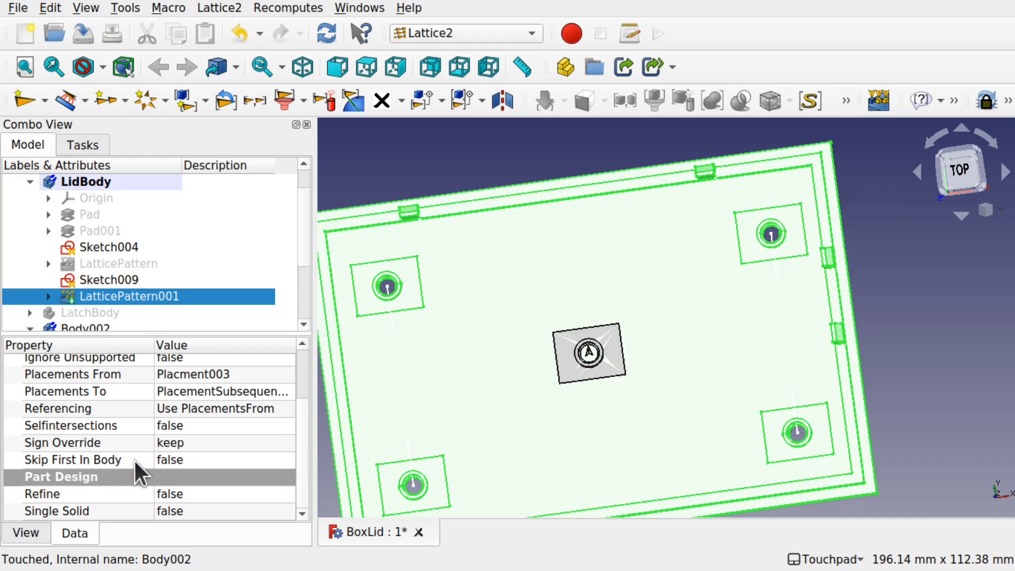
{"action": "left_click", "coordinate": [199, 458]}
{"action": "left_click", "coordinate": [199, 459]}
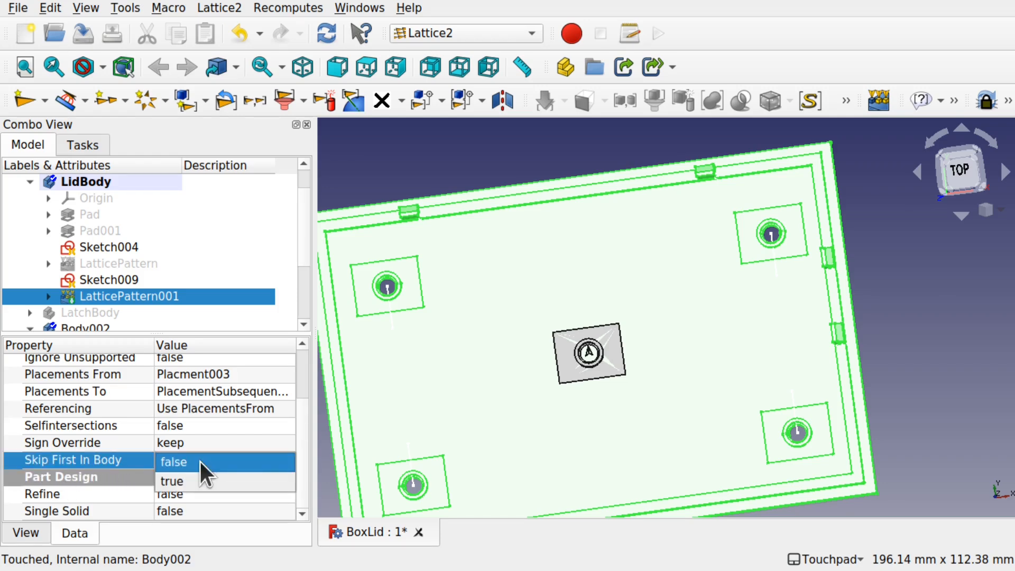
{"action": "left_click", "coordinate": [201, 480]}
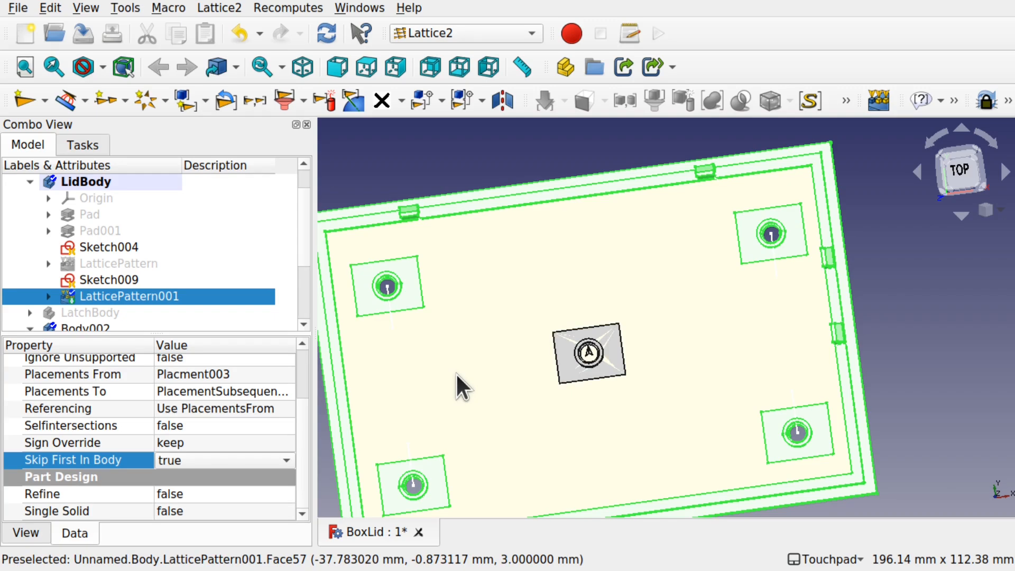
{"action": "left_click", "coordinate": [456, 373]}
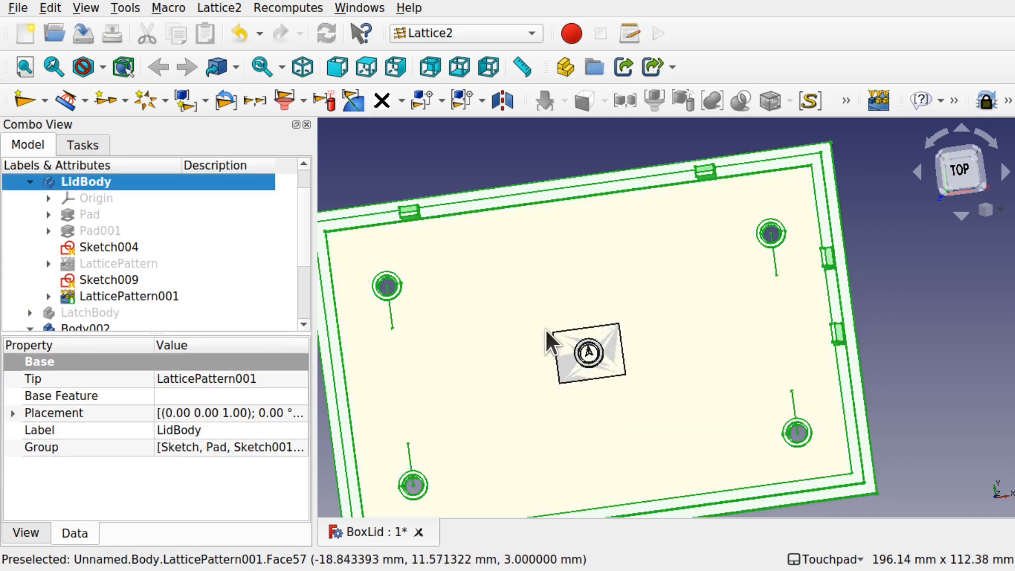
Hide the source plate body Body002 and the Sketch009 orientation lines on the lid
{"action": "mouse_move", "coordinate": [452, 327]}
{"action": "left_mouse_down", "text": "shift"}
{"action": "mouse_move", "coordinate": [564, 328]}
{"action": "mouse_move", "coordinate": [521, 297]}
{"action": "mouse_move", "coordinate": [407, 325]}
{"action": "mouse_move", "coordinate": [453, 326]}
{"action": "left_mouse_up", "text": "shift"}
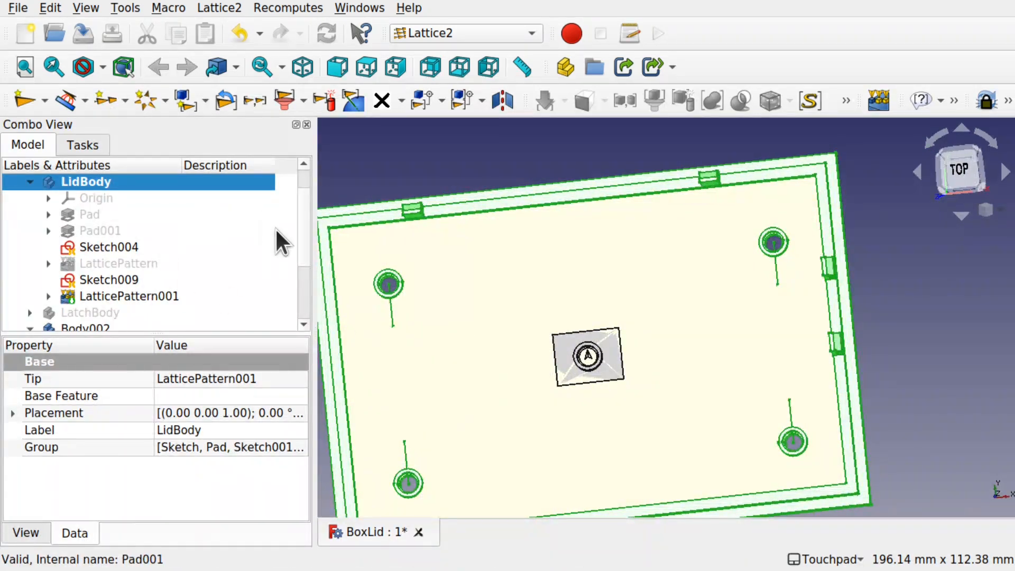
{"action": "scroll", "coordinate": [297, 249], "scroll_direction": "down", "scroll_amount": 2}
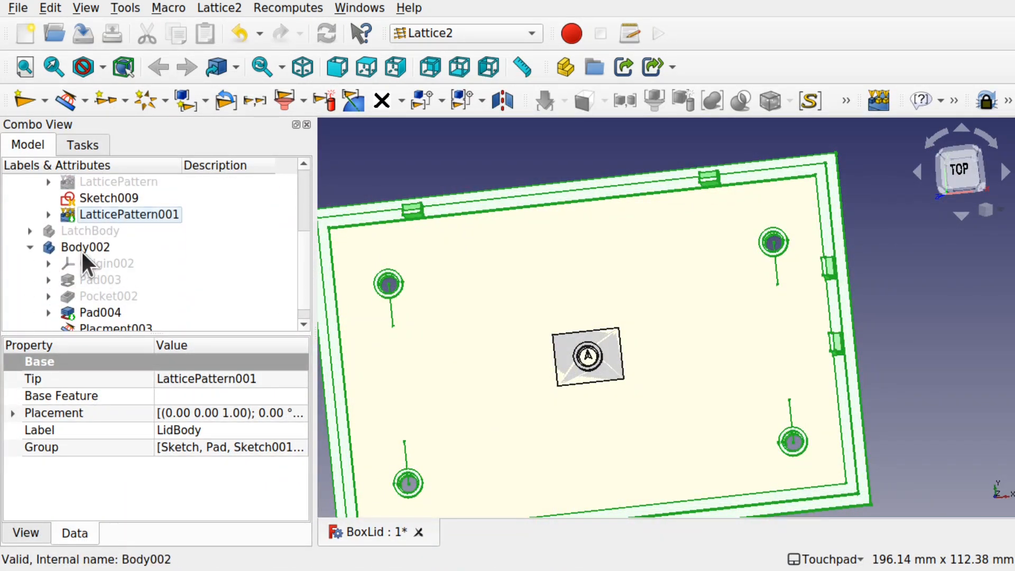
{"action": "left_click", "coordinate": [81, 249]}
{"action": "key", "text": "space"}
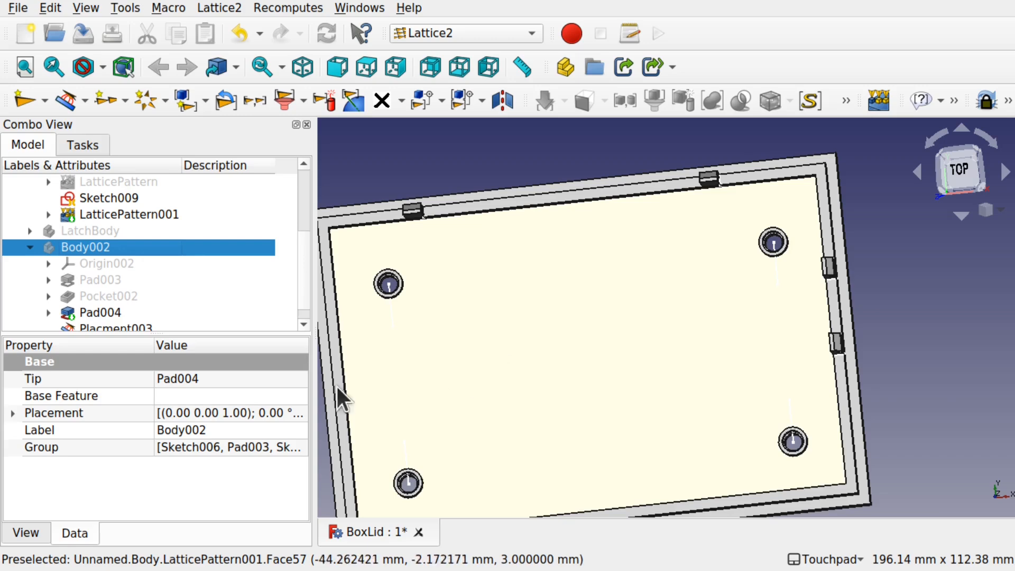
{"action": "left_click", "coordinate": [392, 318]}
{"action": "mouse_move", "coordinate": [427, 312]}
{"action": "left_mouse_down", "text": "alt"}
{"action": "mouse_move", "coordinate": [517, 303]}
{"action": "mouse_move", "coordinate": [362, 308]}
{"action": "left_mouse_up", "text": "alt"}
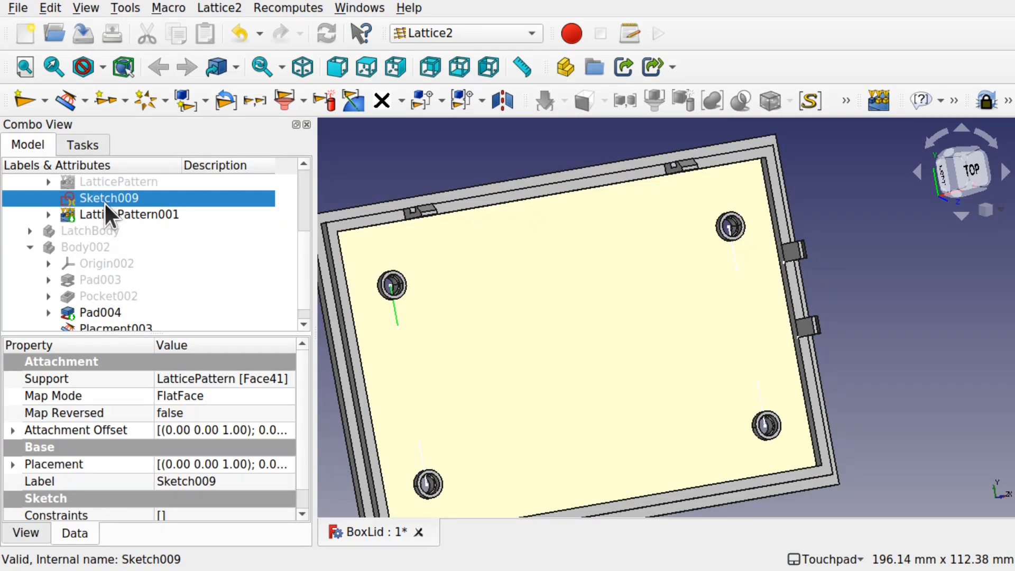
{"action": "key", "text": "space"}
Examine the patterned rings at the lid's four corners up close and from several angles
{"action": "mouse_move", "coordinate": [370, 195]}
{"action": "left_mouse_down", "text": "alt"}
{"action": "mouse_move", "coordinate": [623, 192]}
{"action": "mouse_move", "coordinate": [690, 338]}
{"action": "mouse_move", "coordinate": [694, 281]}
{"action": "mouse_move", "coordinate": [661, 199]}
{"action": "mouse_move", "coordinate": [639, 258]}
{"action": "mouse_move", "coordinate": [581, 301]}
{"action": "left_mouse_up", "text": "alt"}
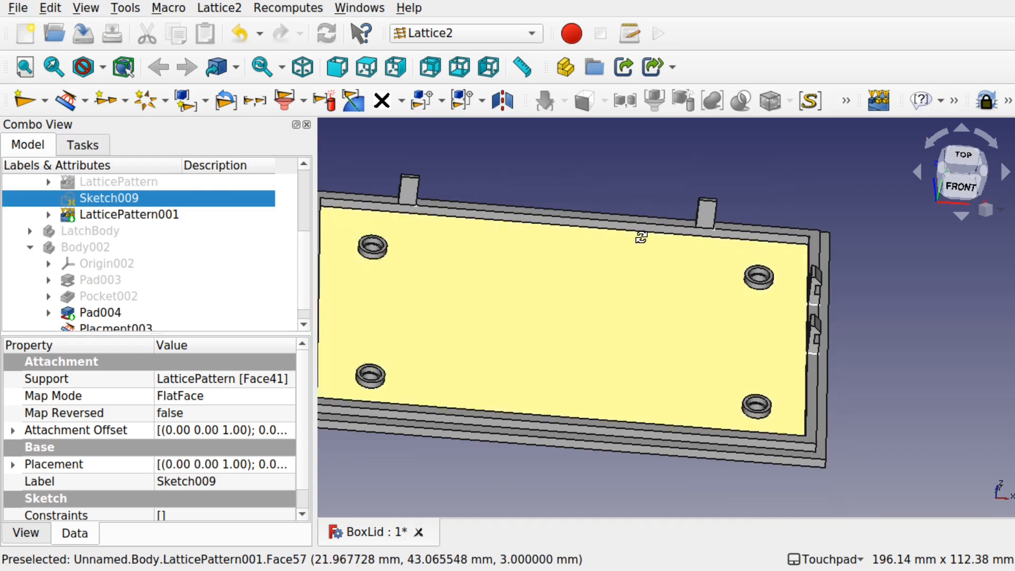
{"action": "key", "text": "2"}
{"action": "scroll", "coordinate": [754, 289], "scroll_direction": "up", "scroll_amount": 3}
{"action": "scroll", "coordinate": [753, 289], "scroll_direction": "up", "scroll_amount": 1}
{"action": "mouse_move", "coordinate": [754, 290]}
{"action": "left_mouse_down", "text": "alt"}
{"action": "mouse_move", "coordinate": [819, 313]}
{"action": "mouse_move", "coordinate": [756, 304]}
{"action": "left_mouse_up", "text": "alt"}
{"action": "scroll", "coordinate": [684, 389], "scroll_direction": "down", "scroll_amount": 4}
{"action": "scroll", "coordinate": [684, 389], "scroll_direction": "down", "scroll_amount": 2}
{"action": "left_click_drag", "start_coordinate": [675, 392], "coordinate": [532, 241], "text": "alt"}
Save the BoxLid document
{"action": "key", "text": "ctrl+s"}
{"action": "left_click_drag", "start_coordinate": [655, 367], "coordinate": [696, 342], "text": "alt"}
{"action": "left_click_drag", "start_coordinate": [604, 487], "coordinate": [520, 348], "text": "alt"}
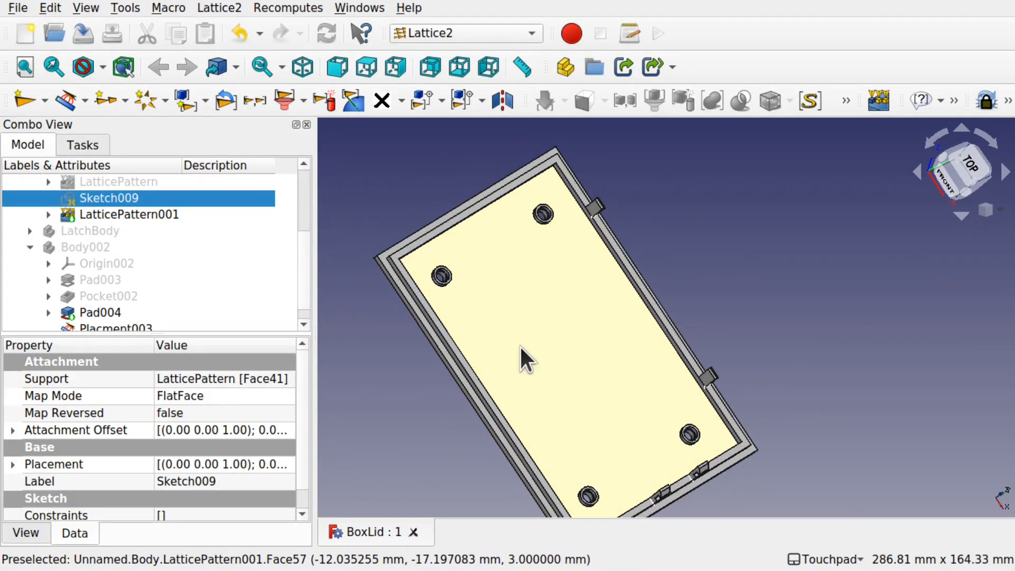